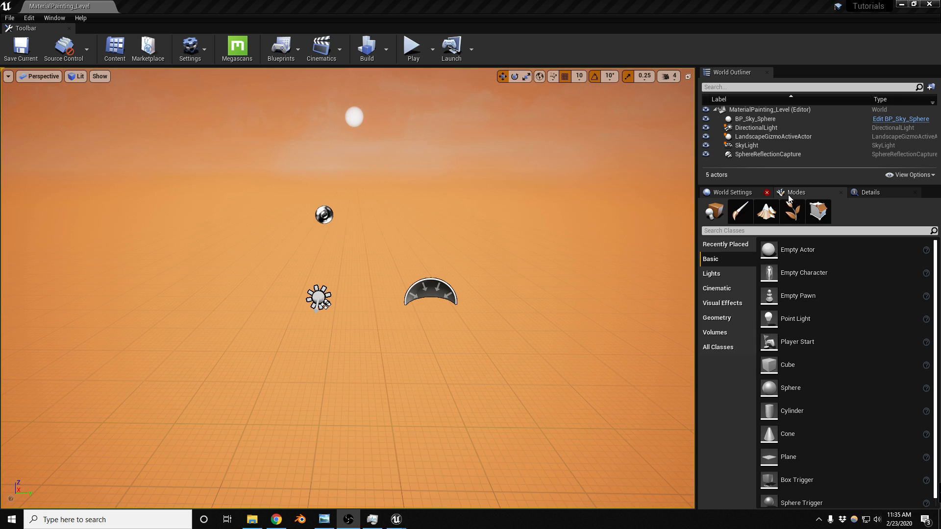
# Create a new landscape with the default settings and return to the placement mode
pyautogui.click(766, 216)
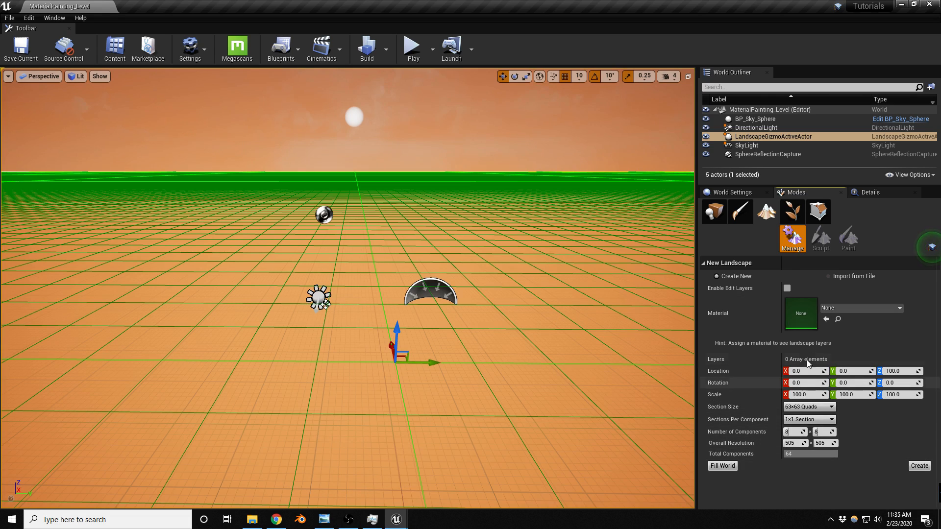
pyautogui.click(919, 466)
pyautogui.moveTo(441, 330); pyautogui.dragTo(460, 332, button='right')
pyautogui.hotkey('shift', '1')
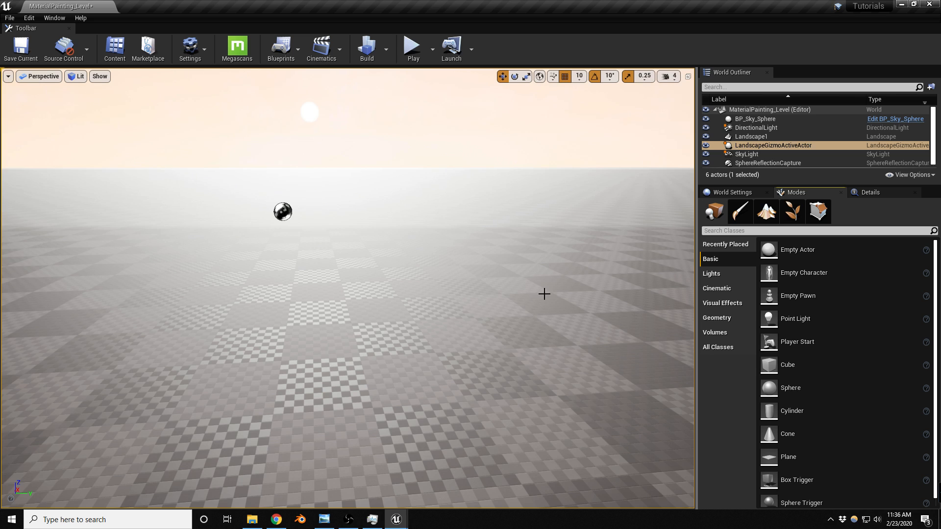
pyautogui.moveTo(456, 301); pyautogui.dragTo(456, 318, button='middle')
# Examine the Megascans texture sets in Mossy_Ground_00, Swamp_Water_00 and Wet_Sand_Ground_2x2_M_00, and return to the Surfaces folder
pyautogui.moveTo(940, 83); pyautogui.dragTo(417, 76)
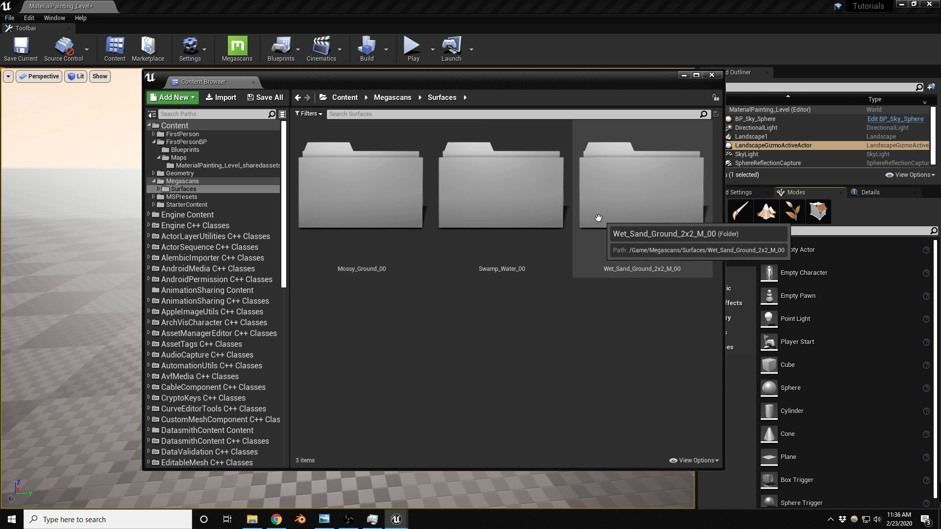
pyautogui.doubleClick(378, 200)
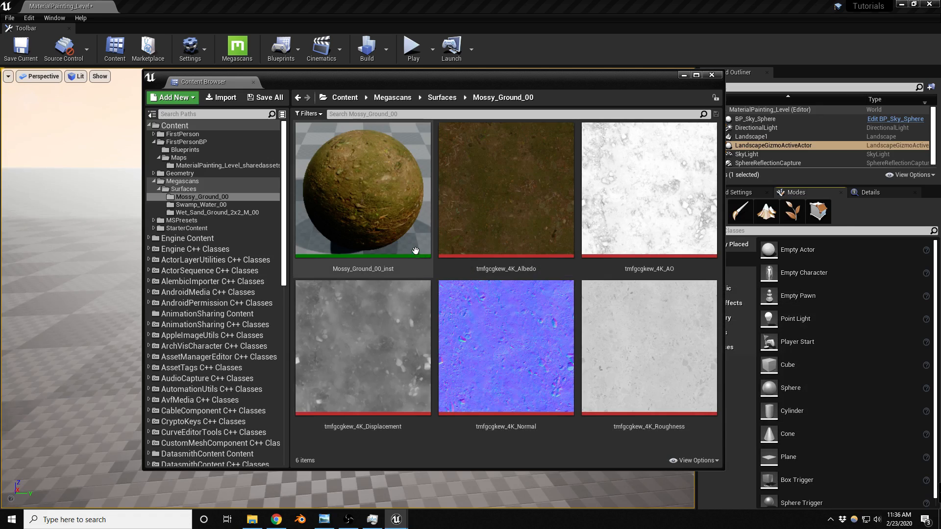
pyautogui.click(211, 205)
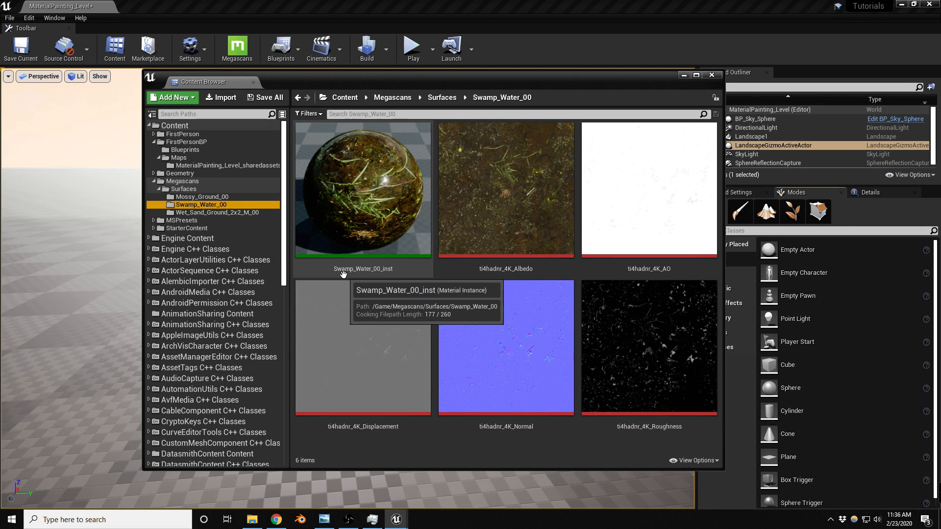
pyautogui.click(233, 213)
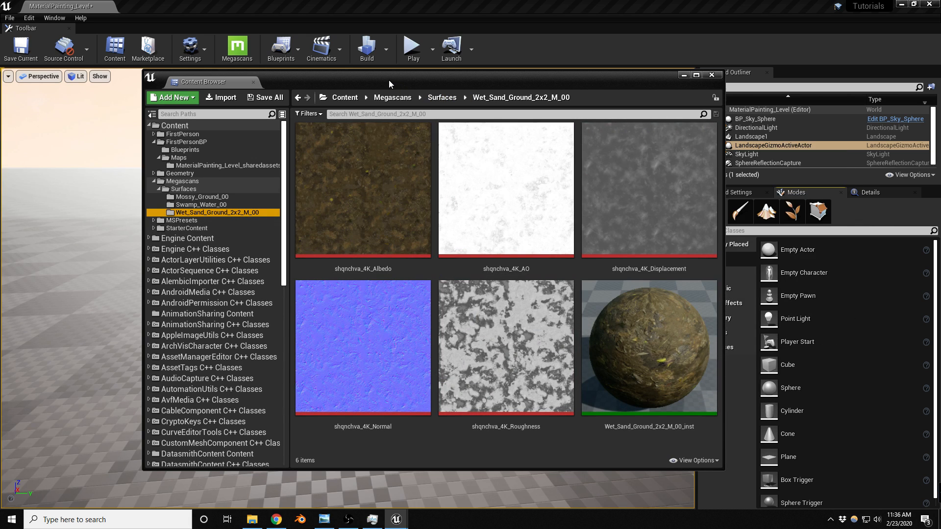
pyautogui.click(230, 189)
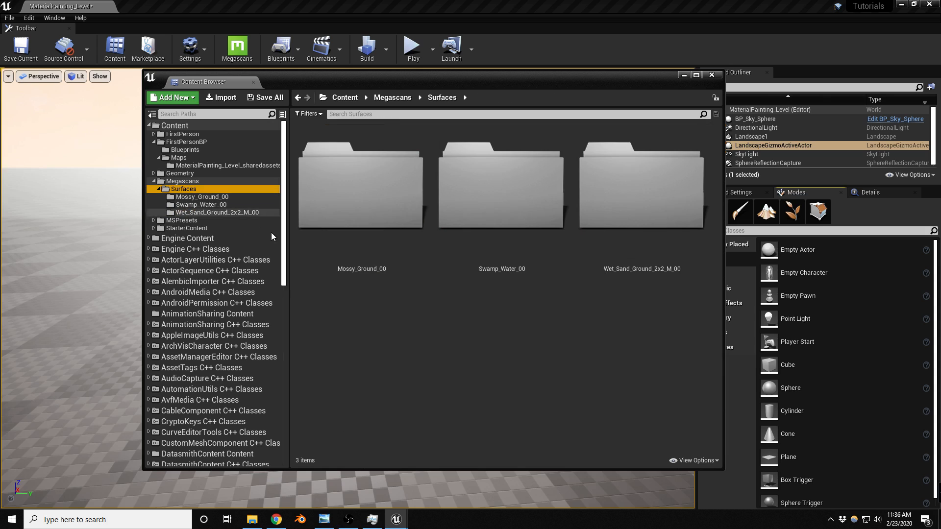
# Create a material named Master_Terrain in the Megascans Surfaces folder
pyautogui.rightClick(437, 332)
pyautogui.click(485, 105)
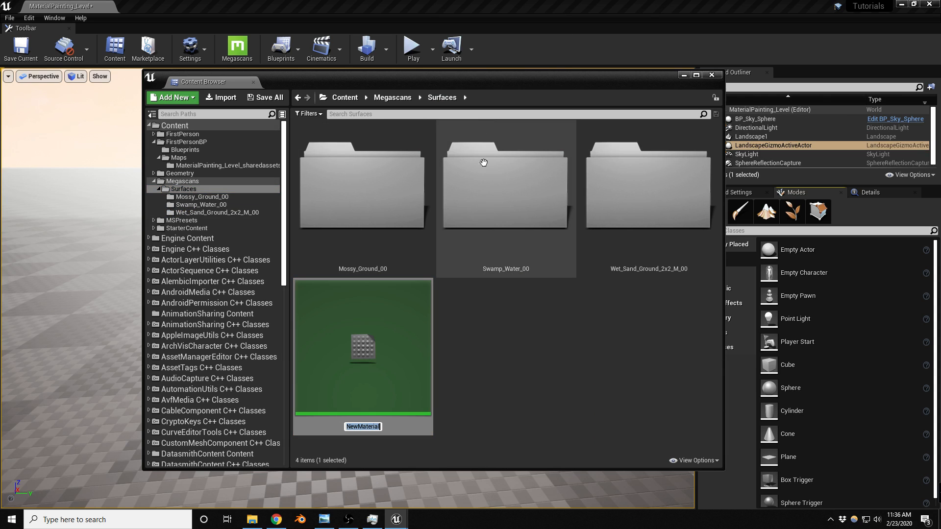
pyautogui.write('Mast')
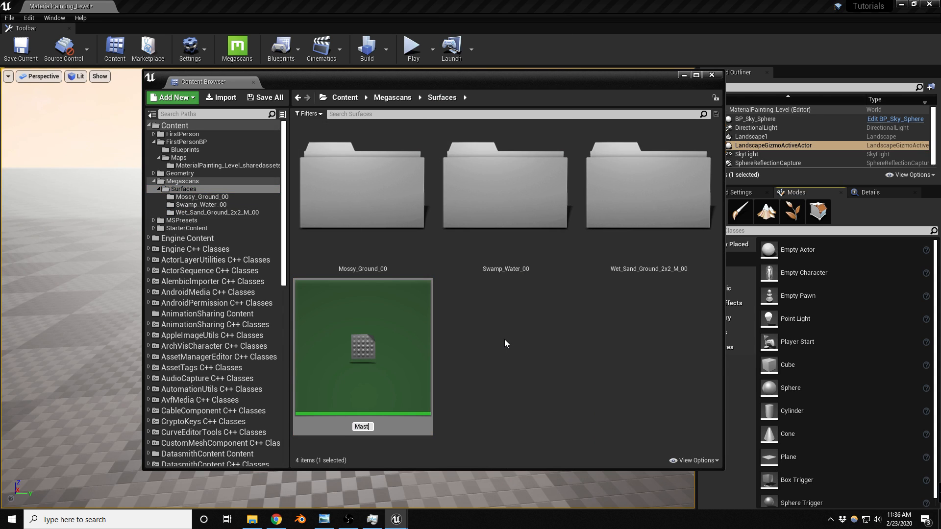
pyautogui.write('er_Terrain')
pyautogui.press('Return')
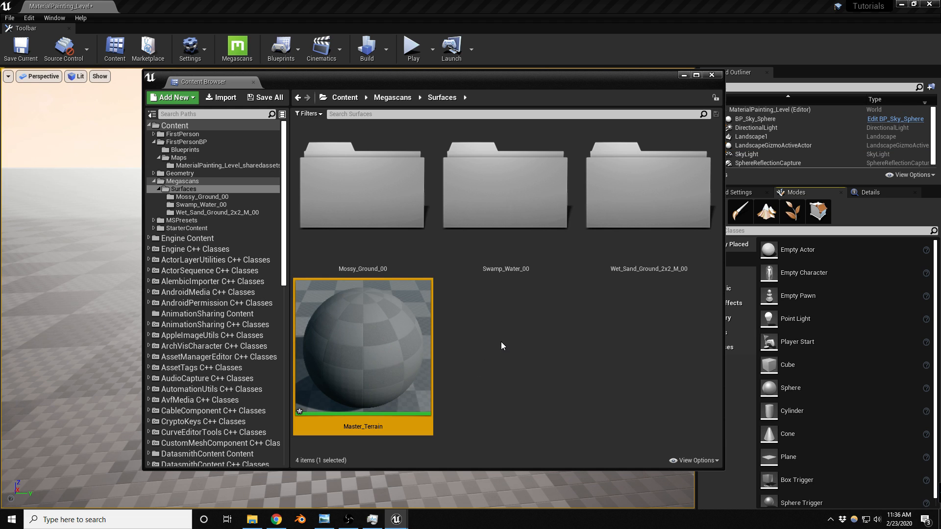
# Create a material function named MF_MossyGround in the Surfaces folder
pyautogui.rightClick(502, 343)
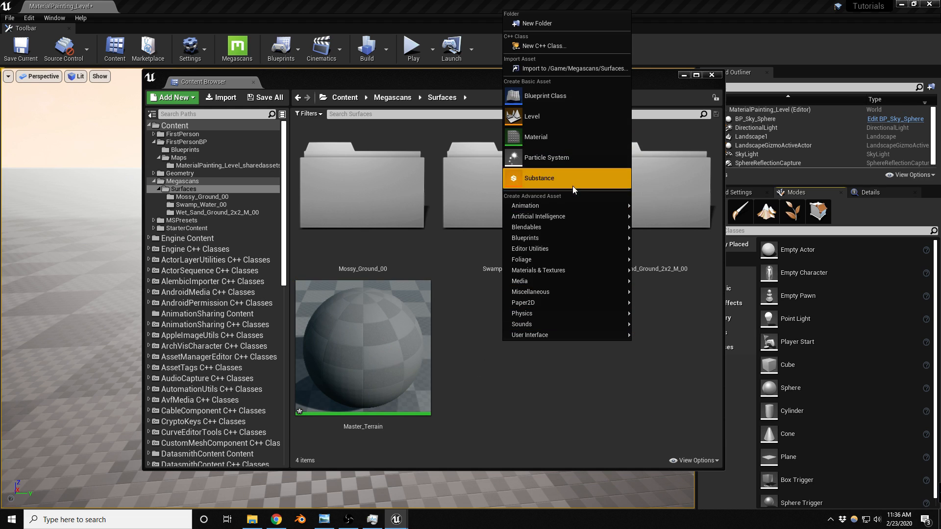
pyautogui.moveTo(587, 269)
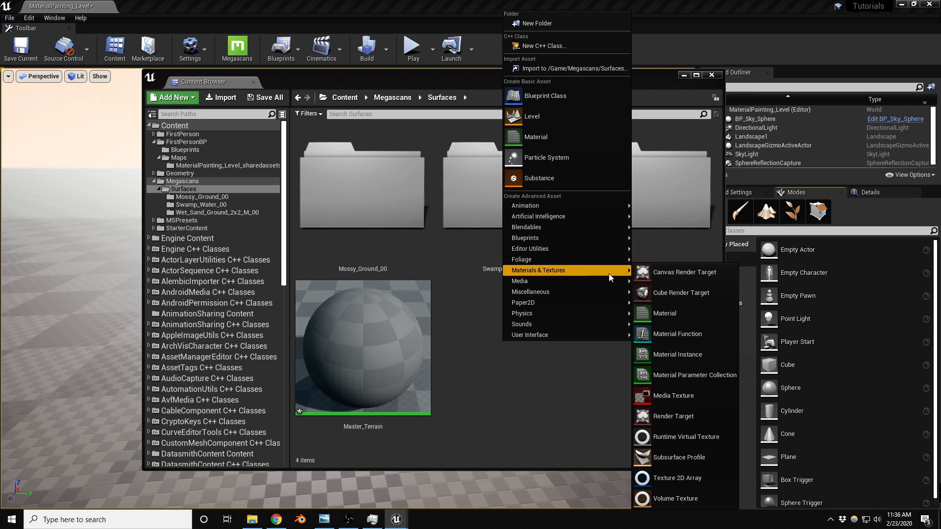
pyautogui.click(688, 327)
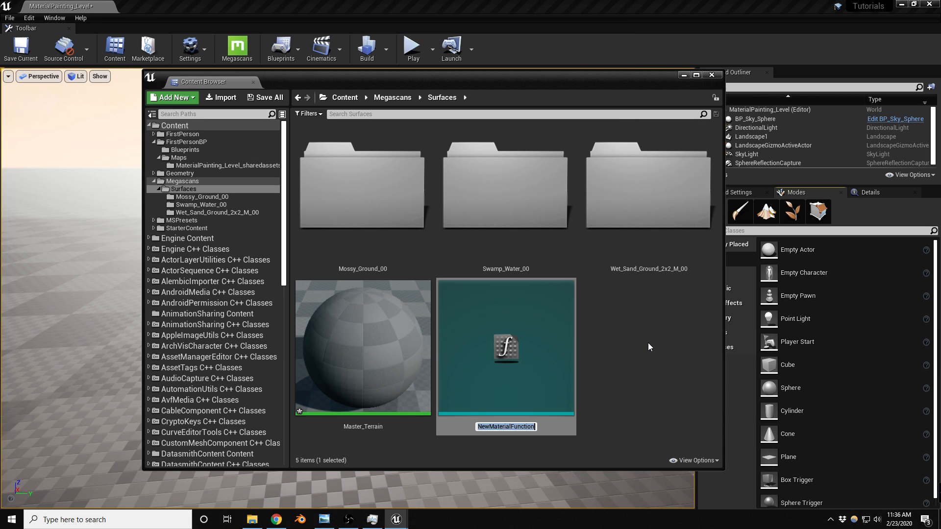
pyautogui.write('MF')
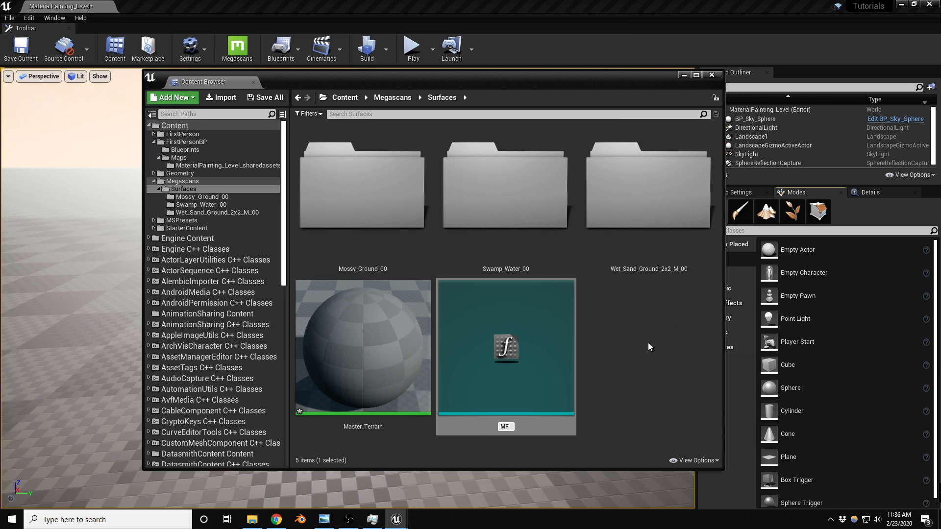
pyautogui.write('_MossyGround')
pyautogui.press('Return')
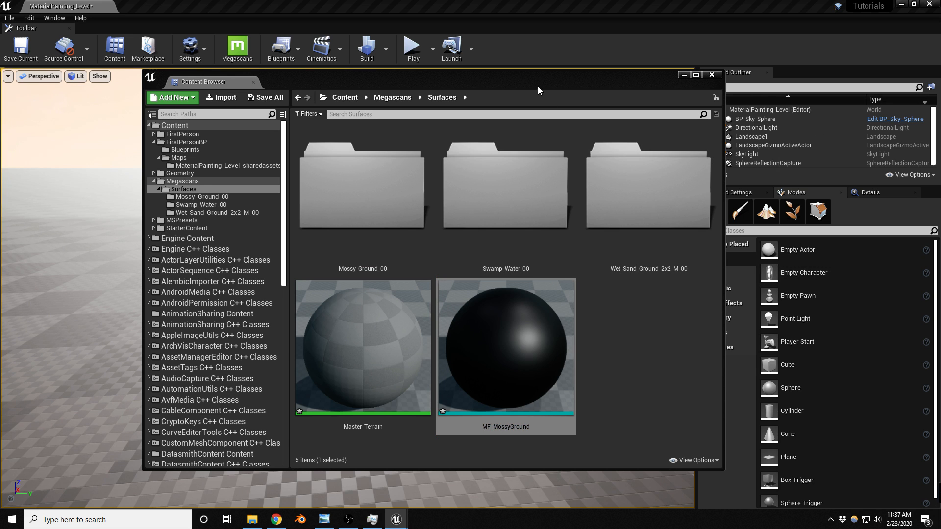
# Open MF_MossyGround and add the mossy ground Albedo, Displacement, Normal and Roughness textures to its graph as texture samples
pyautogui.moveTo(538, 86); pyautogui.dragTo(940, 194)
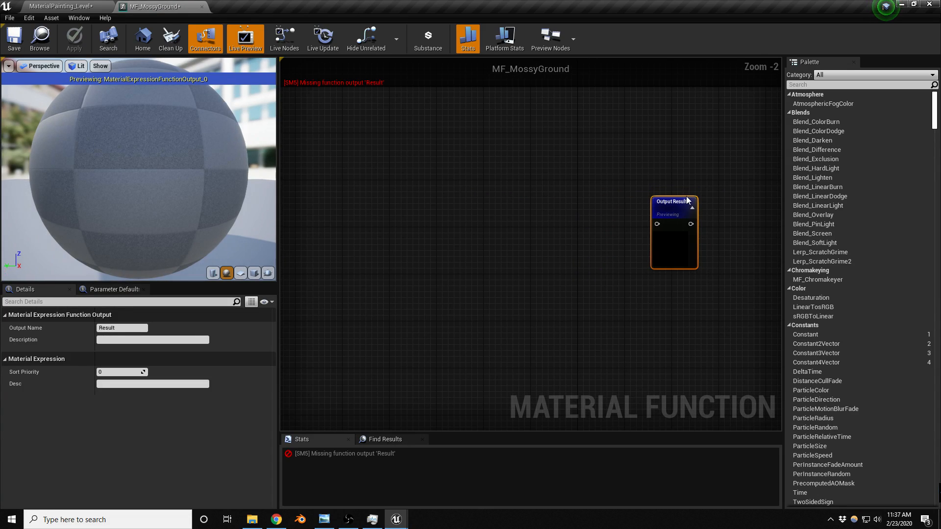
pyautogui.scroll(-1, 518, 231)
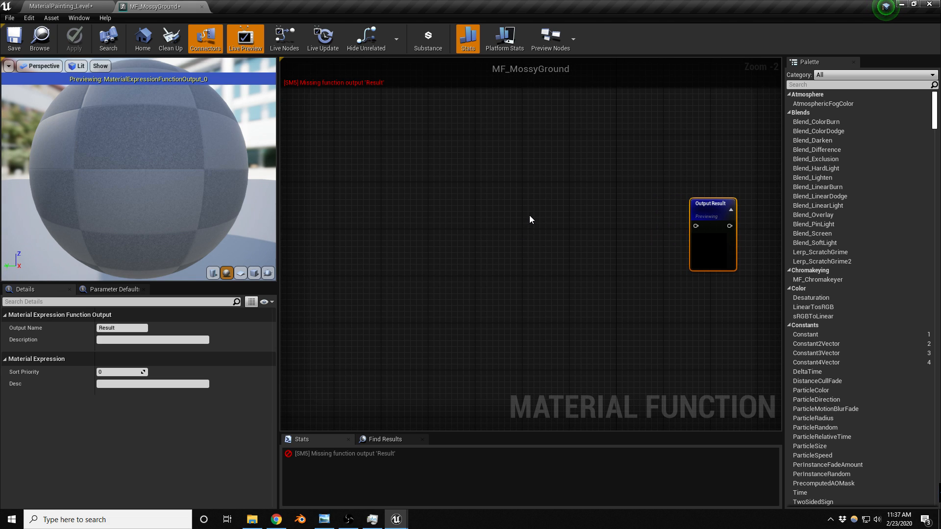
pyautogui.moveTo(466, 234); pyautogui.dragTo(480, 228, button='right')
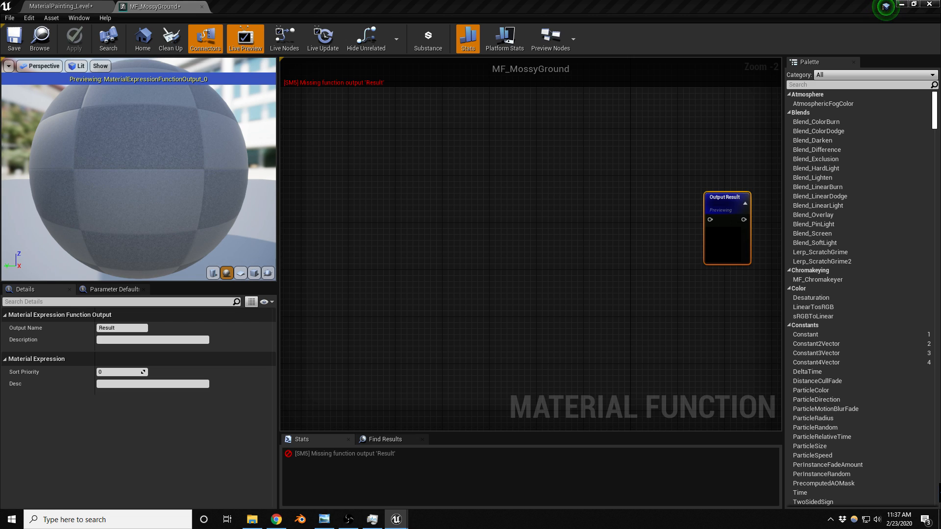
pyautogui.moveTo(696, 260); pyautogui.dragTo(483, 218)
pyautogui.moveTo(591, 214); pyautogui.dragTo(609, 238, button='right')
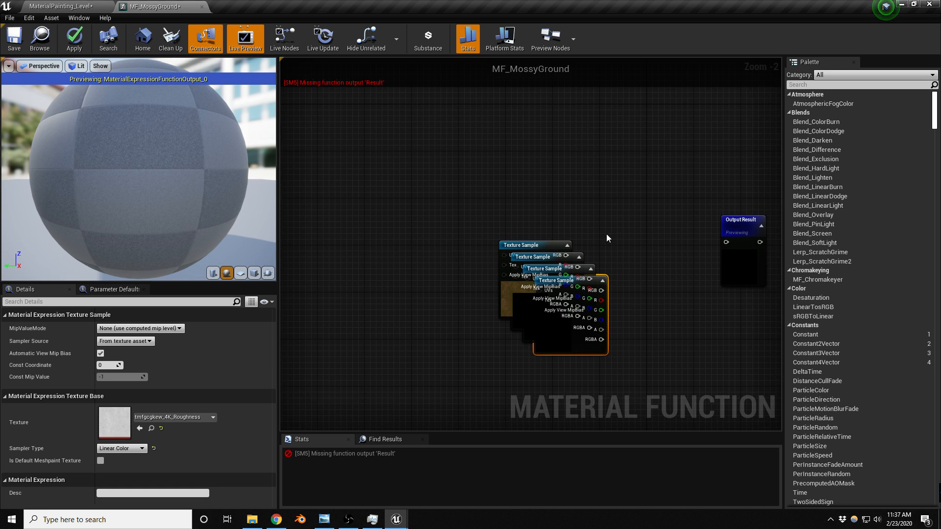
# Arrange the Albedo, Roughness and Normal texture samples in a vertical column, with the Displacement sample to their left
pyautogui.moveTo(534, 241); pyautogui.dragTo(553, 123)
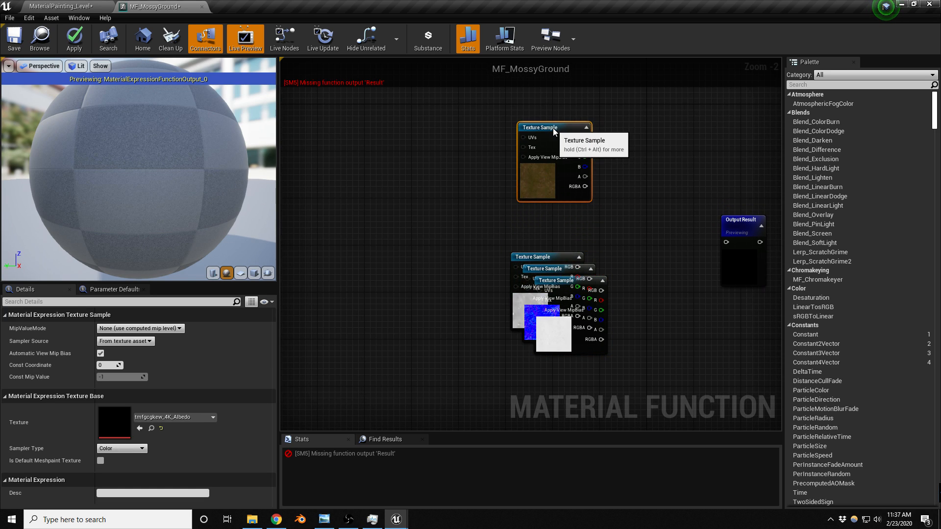
pyautogui.moveTo(569, 281); pyautogui.dragTo(565, 328)
pyautogui.moveTo(534, 257); pyautogui.dragTo(387, 272)
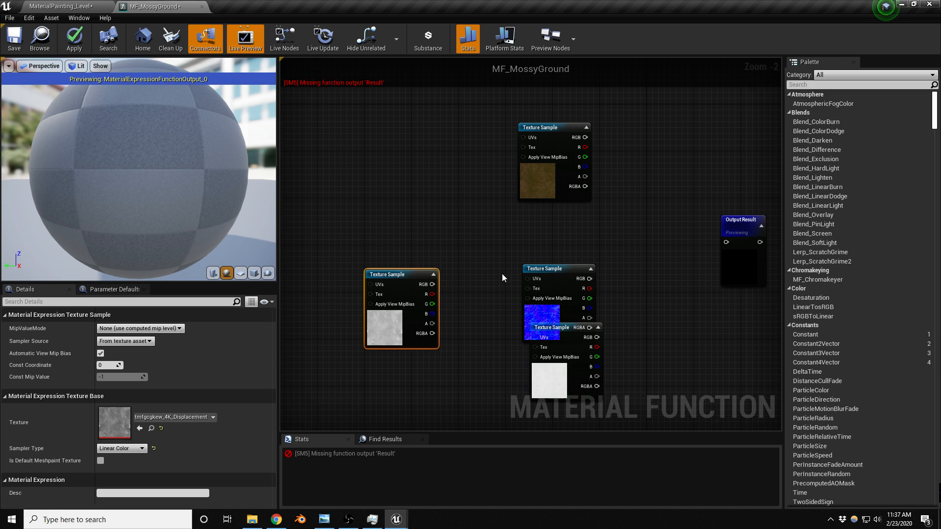
pyautogui.moveTo(553, 274); pyautogui.dragTo(513, 351)
pyautogui.moveTo(564, 386); pyautogui.dragTo(553, 280)
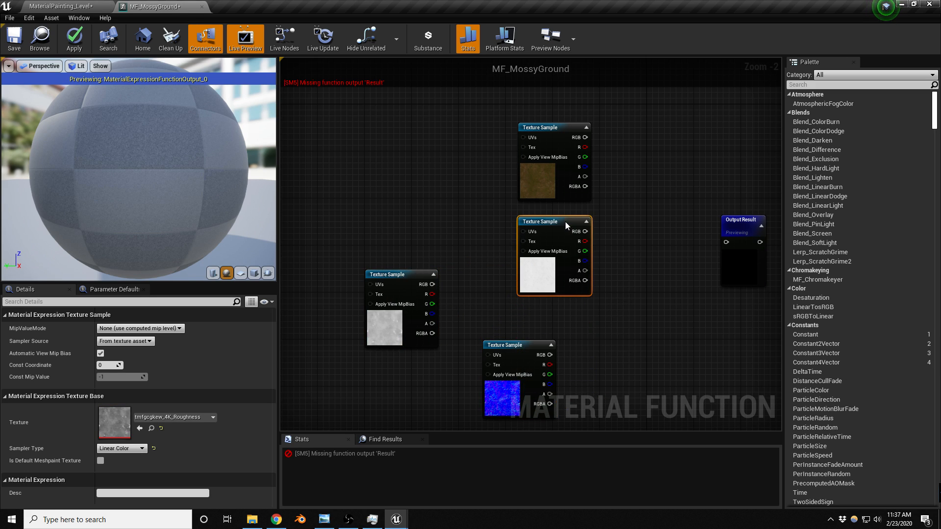
pyautogui.moveTo(522, 344); pyautogui.dragTo(556, 321)
# Move the Output Result node and the Displacement sample farther from the texture column, and even out the Normal sample's spacing
pyautogui.moveTo(719, 230); pyautogui.dragTo(585, 237, button='right')
pyautogui.moveTo(603, 231); pyautogui.dragTo(728, 218)
pyautogui.moveTo(566, 202); pyautogui.dragTo(703, 182, button='right')
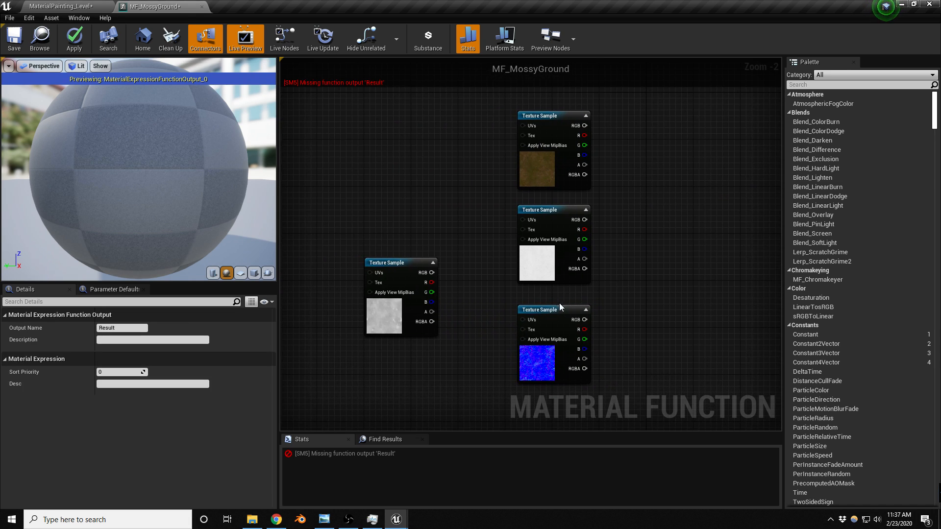
pyautogui.moveTo(548, 312); pyautogui.dragTo(545, 303)
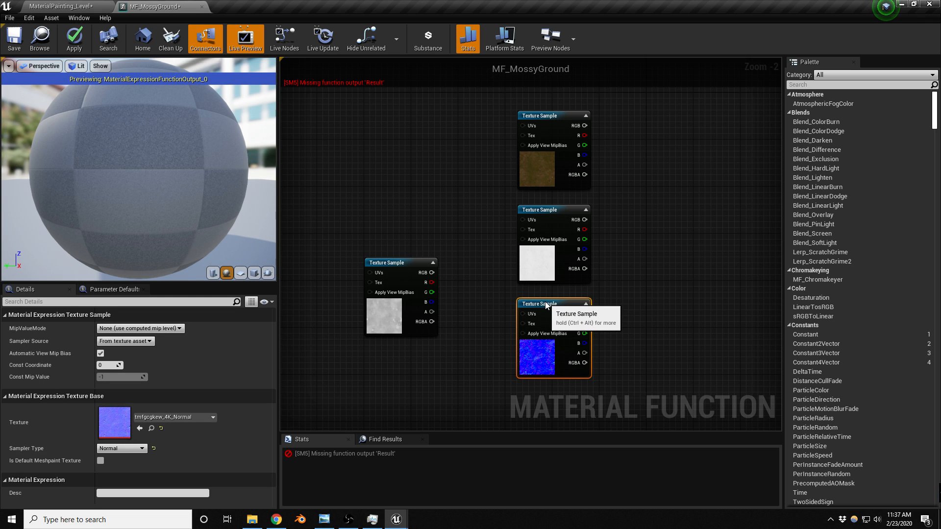
pyautogui.moveTo(474, 244); pyautogui.dragTo(594, 237, button='right')
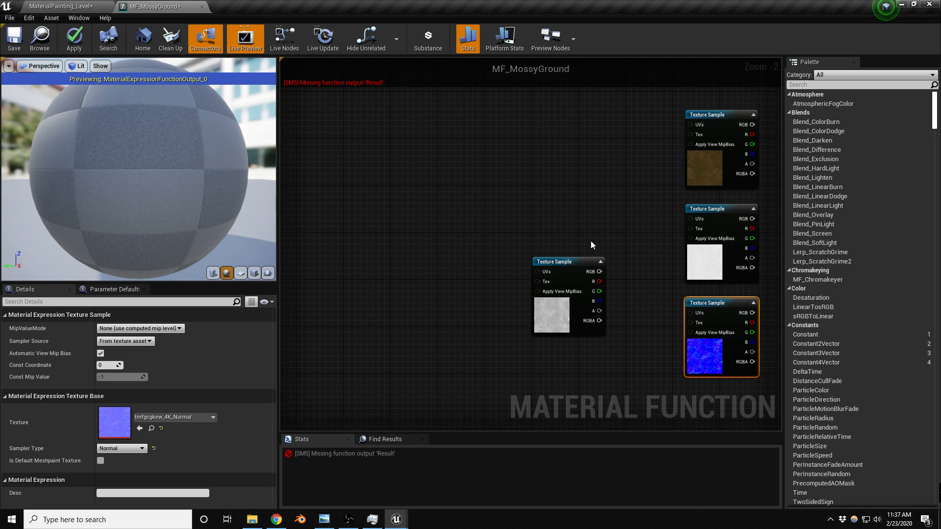
pyautogui.moveTo(570, 265); pyautogui.dragTo(478, 225)
# Add a texture coordinate node to the graph, above and to the left of the Displacement sample
pyautogui.moveTo(578, 184); pyautogui.dragTo(588, 216, button='right')
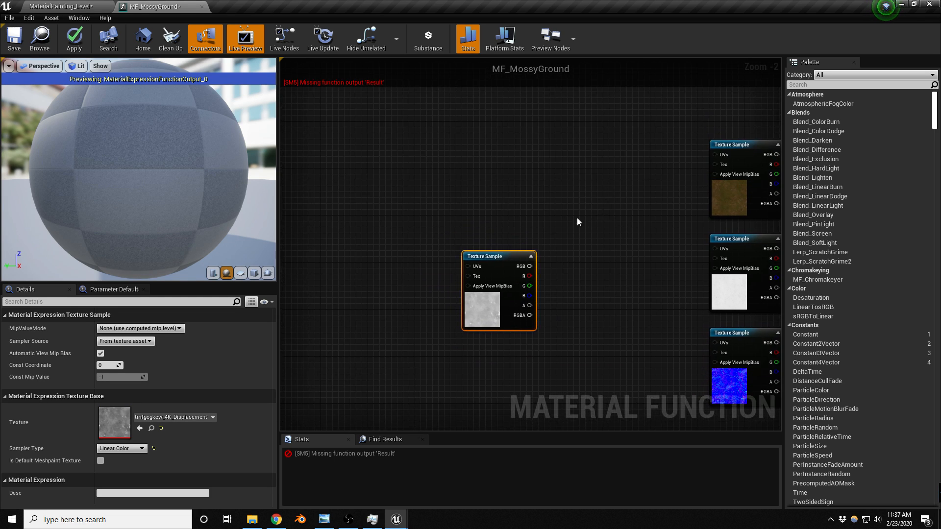
pyautogui.moveTo(405, 197); pyautogui.dragTo(437, 212, button='right')
pyautogui.rightClick(409, 193)
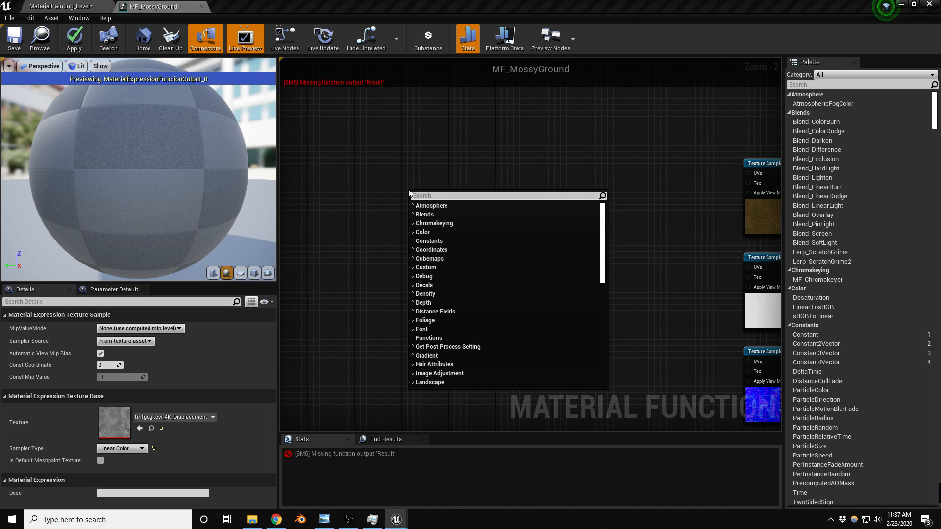
pyautogui.write('texcoord')
pyautogui.press('Return')
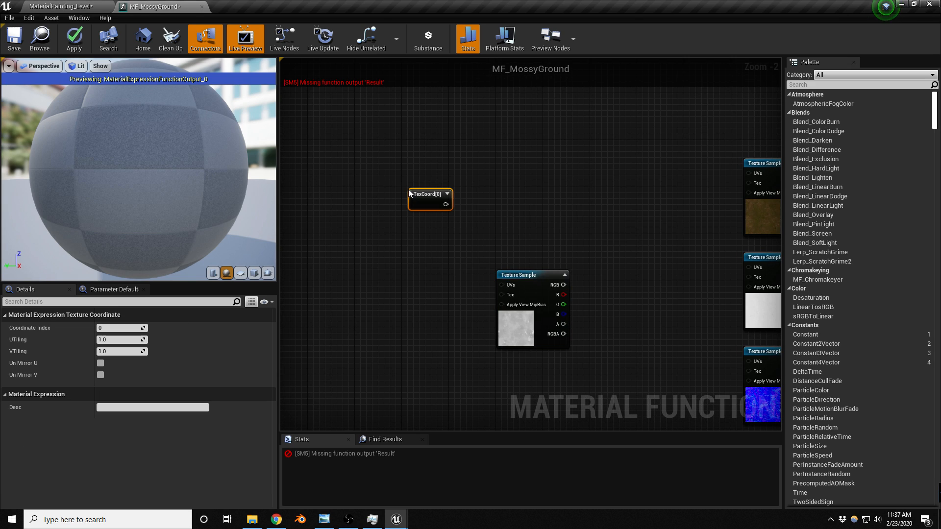
pyautogui.moveTo(426, 195); pyautogui.dragTo(371, 211)
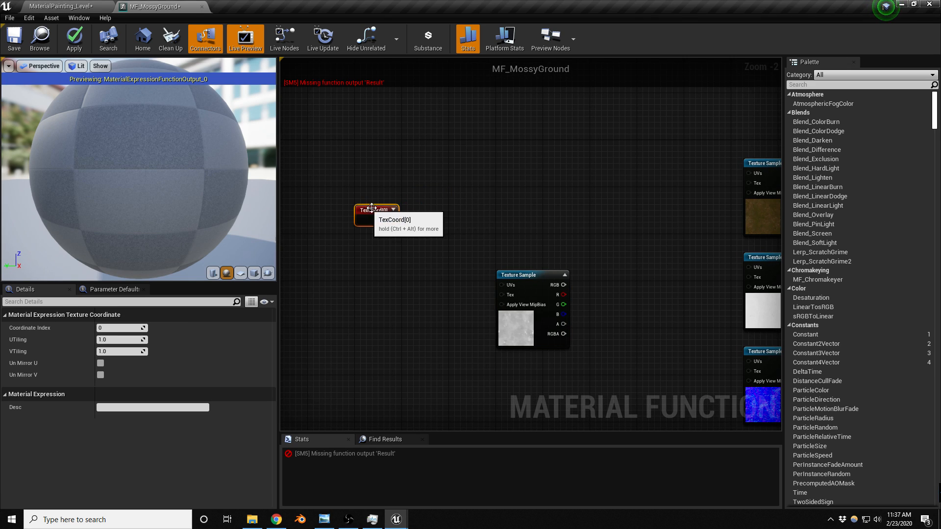
# Add a function input node and place it directly below the texture coordinate node
pyautogui.rightClick(364, 242)
pyautogui.write('input sc')
pyautogui.press('BackSpace')
pyautogui.press('BackSpace')
pyautogui.press('Return')
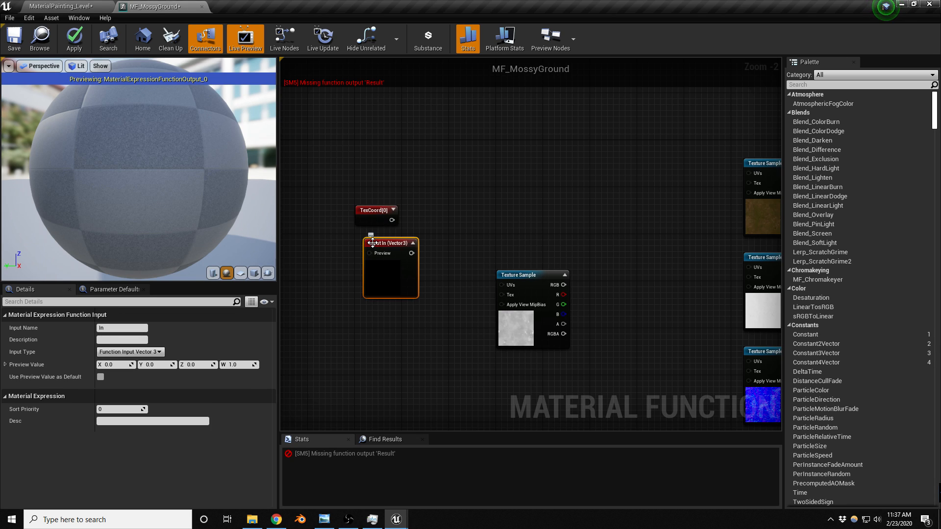
pyautogui.moveTo(372, 242); pyautogui.dragTo(357, 251)
# Set the function input's type to Function Input Scalar and name it UVMulti
pyautogui.click(140, 353)
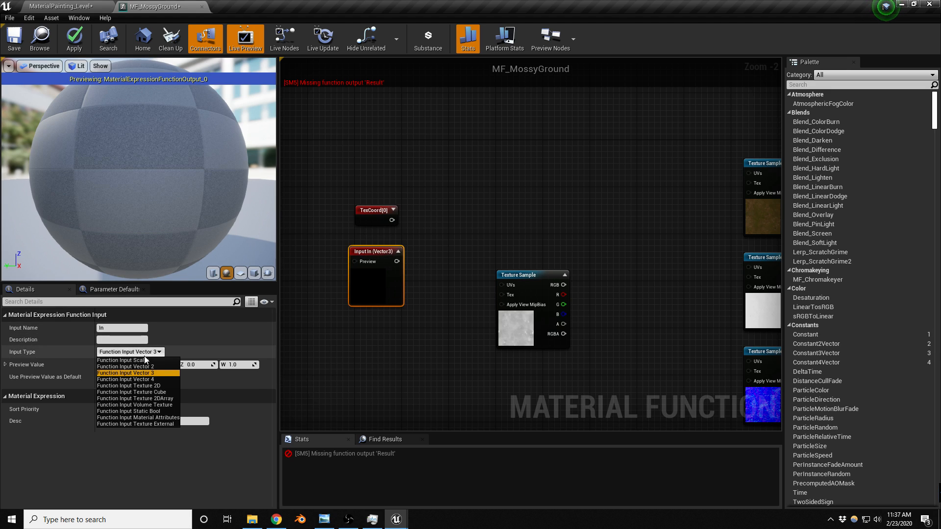
pyautogui.click(145, 359)
pyautogui.click(132, 328)
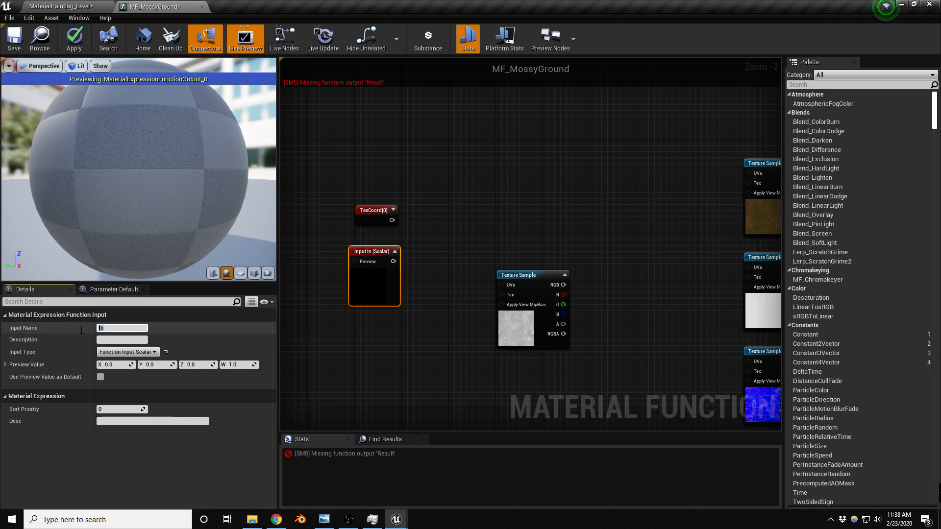
pyautogui.write('UVMulti')
pyautogui.press('Return')
# Add a Multiply node with the texture coordinate connected to A and the UVMulti input connected to B
pyautogui.moveTo(392, 220); pyautogui.dragTo(439, 229)
pyautogui.write('multiply')
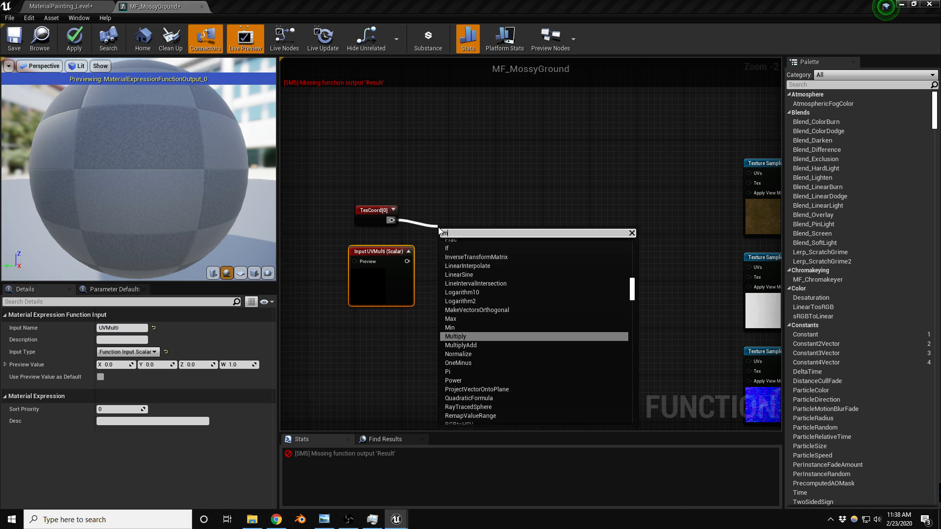
pyautogui.press('Return')
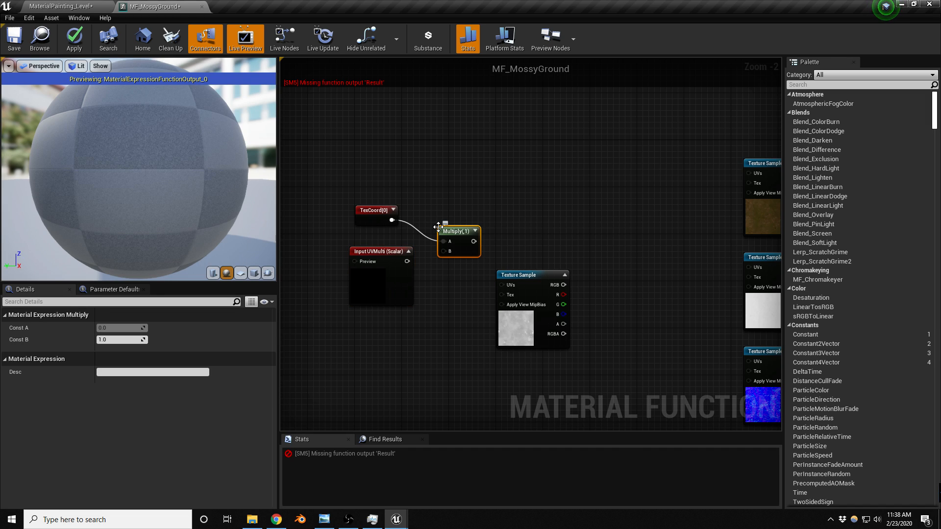
pyautogui.moveTo(406, 261); pyautogui.dragTo(444, 250)
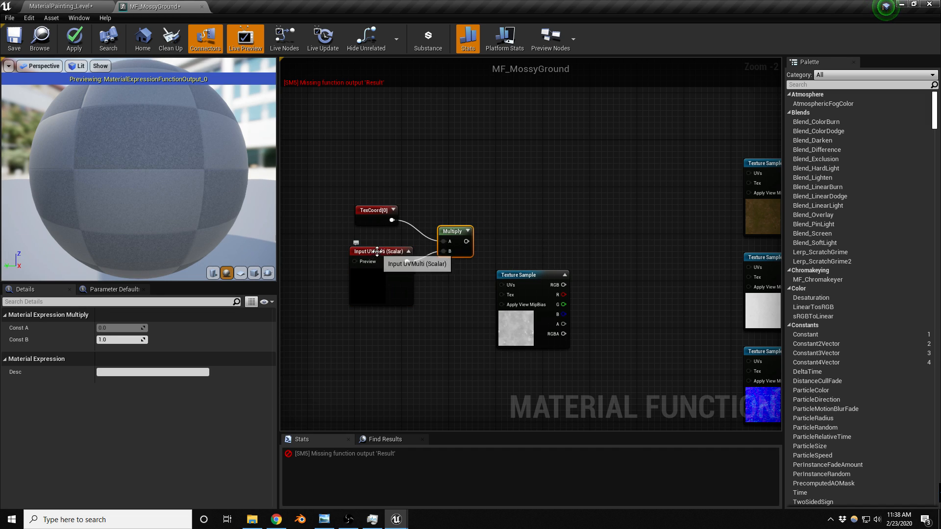
# Move the UVMulti input slightly lower and set its preview value to 1 in X, Y and Z
pyautogui.moveTo(379, 253); pyautogui.dragTo(374, 265)
pyautogui.click(114, 365)
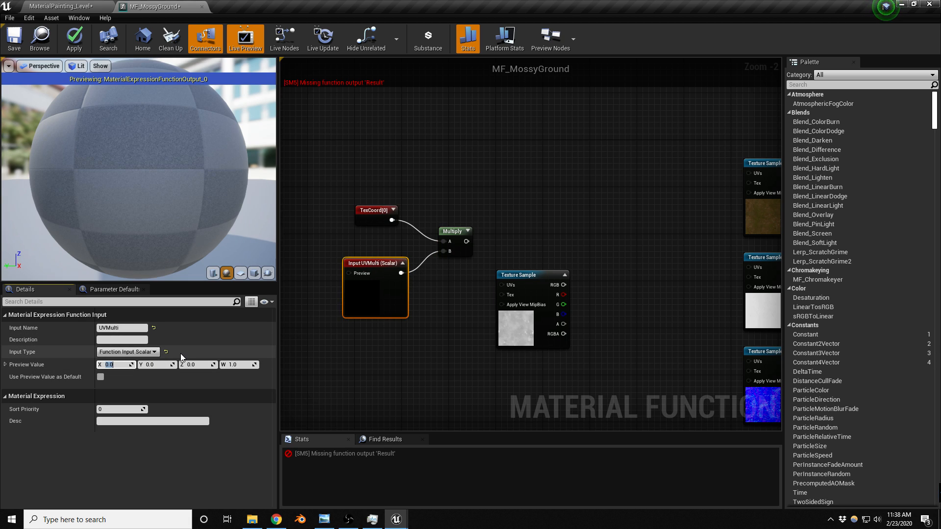
pyautogui.write('1')
pyautogui.press('Tab')
pyautogui.write('1')
pyautogui.press('Tab')
pyautogui.write('1')
pyautogui.press('Return')
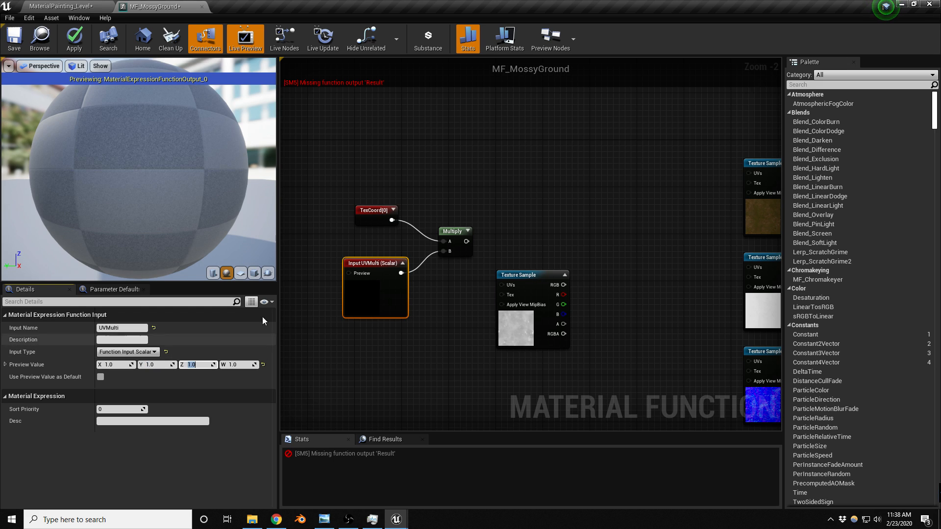
# Connect the Multiply result to the Displacement sample's UVs and shift this node group away from the other texture samples
pyautogui.moveTo(519, 211); pyautogui.dragTo(453, 213, button='right')
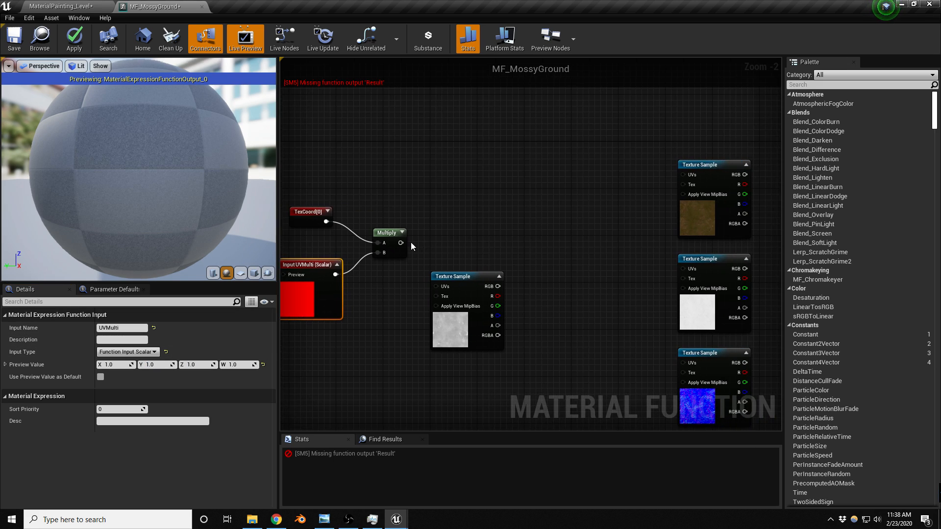
pyautogui.moveTo(402, 243); pyautogui.dragTo(437, 287)
pyautogui.moveTo(469, 218); pyautogui.dragTo(534, 212, button='right')
pyautogui.moveTo(382, 172); pyautogui.dragTo(519, 329)
pyautogui.moveTo(516, 278); pyautogui.dragTo(452, 277)
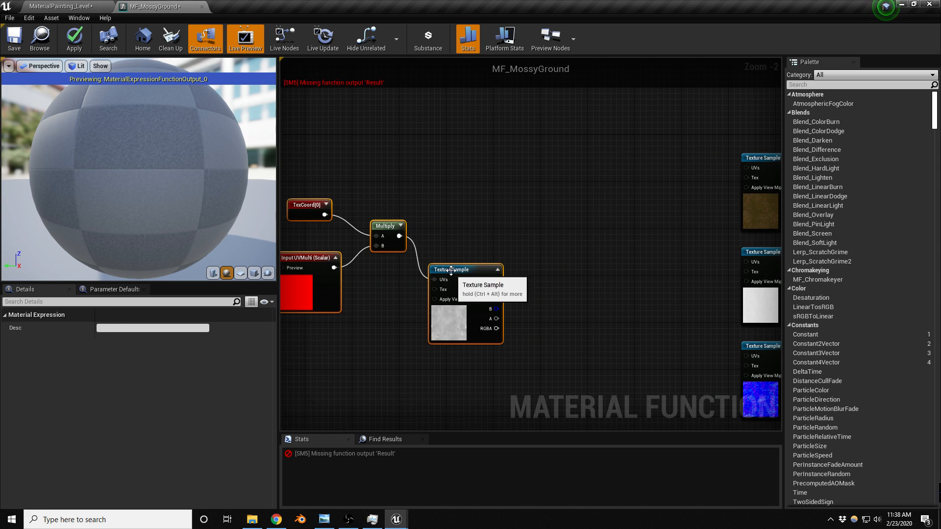
# Add a BumpOffset node before the three remaining texture samples and connect the Multiply result to its Coordinate input
pyautogui.rightClick(588, 229)
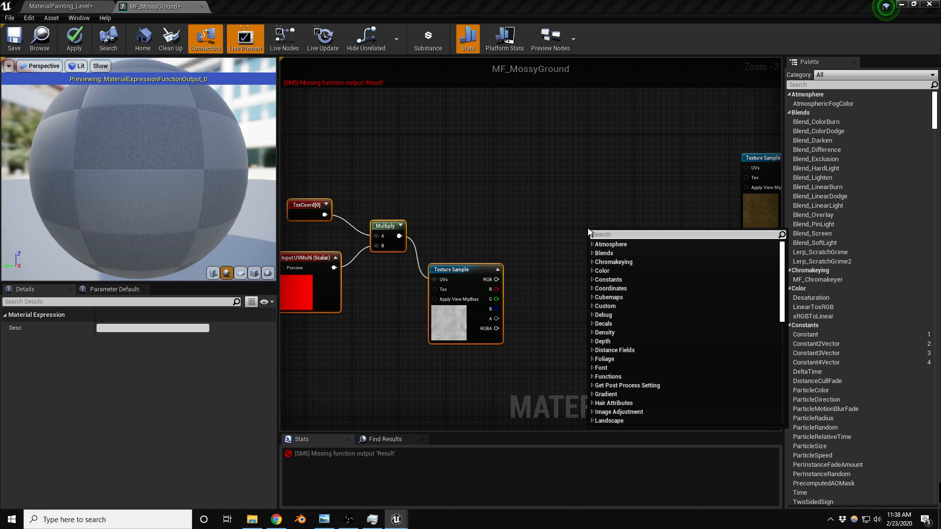
pyautogui.write('bump')
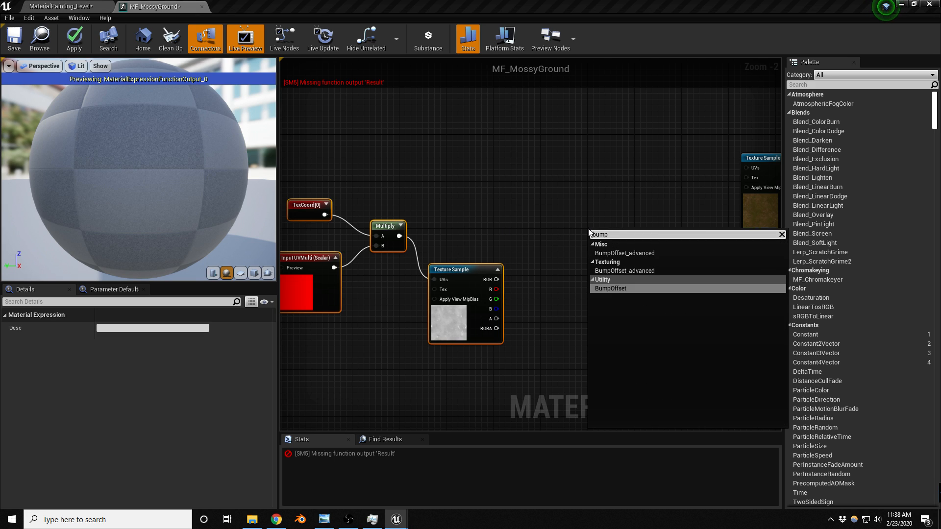
pyautogui.press('Return')
pyautogui.moveTo(400, 236); pyautogui.dragTo(623, 222)
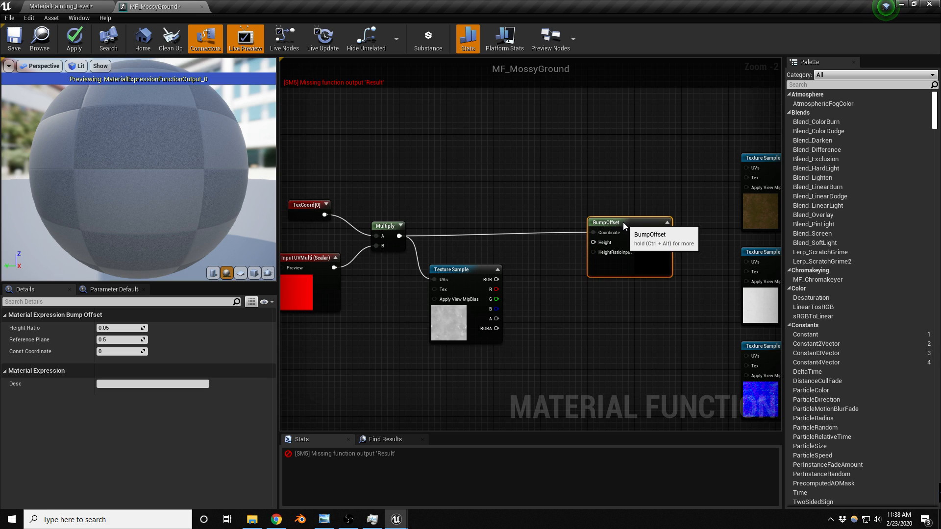
# Connect the BumpOffset output to the UVs of the albedo, roughness and normal texture samples
pyautogui.moveTo(633, 221); pyautogui.dragTo(586, 194, button='right')
pyautogui.moveTo(573, 233); pyautogui.dragTo(652, 162)
pyautogui.moveTo(572, 233); pyautogui.dragTo(653, 256)
pyautogui.moveTo(588, 248); pyautogui.dragTo(553, 175, button='right')
pyautogui.moveTo(535, 160); pyautogui.dragTo(619, 274)
# Move the Displacement sample slightly lower and connect its red channel to the BumpOffset's Height input
pyautogui.moveTo(462, 263); pyautogui.dragTo(642, 277, button='right')
pyautogui.moveTo(674, 142); pyautogui.dragTo(630, 142, button='right')
pyautogui.moveTo(462, 206); pyautogui.dragTo(443, 229)
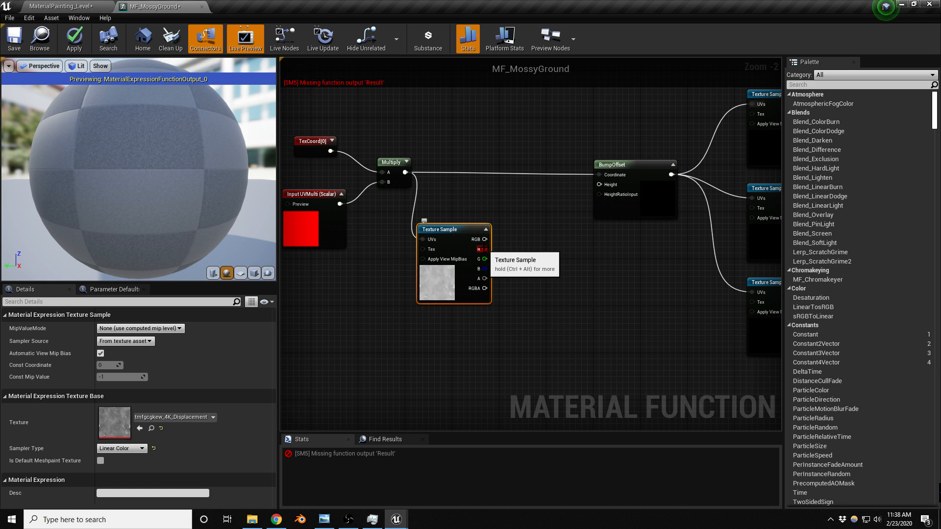
pyautogui.moveTo(485, 249); pyautogui.dragTo(599, 184)
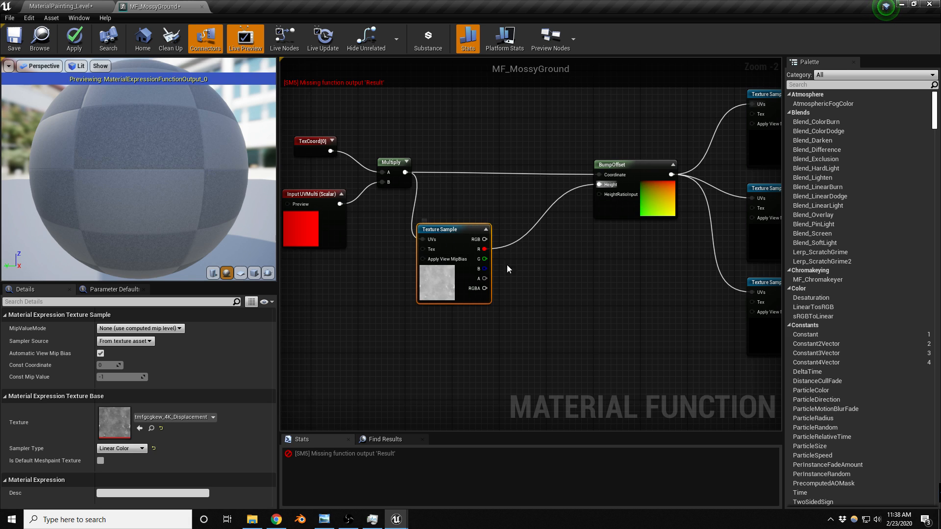
# Duplicate the UVMulti input below the BumpOffset, connect the copy to HeightRatioInput and name it HeightRatio
pyautogui.moveTo(589, 272); pyautogui.dragTo(597, 244, button='right')
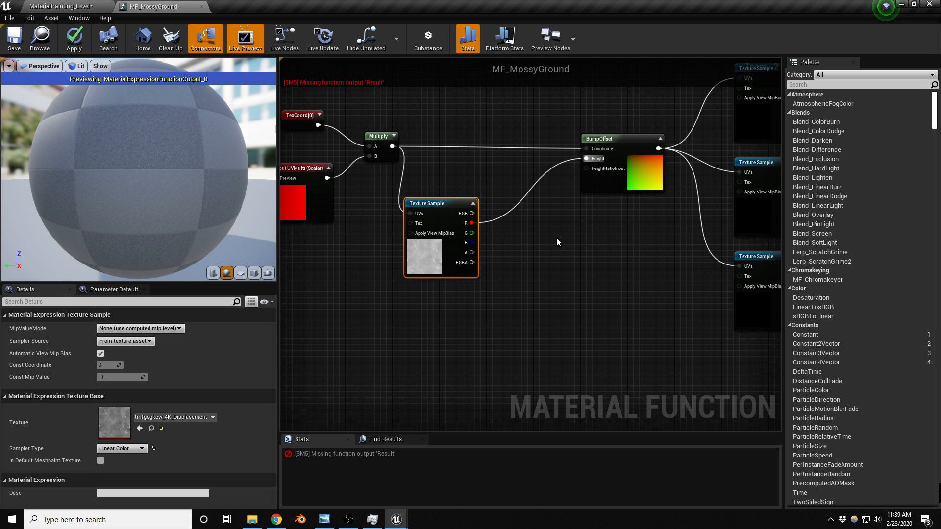
pyautogui.click(309, 175)
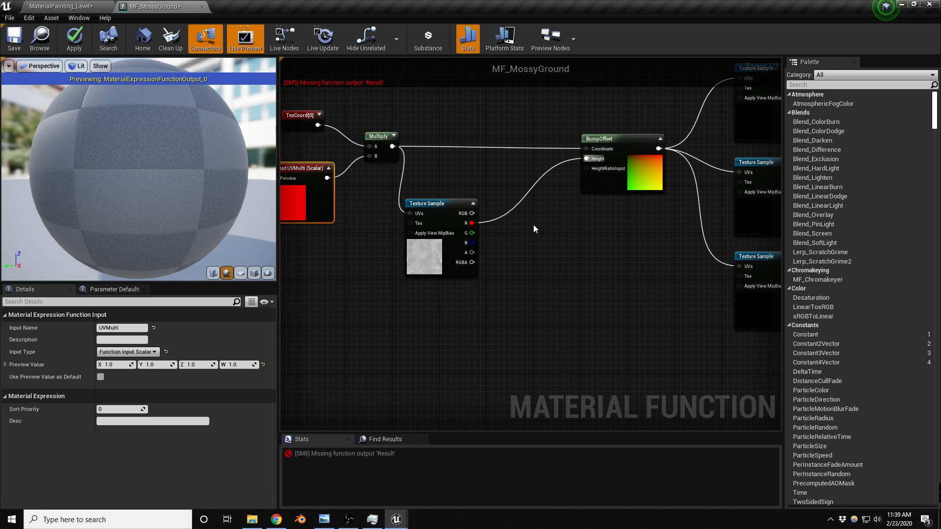
pyautogui.hotkey('ctrl', 'c')
pyautogui.hotkey('ctrl', 'v')
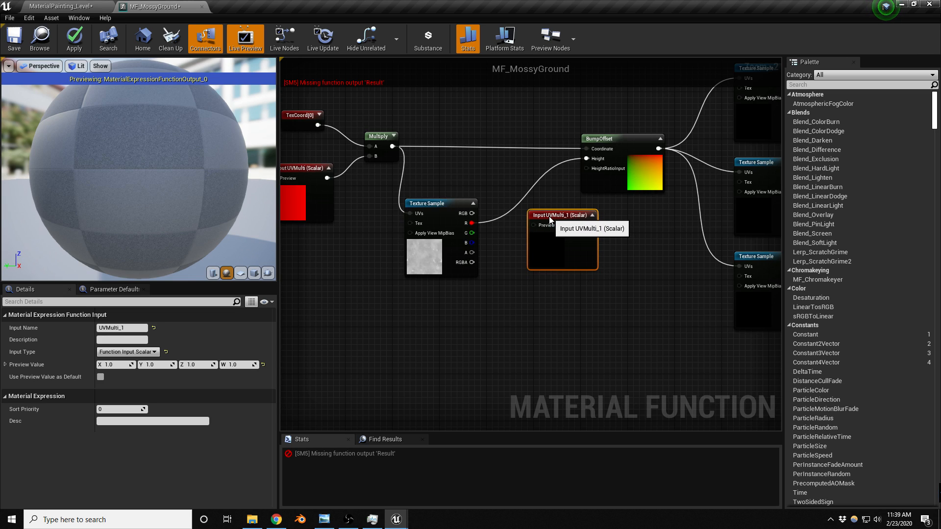
pyautogui.moveTo(591, 225); pyautogui.dragTo(586, 168)
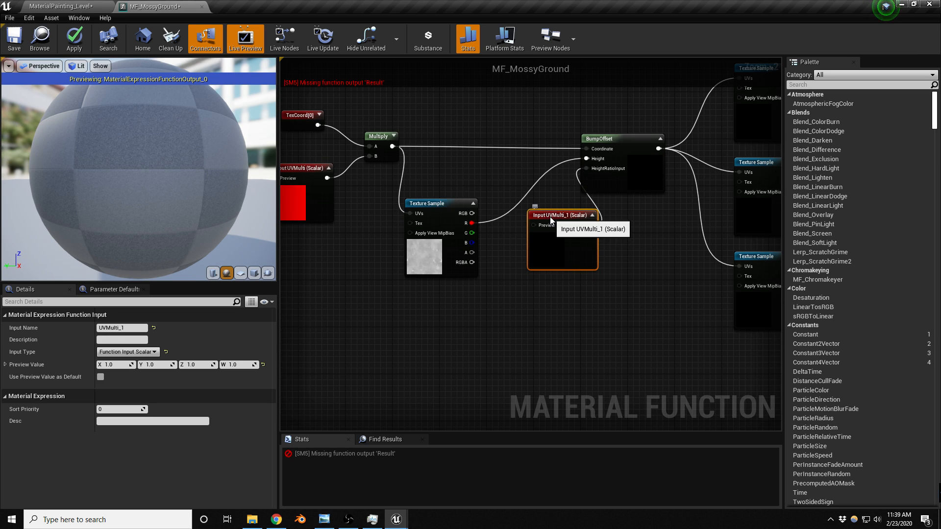
pyautogui.click(120, 328)
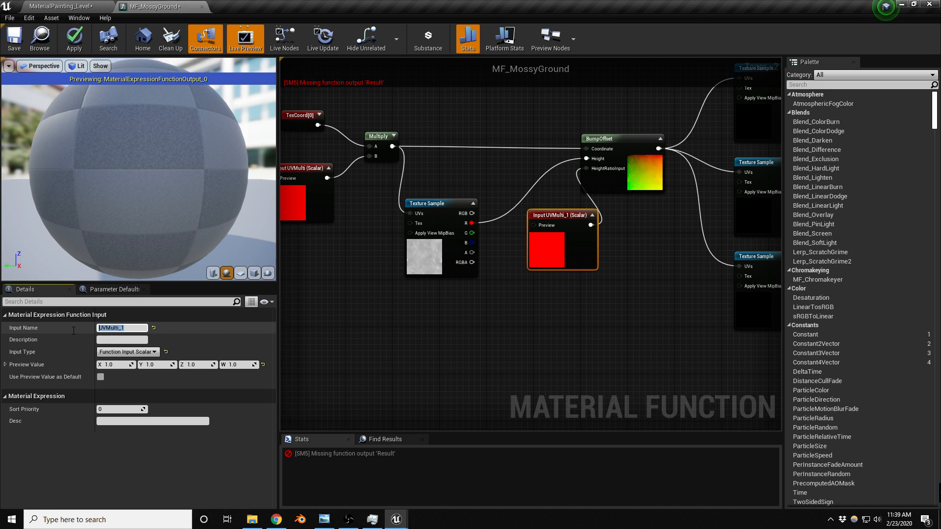
pyautogui.write('HeightRatio')
pyautogui.press('Return')
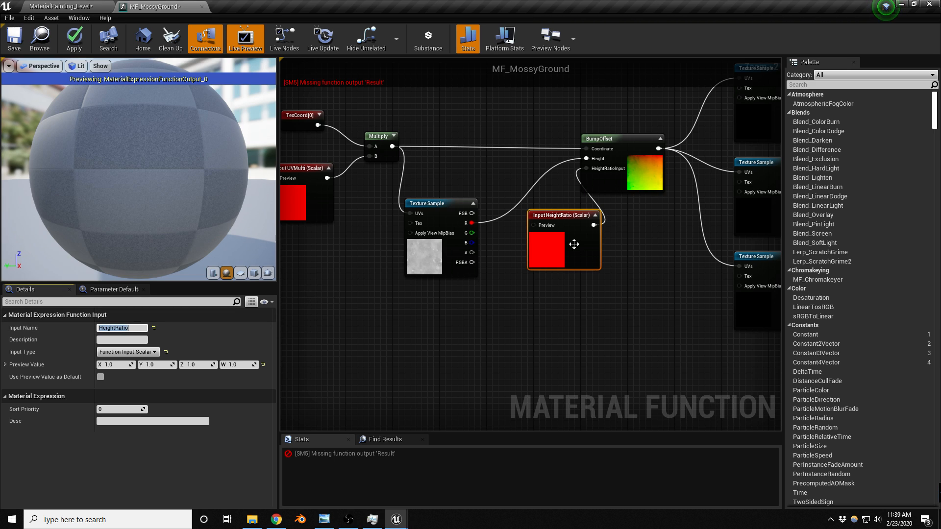
pyautogui.moveTo(565, 215); pyautogui.dragTo(559, 214)
# Move the Displacement sample slightly lower and open its texture to examine the height map's light and dark areas
pyautogui.moveTo(558, 214); pyautogui.dragTo(577, 184, button='right')
pyautogui.moveTo(451, 173); pyautogui.dragTo(441, 196)
pyautogui.moveTo(549, 289); pyautogui.dragTo(466, 266, button='right')
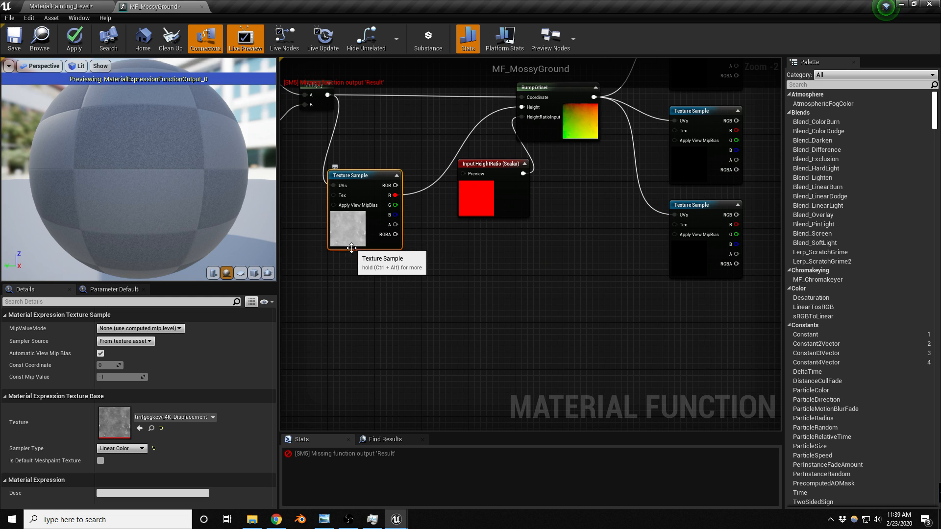
pyautogui.doubleClick(116, 430)
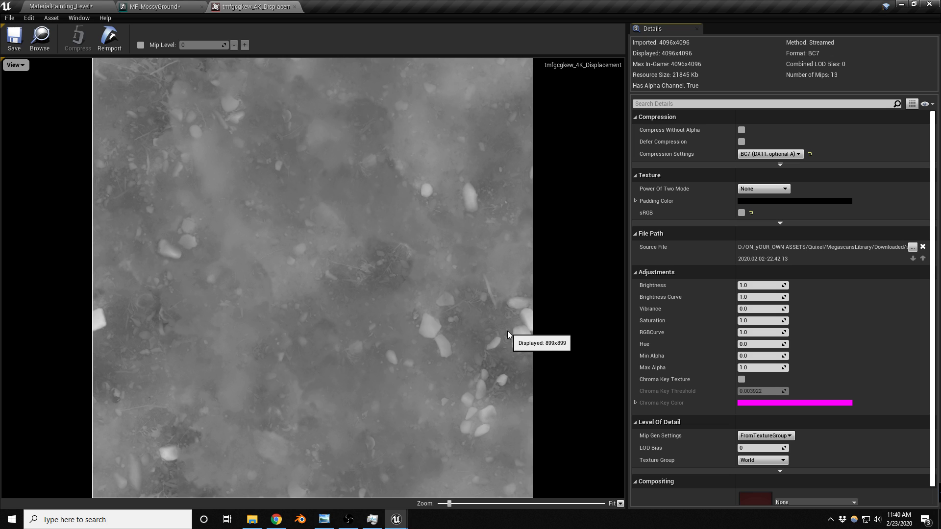
pyautogui.click(294, 6)
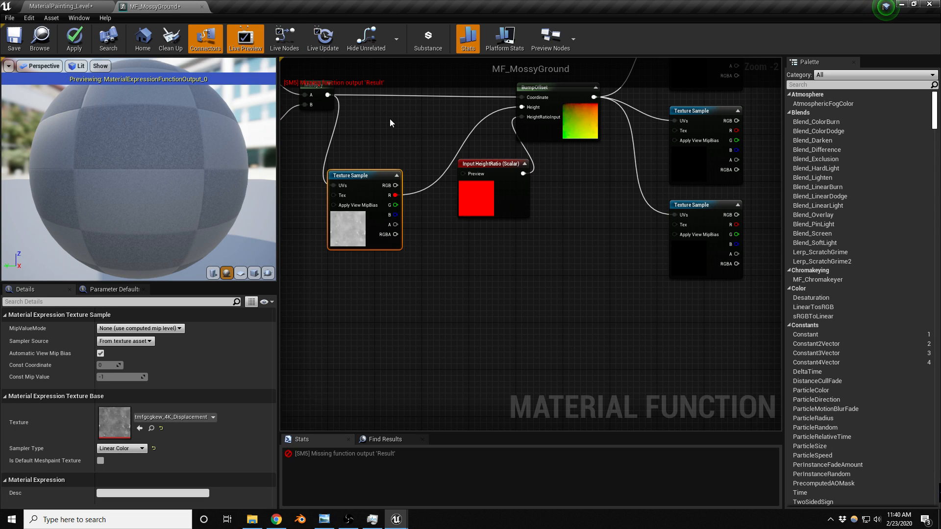
# Add a Power node below the Displacement sample with the sample's red channel connected to Base
pyautogui.moveTo(423, 125); pyautogui.dragTo(428, 164, button='right')
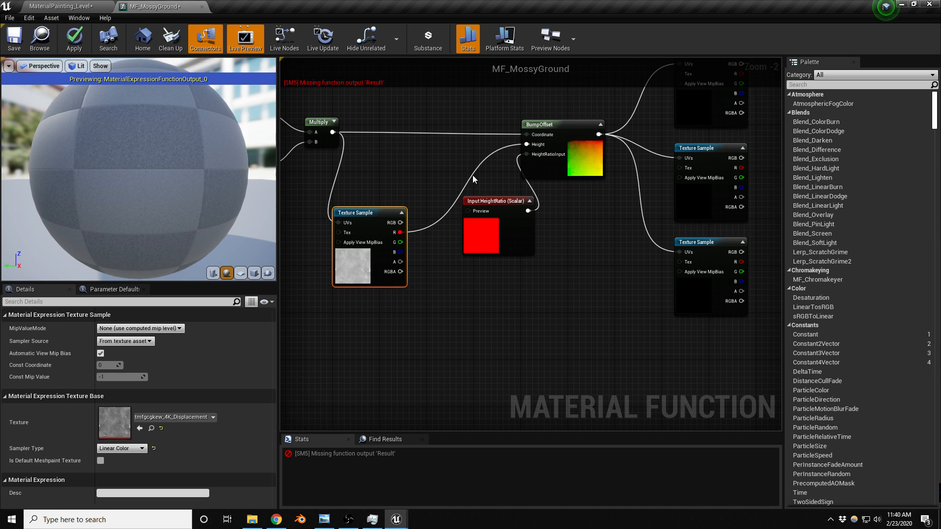
pyautogui.moveTo(472, 277); pyautogui.dragTo(481, 252, button='right')
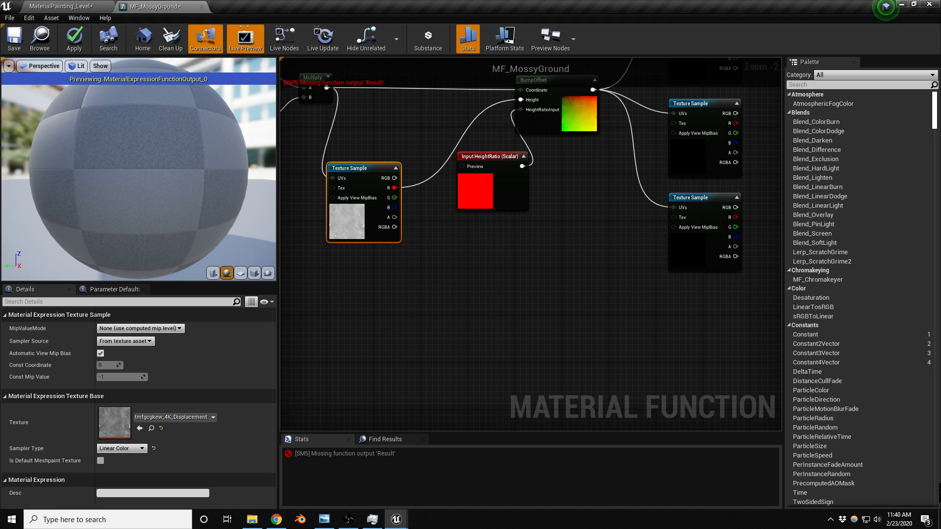
pyautogui.moveTo(444, 273); pyautogui.dragTo(462, 263, button='right')
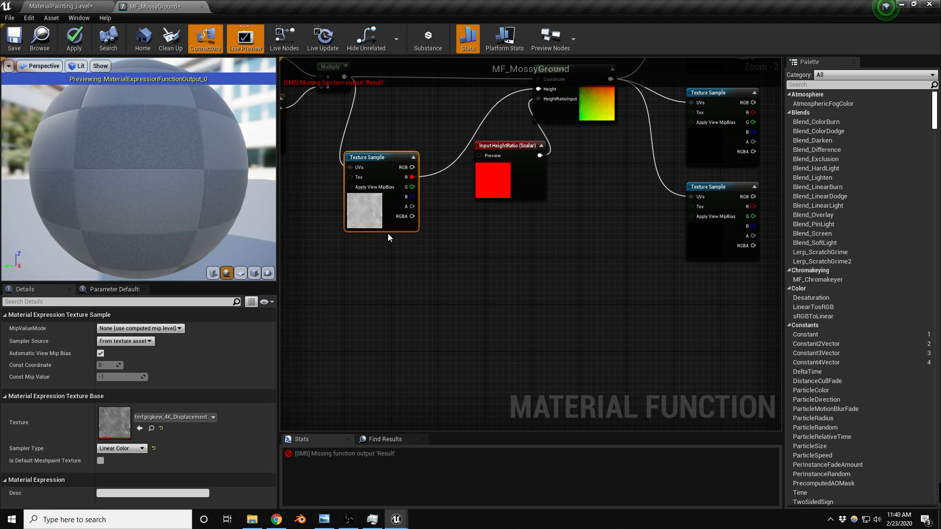
pyautogui.moveTo(408, 177); pyautogui.dragTo(478, 305)
pyautogui.write('powe')
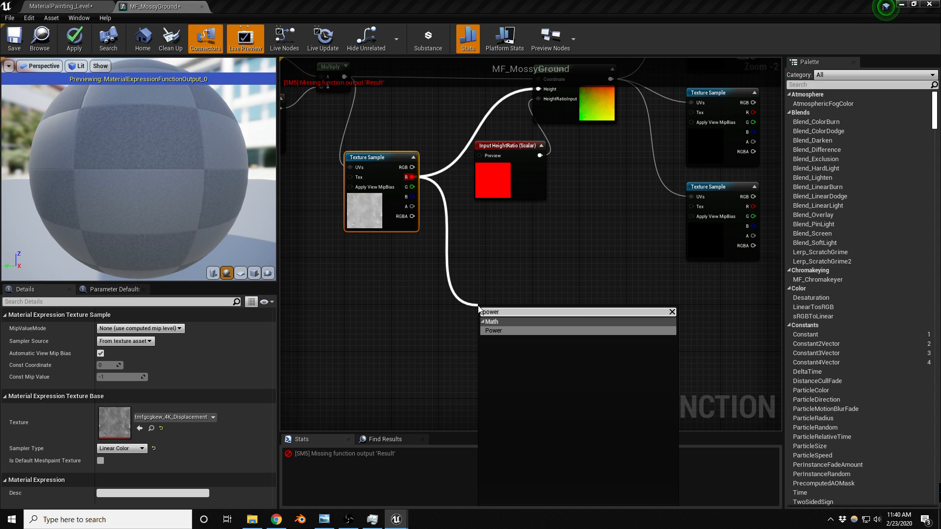
pyautogui.write('r')
pyautogui.press('Return')
# Add a Multiply node after the Power node with the Power result connected to A
pyautogui.moveTo(513, 320); pyautogui.dragTo(575, 351)
pyautogui.write('multi')
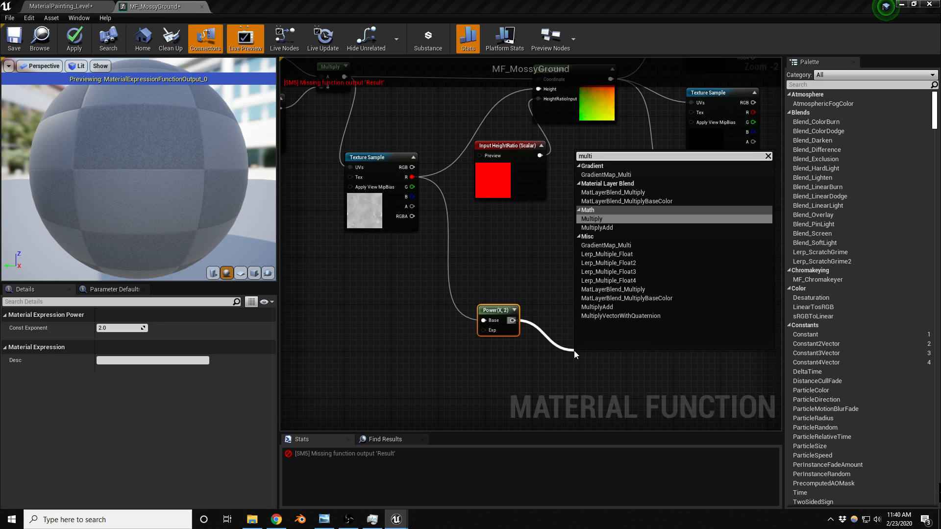
pyautogui.press('Return')
# Add a function output node connected to the result of the new Multiply node
pyautogui.moveTo(568, 343); pyautogui.dragTo(549, 315, button='right')
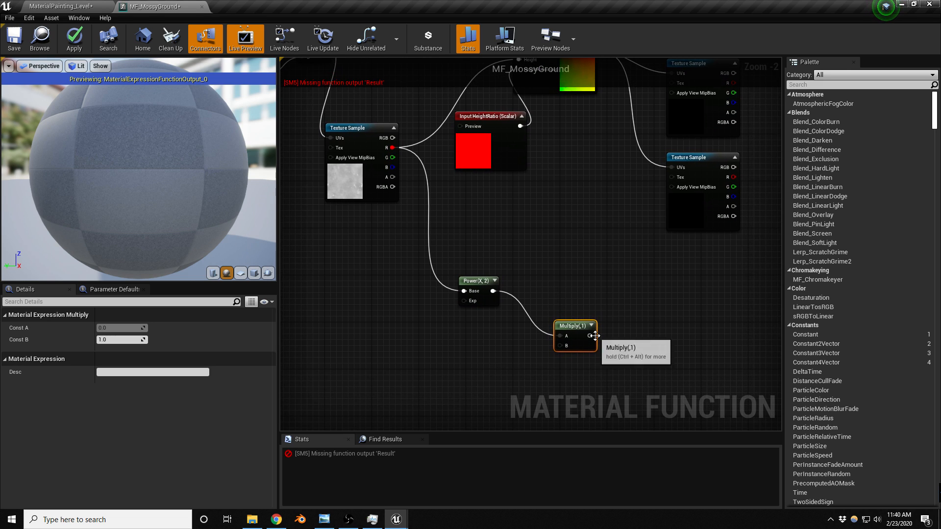
pyautogui.moveTo(589, 336); pyautogui.dragTo(635, 329)
pyautogui.write('funci')
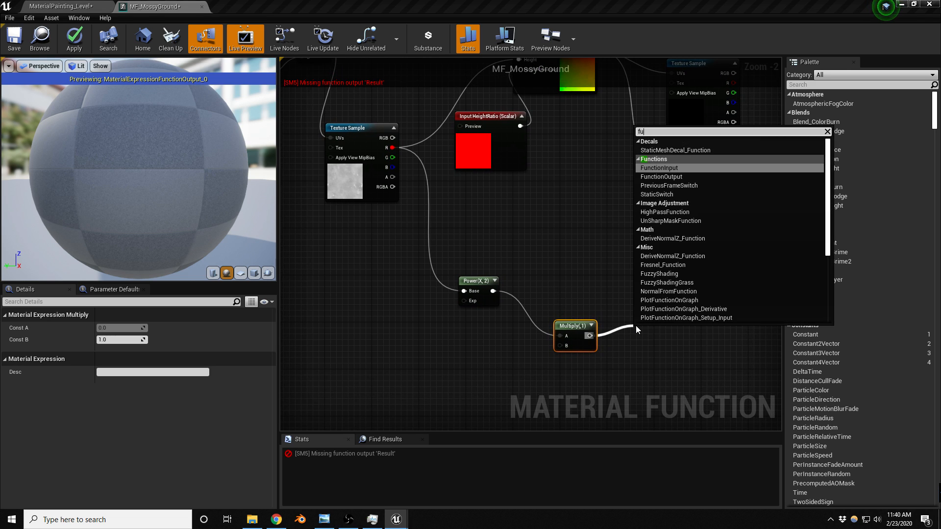
pyautogui.press('BackSpace')
pyautogui.press('BackSpace')
pyautogui.press('BackSpace')
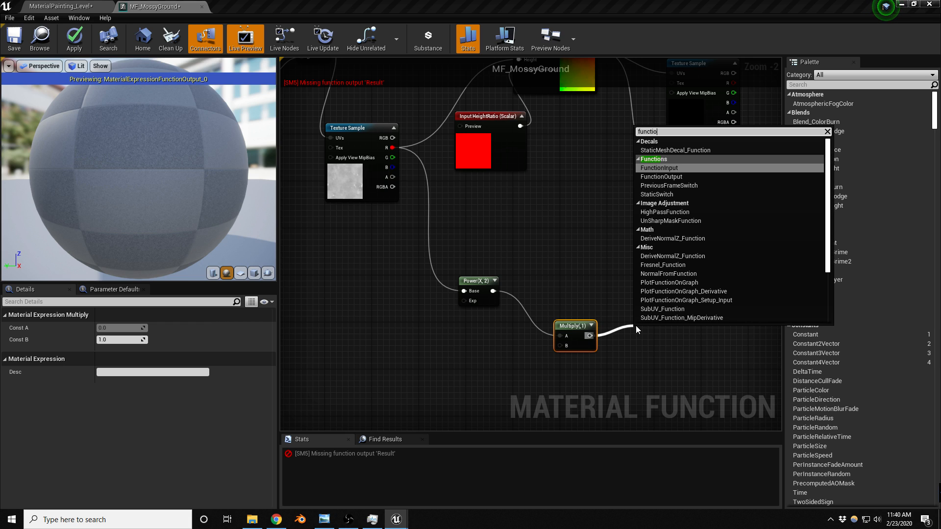
pyautogui.press('Down')
pyautogui.press('Return')
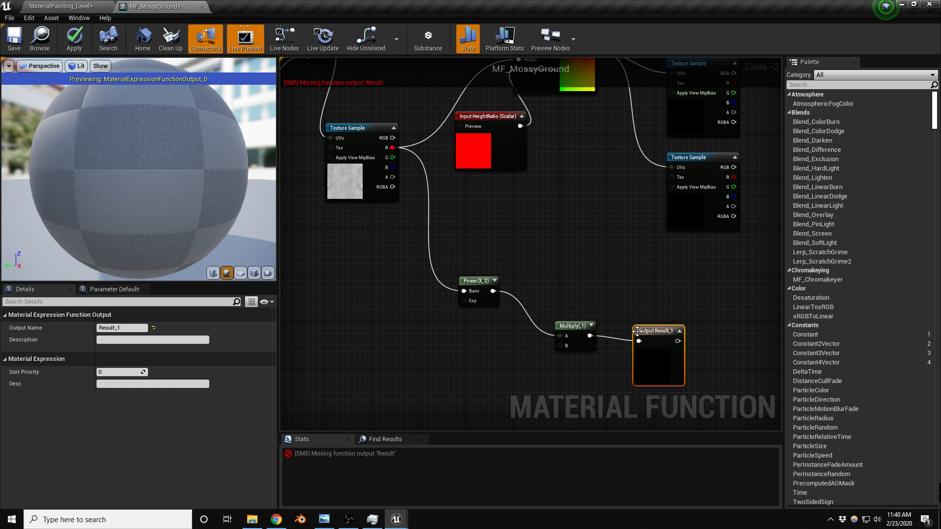
# Name the new function output Height and move it slightly closer to the Multiply node
pyautogui.click(140, 328)
pyautogui.write('Height')
pyautogui.press('Return')
pyautogui.moveTo(651, 330); pyautogui.dragTo(639, 327)
# Duplicate the UVMulti input, place the copy beside the Power node and connect it to Exp
pyautogui.moveTo(590, 314); pyautogui.dragTo(634, 277, button='right')
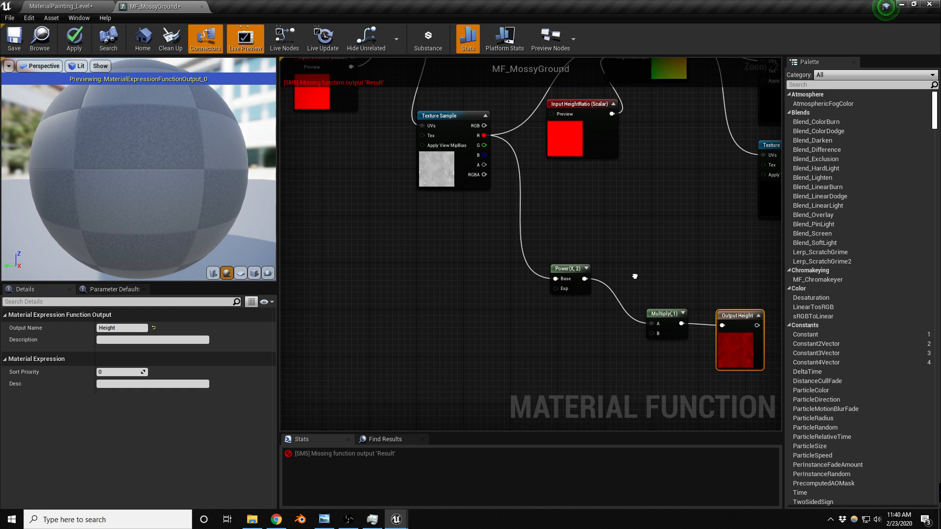
pyautogui.moveTo(321, 101); pyautogui.dragTo(336, 113, button='right')
pyautogui.click(336, 112)
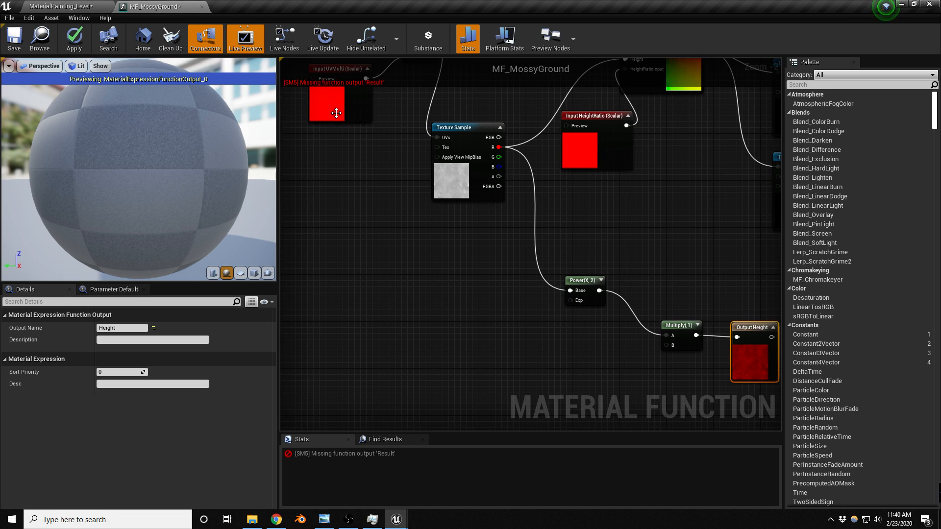
pyautogui.hotkey('ctrl', 'w')
pyautogui.moveTo(383, 219); pyautogui.dragTo(570, 301)
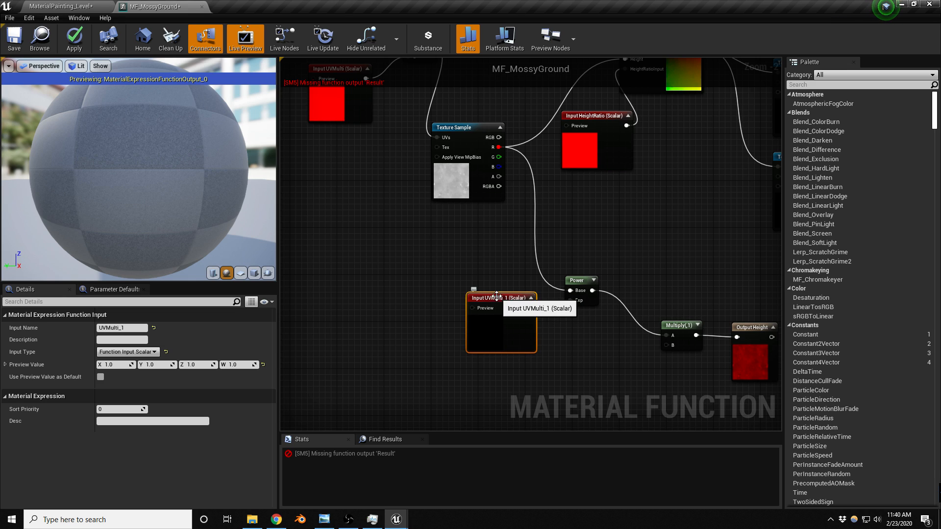
pyautogui.click(123, 328)
pyautogui.write('HeightPower')
pyautogui.press('Return')
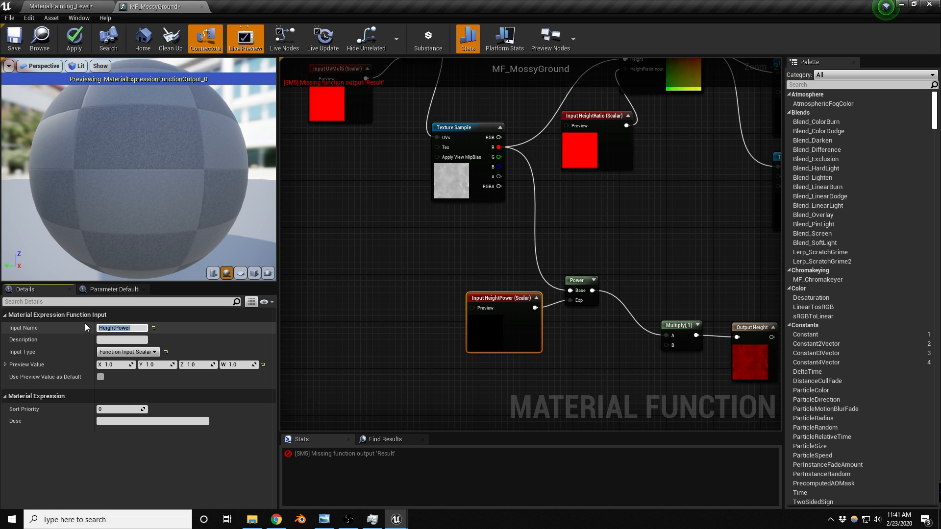
pyautogui.press('BackSpace')
pyautogui.click(496, 296)
pyautogui.moveTo(494, 274); pyautogui.dragTo(457, 260, button='right')
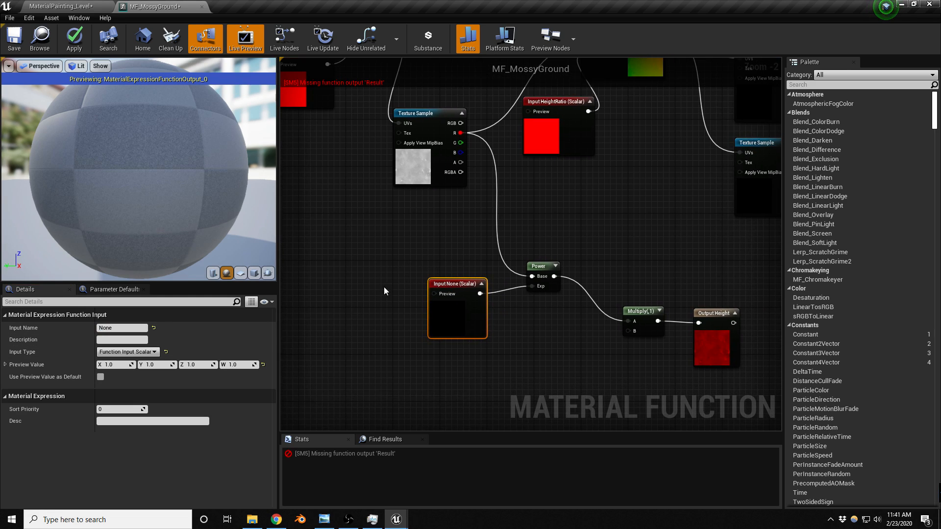
# Move the input feeding the Power exponent closer to the Power node and name it HeightPower
pyautogui.click(123, 327)
pyautogui.moveTo(454, 296)
pyautogui.mouseDown()
pyautogui.moveTo(460, 324)
pyautogui.moveTo(436, 303)
pyautogui.moveTo(453, 279)
pyautogui.mouseUp()
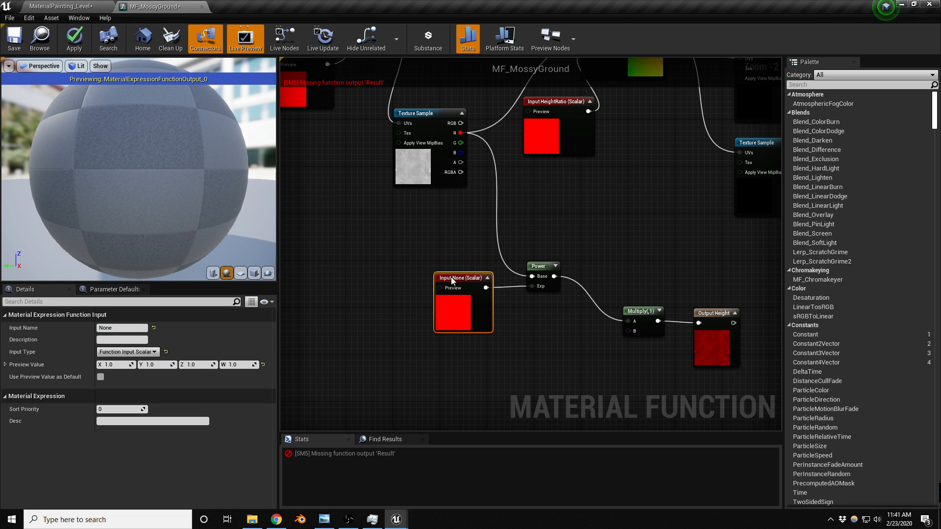
pyautogui.click(117, 328)
pyautogui.write('HeightPower')
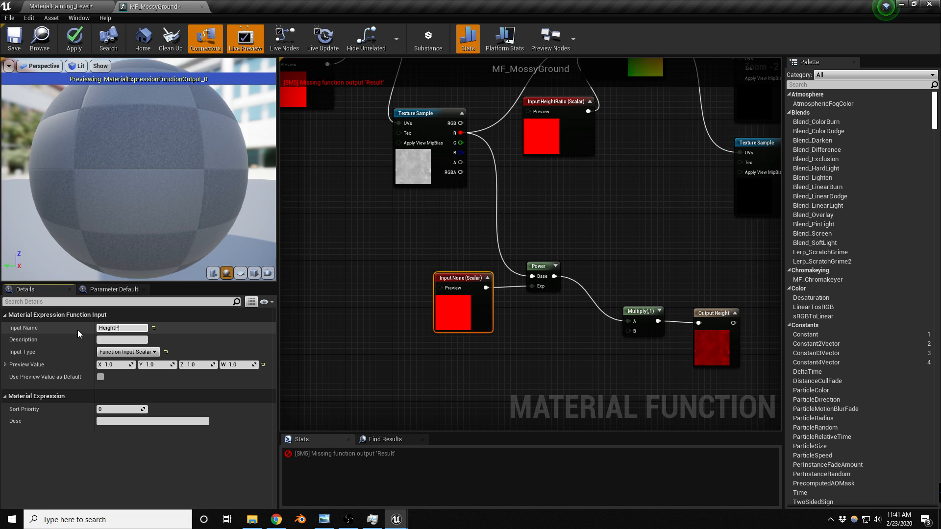
pyautogui.press('Return')
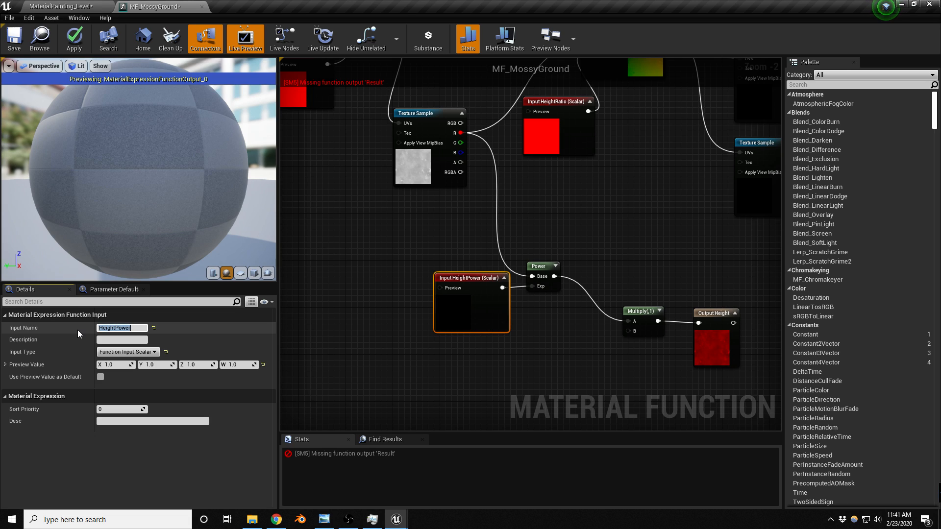
# Re-enter HeightPower as the name of the scalar input feeding the Power exponent and nudge the node's position
pyautogui.press('BackSpace')
pyautogui.moveTo(481, 282); pyautogui.dragTo(456, 279, button='right')
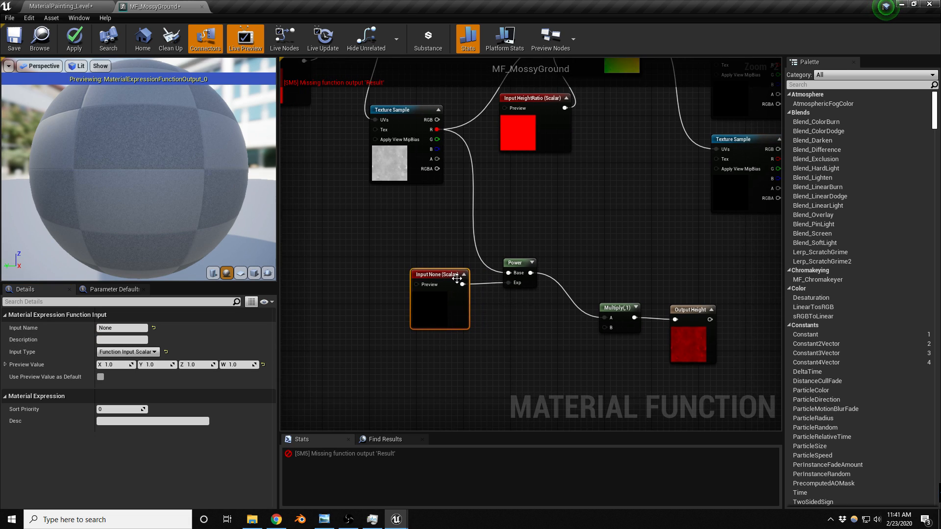
pyautogui.moveTo(446, 283); pyautogui.dragTo(452, 283)
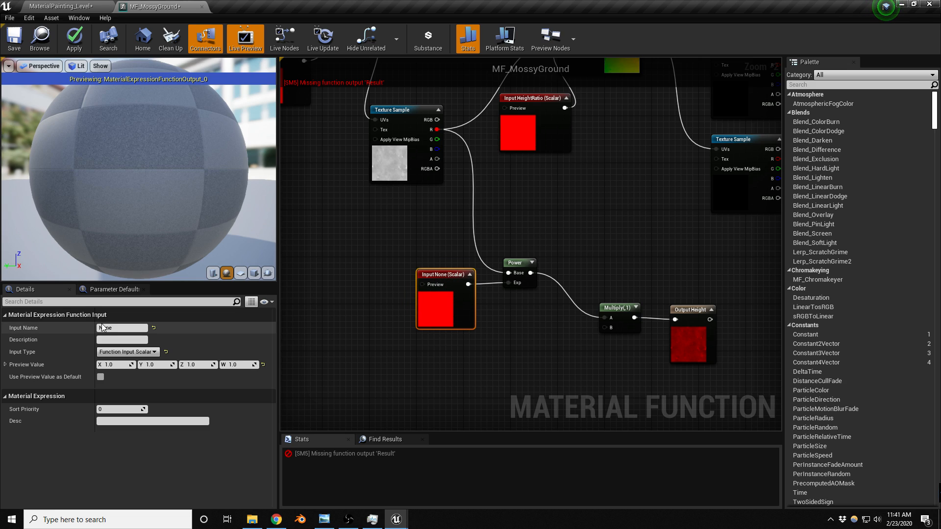
pyautogui.click(121, 328)
pyautogui.write('HeightPoew')
pyautogui.press('BackSpace')
pyautogui.press('BackSpace')
pyautogui.write('wer')
pyautogui.press('Return')
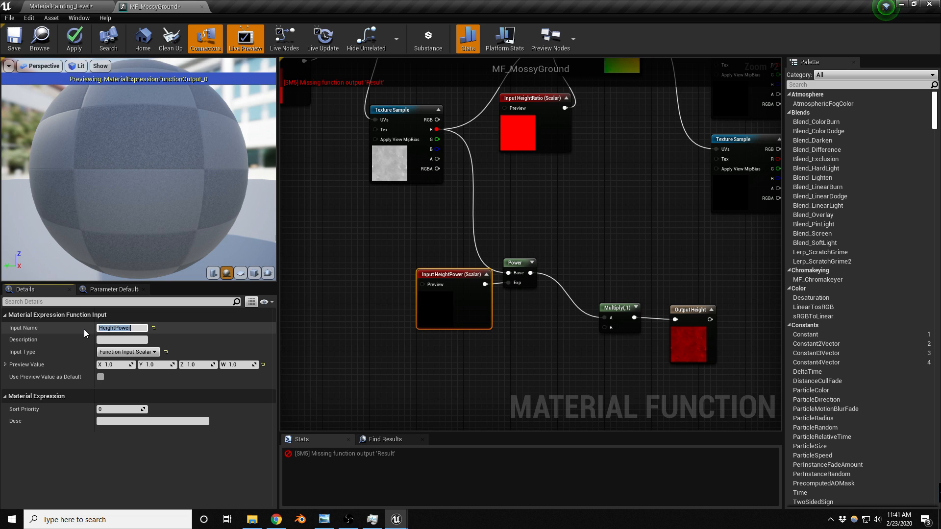
pyautogui.moveTo(454, 273); pyautogui.dragTo(448, 273)
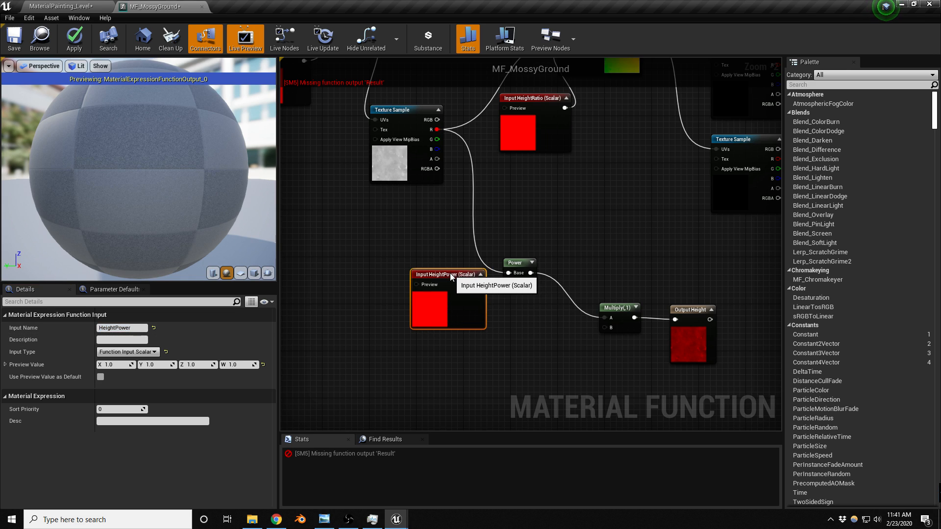
# Duplicate the HeightPower input, connect the copy to B of the Multiply node before Output Height, and name it HeightMultiply
pyautogui.hotkey('ctrl', 'w')
pyautogui.moveTo(512, 294); pyautogui.dragTo(606, 327)
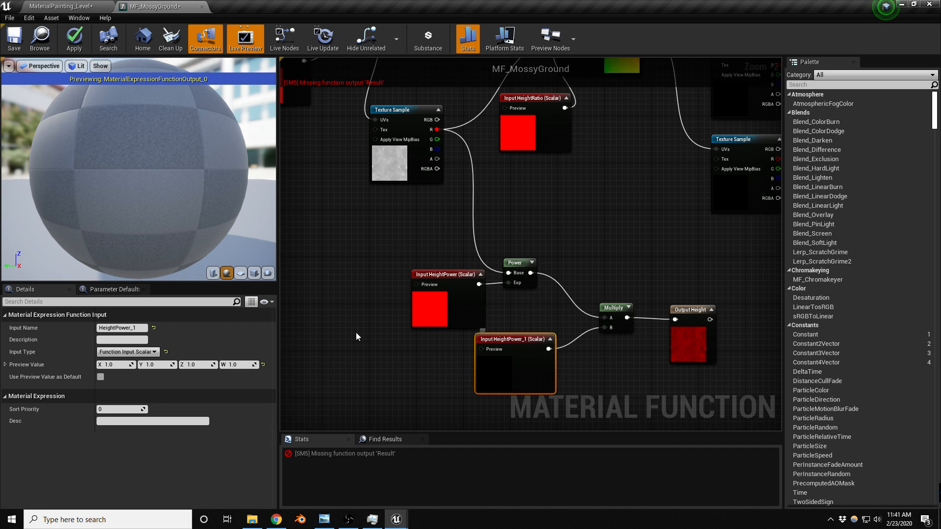
pyautogui.click(115, 329)
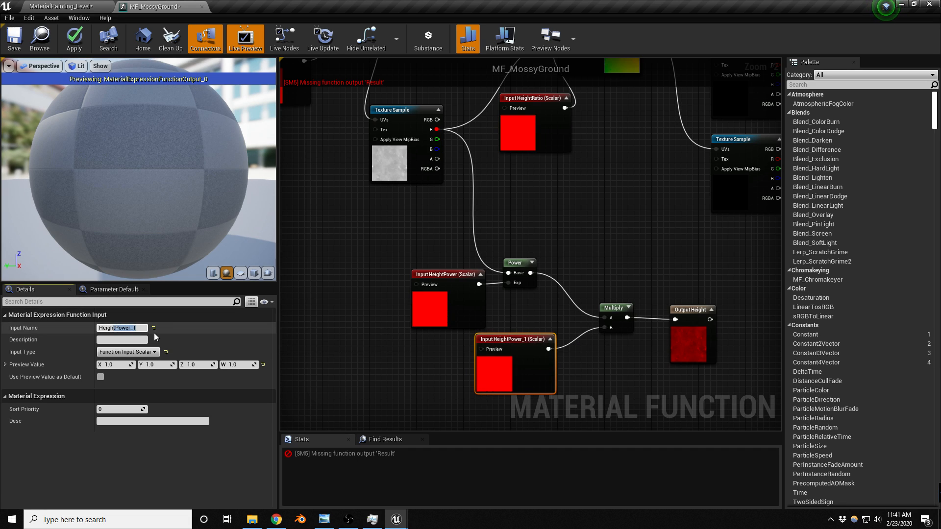
pyautogui.write('Multiply')
pyautogui.press('Return')
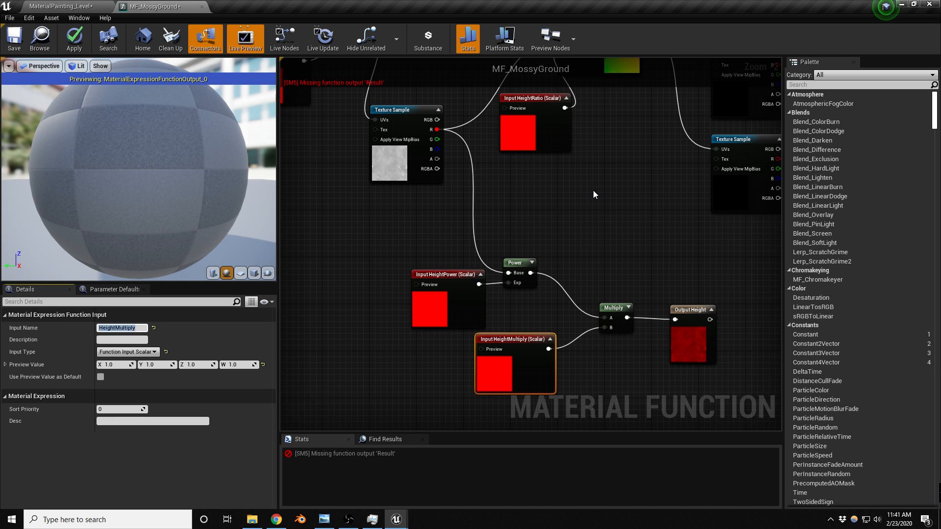
# Add a MakeMaterialAttributes node between the texture samples and Output Result, and connect it to Output Result
pyautogui.moveTo(593, 195); pyautogui.dragTo(512, 228, button='right')
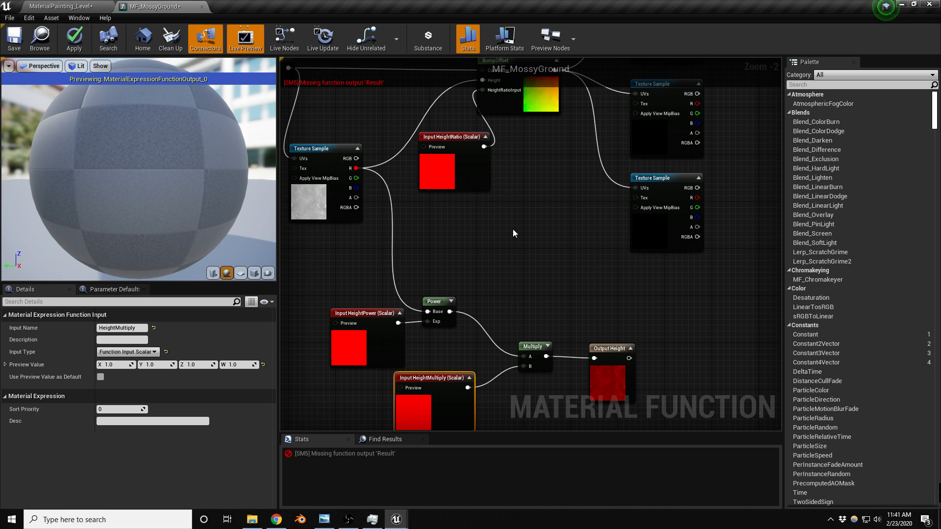
pyautogui.moveTo(488, 219); pyautogui.dragTo(487, 284, button='right')
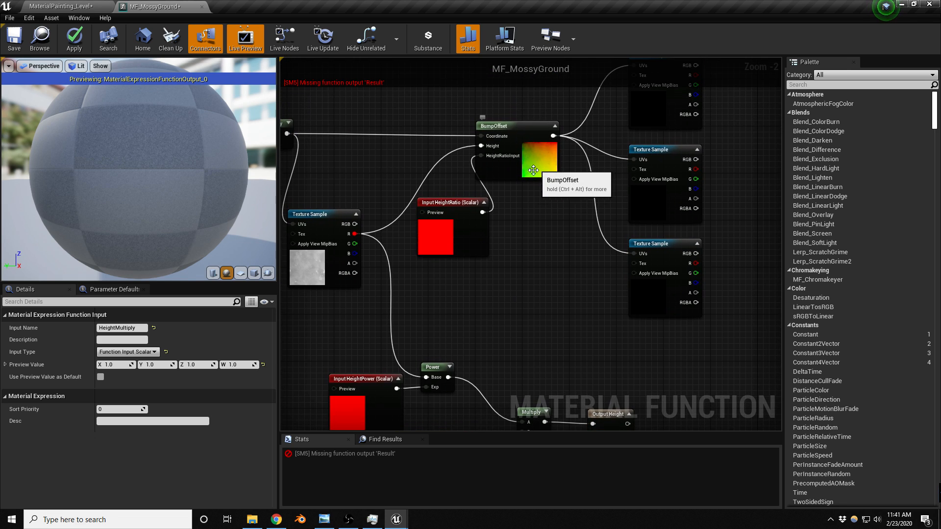
pyautogui.moveTo(579, 248); pyautogui.dragTo(440, 323, button='right')
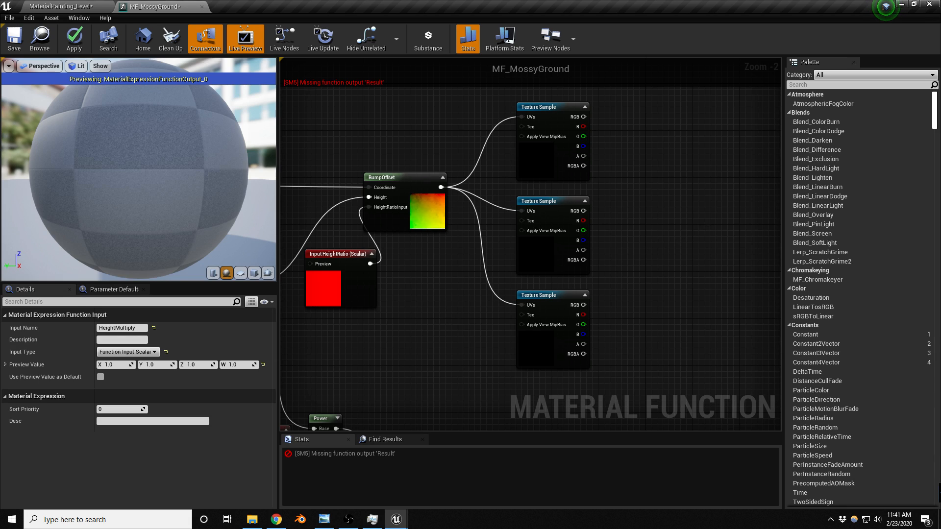
pyautogui.moveTo(704, 225); pyautogui.dragTo(520, 265, button='right')
pyautogui.click(689, 210)
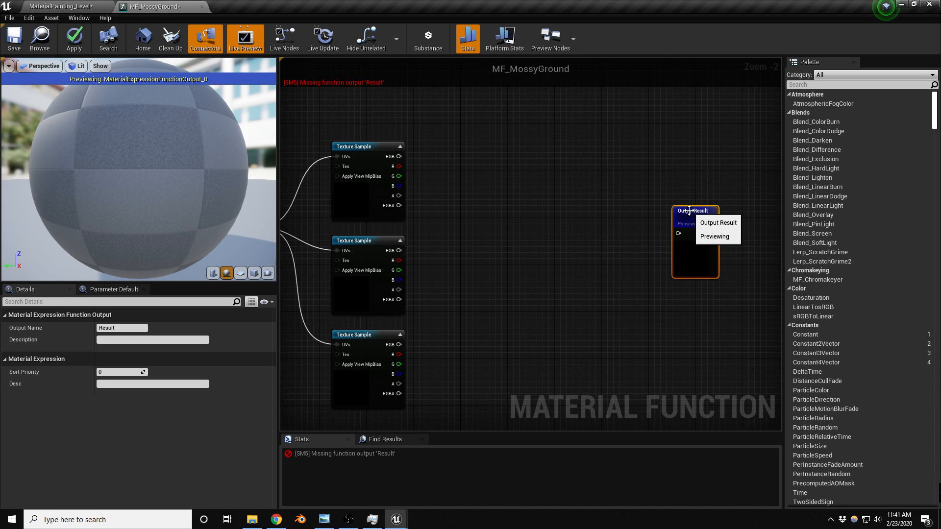
pyautogui.moveTo(577, 195); pyautogui.dragTo(563, 201, button='right')
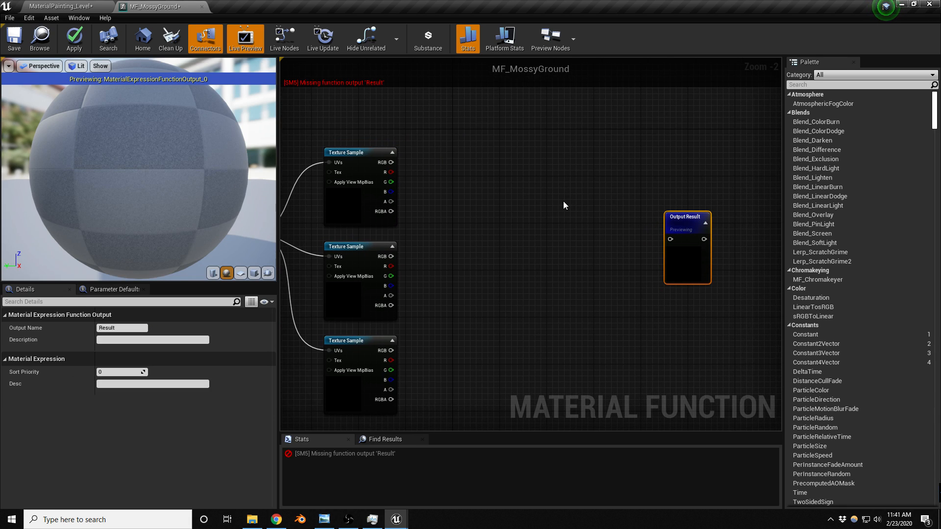
pyautogui.rightClick(563, 201)
pyautogui.write('make a')
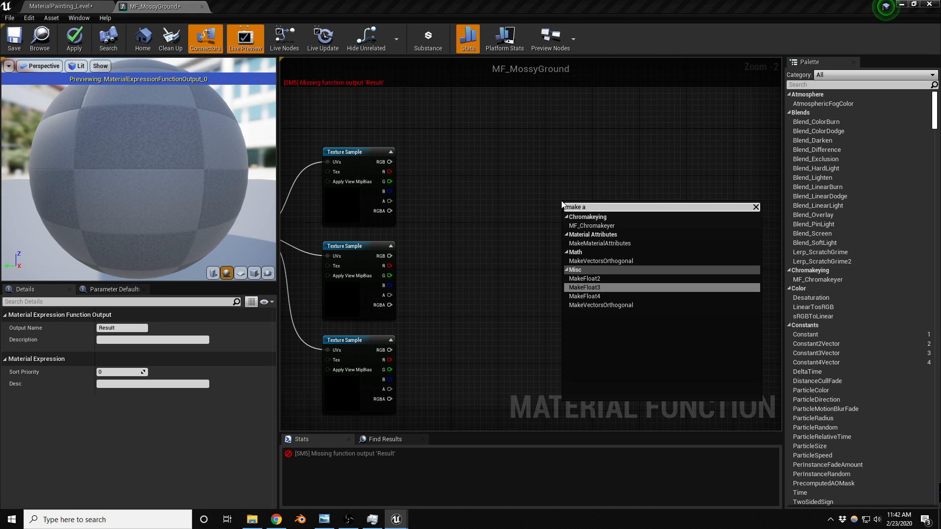
pyautogui.click(614, 242)
pyautogui.moveTo(622, 215); pyautogui.dragTo(706, 194)
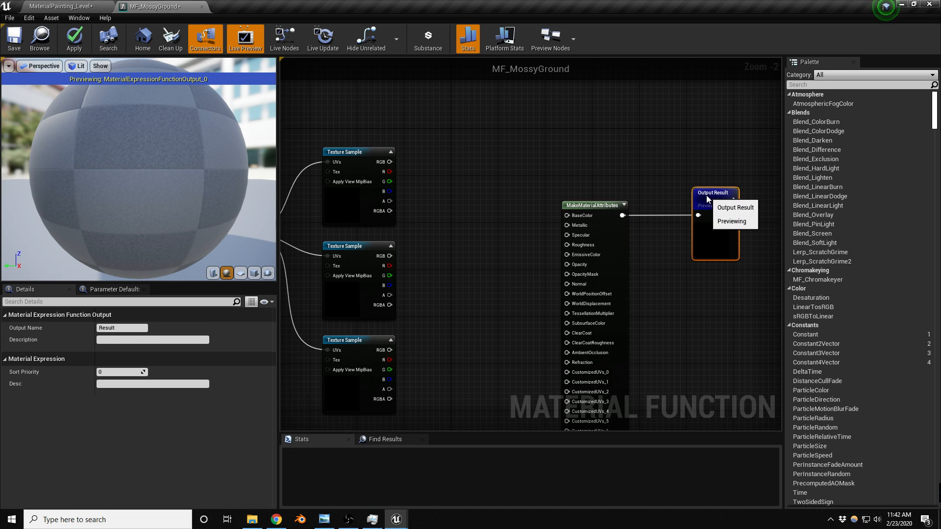
pyautogui.moveTo(580, 202); pyautogui.dragTo(617, 202)
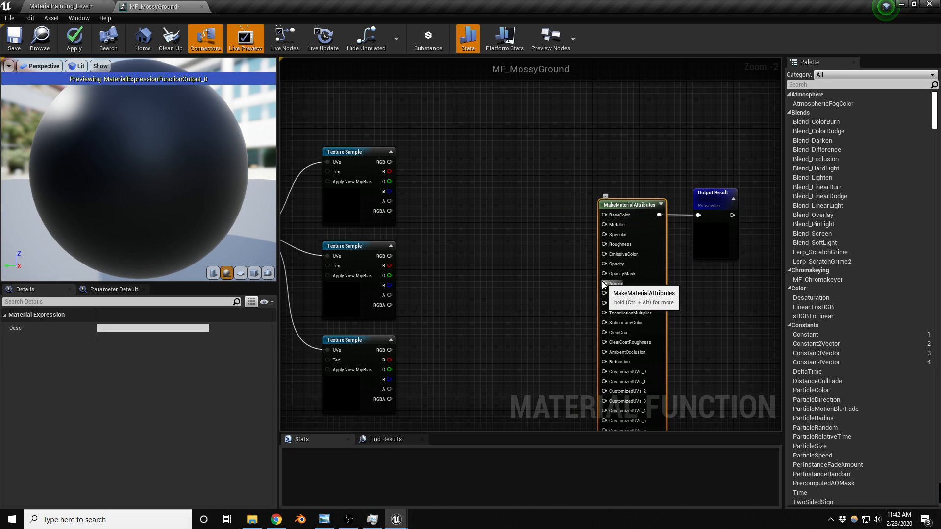
# Add a Vector3 function input above the three texture samples and name it Tint
pyautogui.moveTo(478, 241); pyautogui.dragTo(536, 246, button='right')
pyautogui.moveTo(525, 160); pyautogui.dragTo(537, 194, button='right')
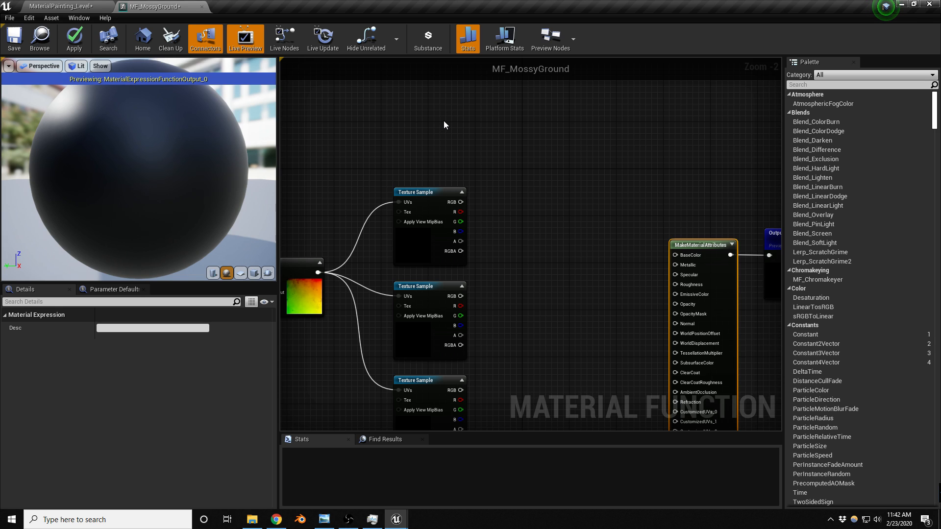
pyautogui.rightClick(443, 109)
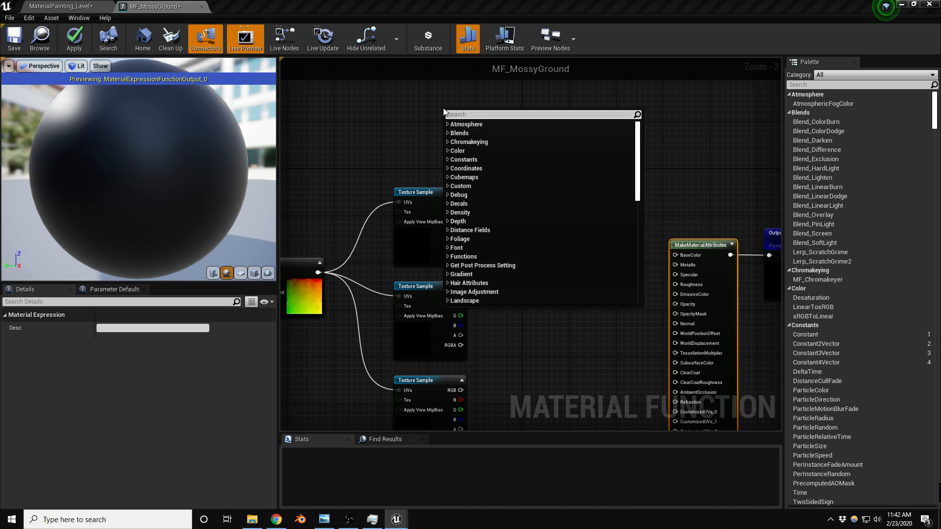
pyautogui.write('functio')
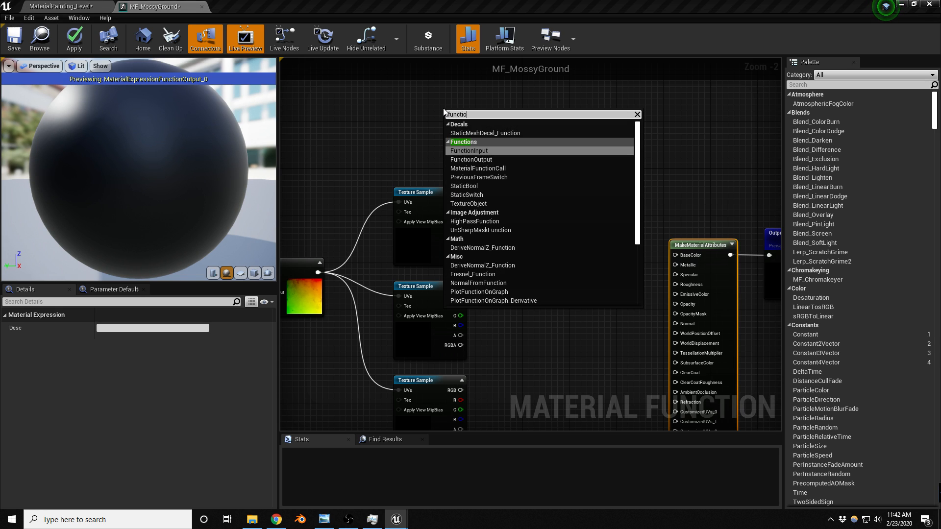
pyautogui.write('n in')
pyautogui.press('Return')
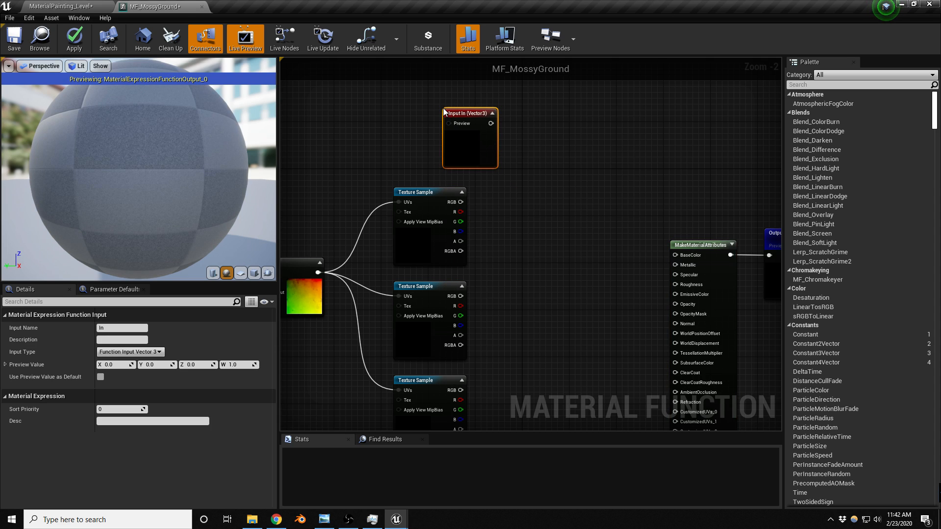
pyautogui.click(111, 328)
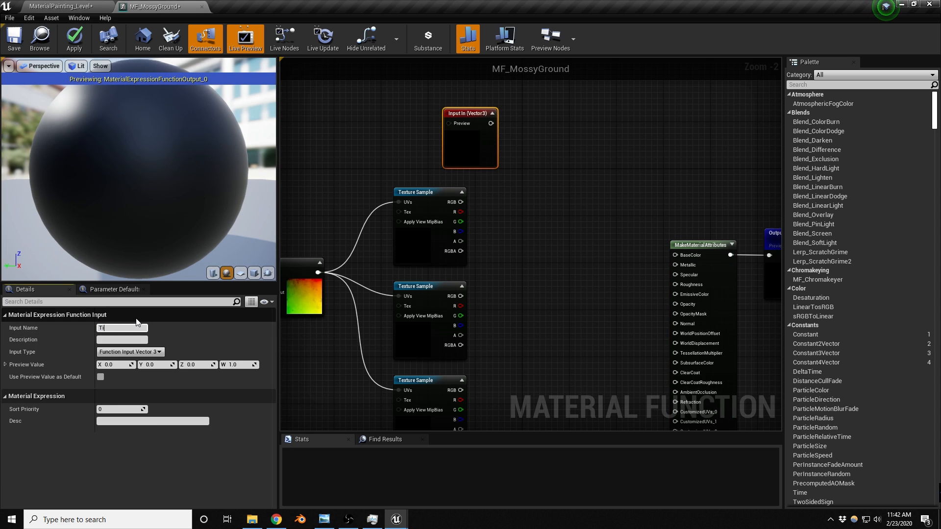
pyautogui.press('Return')
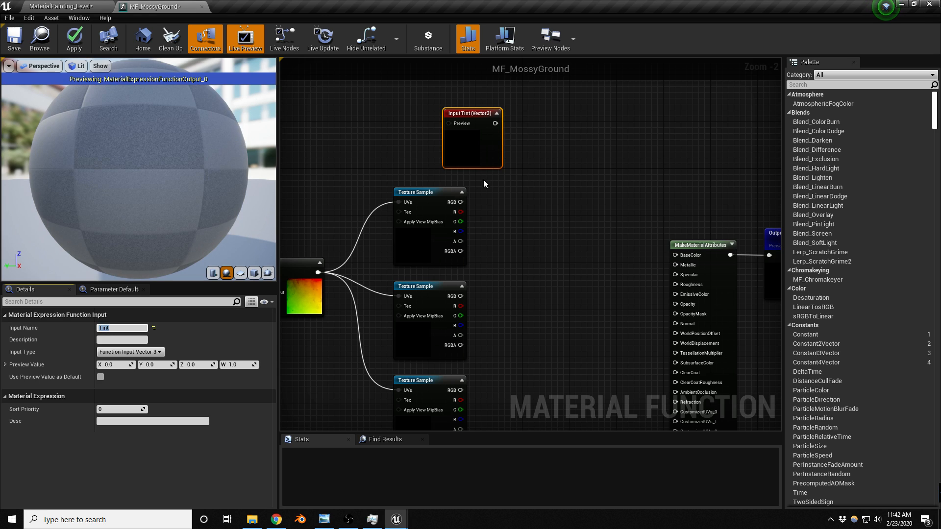
# Multiply the upper Texture Sample's RGB by the Tint input and connect the result to BaseColor of MakeMaterialAttributes
pyautogui.moveTo(461, 202); pyautogui.dragTo(536, 205)
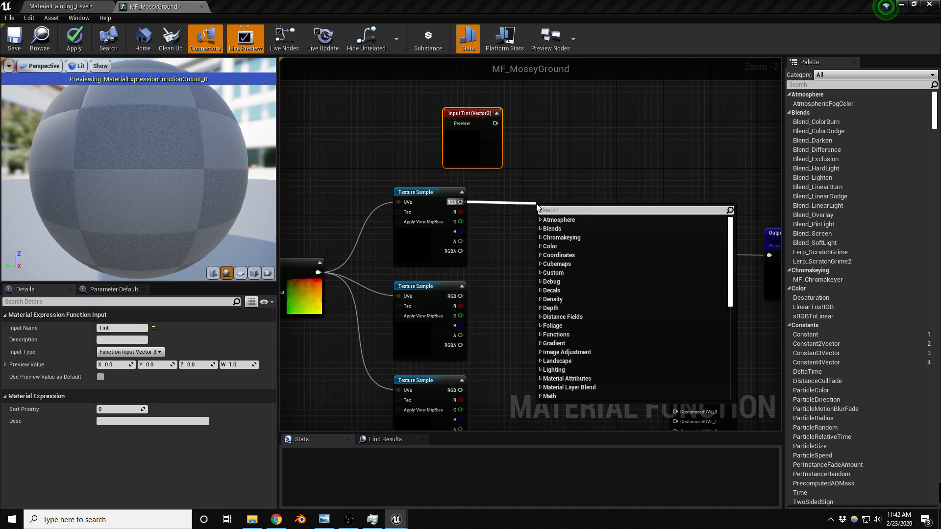
pyautogui.write('mul')
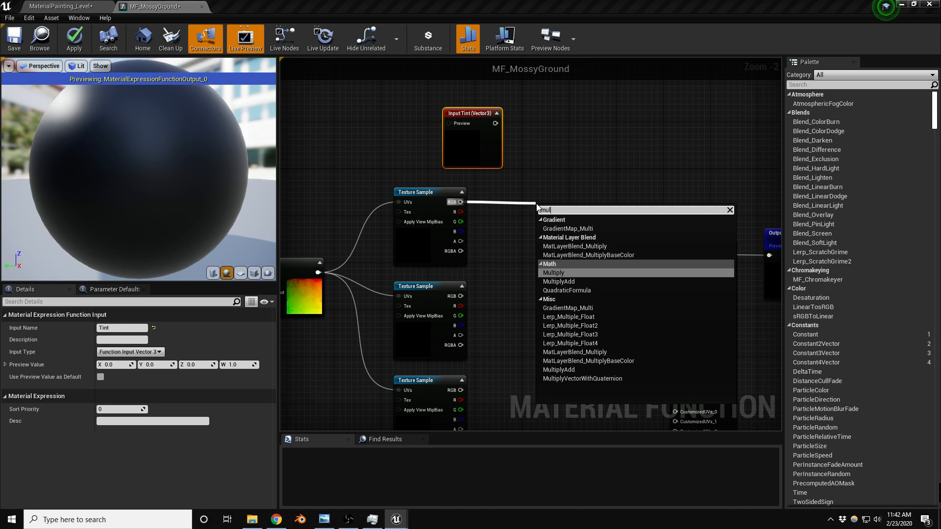
pyautogui.press('Return')
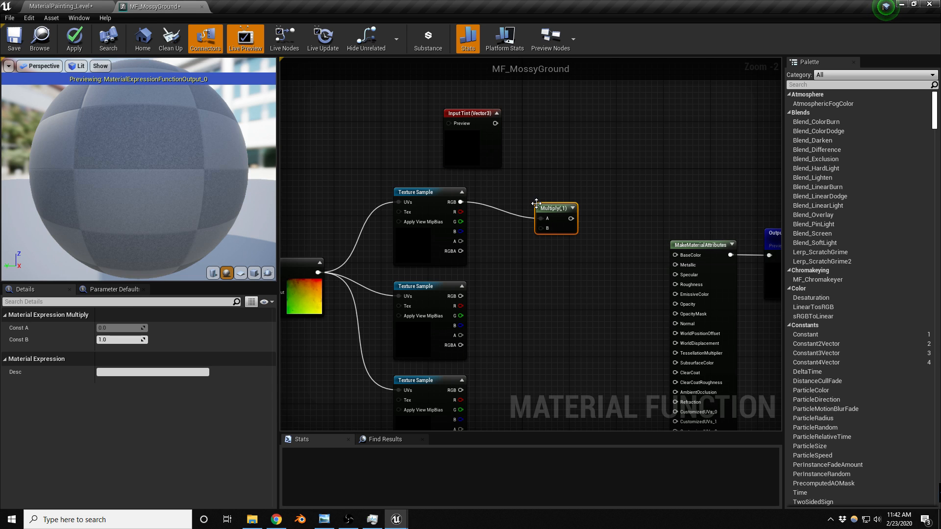
pyautogui.moveTo(495, 123); pyautogui.dragTo(675, 255)
# Set the Tint input's preview value to 1 in X, Y and Z, and place the node directly above the upper Texture Sample
pyautogui.click(463, 150)
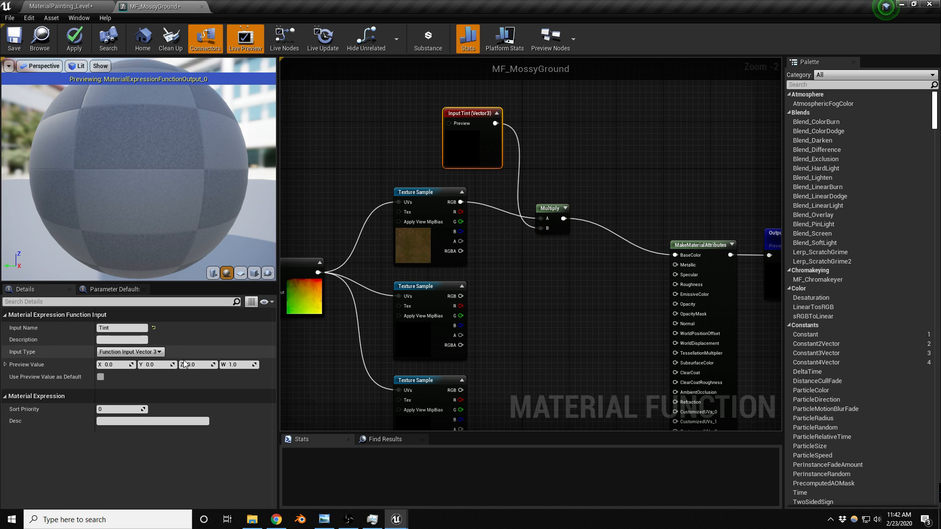
pyautogui.click(114, 364)
pyautogui.write('1')
pyautogui.press('Tab')
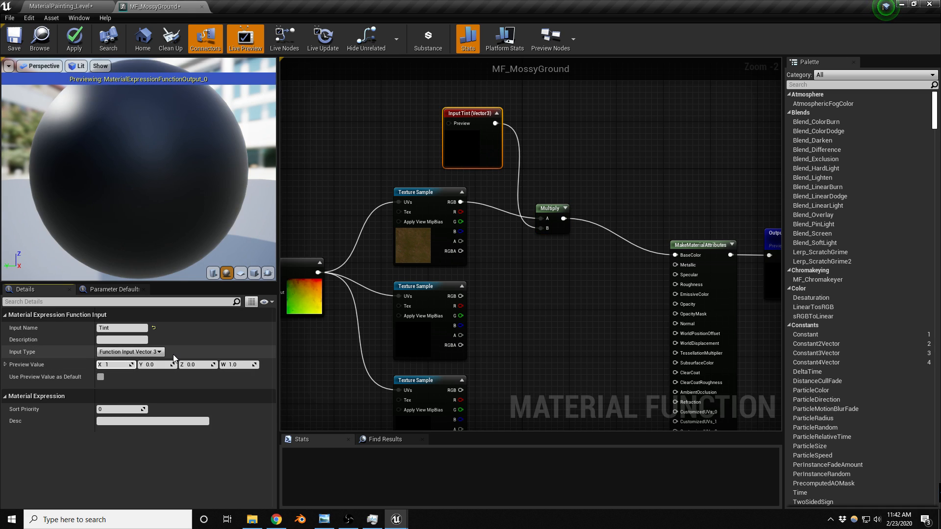
pyautogui.write('1')
pyautogui.press('Tab')
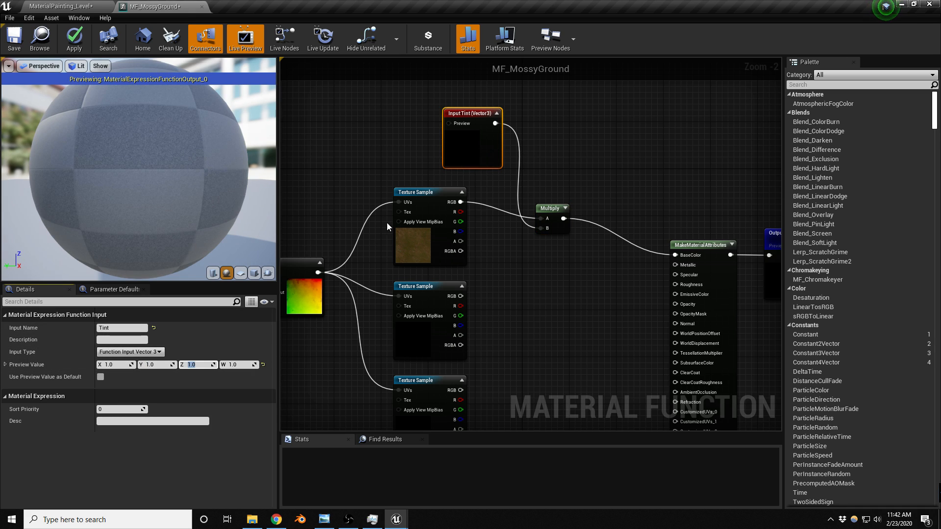
pyautogui.moveTo(463, 150); pyautogui.dragTo(424, 158)
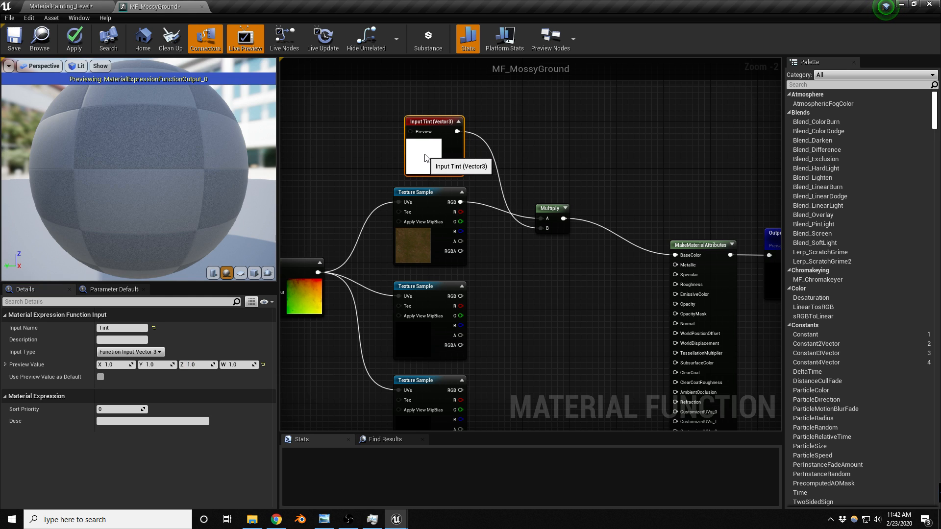
# Check which texture the middle Texture Sample uses, and move the tint Multiply node up in line with the upper sample
pyautogui.moveTo(595, 297); pyautogui.dragTo(562, 237, button='right')
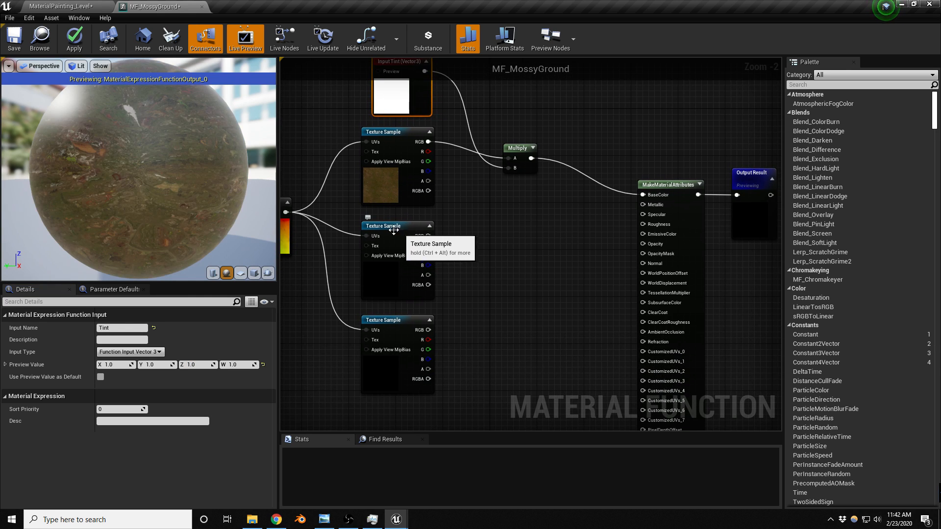
pyautogui.moveTo(482, 241); pyautogui.dragTo(550, 251, button='right')
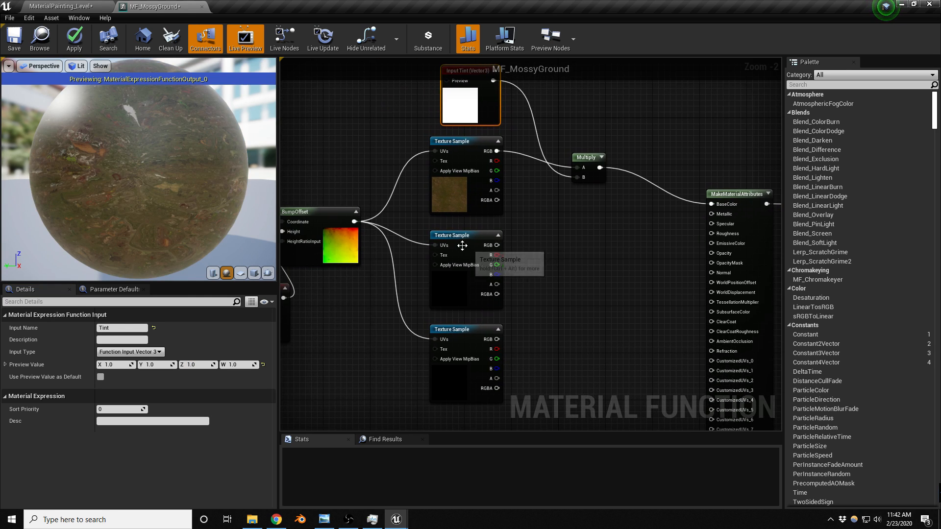
pyautogui.click(463, 244)
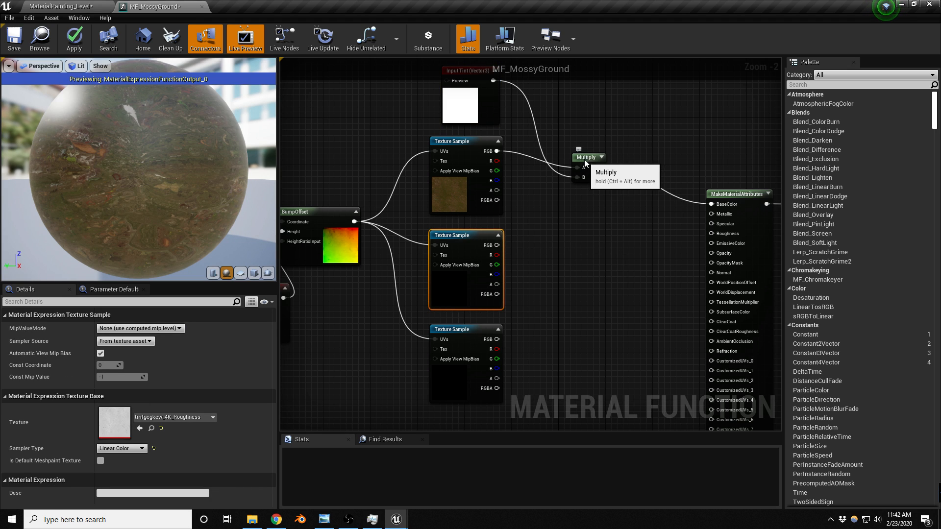
pyautogui.moveTo(583, 163); pyautogui.dragTo(583, 147)
# Copy the height Power and Multiply nodes with their two scalar inputs, and place the copies beside the roughness Texture Sample
pyautogui.moveTo(522, 253); pyautogui.dragTo(736, 174, button='right')
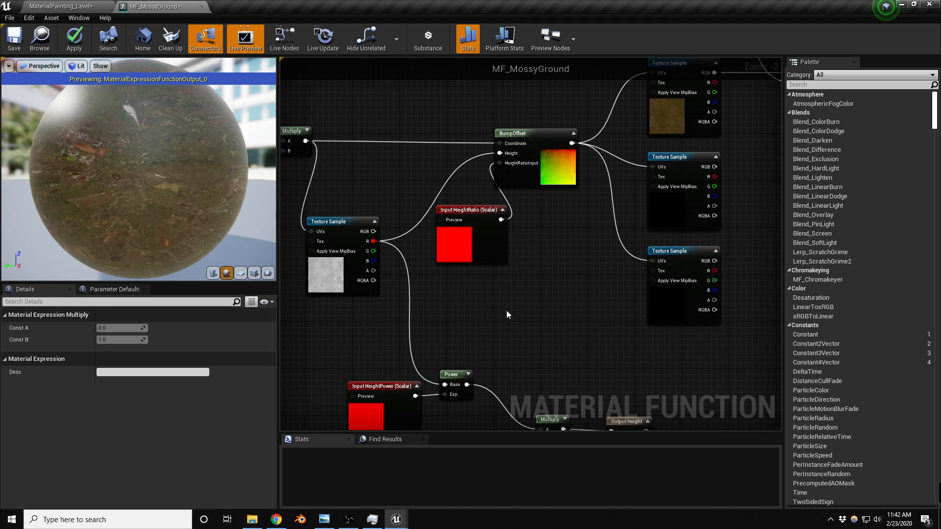
pyautogui.moveTo(474, 345); pyautogui.dragTo(494, 223, button='right')
pyautogui.moveTo(392, 241); pyautogui.dragTo(571, 359)
pyautogui.moveTo(550, 242); pyautogui.dragTo(490, 251, button='right')
pyautogui.hotkey('ctrl', 'c')
pyautogui.hotkey('ctrl', 'v')
pyautogui.moveTo(532, 189); pyautogui.dragTo(345, 253, button='right')
pyautogui.moveTo(415, 333); pyautogui.dragTo(692, 180)
# Move MakeMaterialAttributes and Output Result farther from the copied nodes, and connect the copied Multiply to Roughness
pyautogui.moveTo(594, 345); pyautogui.dragTo(329, 407, button='right')
pyautogui.moveTo(454, 103); pyautogui.dragTo(532, 147)
pyautogui.moveTo(464, 141); pyautogui.dragTo(522, 141)
pyautogui.moveTo(374, 235); pyautogui.dragTo(549, 271, button='right')
pyautogui.moveTo(615, 284); pyautogui.dragTo(658, 213)
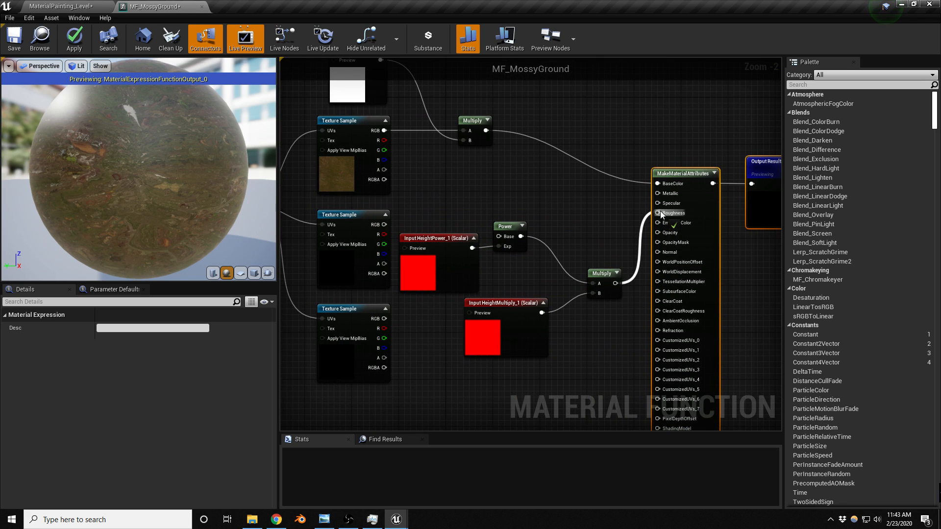
# Rename the copied HeightPower_1 input to RoughnessPower
pyautogui.click(438, 237)
pyautogui.click(128, 328)
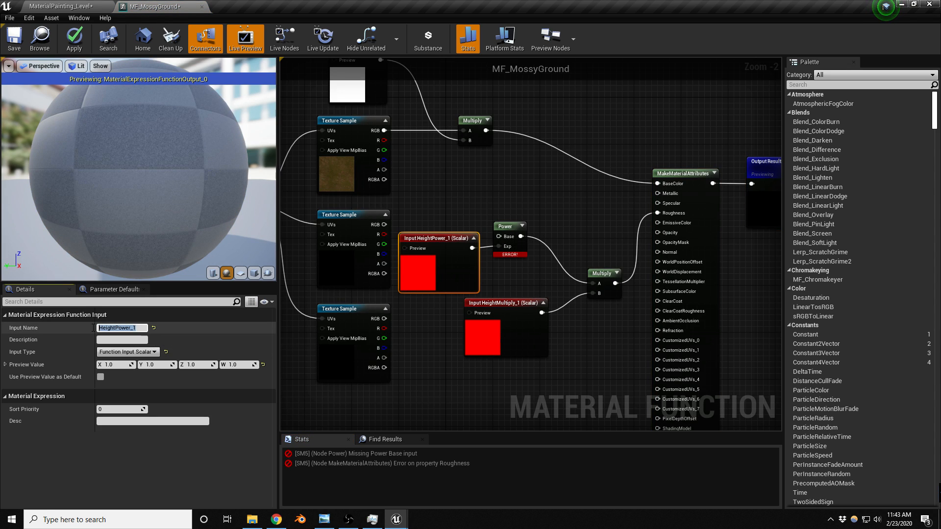
pyautogui.write('Roughnesspo')
pyautogui.press('BackSpace')
pyautogui.press('BackSpace')
pyautogui.write('Power')
pyautogui.press('Return')
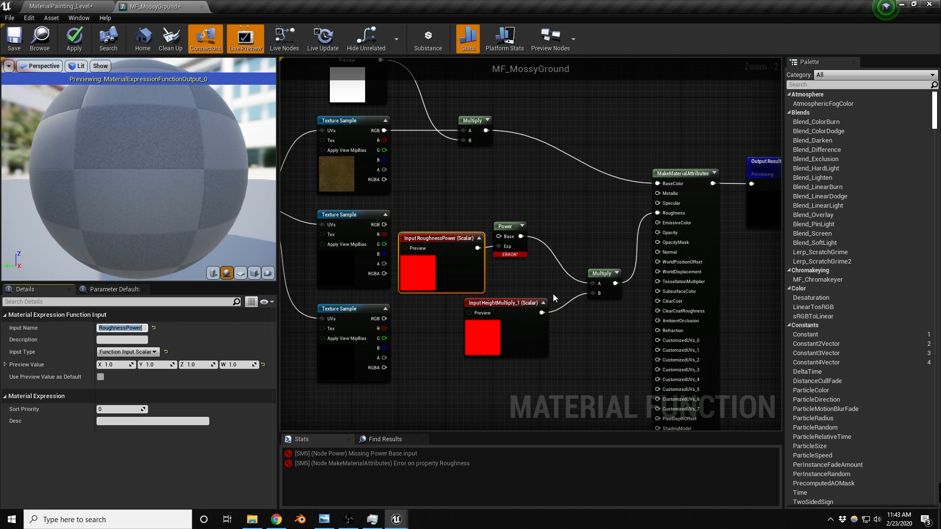
# Rename the copied HeightMultiply_1 input to RoughnessMultiply, and connect the roughness Texture Sample's RGB to the Power node's Base
pyautogui.click(525, 302)
pyautogui.click(122, 328)
pyautogui.write('Rough')
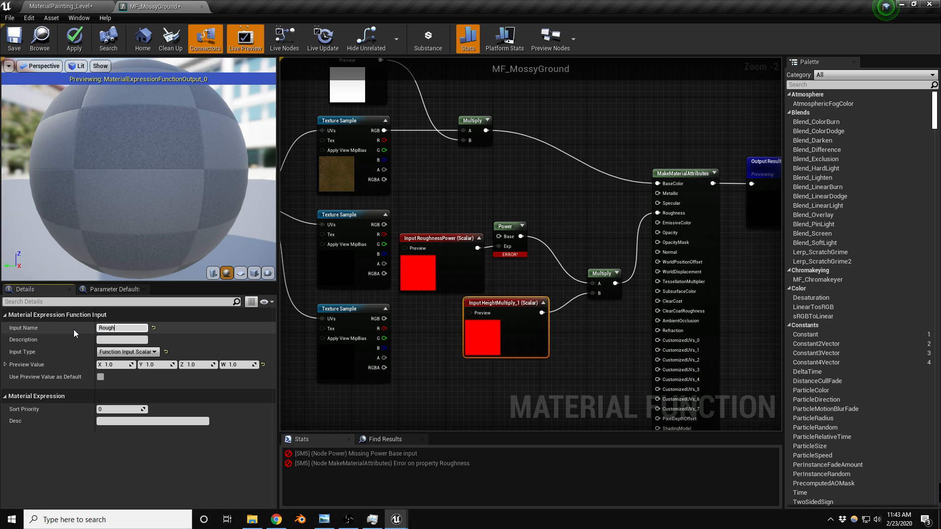
pyautogui.write('nessMultiply')
pyautogui.press('Return')
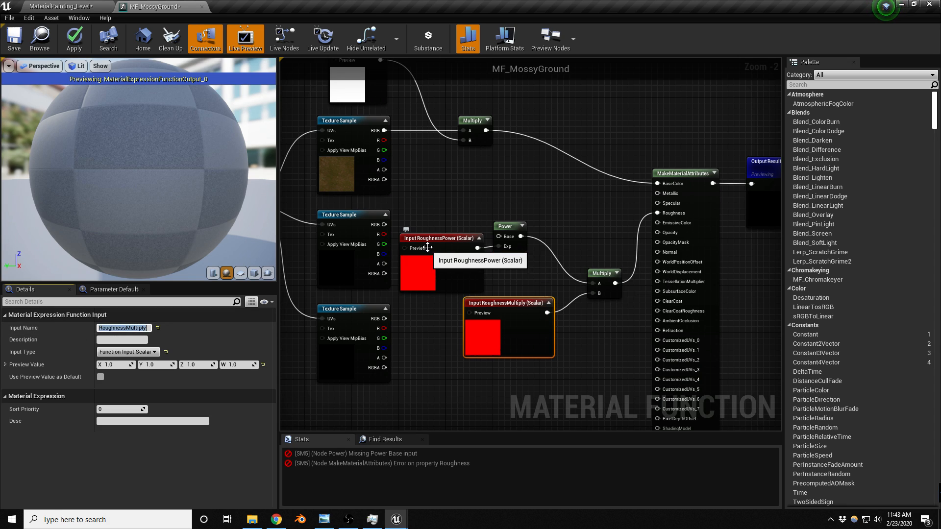
pyautogui.moveTo(385, 225); pyautogui.dragTo(506, 215)
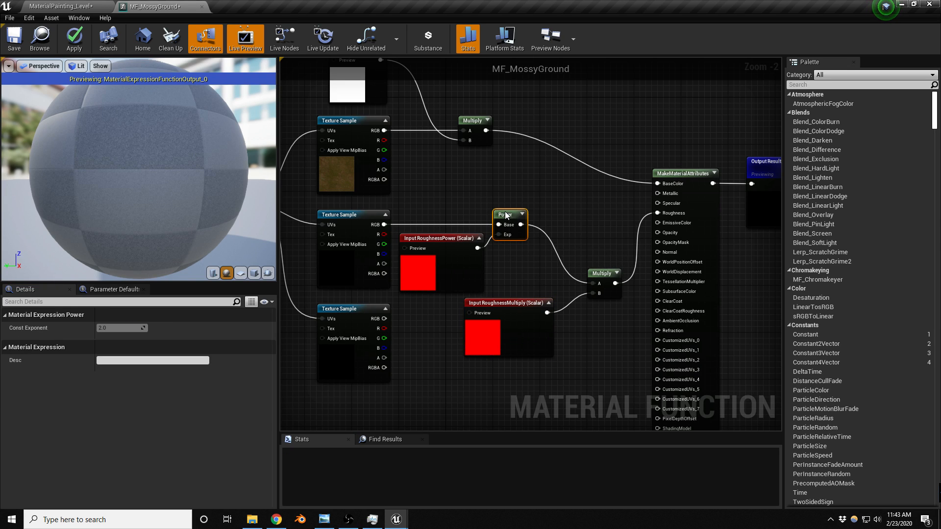
# Move the normal map Texture Sample lower, and add a FlattenNormal node beside it fed by its RGB output
pyautogui.moveTo(520, 299); pyautogui.dragTo(572, 200, button='right')
pyautogui.moveTo(409, 211); pyautogui.dragTo(404, 278)
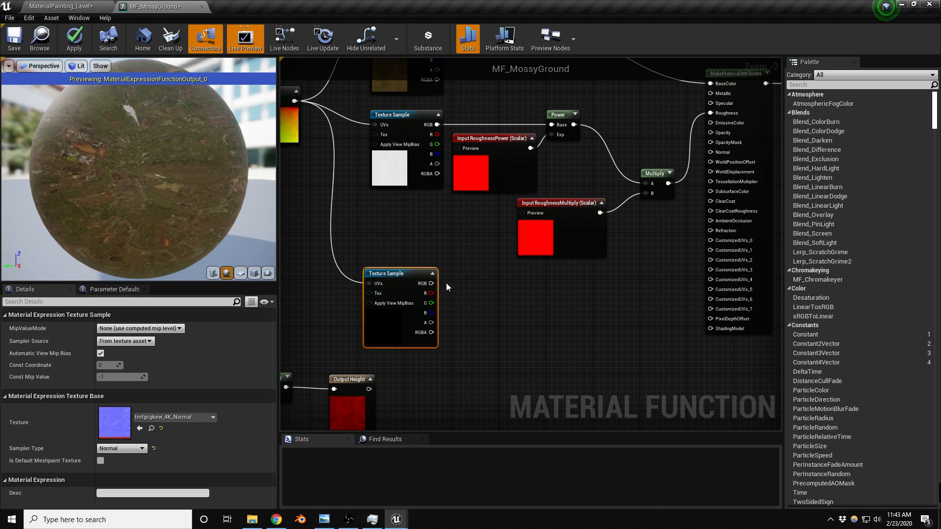
pyautogui.moveTo(432, 284); pyautogui.dragTo(548, 296)
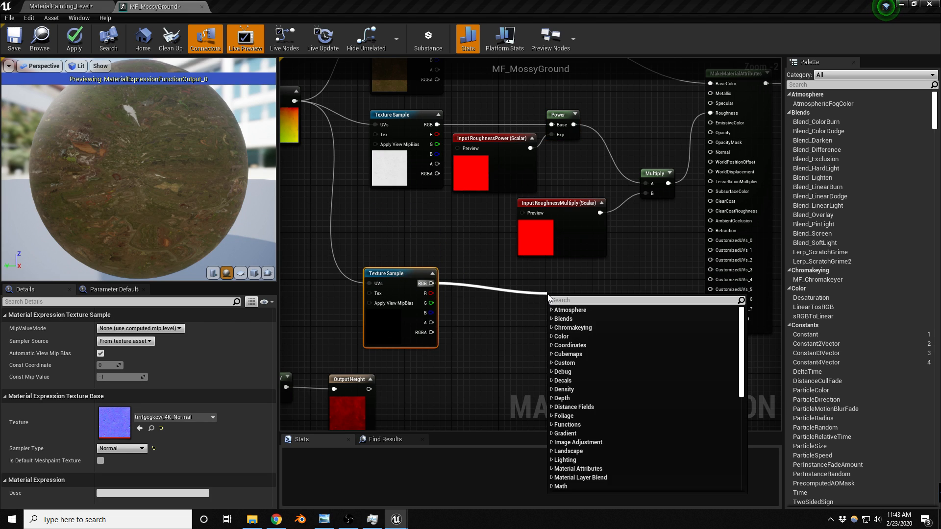
pyautogui.write('flatten')
pyautogui.press('Return')
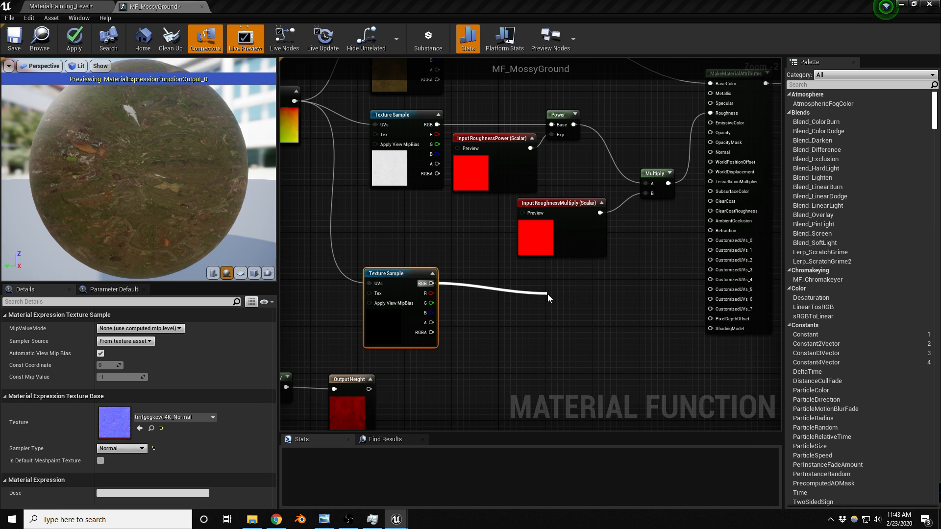
pyautogui.moveTo(566, 298); pyautogui.dragTo(532, 278)
# Duplicate the RoughnessMultiply input, place the copy below FlattenNormal, and rename it NormalIntensity
pyautogui.click(570, 237)
pyautogui.hotkey('ctrl', 'w')
pyautogui.moveTo(524, 325); pyautogui.dragTo(495, 321)
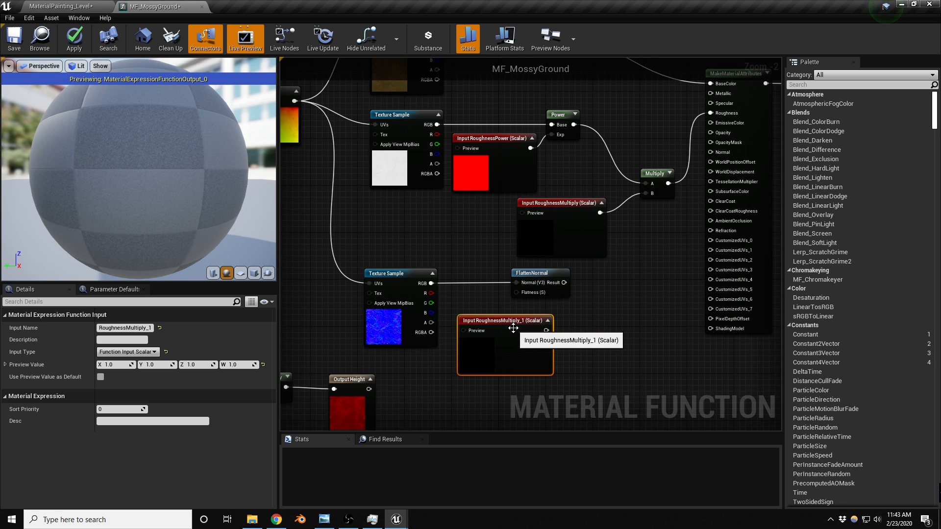
pyautogui.click(144, 327)
pyautogui.write('Norma')
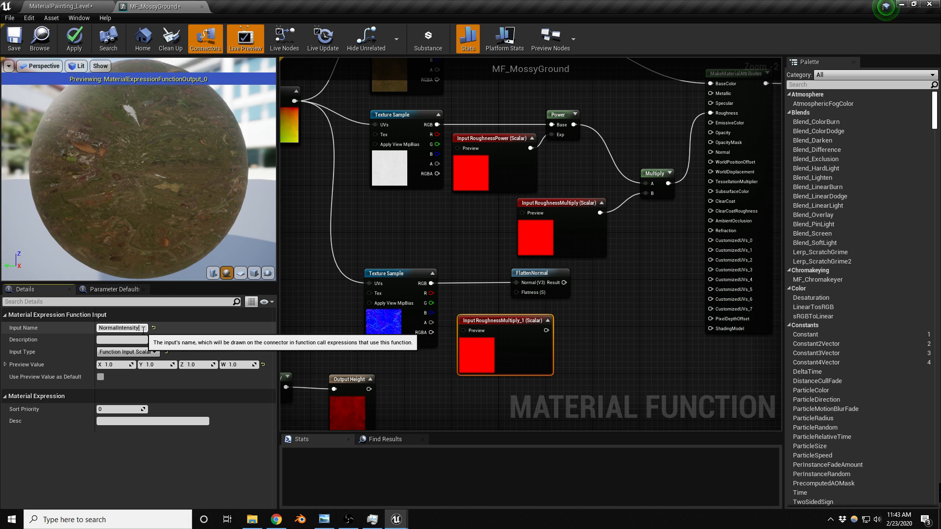
pyautogui.write('lIntensity')
pyautogui.press('Return')
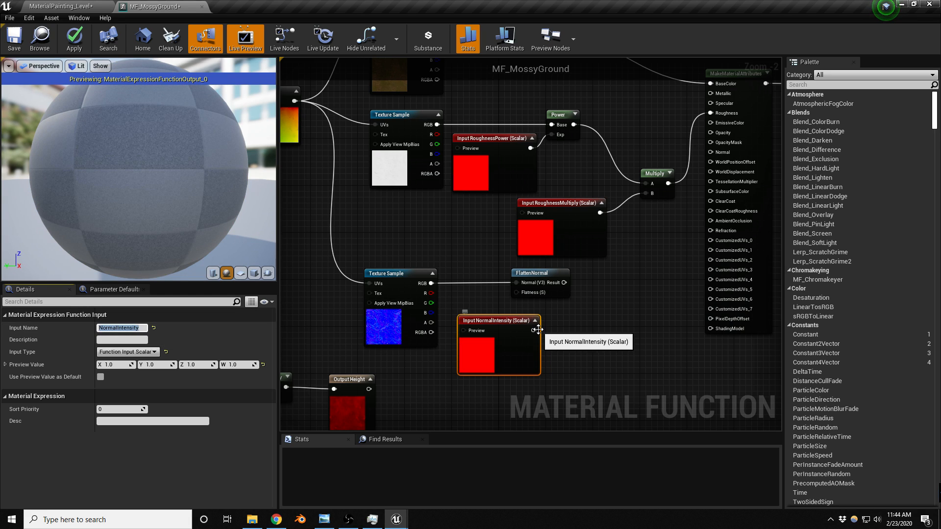
# Connect NormalIntensity to Flatness and the FlattenNormal result to Normal, and line up the roughness Multiply node with Power
pyautogui.moveTo(533, 330); pyautogui.dragTo(517, 290)
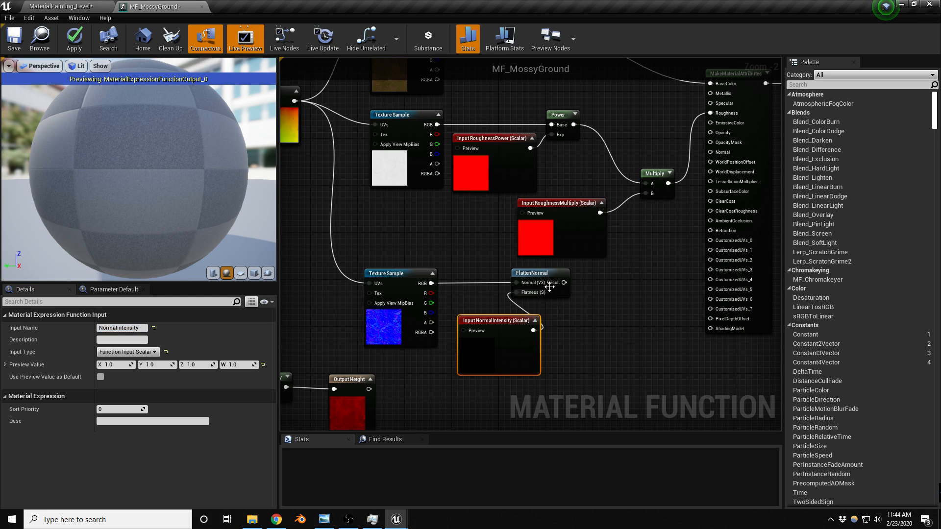
pyautogui.moveTo(575, 285); pyautogui.dragTo(706, 152)
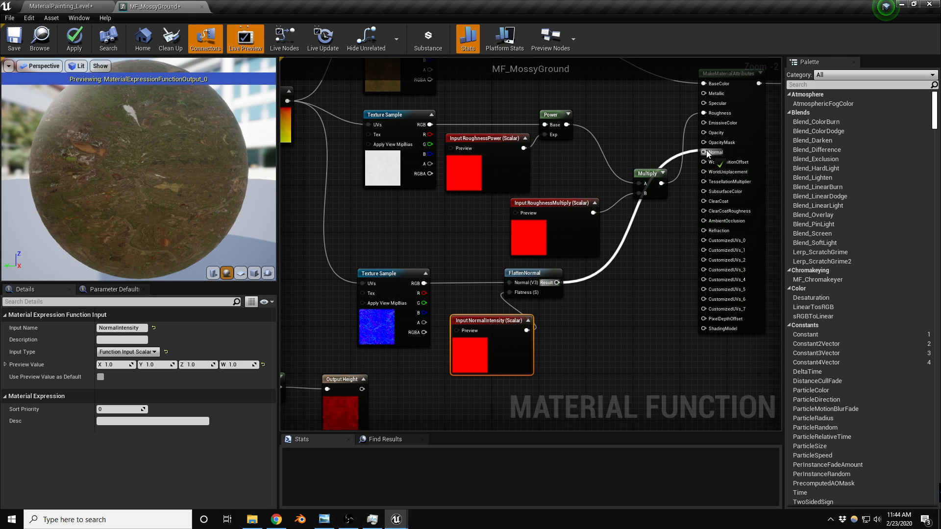
pyautogui.moveTo(650, 168); pyautogui.dragTo(633, 119)
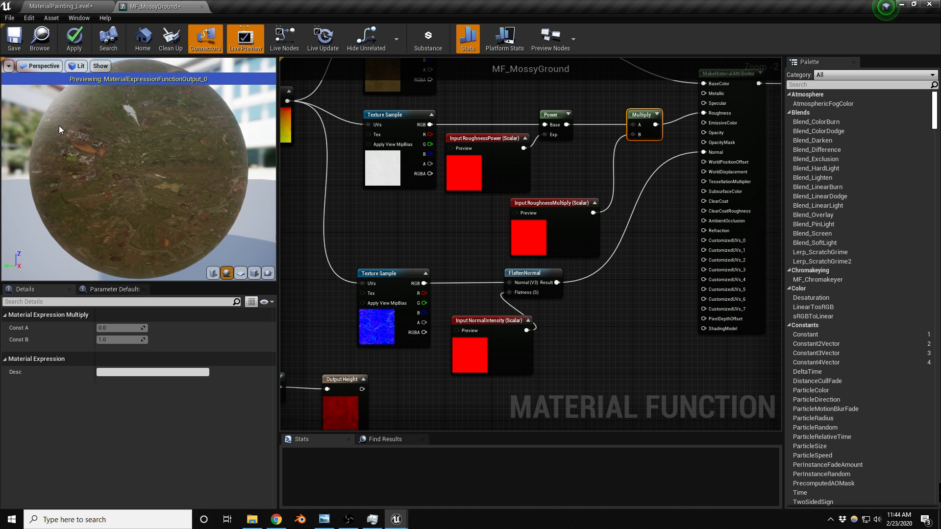
# Move the TexCoord, UVMulti and Multiply nodes together farther from the height Texture Sample
pyautogui.moveTo(392, 234); pyautogui.dragTo(684, 222, button='right')
pyautogui.scroll(-1, 548, 222)
pyautogui.moveTo(493, 264); pyautogui.dragTo(555, 296, button='right')
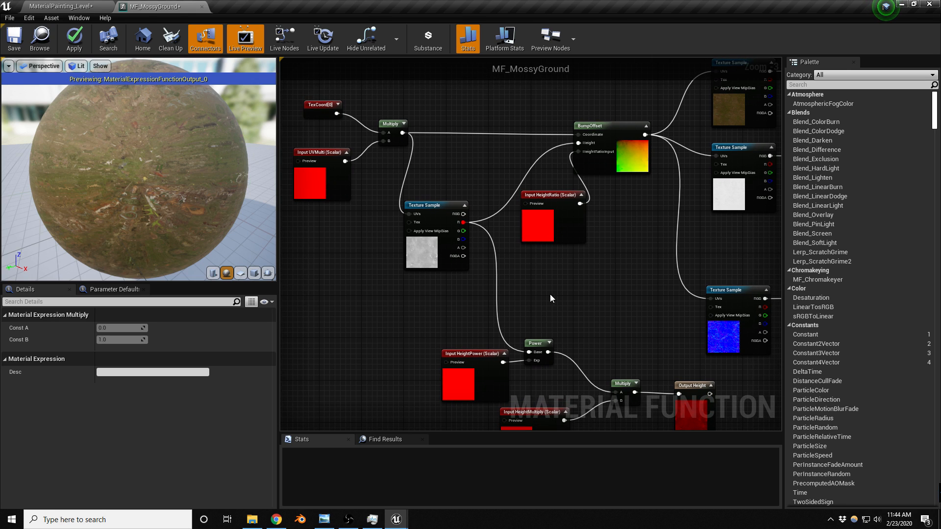
pyautogui.moveTo(308, 86); pyautogui.dragTo(387, 169)
pyautogui.moveTo(390, 131); pyautogui.dragTo(362, 129)
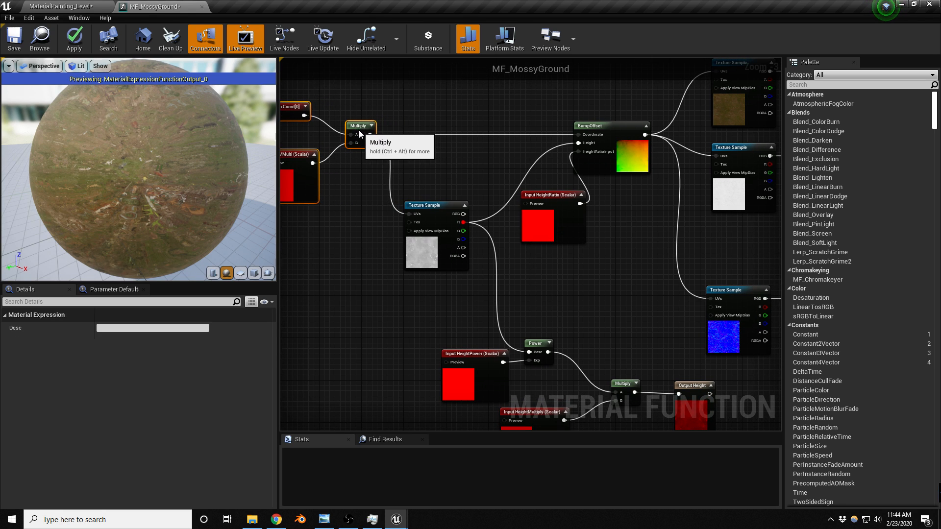
pyautogui.moveTo(453, 181); pyautogui.dragTo(459, 127, button='right')
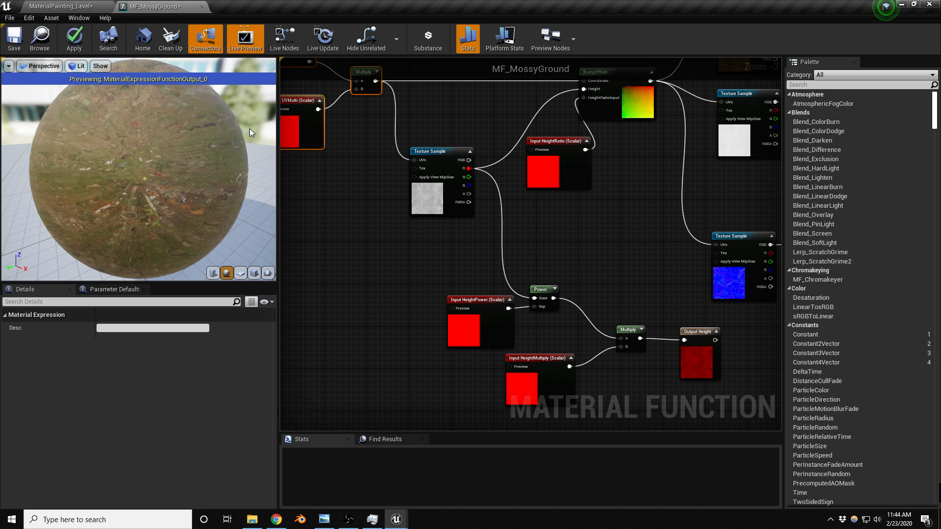
# Save the MF_MossyGround material function
pyautogui.click(466, 301)
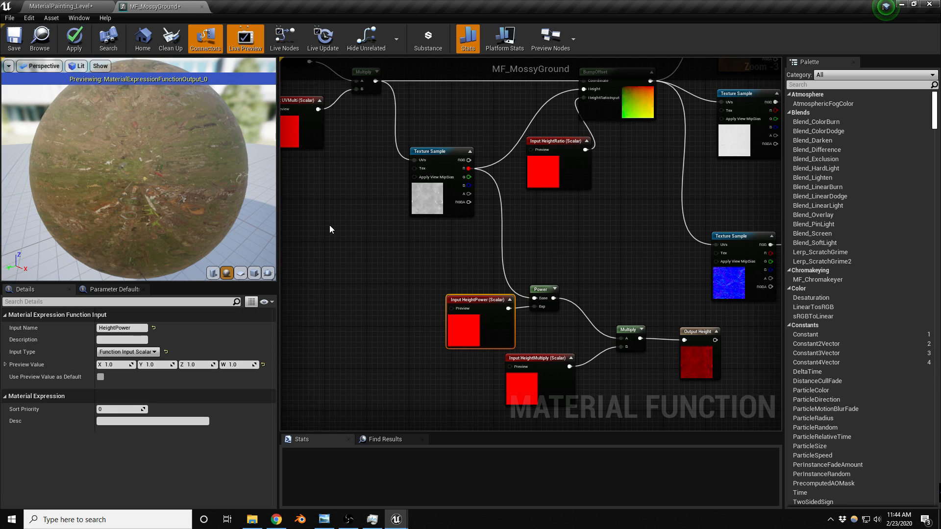
pyautogui.hotkey('ctrl', 's')
pyautogui.moveTo(525, 208); pyautogui.dragTo(481, 221, button='right')
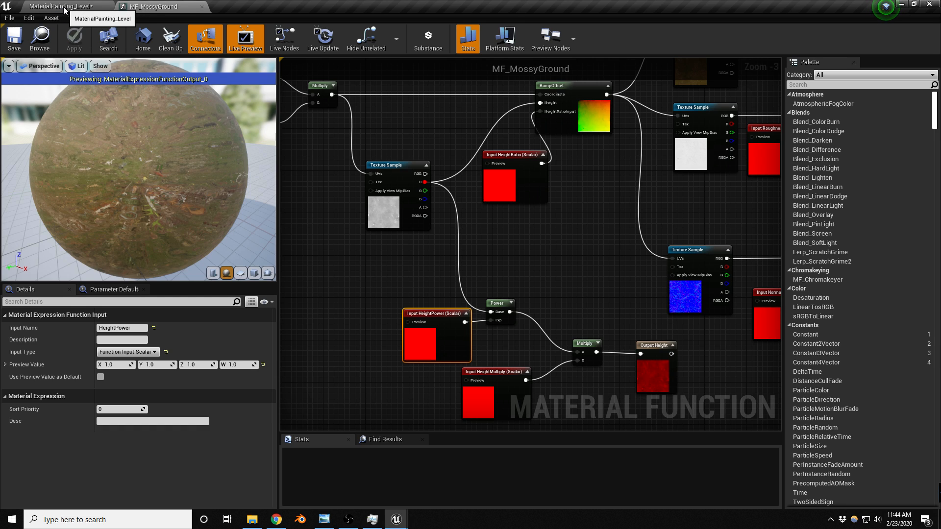
# Open the Master_Terrain material from the Megascans Surfaces folder, and clear the Content Browser out of the way
pyautogui.click(67, 7)
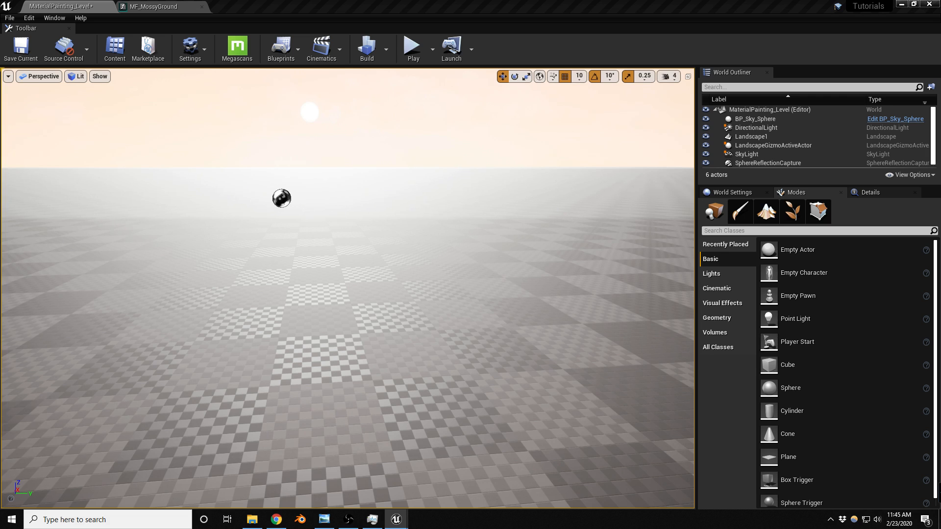
pyautogui.moveTo(940, 93); pyautogui.dragTo(406, 92)
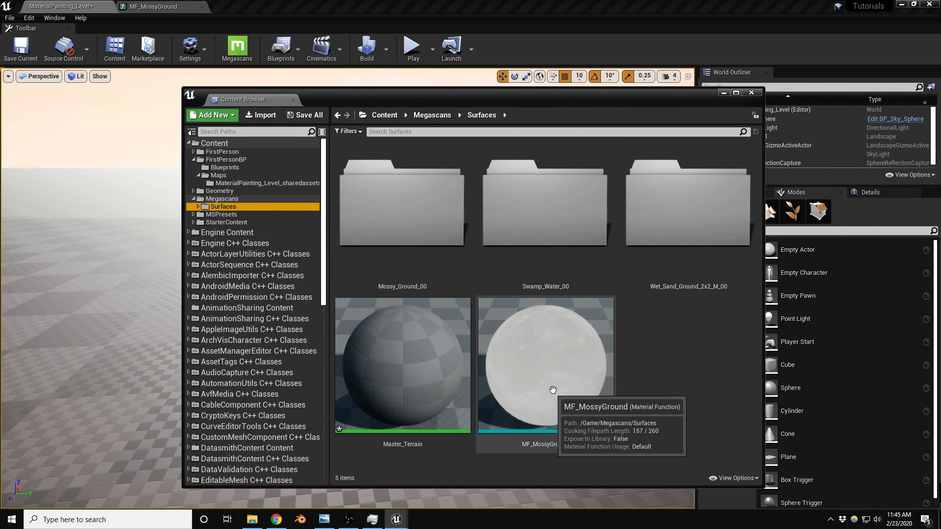
pyautogui.doubleClick(403, 370)
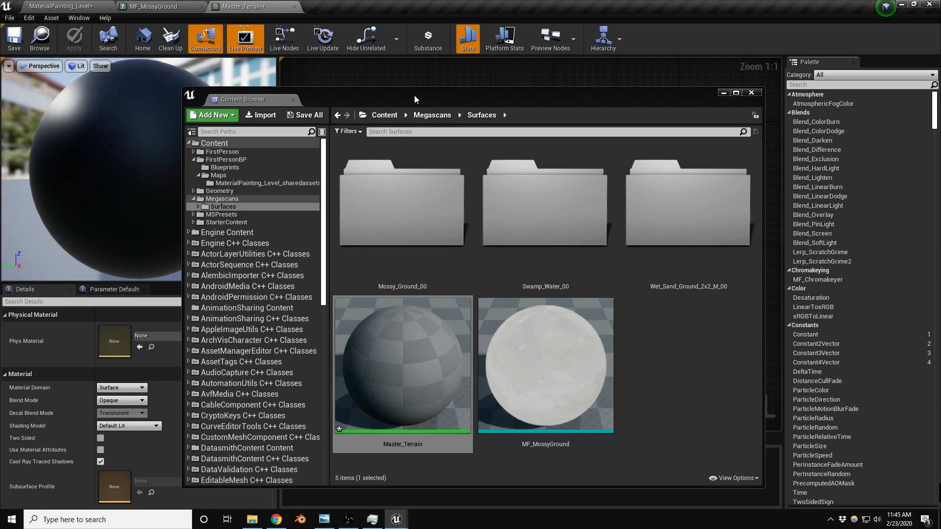
pyautogui.moveTo(414, 95); pyautogui.dragTo(940, 96)
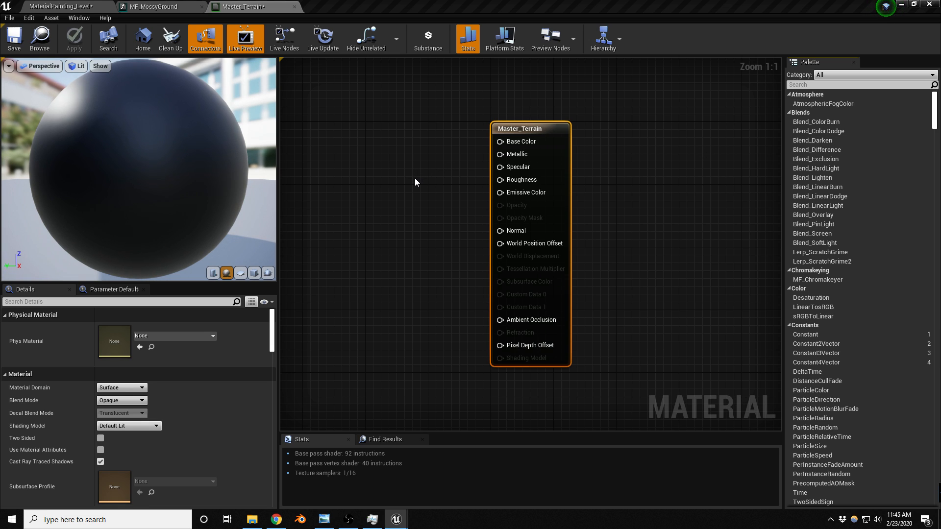
# Add the MF_MossyGround function to the Master_Terrain graph, placed ahead of the material node with room for parameters
pyautogui.moveTo(416, 178); pyautogui.dragTo(511, 183, button='right')
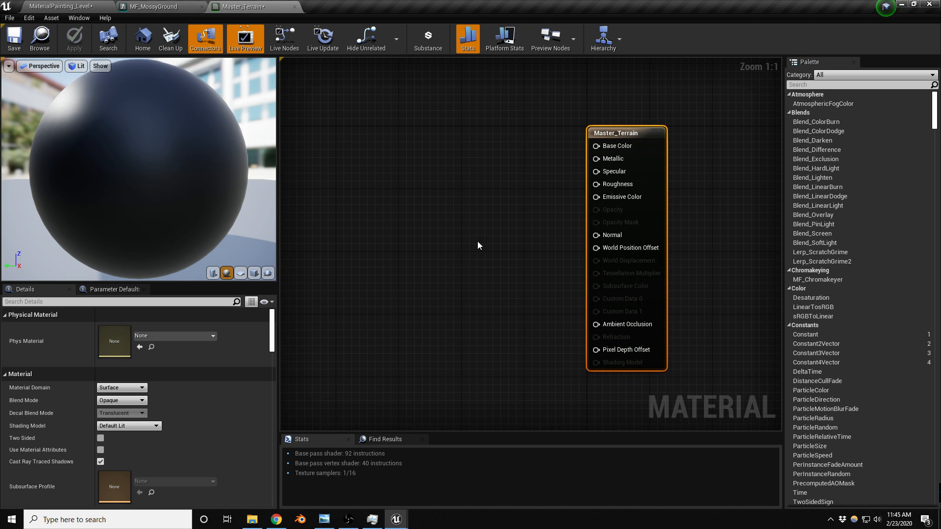
pyautogui.moveTo(474, 246); pyautogui.dragTo(537, 243, button='right')
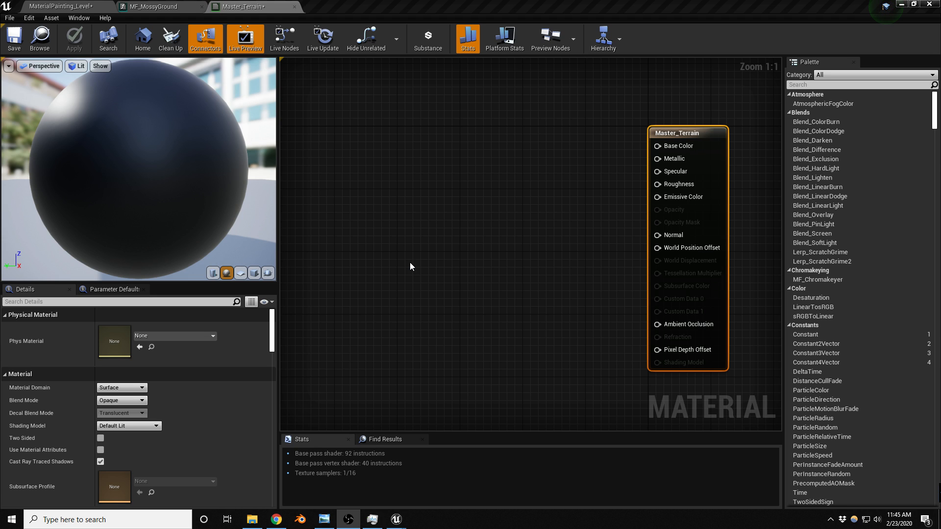
pyautogui.moveTo(410, 250); pyautogui.dragTo(430, 267, button='right')
pyautogui.moveTo(455, 229); pyautogui.dragTo(478, 217, button='right')
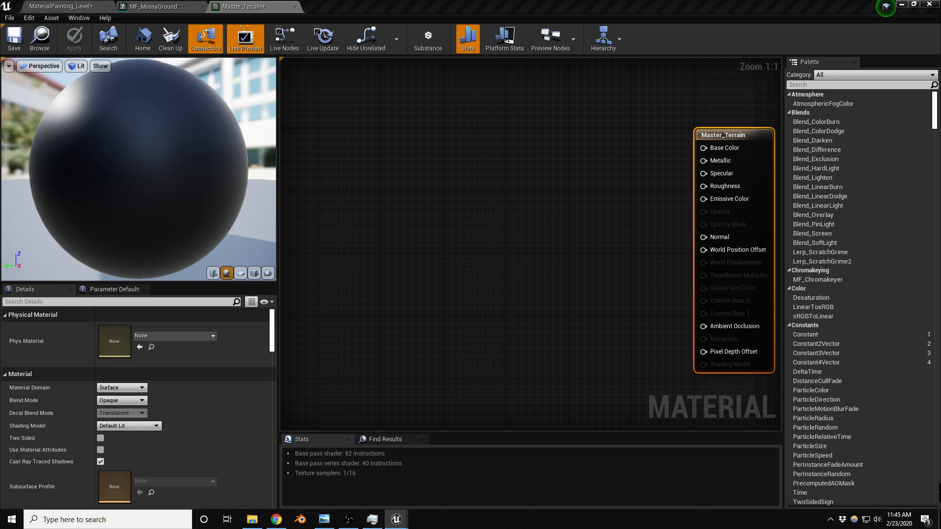
pyautogui.moveTo(940, 365); pyautogui.dragTo(394, 298)
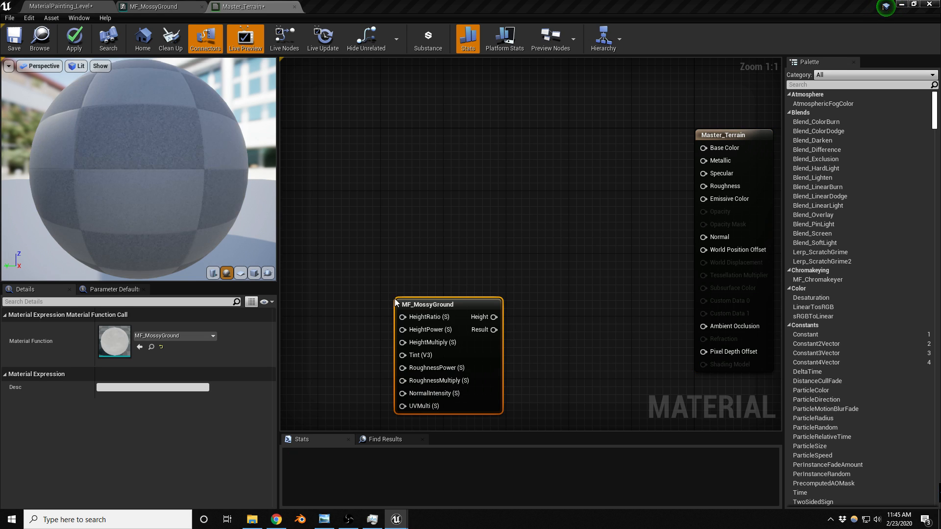
pyautogui.moveTo(455, 303); pyautogui.dragTo(431, 237)
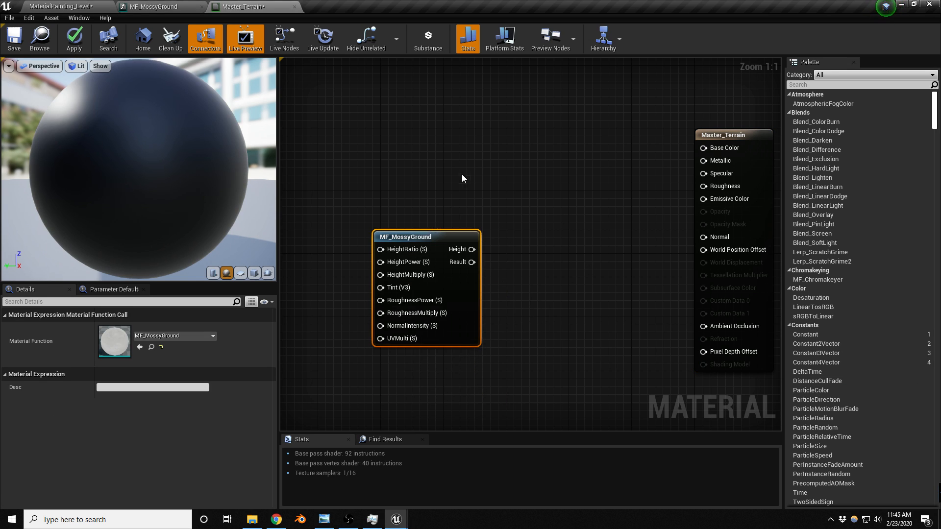
pyautogui.moveTo(462, 178); pyautogui.dragTo(578, 153, button='right')
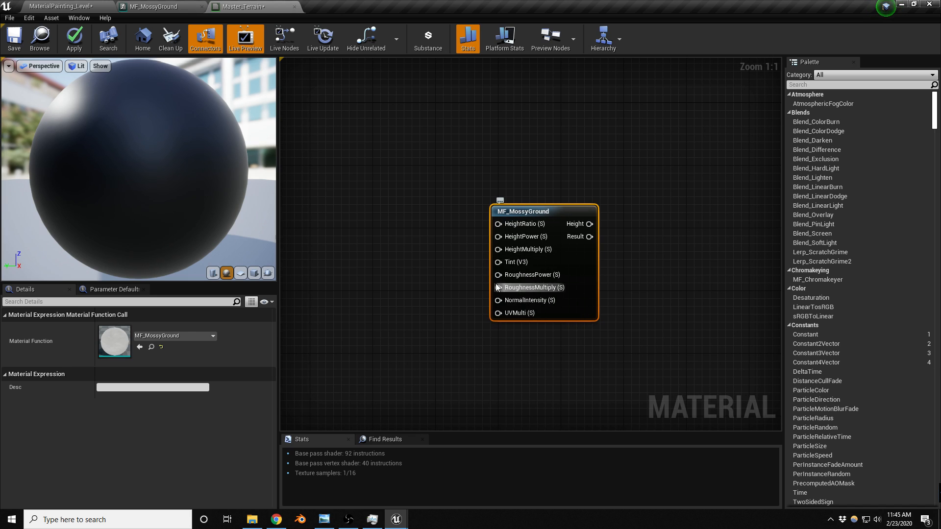
pyautogui.moveTo(390, 235); pyautogui.dragTo(441, 236, button='right')
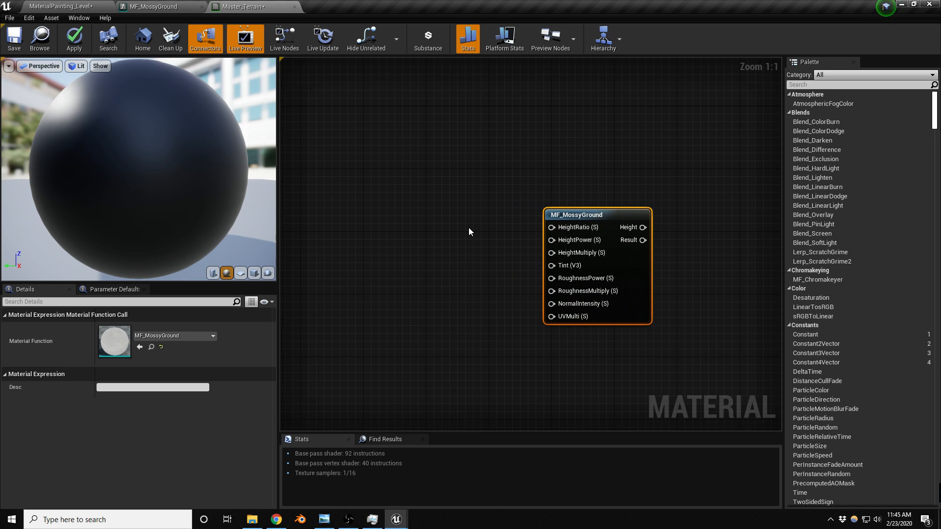
# Add a scalar parameter named MossyGround_HeightRatio, and place it up and away from the MF_MossyGround node's inputs
pyautogui.click(441, 202)
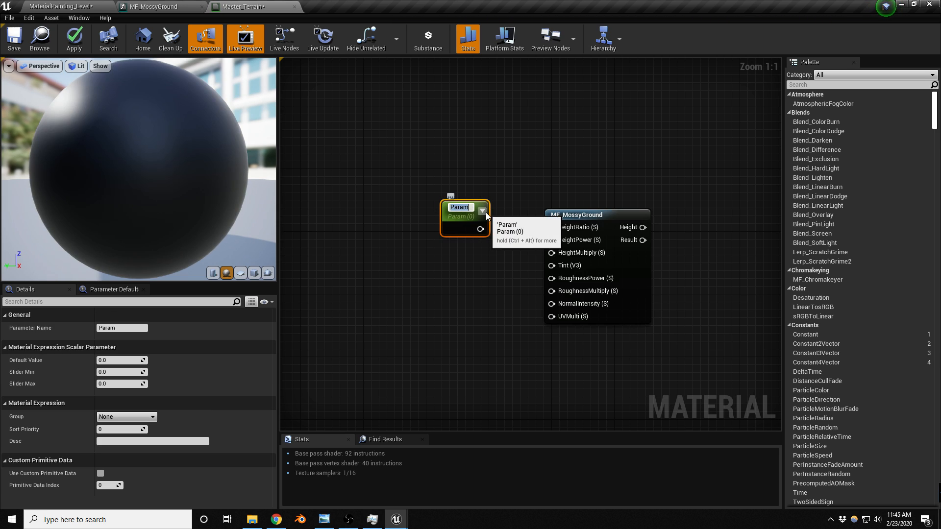
pyautogui.write('MossyGround')
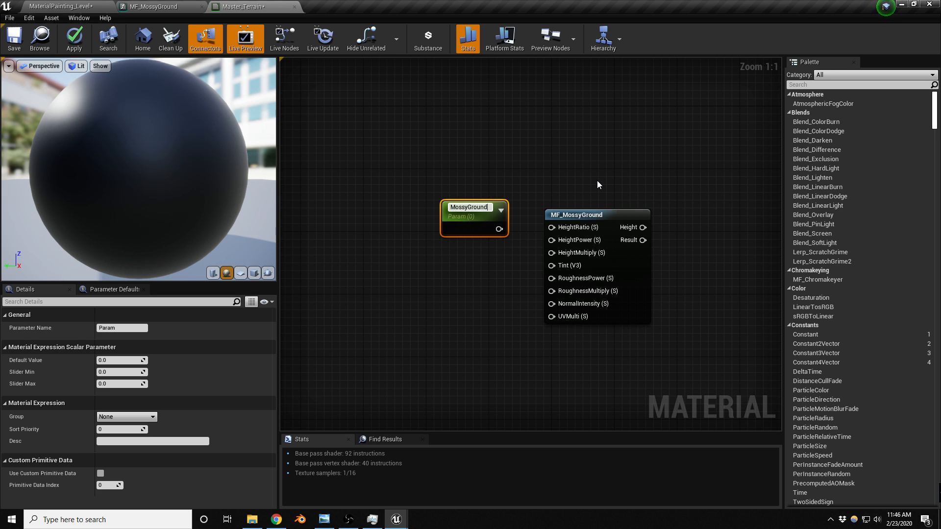
pyautogui.write('_Hei')
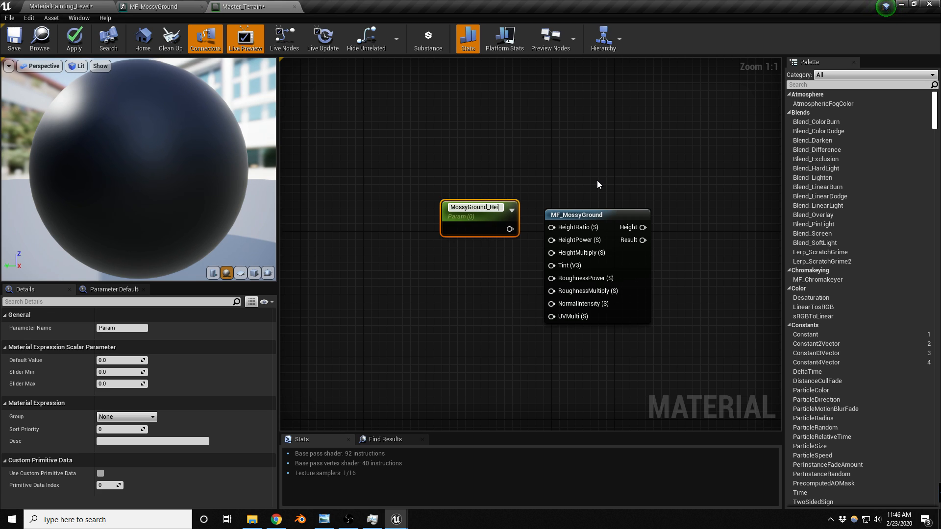
pyautogui.write('ghtRatio')
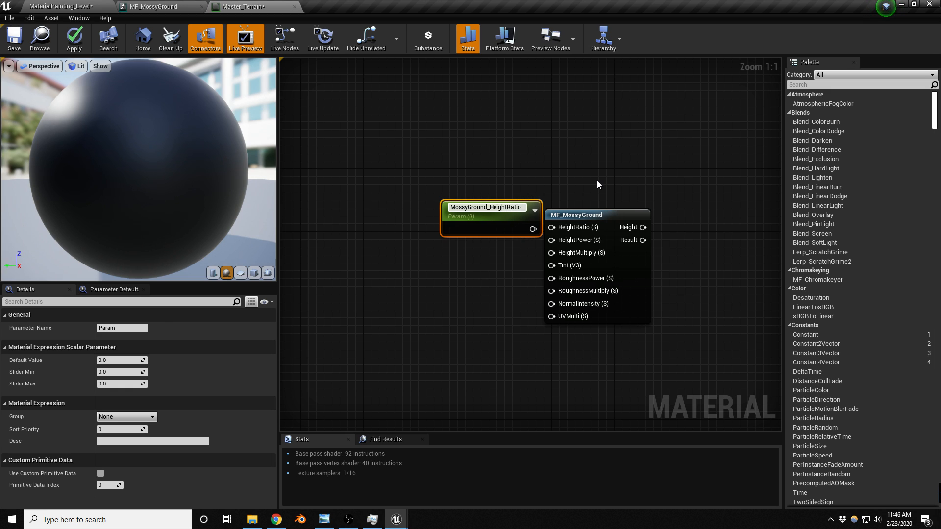
pyautogui.press('Return')
pyautogui.moveTo(498, 216); pyautogui.dragTo(437, 169)
# Duplicate the MossyGround_HeightRatio parameter, place the copy directly below it, and rename it MossyGround_HeightPower
pyautogui.hotkey('ctrl', 'w')
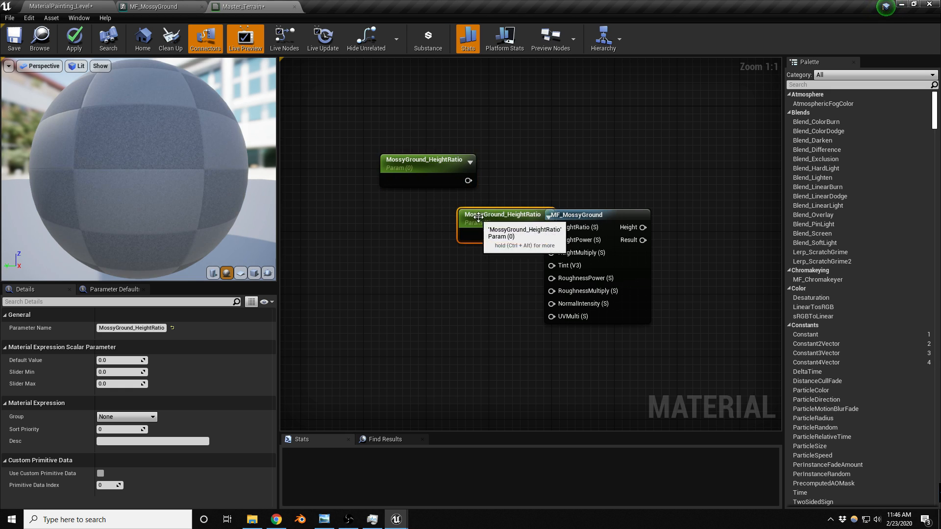
pyautogui.moveTo(488, 219); pyautogui.dragTo(418, 203)
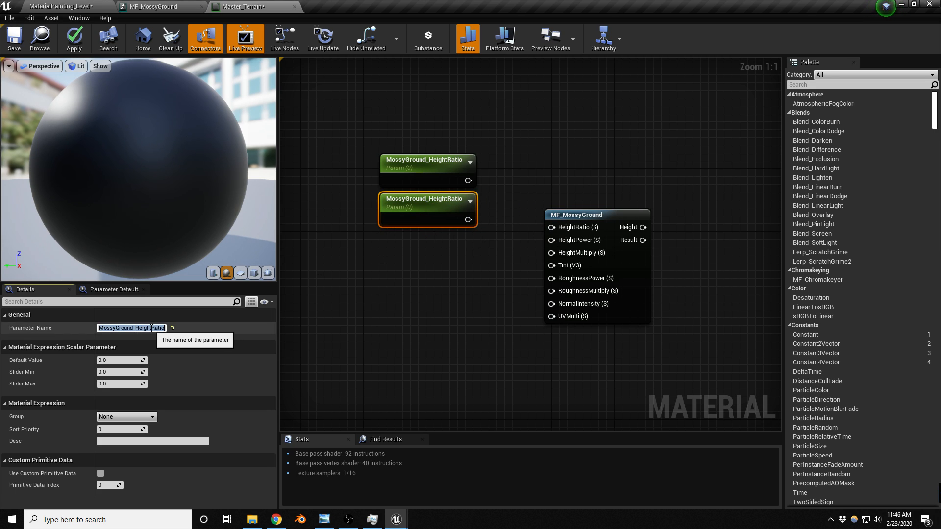
pyautogui.moveTo(151, 328); pyautogui.dragTo(182, 328)
pyautogui.write('Power')
pyautogui.press('Return')
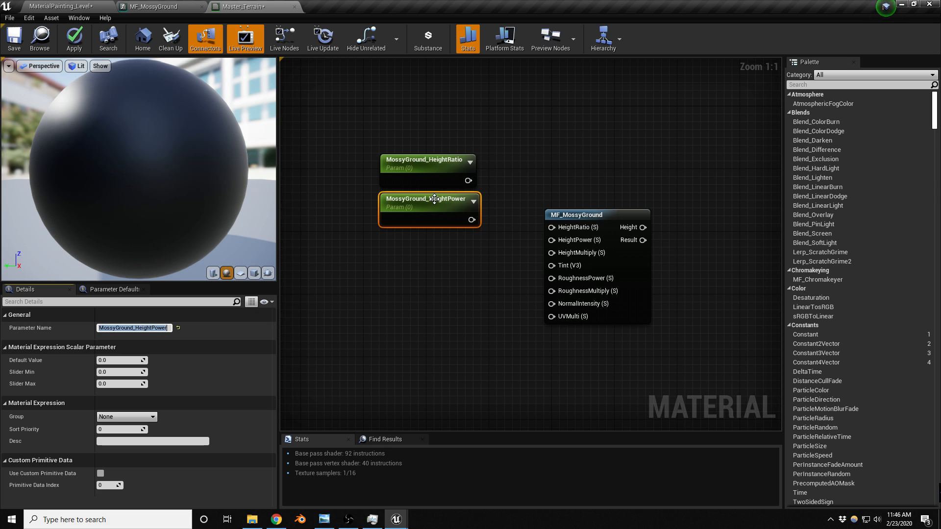
# Duplicate the MossyGround_HeightPower parameter, place the copy directly below it, and rename it MossyGround_HeightMulti
pyautogui.click(435, 197)
pyautogui.hotkey('ctrl', 'c')
pyautogui.hotkey('ctrl', 'v')
pyautogui.moveTo(500, 211); pyautogui.dragTo(449, 242)
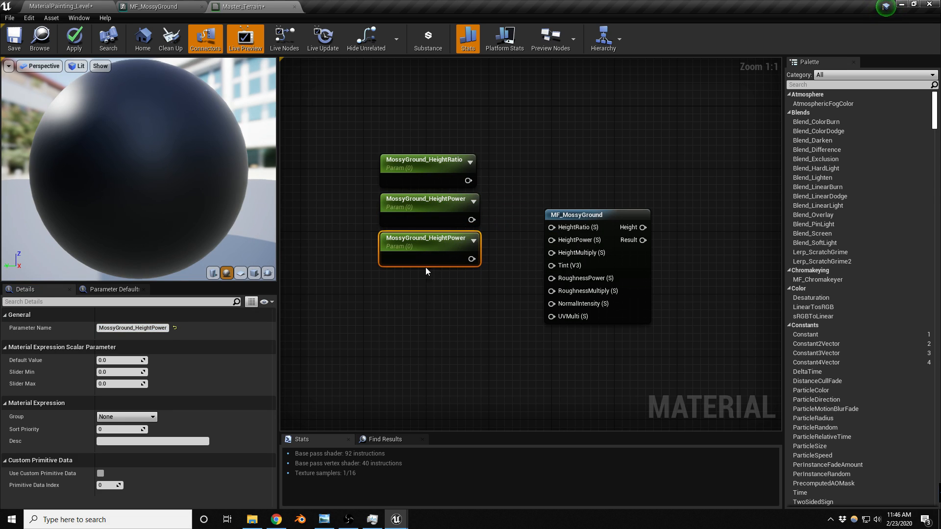
pyautogui.moveTo(153, 328); pyautogui.dragTo(179, 330)
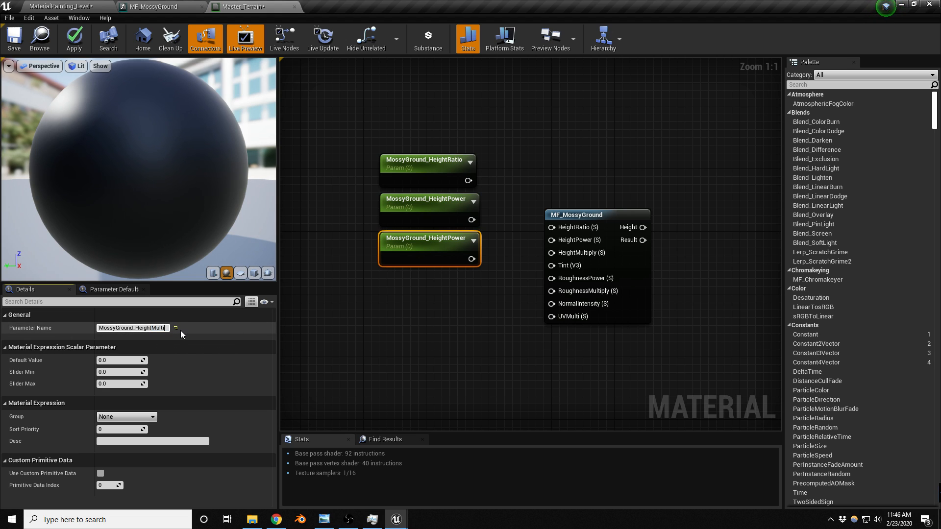
pyautogui.write('Multip')
pyautogui.press('BackSpace')
pyautogui.press('Return')
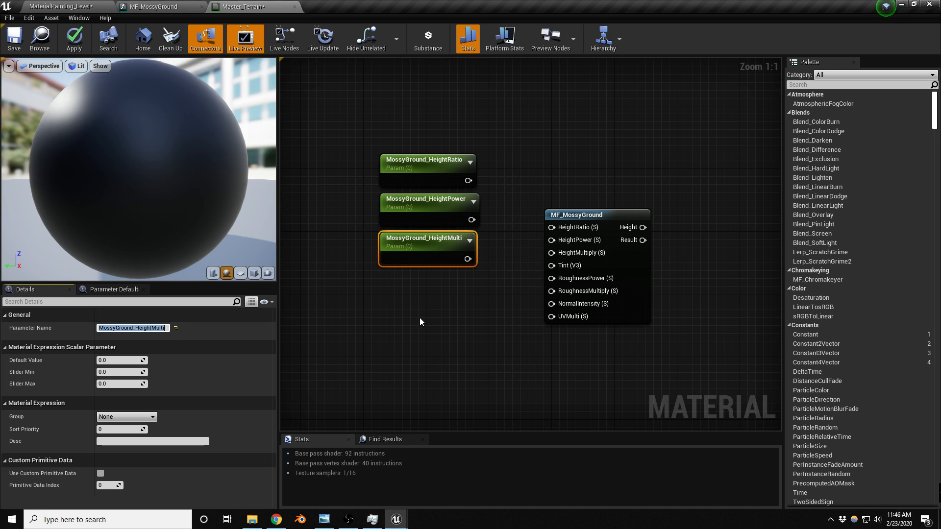
# Add a Constant3Vector node in the free space below the MossyGround_HeightMulti parameter
pyautogui.moveTo(420, 317); pyautogui.dragTo(415, 294, button='right')
pyautogui.rightClick(410, 293)
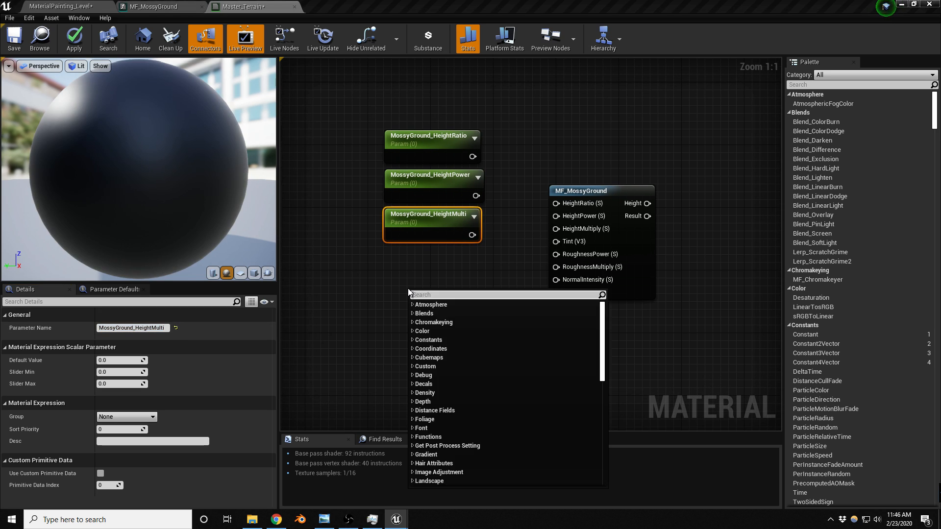
pyautogui.write('consta')
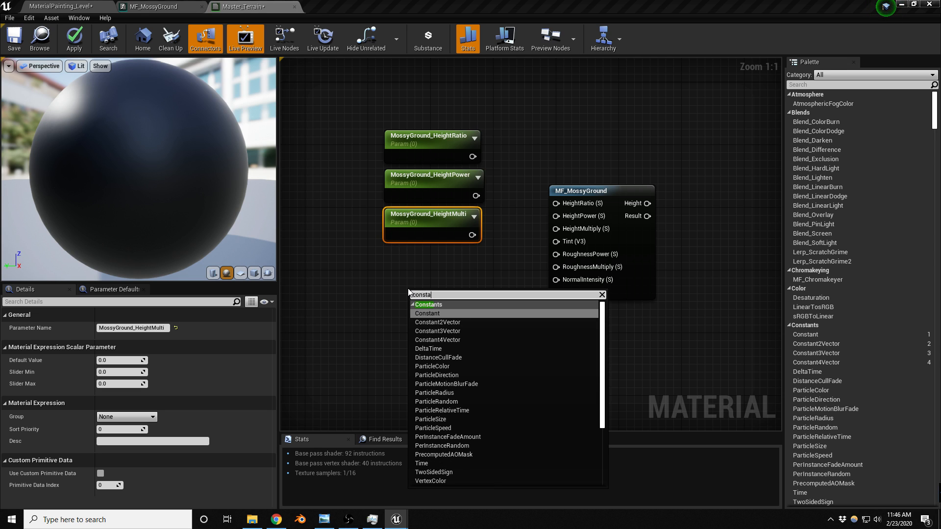
pyautogui.press('Down')
pyautogui.press('Down')
pyautogui.press('Return')
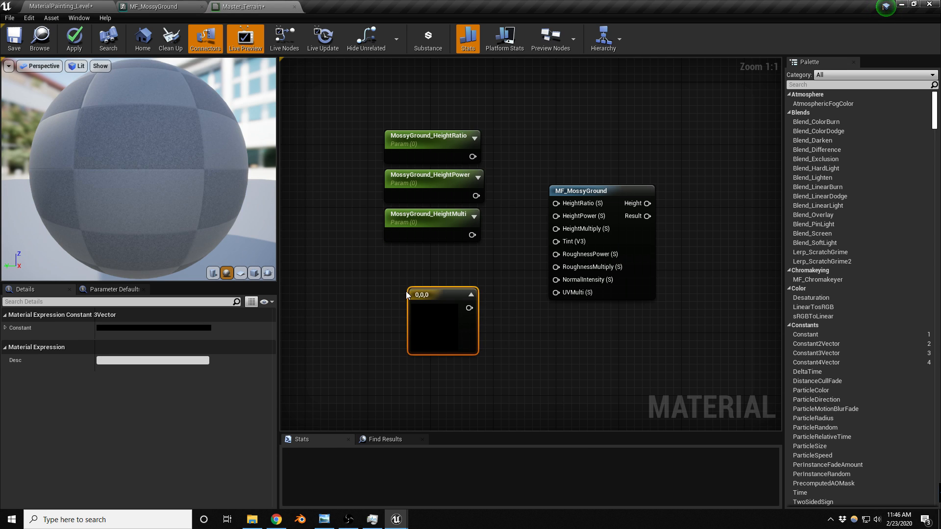
# Convert the three-component constant to a parameter named MossyGround_Tint, and align it beneath MossyGround_HeightMulti
pyautogui.rightClick(426, 292)
pyautogui.click(450, 294)
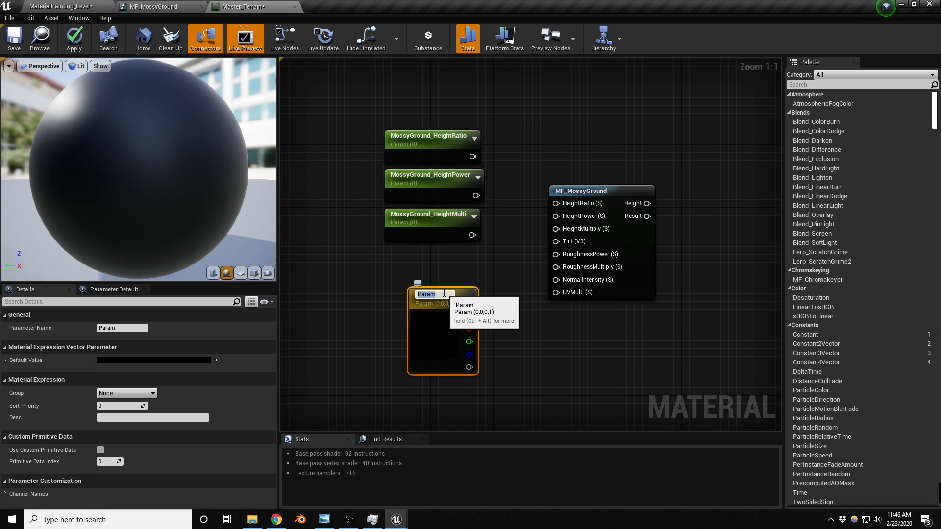
pyautogui.write('MossyGround_Tint')
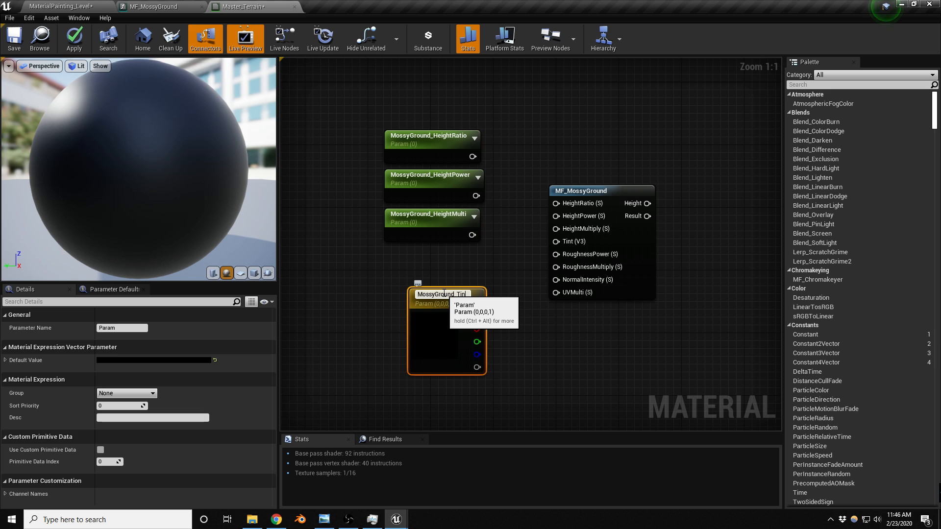
pyautogui.press('Return')
pyautogui.moveTo(444, 292); pyautogui.dragTo(420, 264)
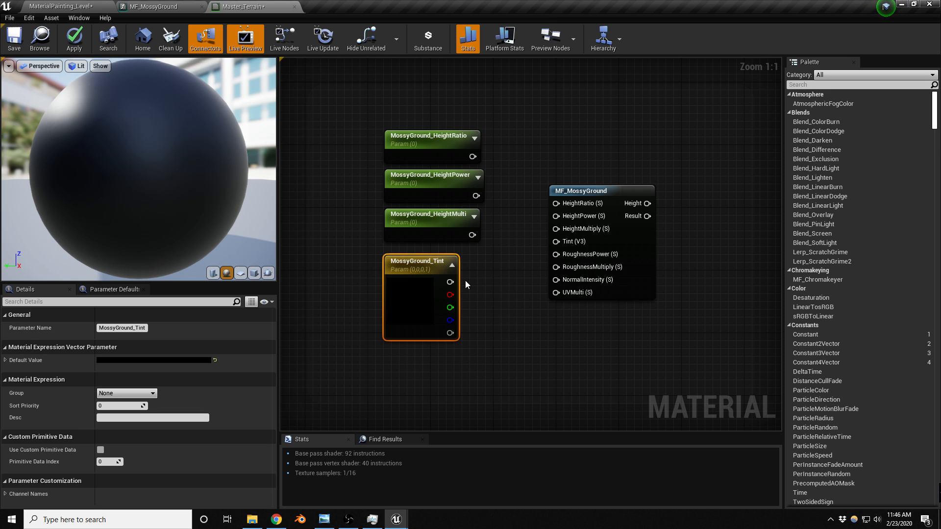
# Duplicate the three height parameters, stack the copies below MossyGround_Tint, and nudge the tint node up between the two groups
pyautogui.moveTo(493, 273); pyautogui.dragTo(491, 226, button='right')
pyautogui.moveTo(353, 81); pyautogui.dragTo(422, 178)
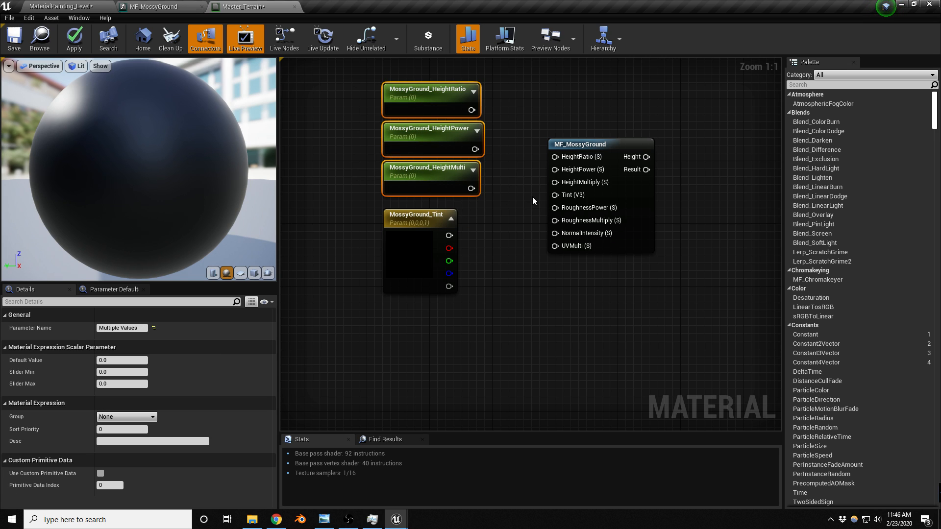
pyautogui.hotkey('ctrl', 'c')
pyautogui.hotkey('ctrl', 'v')
pyautogui.moveTo(531, 173); pyautogui.dragTo(394, 307)
pyautogui.moveTo(409, 217); pyautogui.dragTo(410, 208)
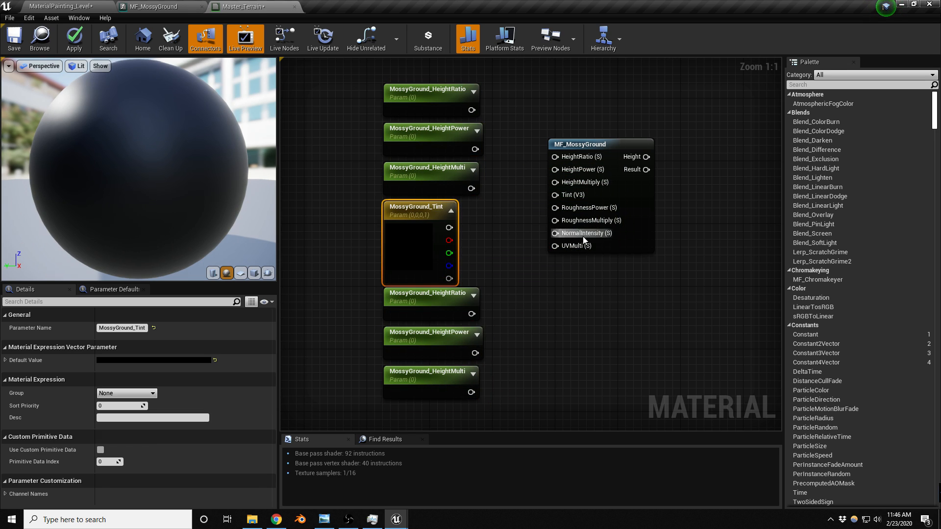
# Rename the duplicated MossyGround_HeightRatio parameter below the tint node as MossyGround_RoughnessRatio
pyautogui.click(427, 297)
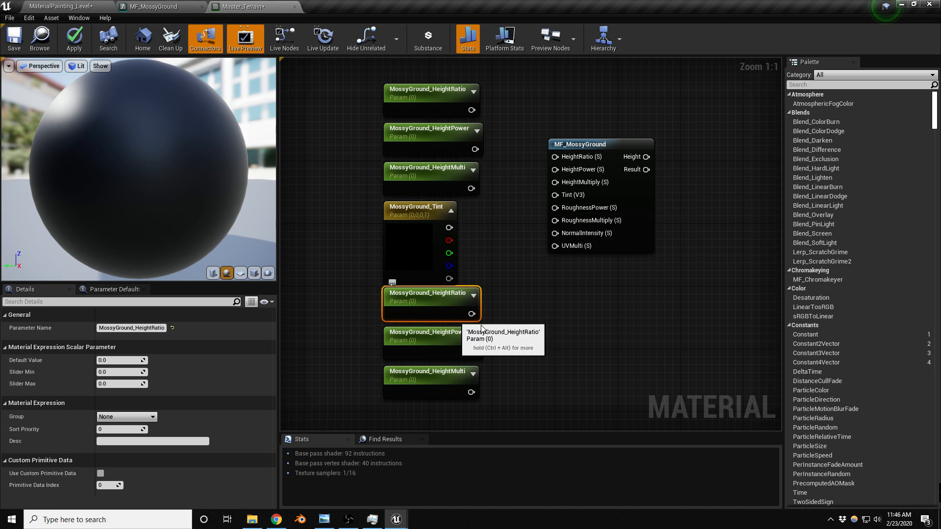
pyautogui.click(140, 328)
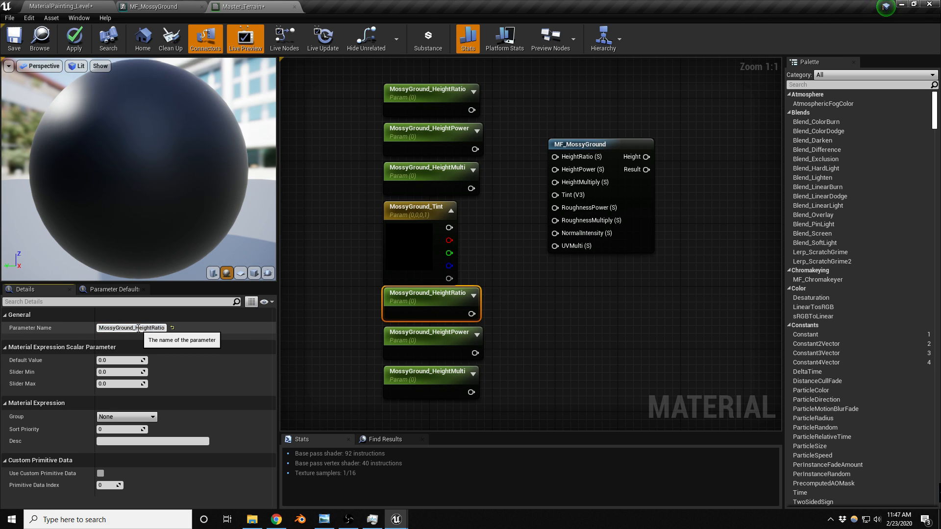
pyautogui.moveTo(136, 328); pyautogui.dragTo(153, 328)
pyautogui.write('Rough')
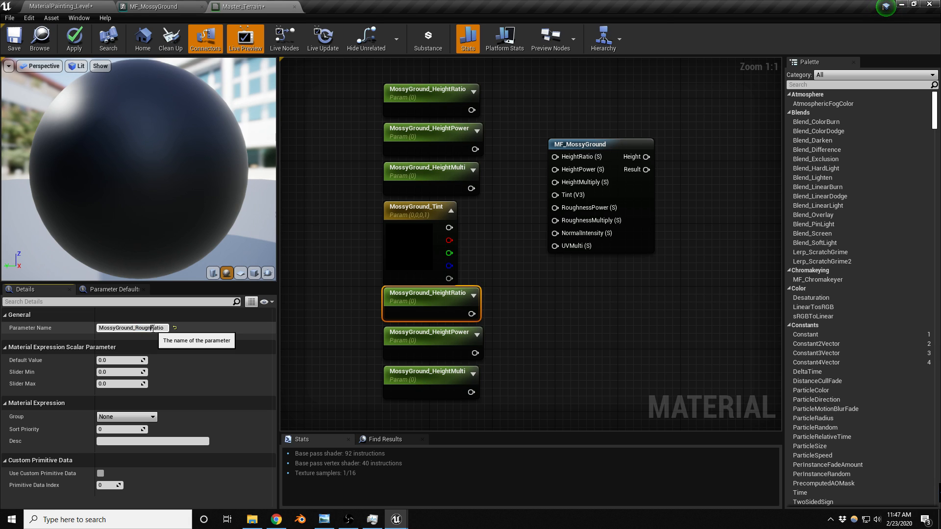
pyautogui.write('ness')
pyautogui.hotkey('shift', 'Left')
pyautogui.hotkey('shift', 'Left')
pyautogui.hotkey('shift', 'Left')
pyautogui.hotkey('shift', 'Left')
pyautogui.hotkey('shift', 'Left')
pyautogui.hotkey('shift', 'Left')
pyautogui.hotkey('shift', 'Left')
pyautogui.press('Return')
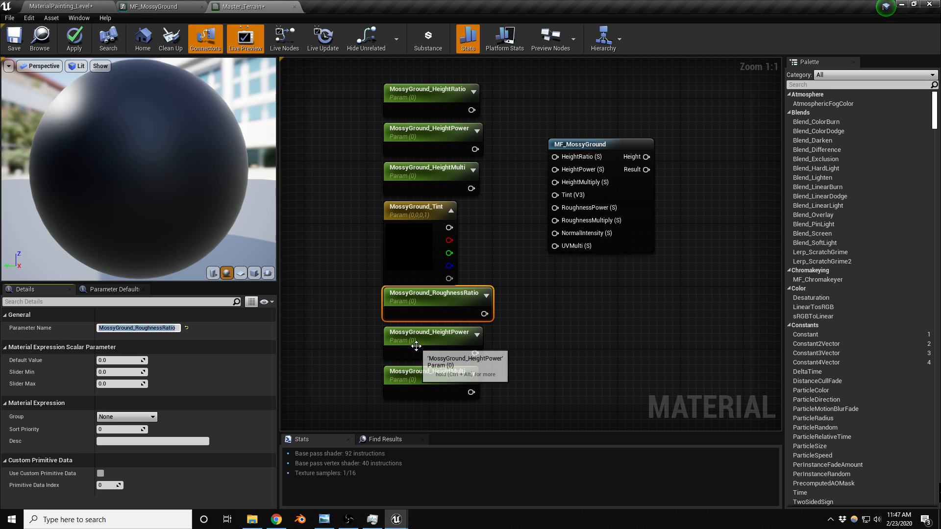
# Rename the duplicated MossyGround_HeightPower parameter in the lower group as MossyGround_RoughnessPower
pyautogui.click(416, 345)
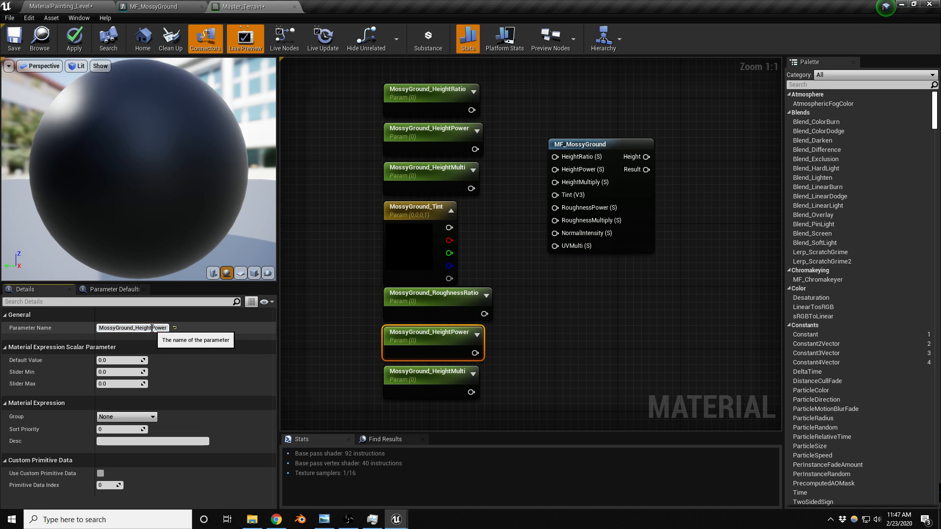
pyautogui.press('Left')
pyautogui.press('Left')
pyautogui.press('Left')
pyautogui.press('Left')
pyautogui.press('Left')
pyautogui.press('BackSpace')
pyautogui.press('BackSpace')
pyautogui.press('BackSpace')
pyautogui.press('BackSpace')
pyautogui.press('BackSpace')
pyautogui.press('BackSpace')
pyautogui.hotkey('ctrl', 'v')
pyautogui.press('Return')
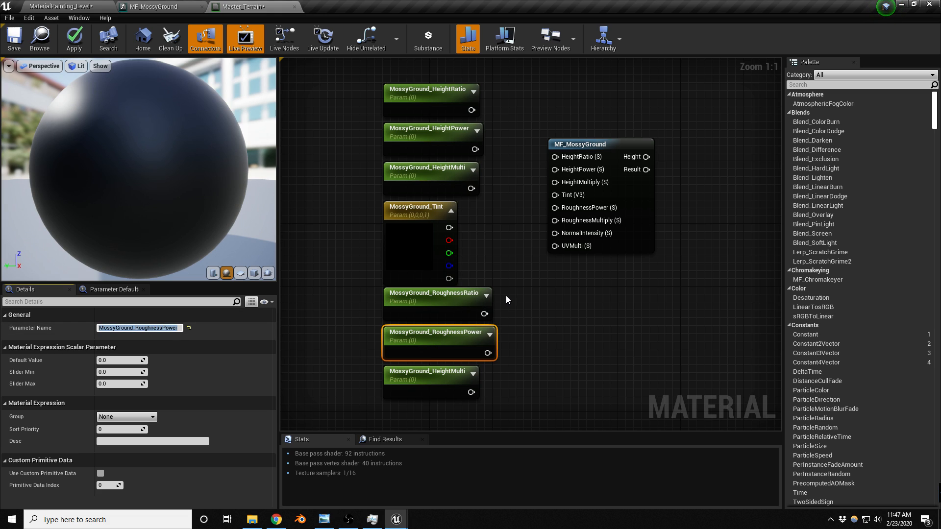
# Rename the duplicated MossyGround_HeightMulti parameter in the lower group as MossyGround_NormalIntensity
pyautogui.click(409, 378)
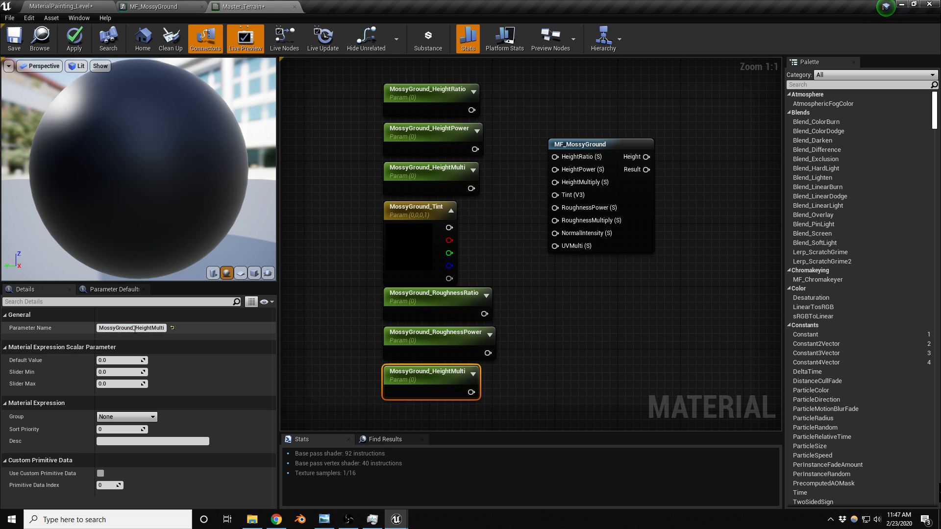
pyautogui.moveTo(135, 328); pyautogui.dragTo(171, 332)
pyautogui.write('NormalIntensity')
pyautogui.press('Return')
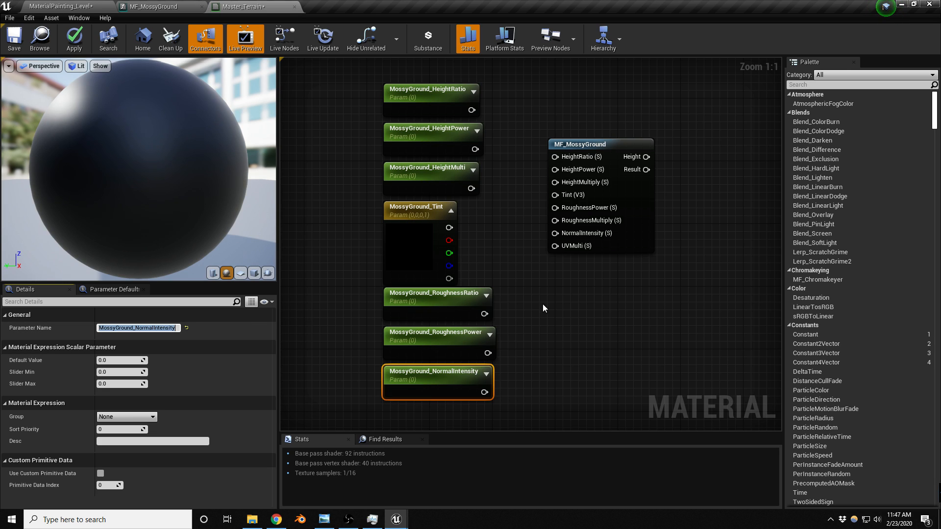
# Duplicate the MossyGround_NormalIntensity parameter, place the copy directly below it, and rename it MossyGround_UVMulti
pyautogui.hotkey('ctrl', 'w')
pyautogui.moveTo(554, 351); pyautogui.dragTo(543, 291, button='right')
pyautogui.moveTo(522, 334); pyautogui.dragTo(434, 357)
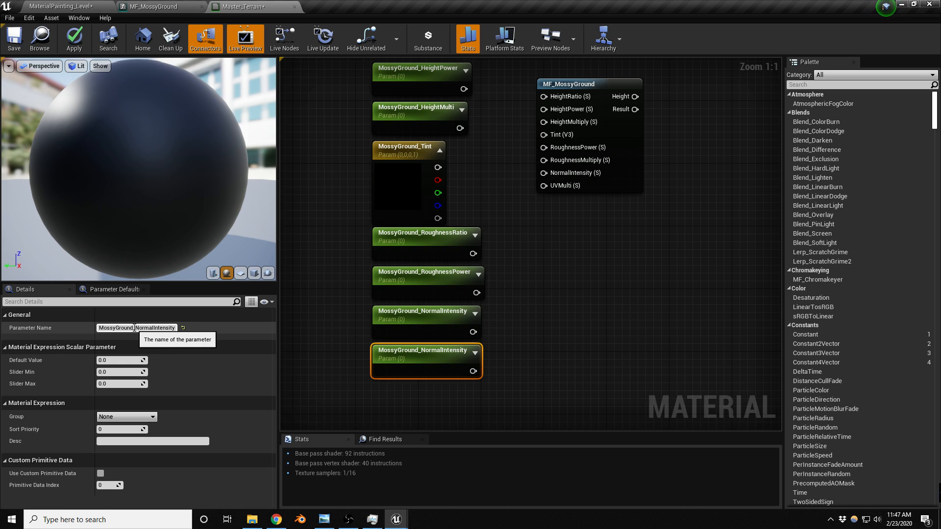
pyautogui.moveTo(136, 328); pyautogui.dragTo(196, 328)
pyautogui.write('UVMulti')
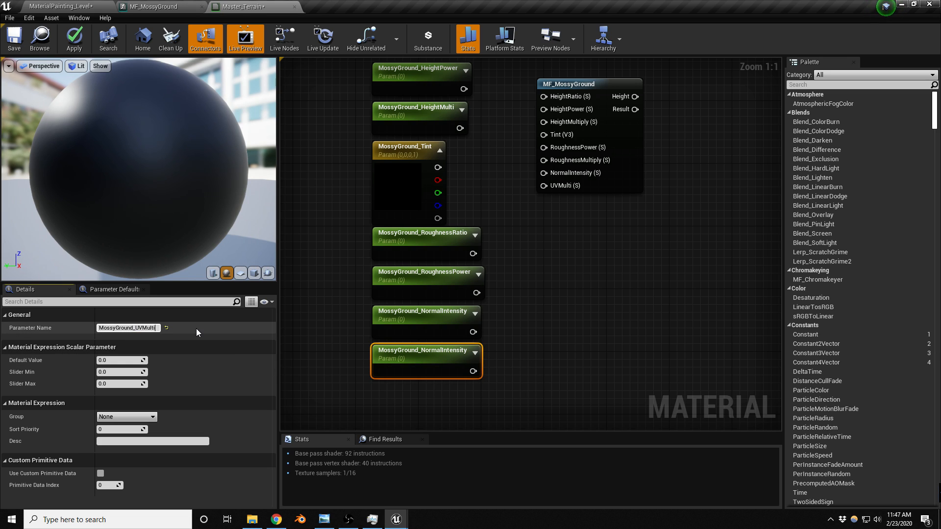
pyautogui.press('Return')
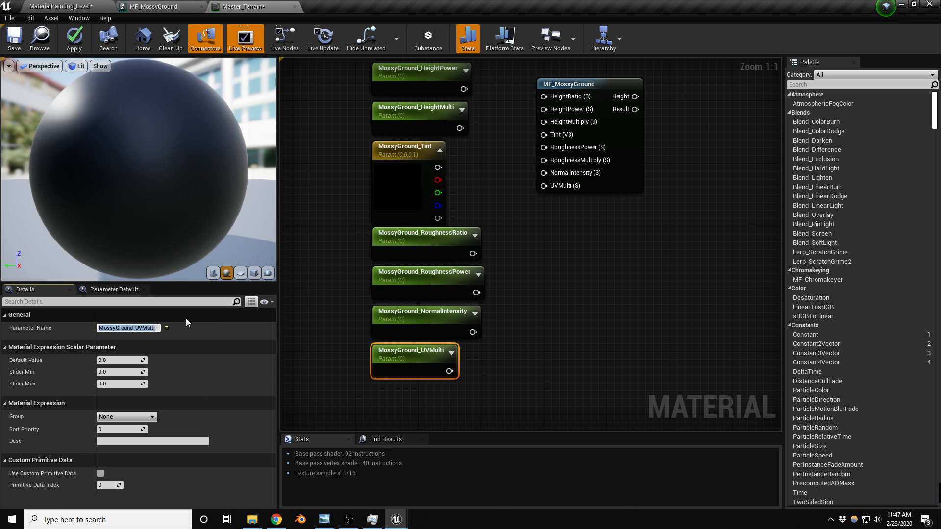
# Set the default value of the MossyGround_HeightRatio parameter to 0.1
pyautogui.moveTo(510, 175); pyautogui.dragTo(500, 231, button='right')
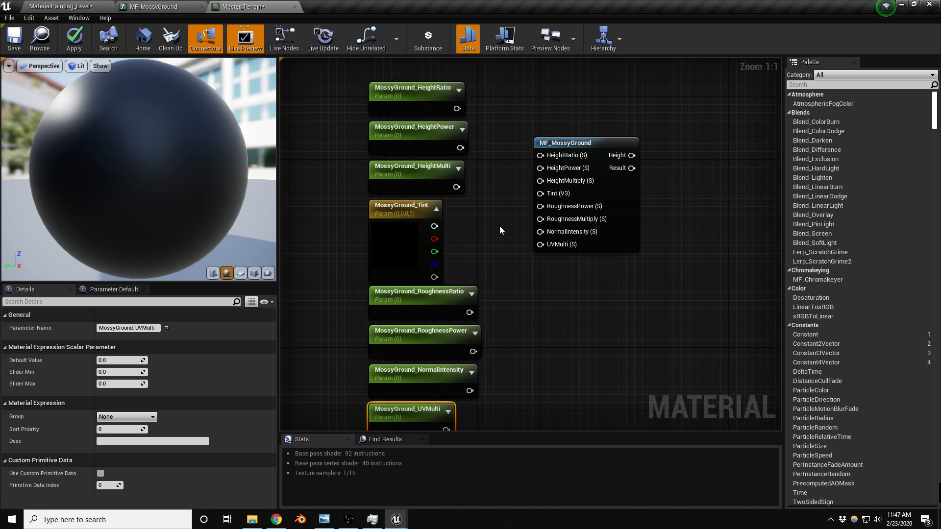
pyautogui.click(422, 86)
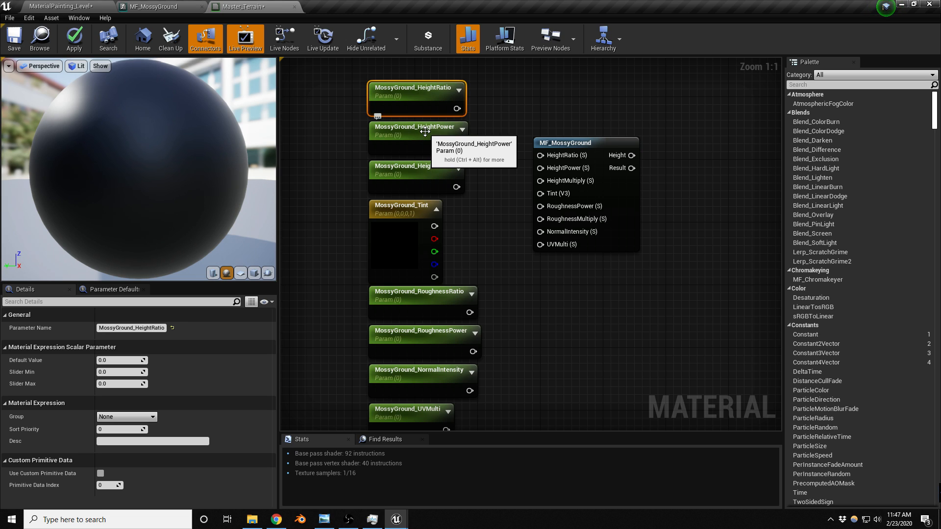
pyautogui.click(138, 360)
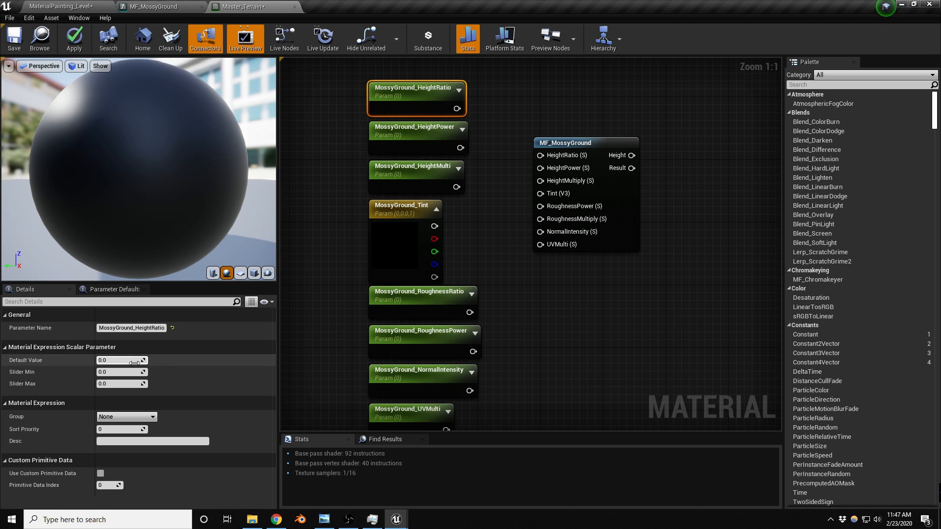
pyautogui.write('0.1')
pyautogui.press('Return')
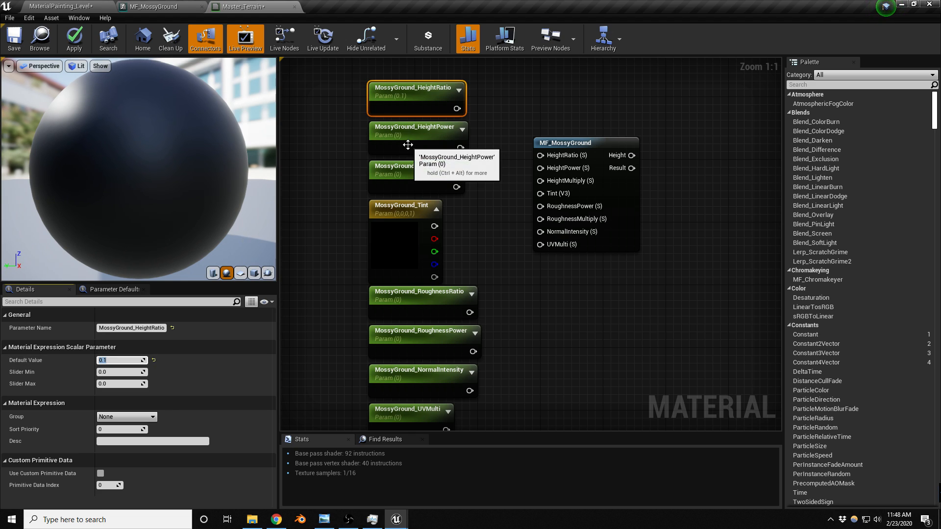
# Set the default values of the MossyGround_HeightPower and MossyGround_HeightMulti parameters to 1
pyautogui.click(408, 145)
pyautogui.click(124, 360)
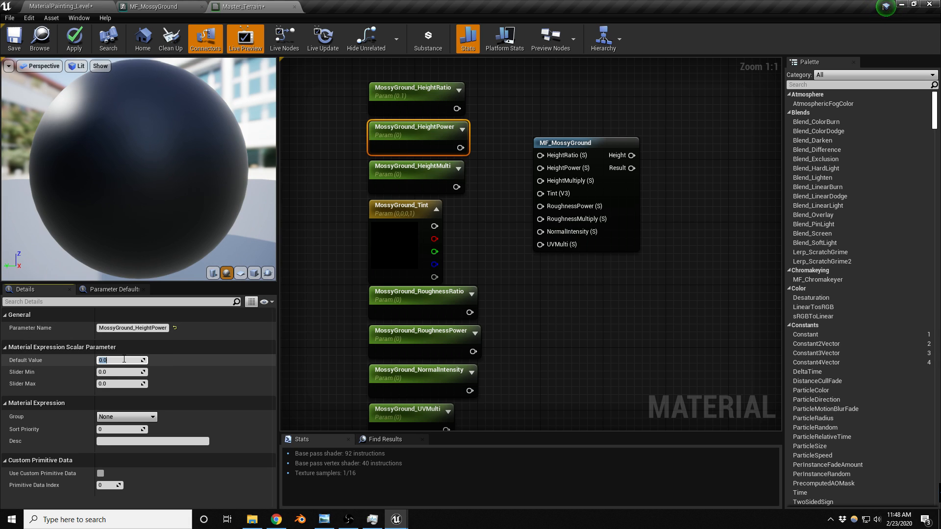
pyautogui.write('1')
pyautogui.press('Return')
pyautogui.click(398, 177)
pyautogui.click(124, 360)
pyautogui.write('1')
pyautogui.press('Return')
# Set the default colour of the MossyGround_Tint parameter to pure white (1, 1, 1)
pyautogui.click(398, 213)
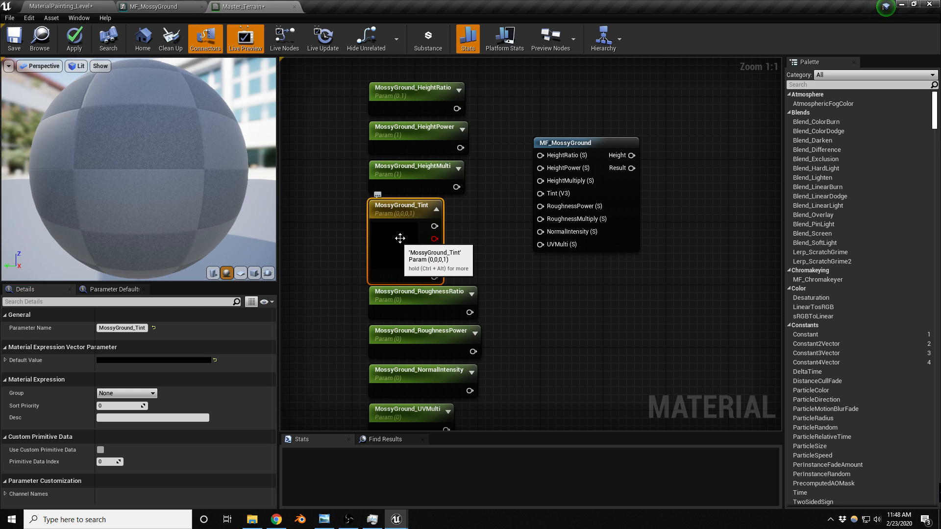
pyautogui.click(179, 360)
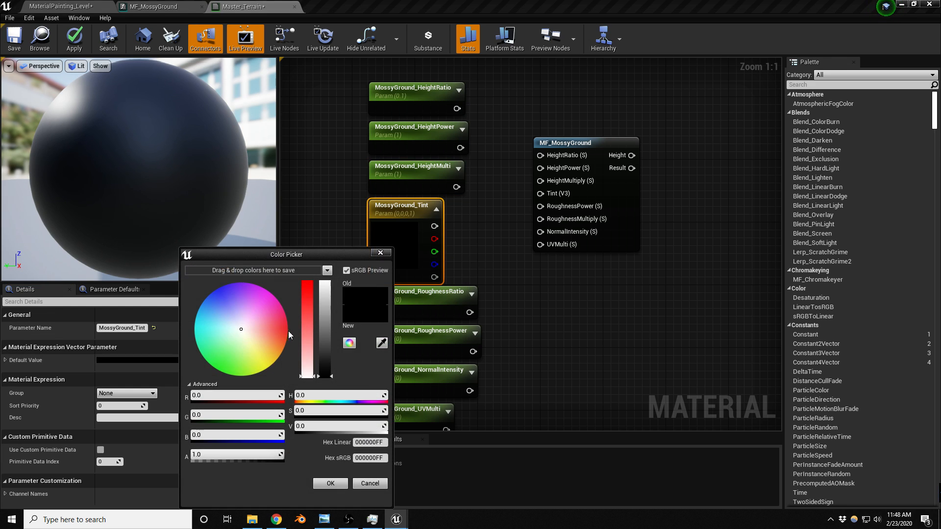
pyautogui.moveTo(329, 310); pyautogui.dragTo(325, 282)
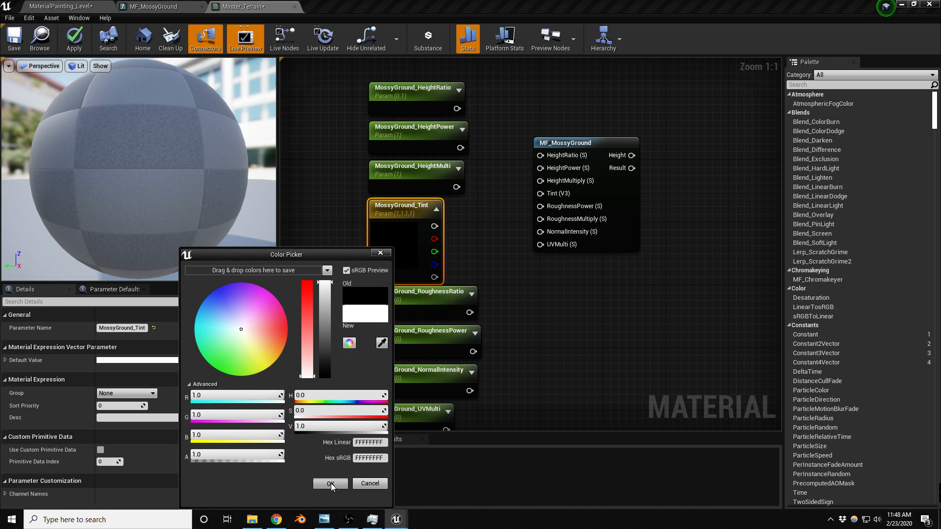
pyautogui.click(331, 483)
# Set the default values of the MossyGround_RoughnessRatio and MossyGround_RoughnessPower parameters to 1
pyautogui.moveTo(460, 264); pyautogui.dragTo(482, 215, button='right')
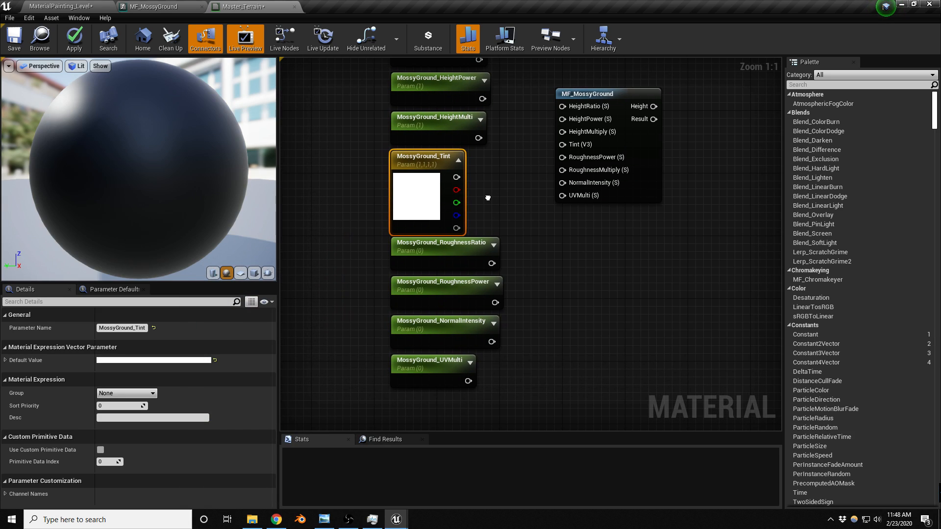
pyautogui.click(437, 252)
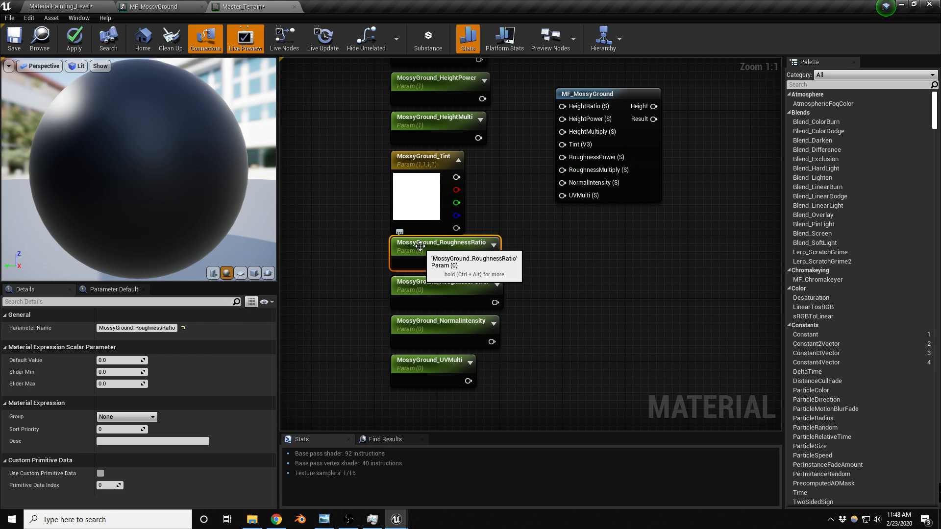
pyautogui.click(115, 361)
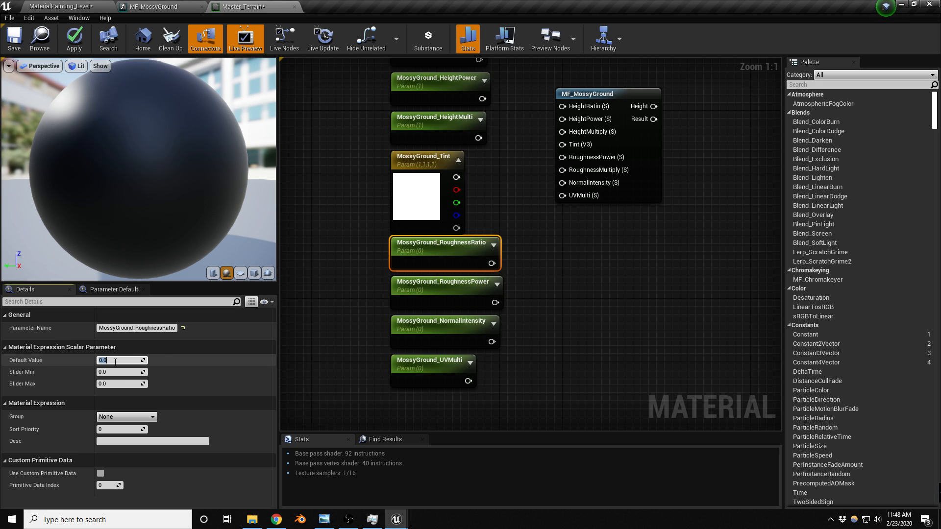
pyautogui.write('1')
pyautogui.press('Return')
pyautogui.click(398, 295)
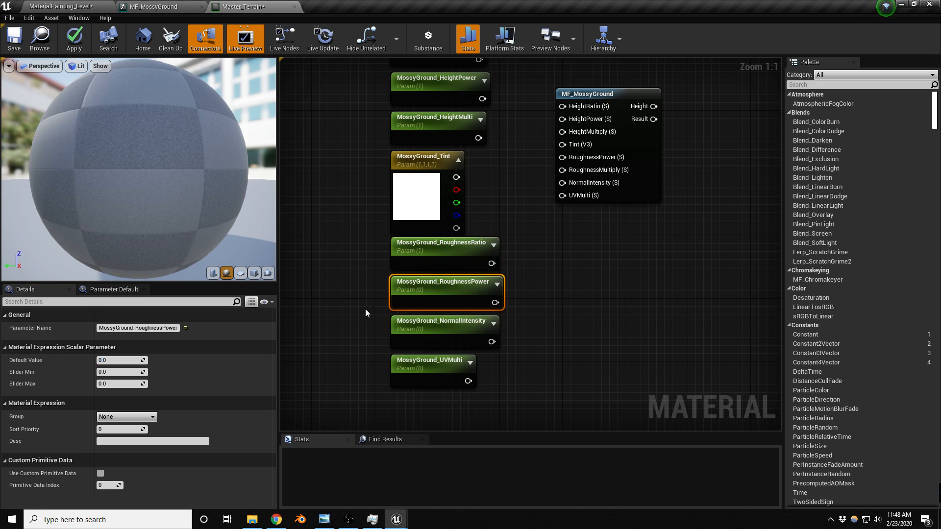
pyautogui.click(117, 361)
pyautogui.write('1')
pyautogui.press('Return')
# Set the default value of the MossyGround_UVMulti parameter to 0.2
pyautogui.click(485, 325)
pyautogui.click(125, 360)
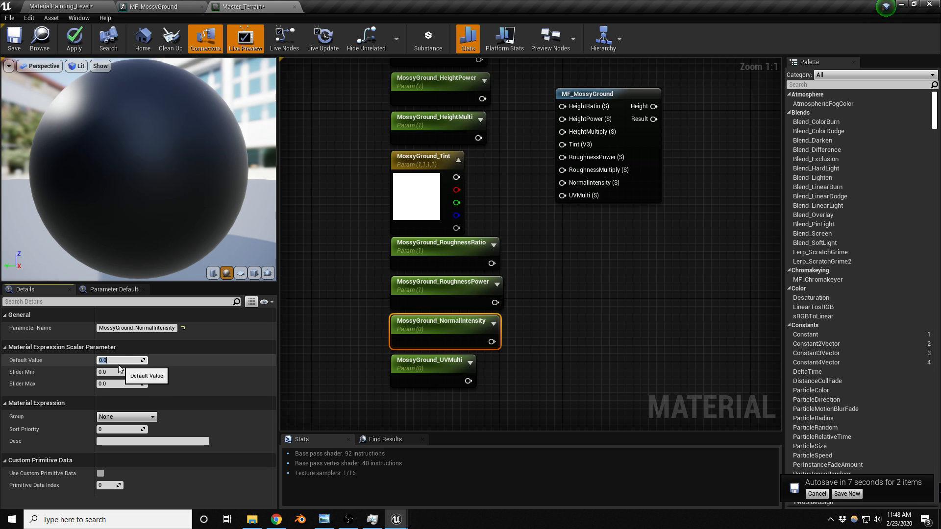
pyautogui.click(415, 362)
pyautogui.click(133, 360)
pyautogui.write('0.2')
pyautogui.press('Return')
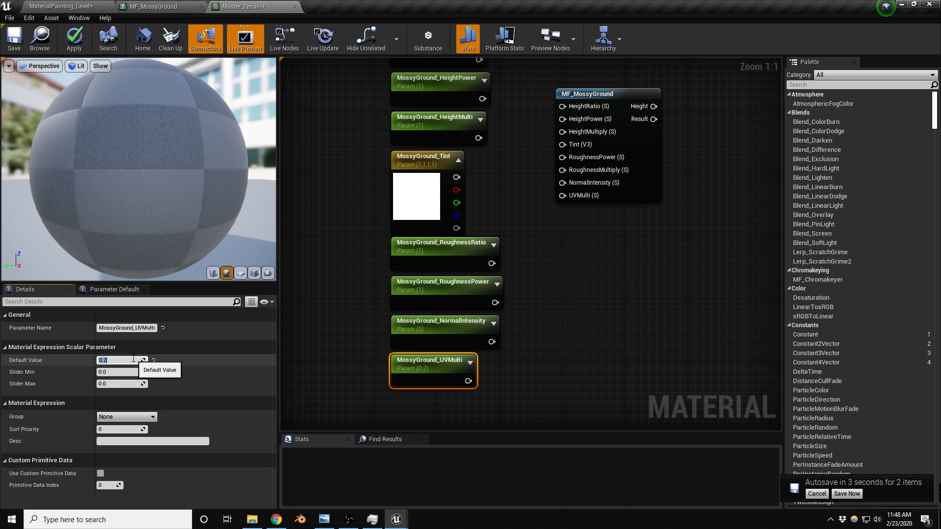
# Connect the MossyGround HeightRatio, HeightPower, HeightMulti and Tint parameters to the HeightRatio, HeightPower, HeightMultiply and Tint inputs of MF_MossyGround
pyautogui.moveTo(531, 157); pyautogui.dragTo(506, 228, button='right')
pyautogui.moveTo(453, 130); pyautogui.dragTo(536, 178)
pyautogui.moveTo(457, 169); pyautogui.dragTo(536, 190)
pyautogui.moveTo(451, 208); pyautogui.dragTo(536, 203)
pyautogui.moveTo(430, 247); pyautogui.dragTo(536, 216)
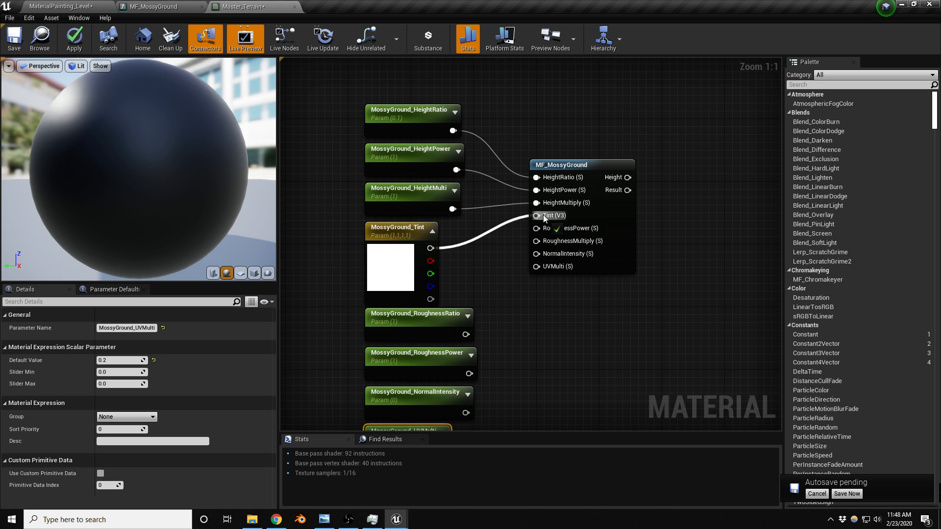
# Wire RoughnessRatio to RoughnessPower and RoughnessPower to RoughnessMultiply on MF_MossyGround, and NormalIntensity and UVMulti to their matching inputs
pyautogui.moveTo(466, 334); pyautogui.dragTo(536, 229)
pyautogui.moveTo(470, 372); pyautogui.dragTo(536, 241)
pyautogui.moveTo(501, 362); pyautogui.dragTo(493, 299, button='right')
pyautogui.moveTo(459, 349); pyautogui.dragTo(528, 191)
pyautogui.moveTo(435, 388); pyautogui.dragTo(536, 201)
# Move the Master_Terrain node farther from MF_MossyGround and add a Layer Blend node in the space between them
pyautogui.moveTo(620, 227); pyautogui.dragTo(522, 347, button='right')
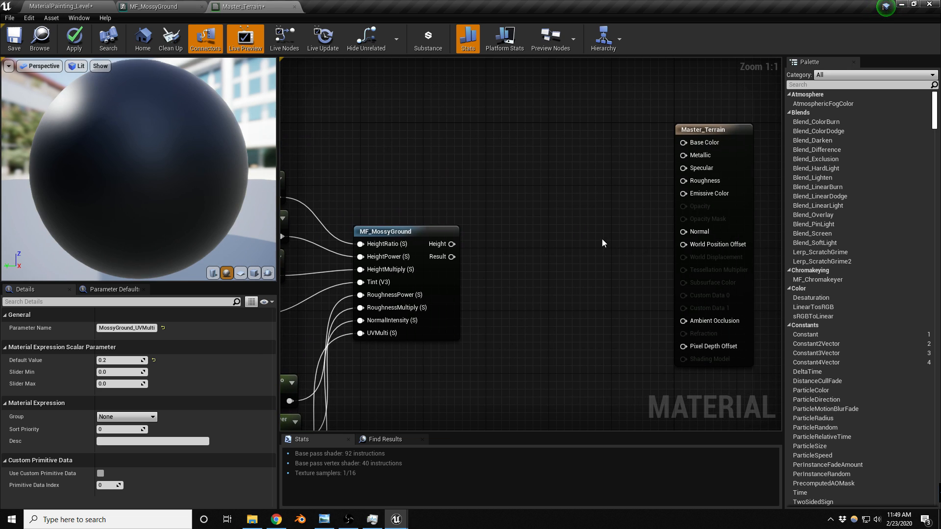
pyautogui.scroll(-2, 556, 235)
pyautogui.moveTo(676, 152); pyautogui.dragTo(728, 151)
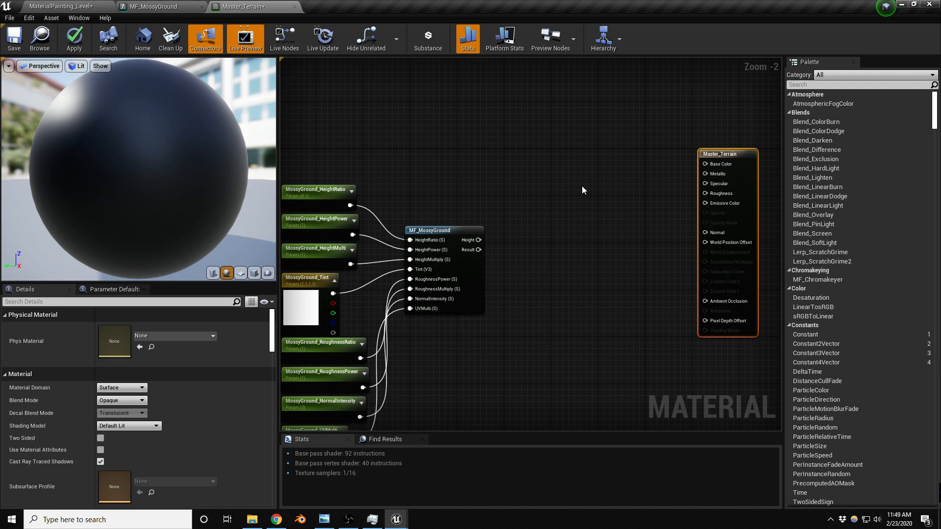
pyautogui.rightClick(569, 141)
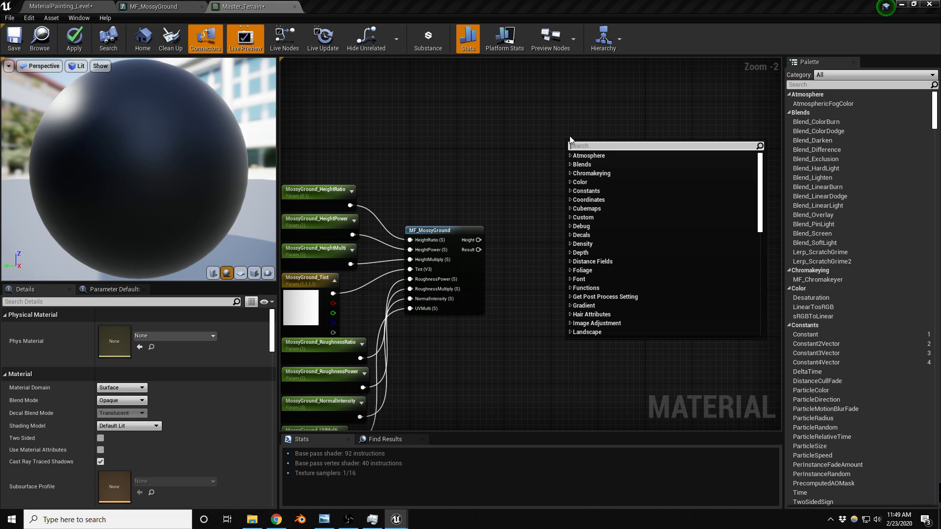
pyautogui.write('laye')
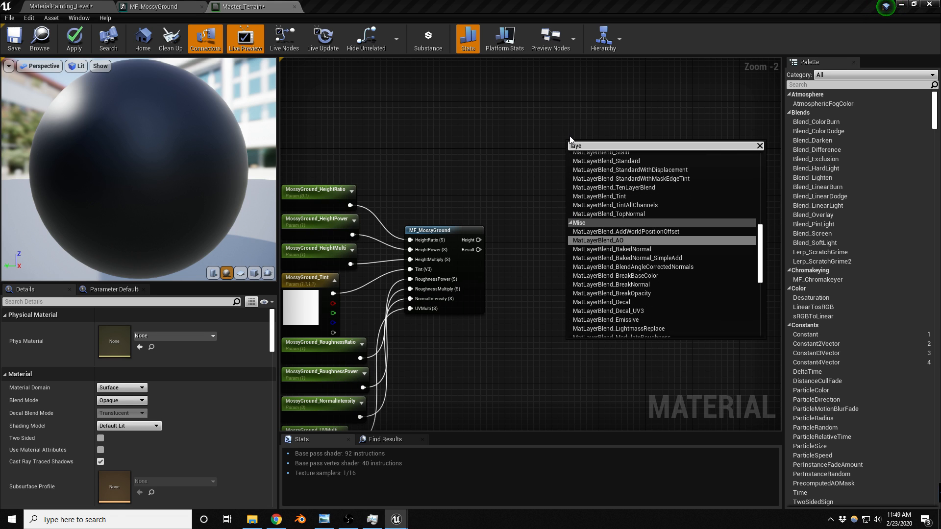
pyautogui.write('r blend la')
pyautogui.press('Return')
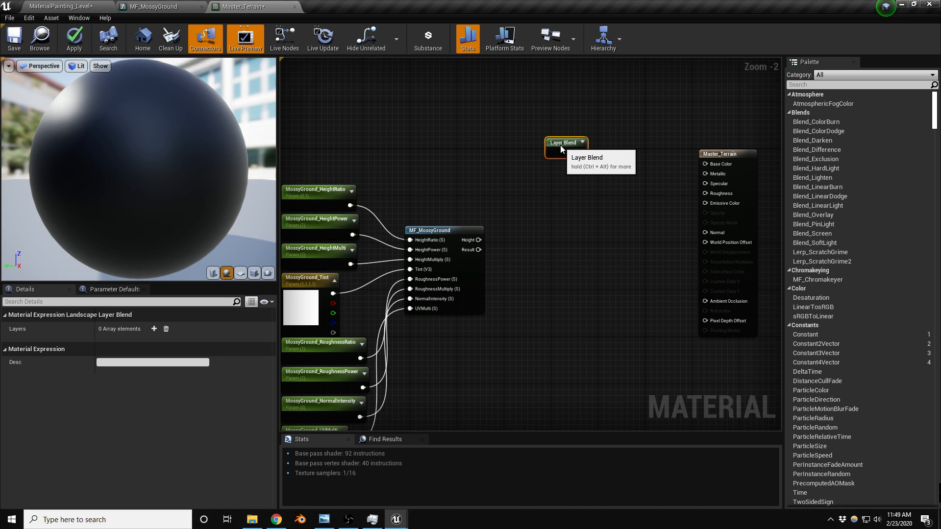
# Add three layer elements to the Layer Blend node
pyautogui.click(155, 331)
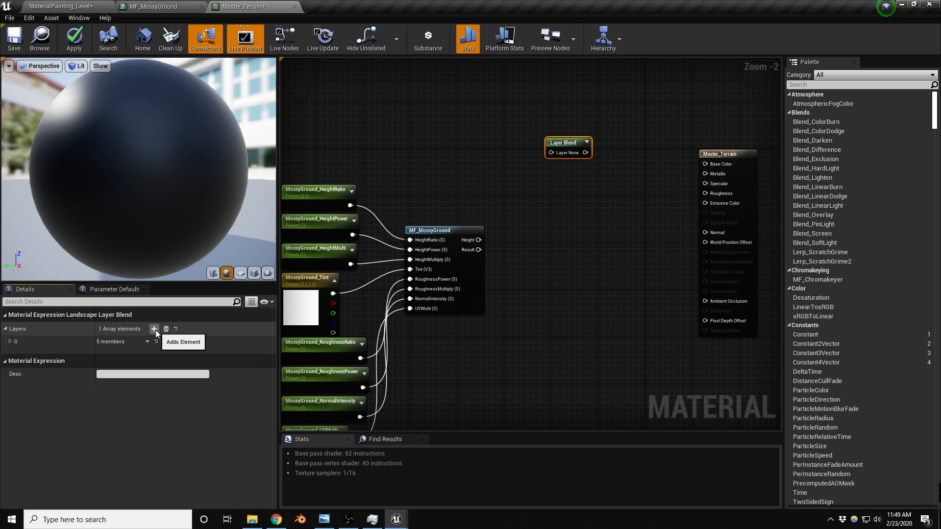
pyautogui.click(155, 329)
pyautogui.click(155, 329)
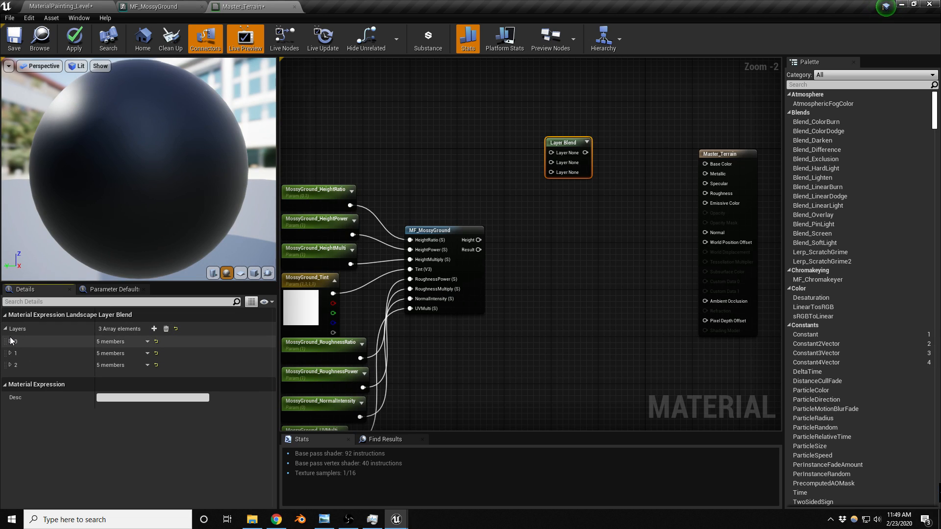
# Name layer 0 of the Layer Blend MossyGround and set its blend type to LB Height Blend
pyautogui.click(10, 342)
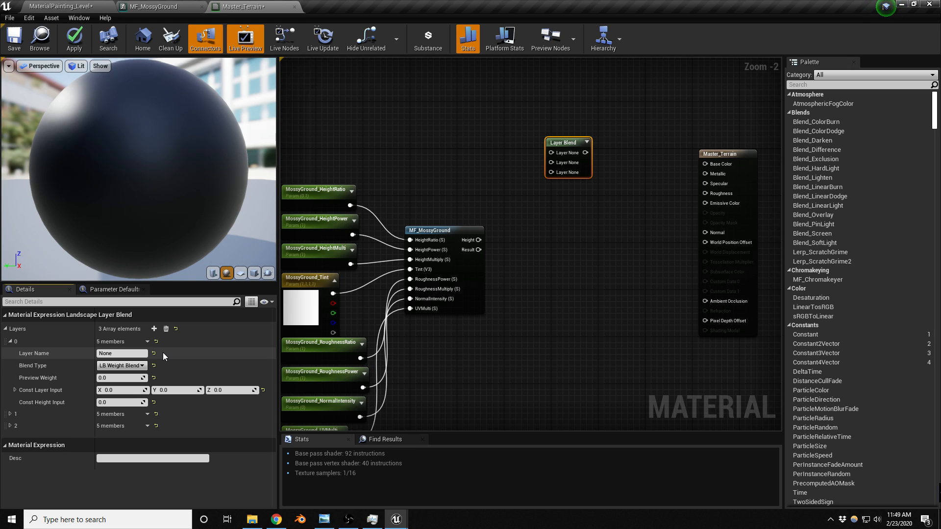
pyautogui.click(112, 353)
pyautogui.write('MossyGround')
pyautogui.press('Return')
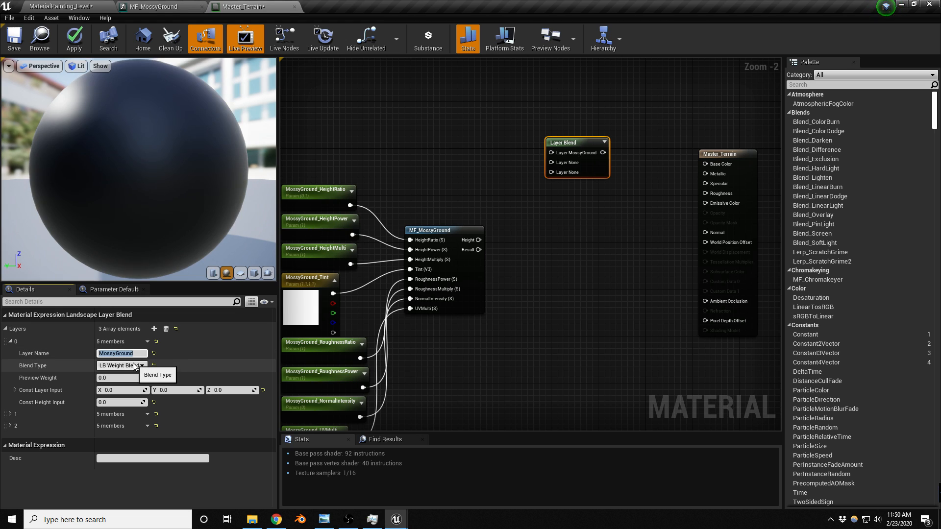
pyautogui.click(134, 367)
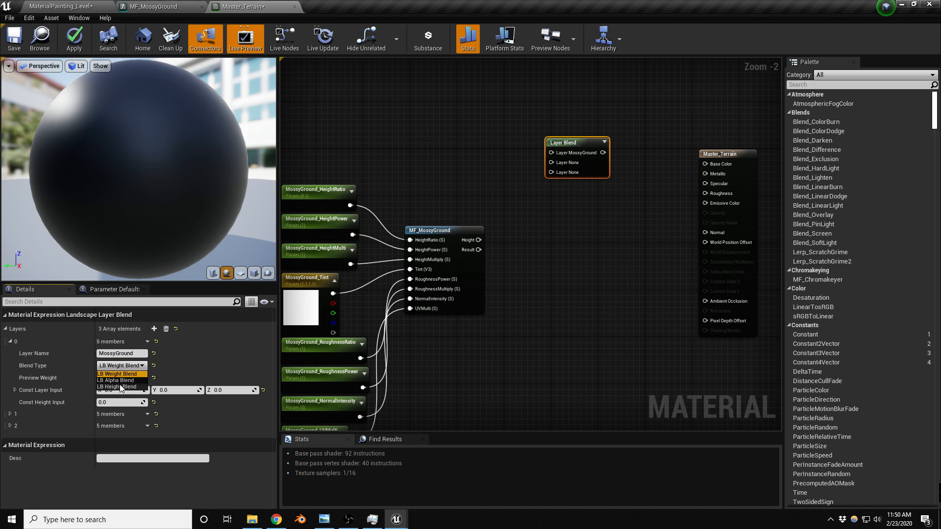
pyautogui.click(122, 386)
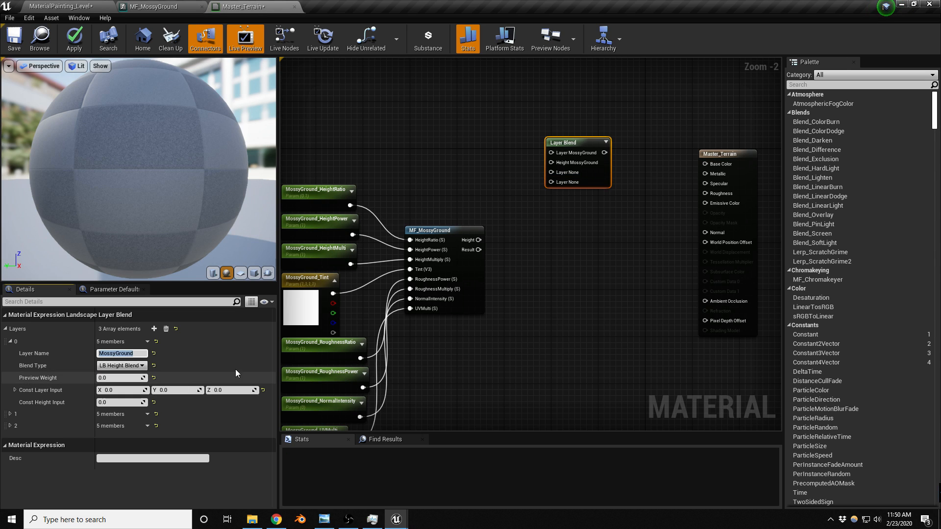
# Reposition the Layer Blend node and enclose it in a comment box titled "Base color", shifting the box slightly upward
pyautogui.moveTo(584, 309); pyautogui.dragTo(645, 289, button='right')
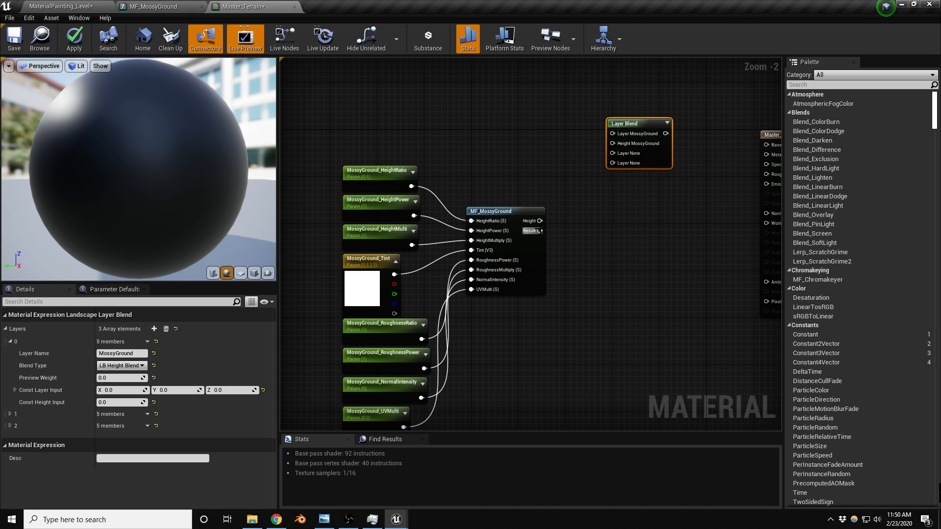
pyautogui.moveTo(642, 226); pyautogui.dragTo(568, 240, button='right')
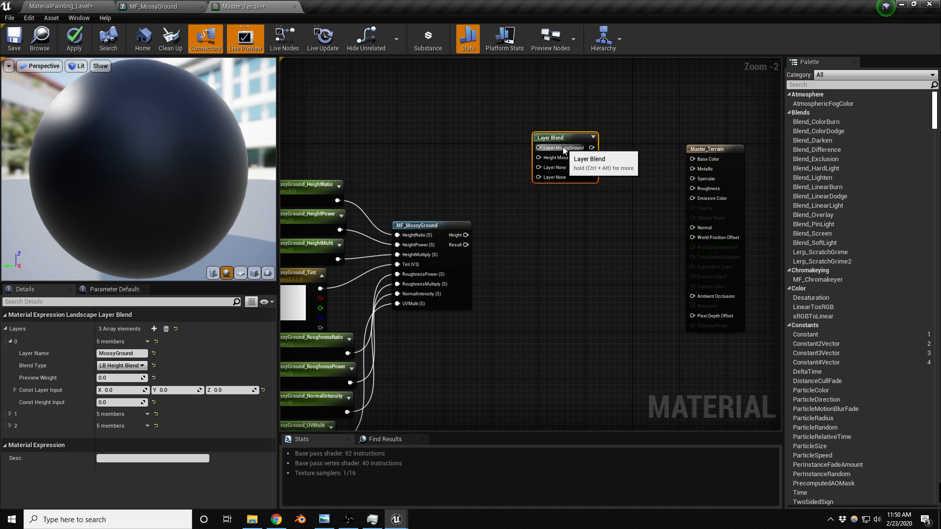
pyautogui.click(558, 126)
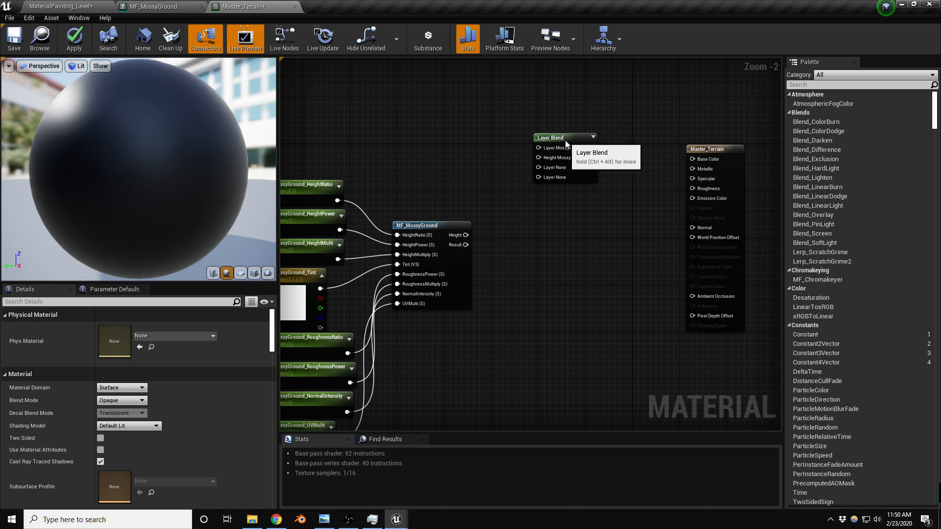
pyautogui.moveTo(566, 140); pyautogui.dragTo(553, 129)
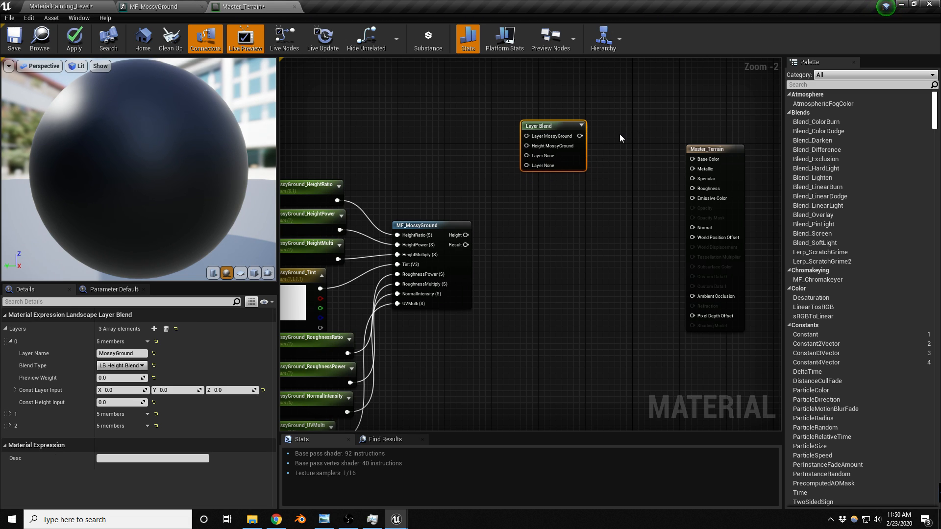
pyautogui.write('cB')
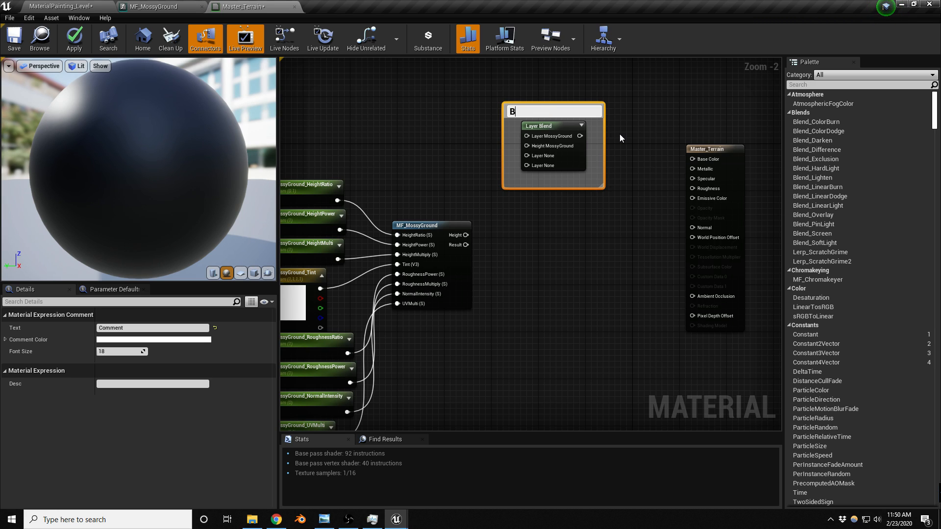
pyautogui.write('ase color')
pyautogui.press('Return')
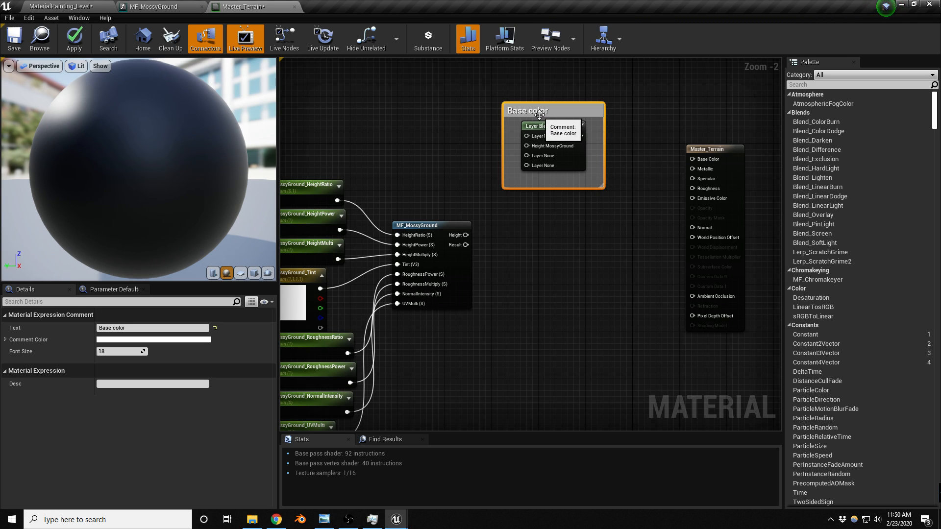
pyautogui.moveTo(539, 116); pyautogui.dragTo(540, 99)
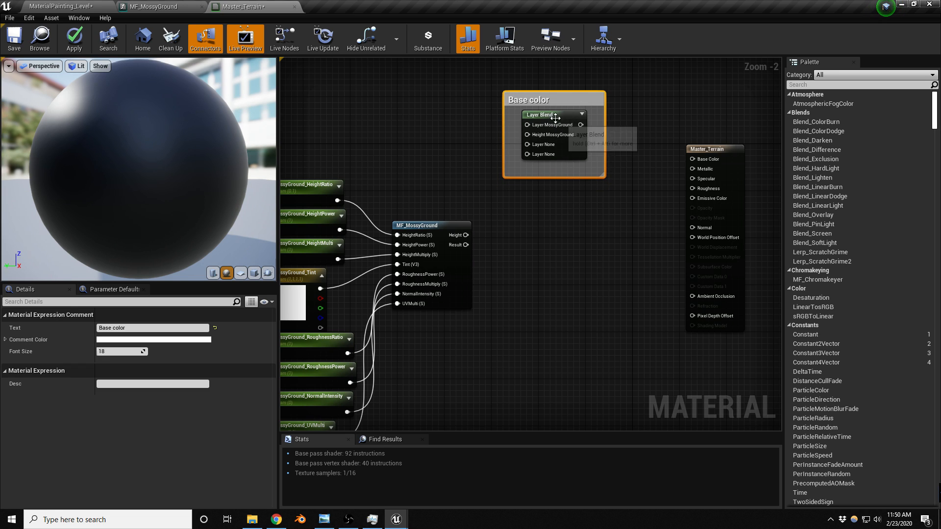
# Duplicate the Base color comment with its Layer Blend, place the copy directly below, and retitle it "Roughness"
pyautogui.click(556, 137)
pyautogui.hotkey('ctrl', 'c')
pyautogui.hotkey('ctrl', 'v')
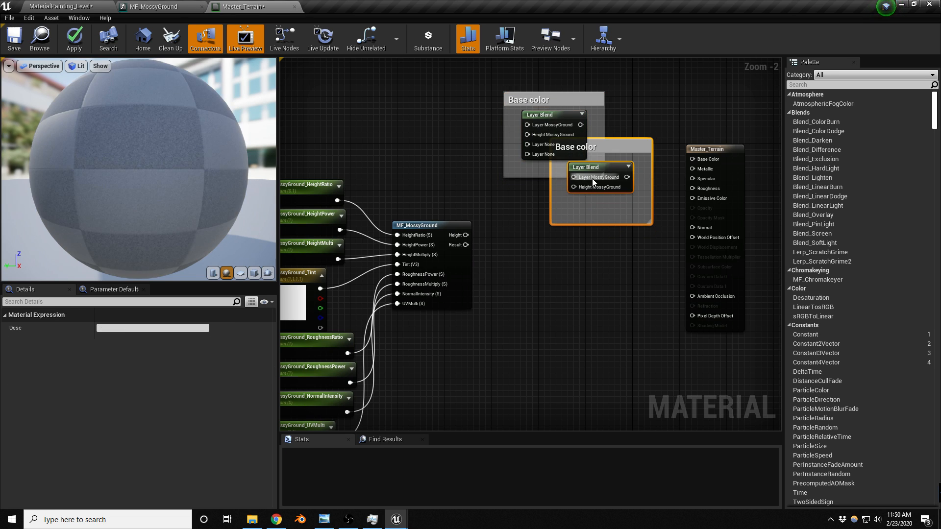
pyautogui.moveTo(623, 148); pyautogui.dragTo(575, 199)
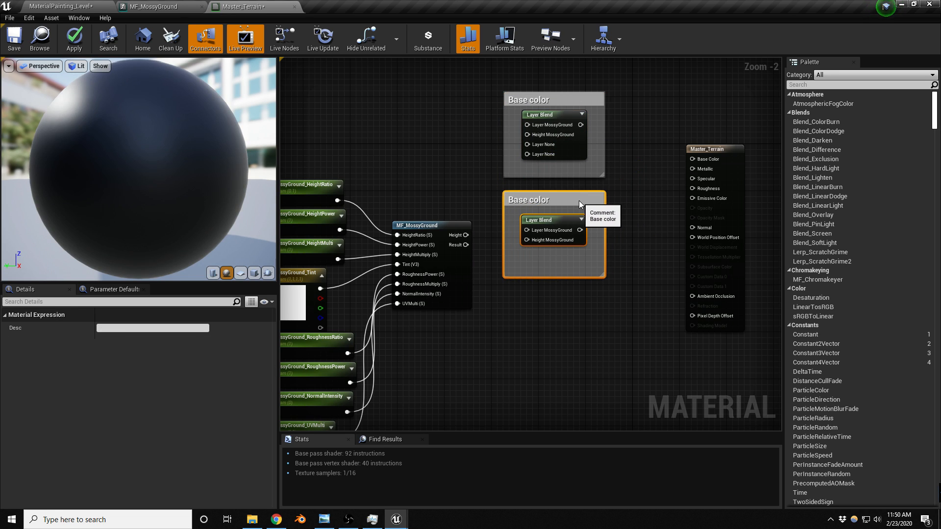
pyautogui.click(547, 207)
pyautogui.moveTo(128, 327); pyautogui.dragTo(64, 327)
pyautogui.write('Roughness')
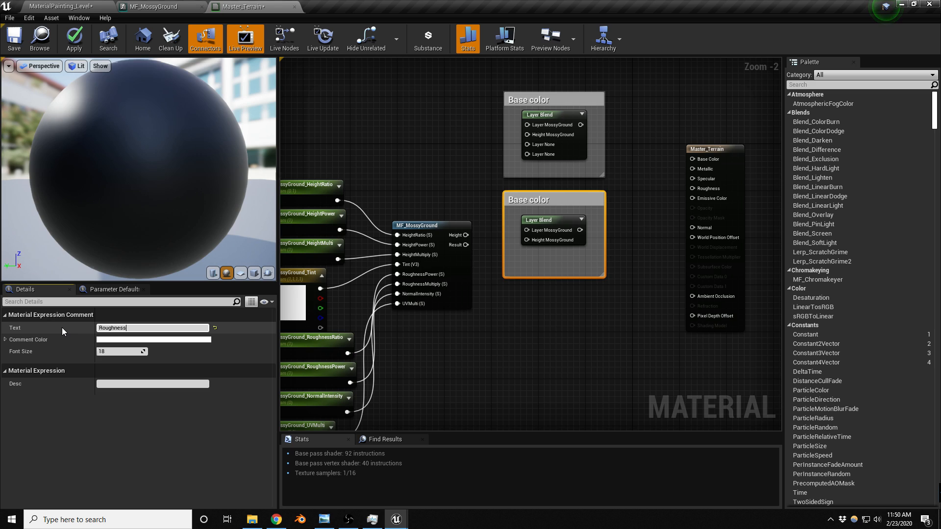
pyautogui.press('Return')
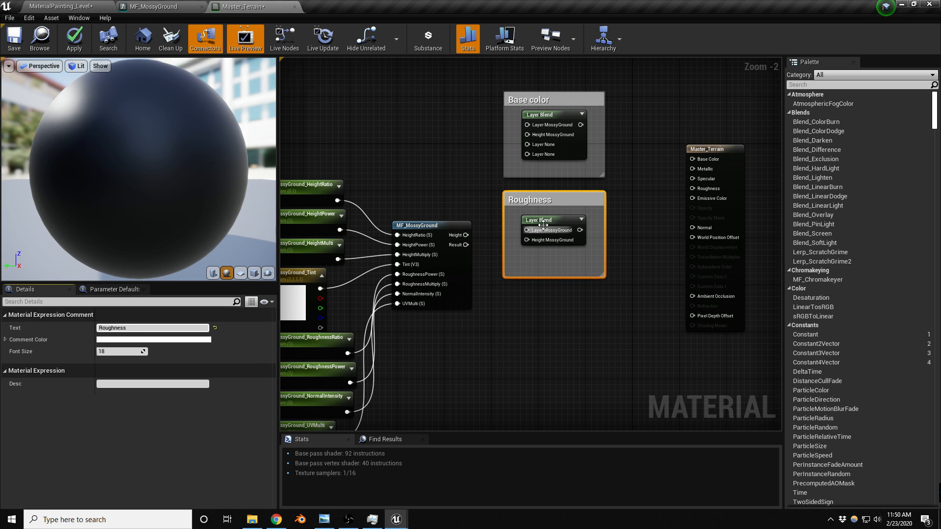
# Duplicate the Roughness comment and its Layer Blend below the first, and delete both Roughness groups
pyautogui.click(553, 221)
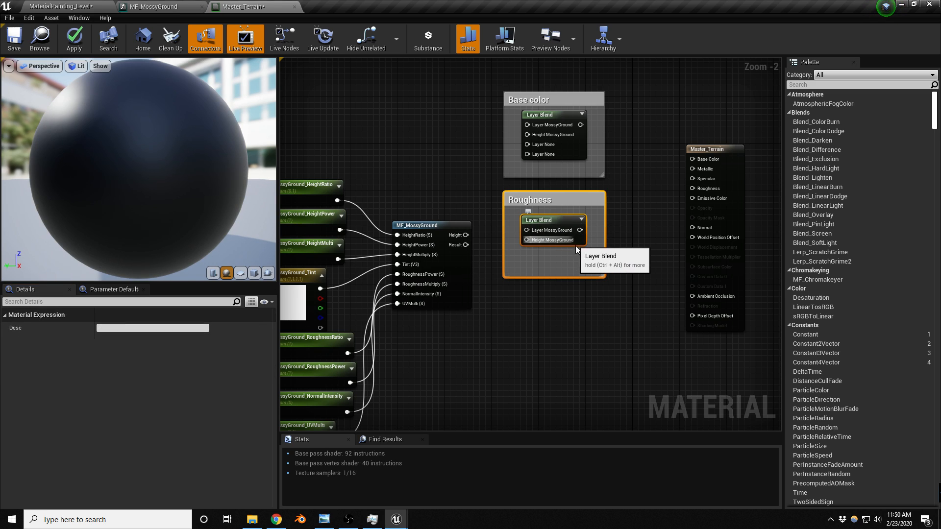
pyautogui.hotkey('ctrl', 'w')
pyautogui.moveTo(615, 227); pyautogui.dragTo(552, 292)
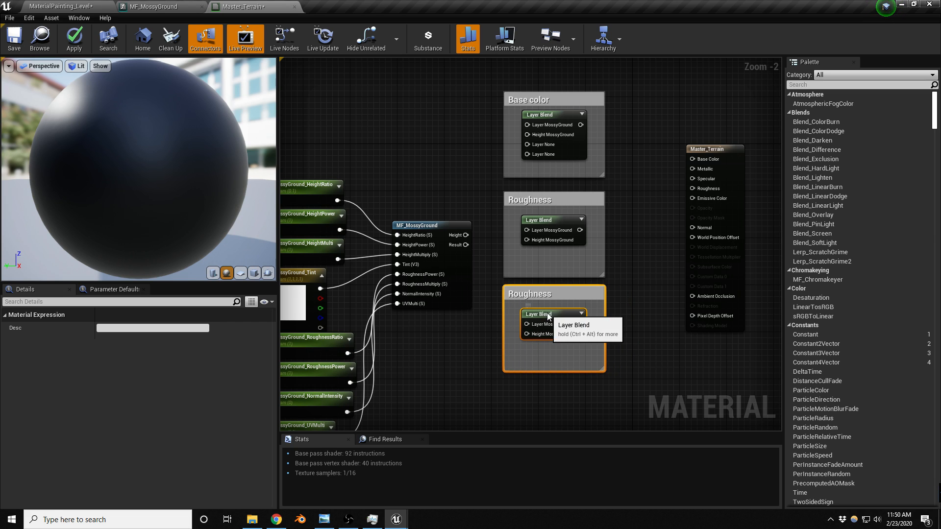
pyautogui.click(545, 315)
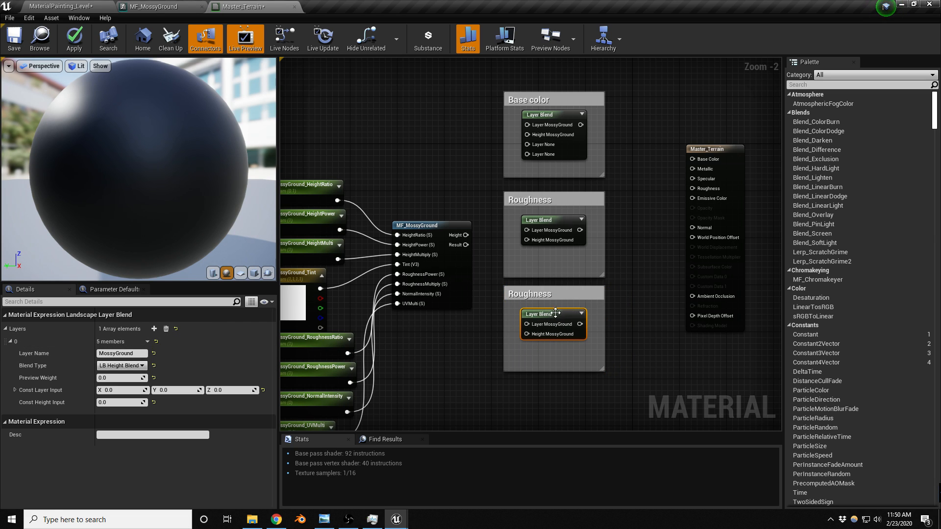
pyautogui.moveTo(489, 192); pyautogui.dragTo(607, 370)
pyautogui.press('Delete')
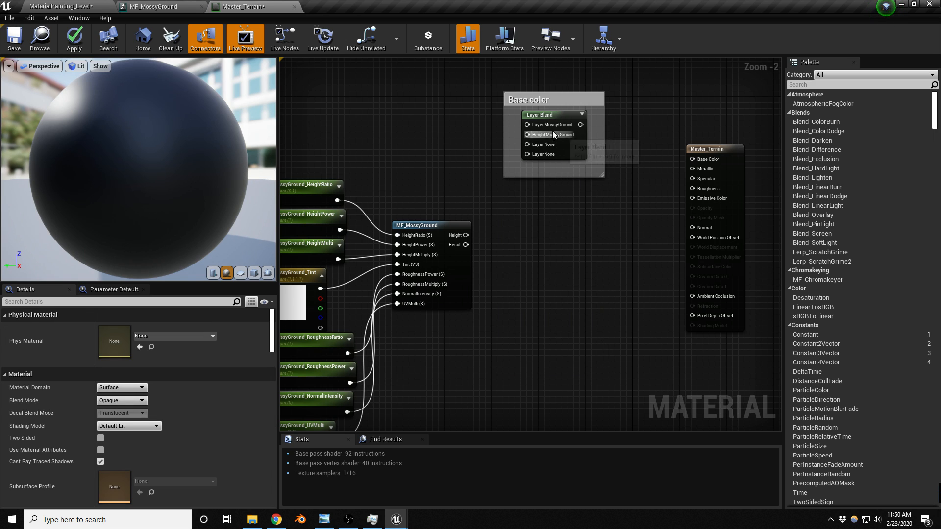
# Name layer 1 of the Base color Layer Blend SwampWater and set its blend type to LB Height Blend
pyautogui.click(552, 115)
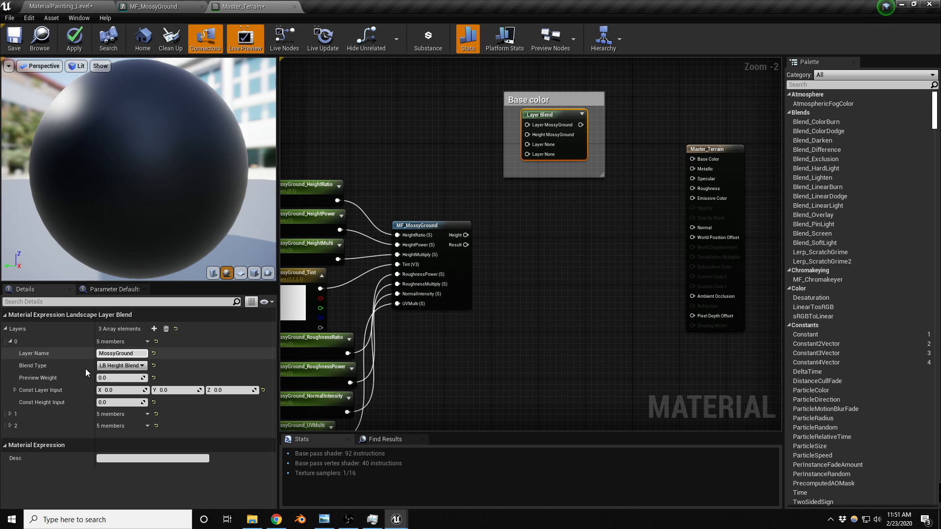
pyautogui.click(10, 415)
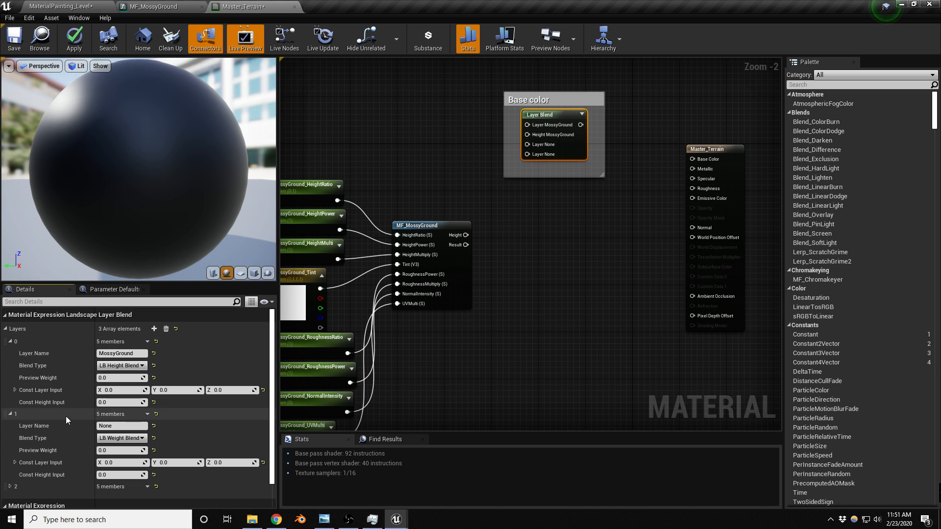
pyautogui.click(128, 426)
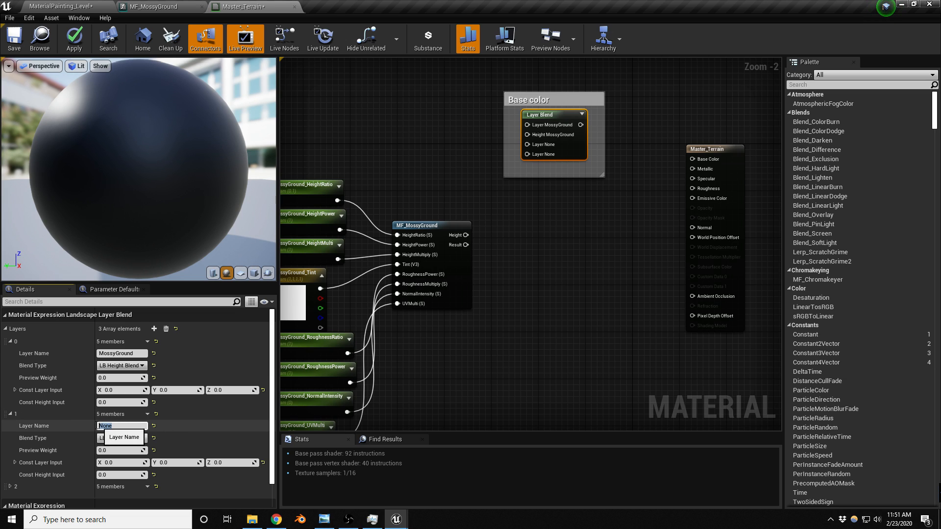
pyautogui.write('SwampWater')
pyautogui.press('Return')
pyautogui.click(106, 438)
pyautogui.click(116, 459)
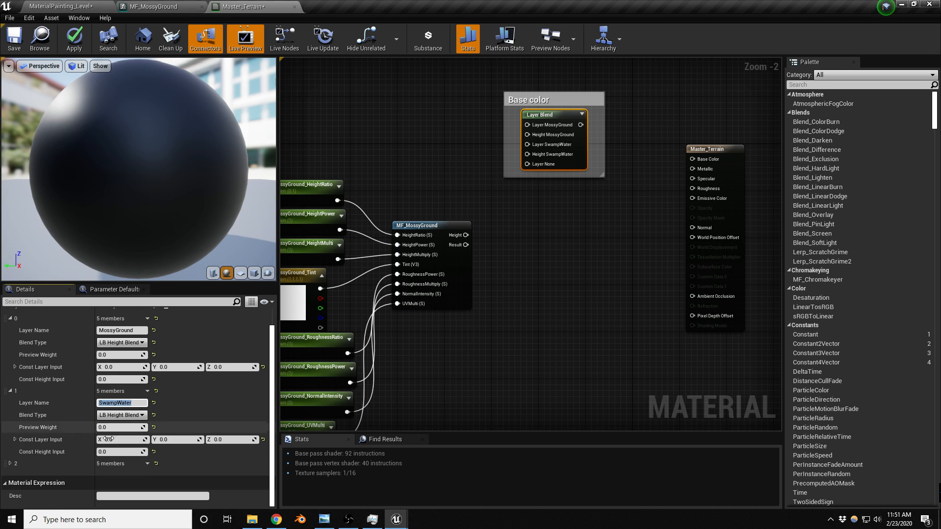
# Name layer 2 of the Base color Layer Blend WetSand
pyautogui.click(9, 463)
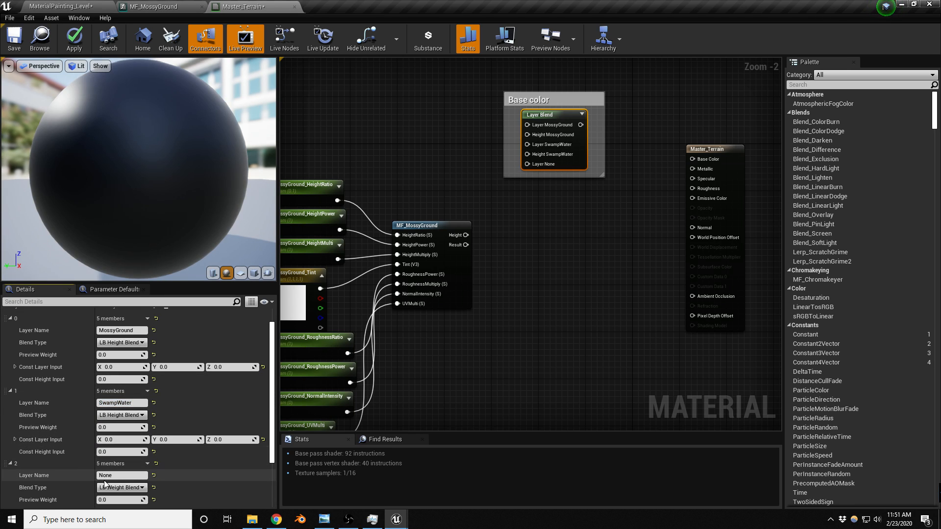
pyautogui.click(116, 475)
pyautogui.press('Return')
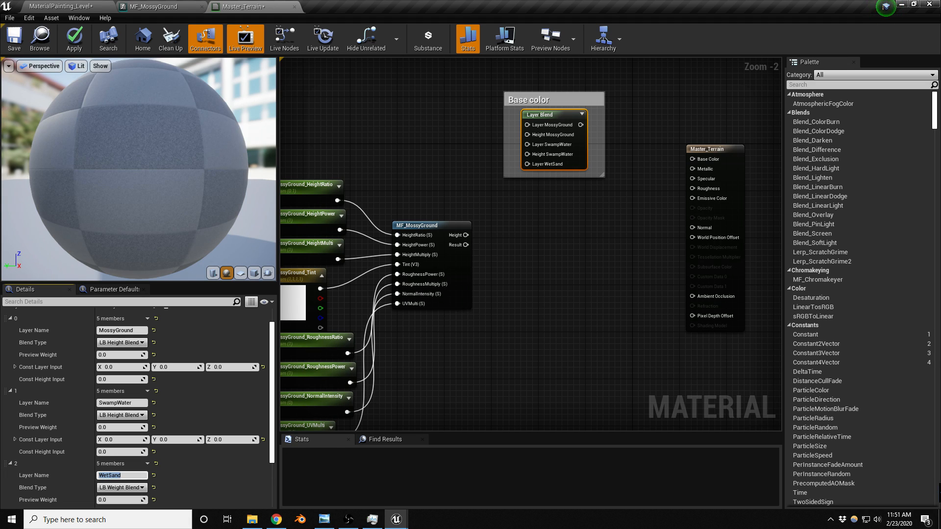
# Set layer 2 (WetSand) of the Base color Layer Blend to LB Height Blend and enlarge the comment box to enclose the node
pyautogui.click(122, 487)
pyautogui.click(117, 478)
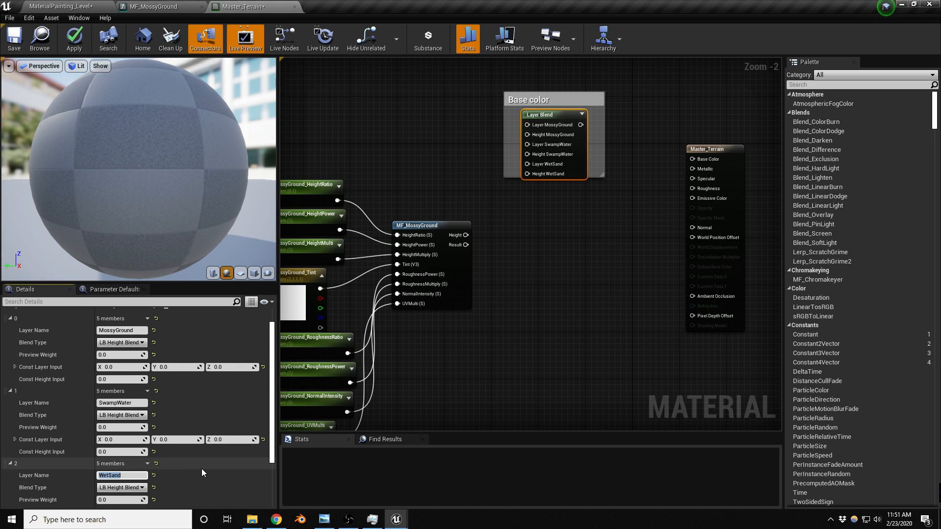
pyautogui.moveTo(523, 269); pyautogui.dragTo(491, 303, button='right')
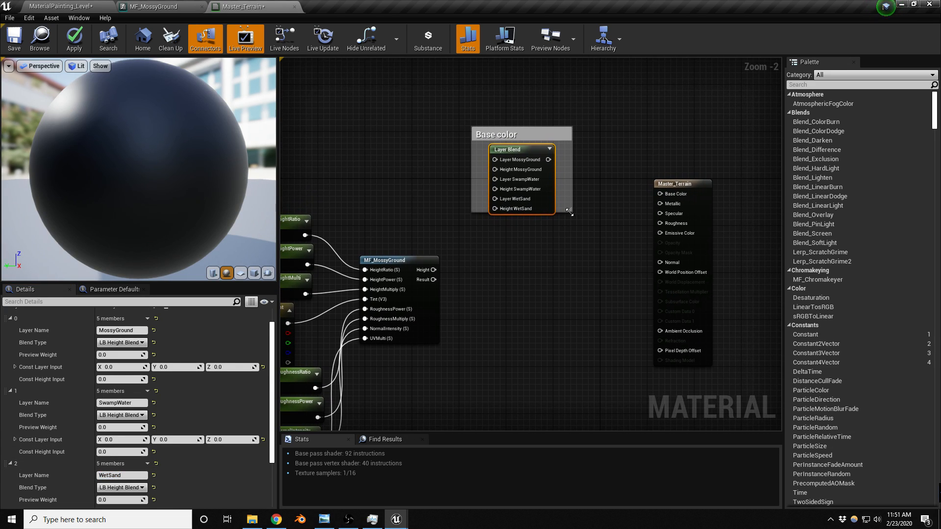
pyautogui.moveTo(570, 212); pyautogui.dragTo(574, 224)
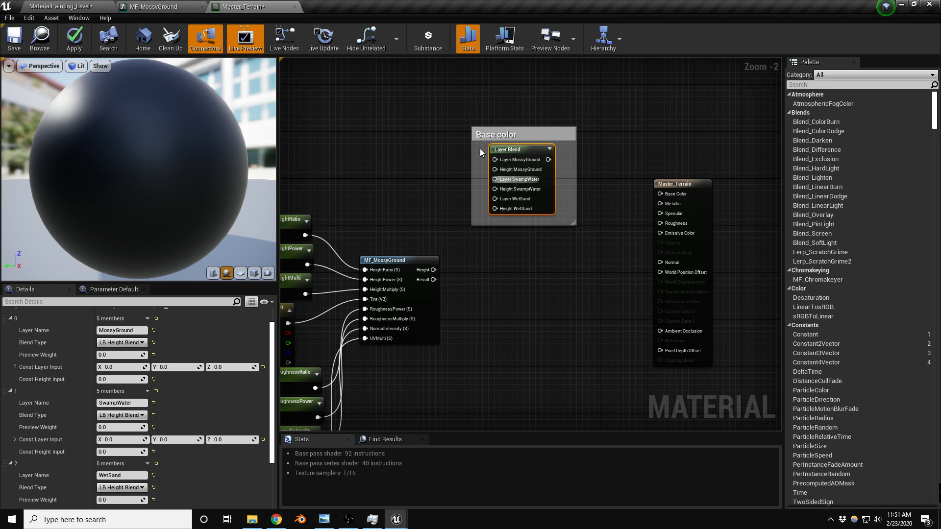
# Duplicate the Base color comment with its Layer Blend twice and stack the two copies in a column below the original
pyautogui.moveTo(444, 102); pyautogui.dragTo(488, 248)
pyautogui.hotkey('ctrl', 'c')
pyautogui.hotkey('ctrl', 'v')
pyautogui.moveTo(588, 242); pyautogui.dragTo(599, 142, button='right')
pyautogui.hotkey('ctrl', 'v')
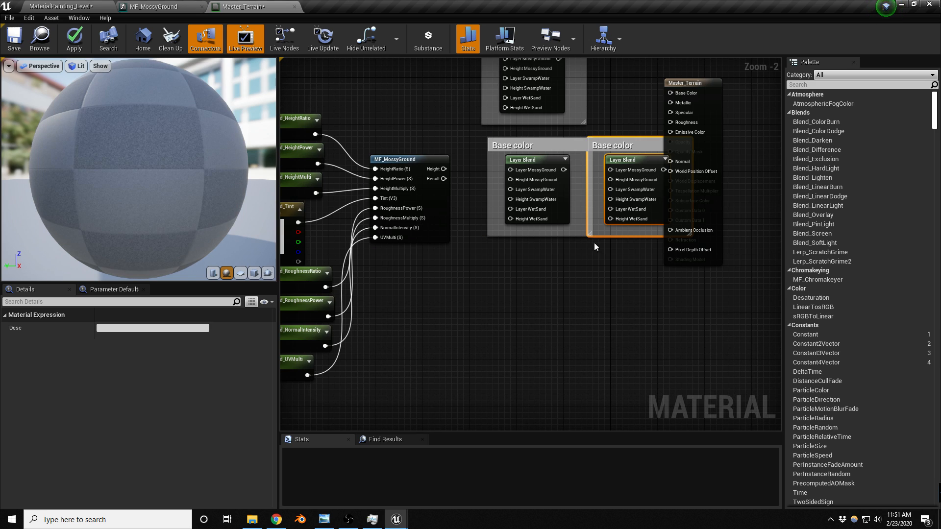
pyautogui.moveTo(617, 155); pyautogui.dragTo(515, 296)
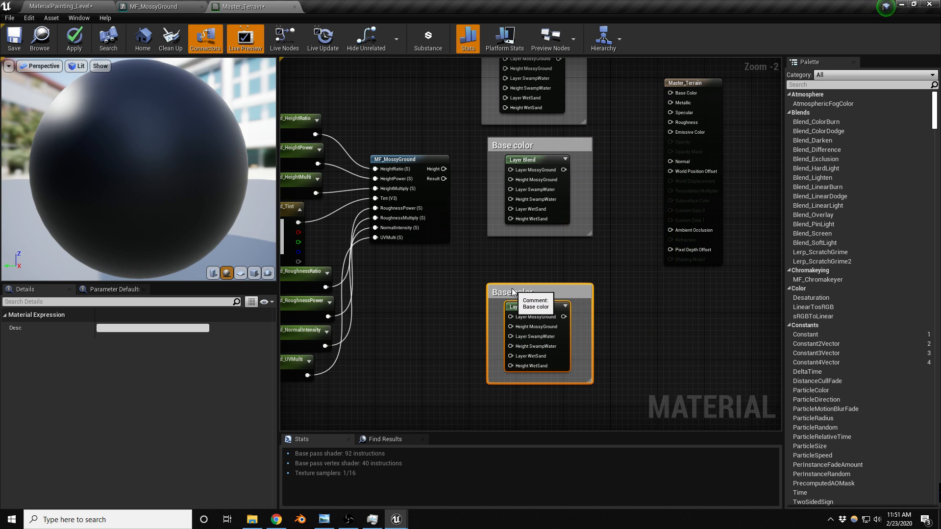
pyautogui.moveTo(506, 149); pyautogui.dragTo(505, 160)
# Open the title of the middle Base color comment for editing
pyautogui.moveTo(582, 111); pyautogui.dragTo(601, 187, button='right')
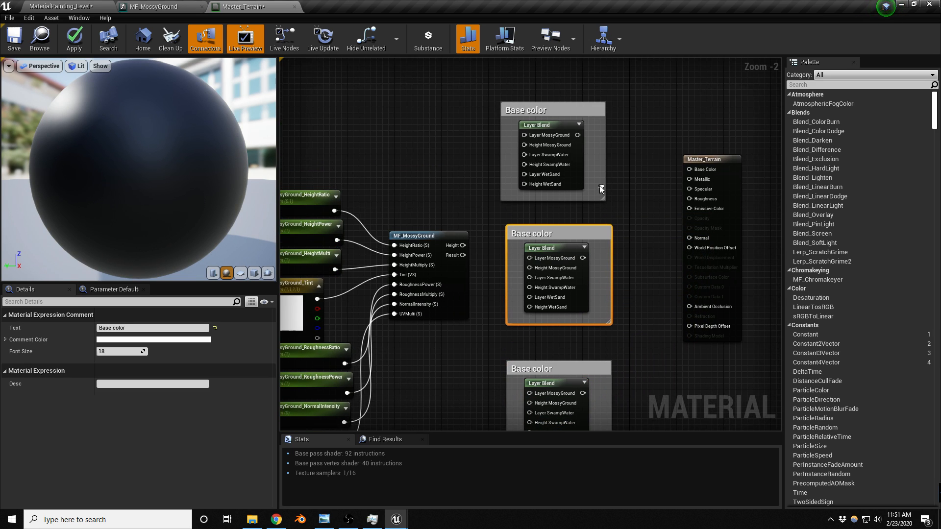
pyautogui.doubleClick(540, 231)
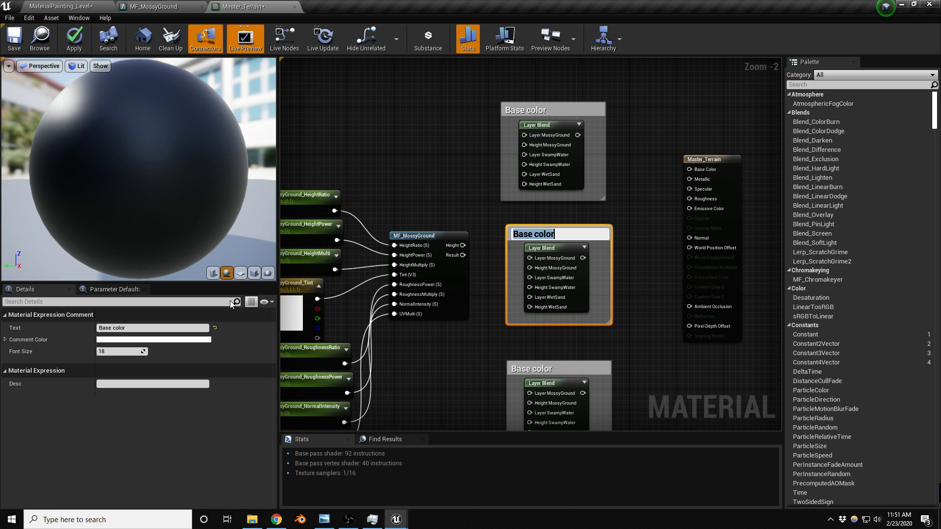
# Rename the middle Layer Blend node's comment box as Roughness
pyautogui.moveTo(138, 329); pyautogui.dragTo(89, 334)
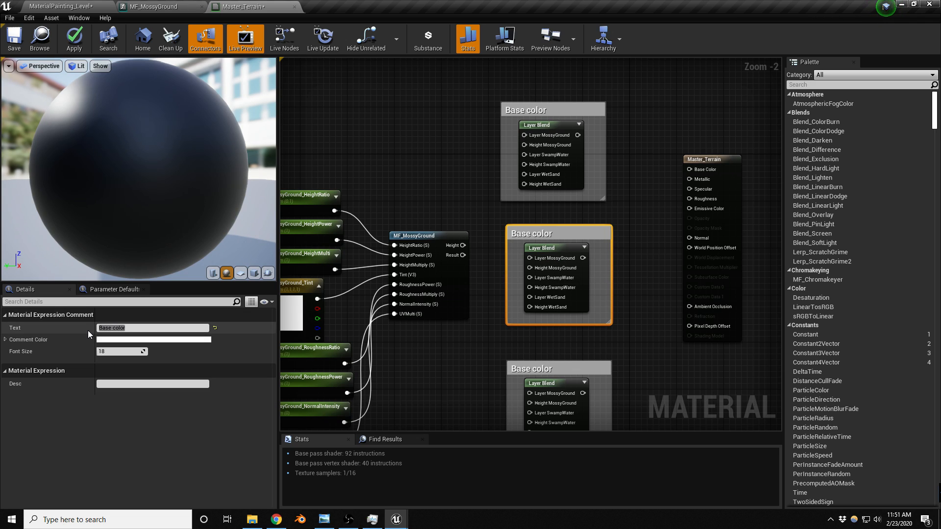
pyautogui.click(120, 330)
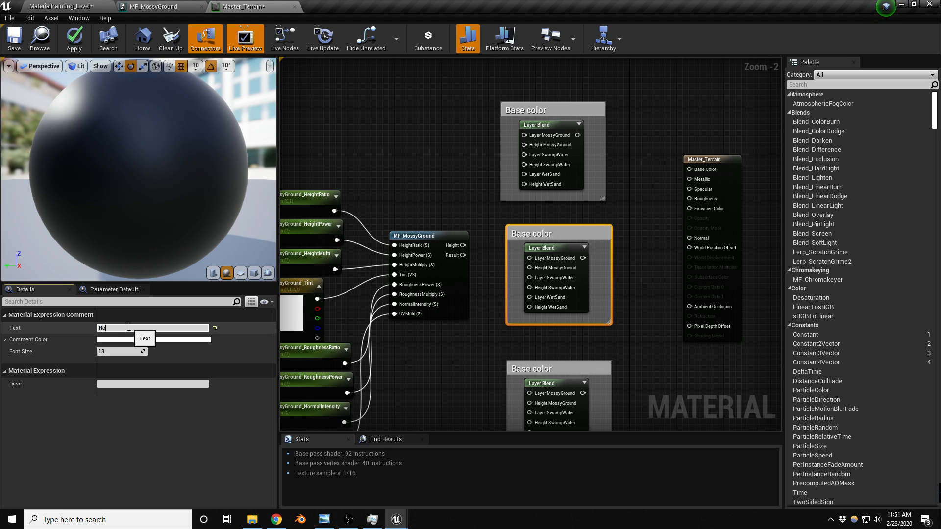
pyautogui.write('Roughness')
pyautogui.press('Return')
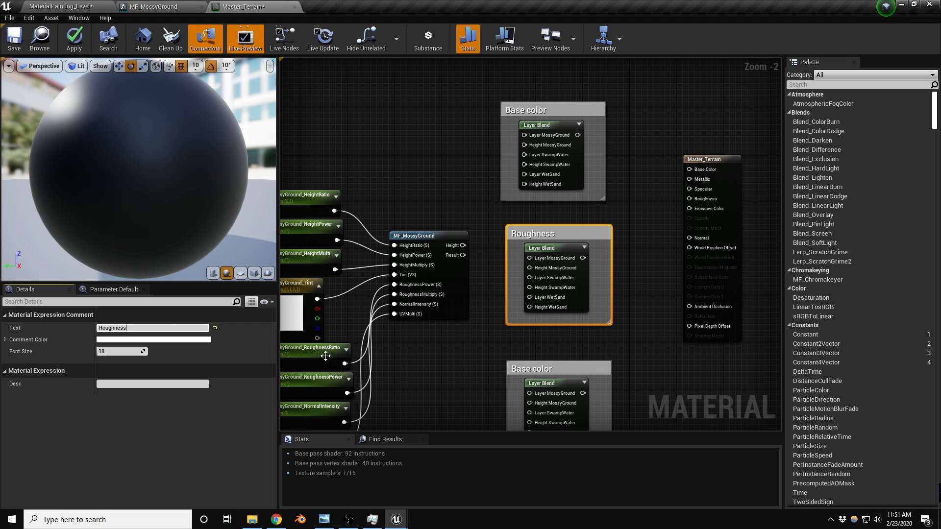
# Rename the lowest Layer Blend node's comment box as Normal
pyautogui.click(534, 368)
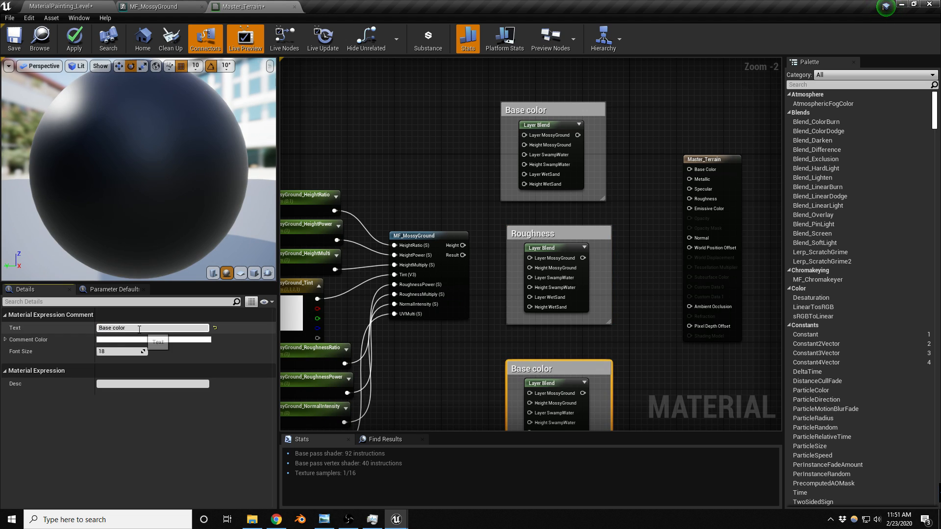
pyautogui.moveTo(139, 328); pyautogui.dragTo(98, 328)
pyautogui.press('Return')
pyautogui.scroll(-2, 512, 174)
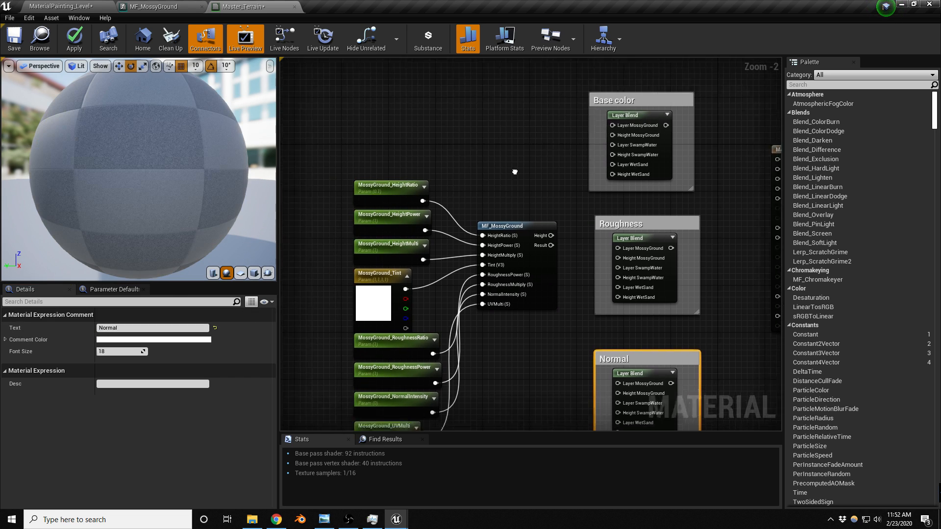
# Group the MossyGround parameter nodes and the MF_MossyGround function in a comment box titled Mossy Ground
pyautogui.moveTo(431, 163); pyautogui.dragTo(576, 349)
pyautogui.moveTo(547, 205); pyautogui.dragTo(483, 116)
pyautogui.moveTo(506, 176); pyautogui.dragTo(564, 247, button='right')
pyautogui.scroll(4, 657, 206)
pyautogui.scroll(-3, 485, 256)
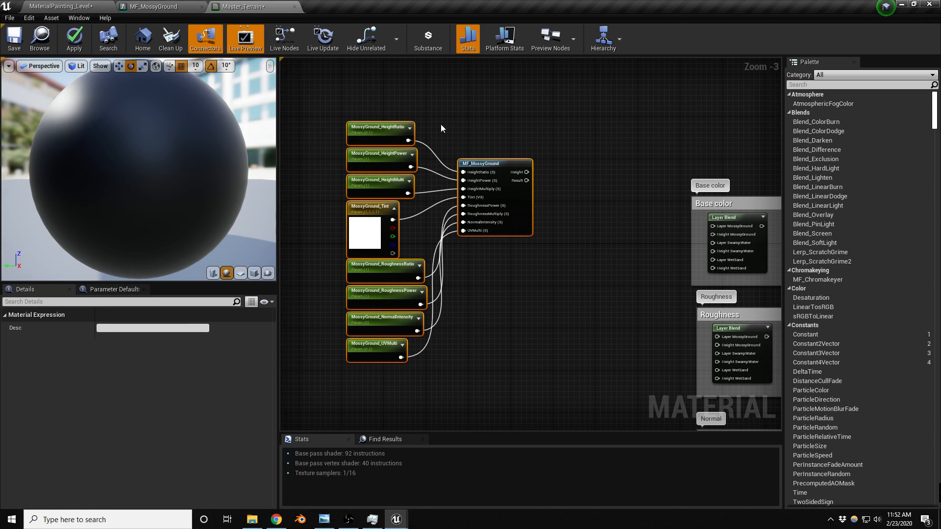
pyautogui.click(461, 111)
pyautogui.moveTo(328, 110); pyautogui.dragTo(390, 368)
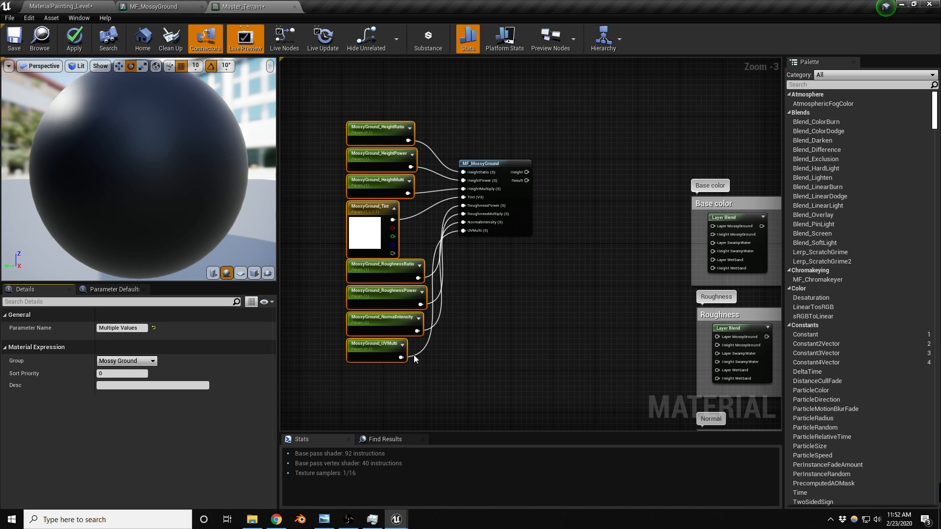
pyautogui.moveTo(321, 83); pyautogui.dragTo(562, 374)
pyautogui.press('c')
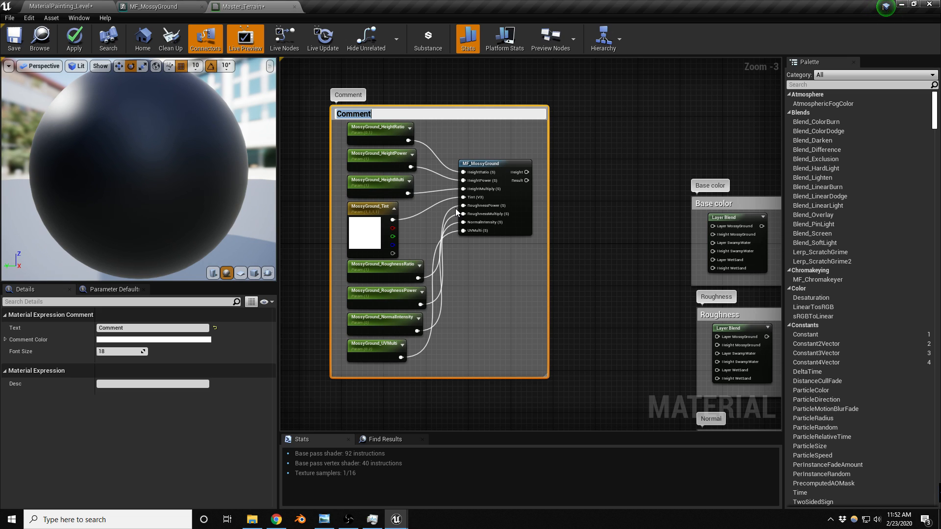
pyautogui.write('Mossy Ground')
pyautogui.press('Return')
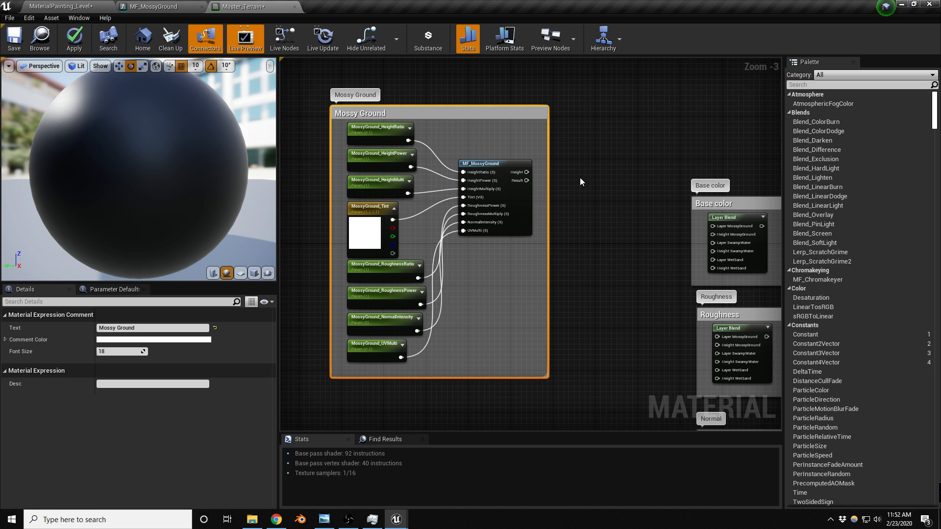
# Move the Mossy Ground comment box farther from the Layer Blend groups and widen it to make room beside MF_MossyGround
pyautogui.scroll(-1, 595, 184)
pyautogui.scroll(1, 635, 188)
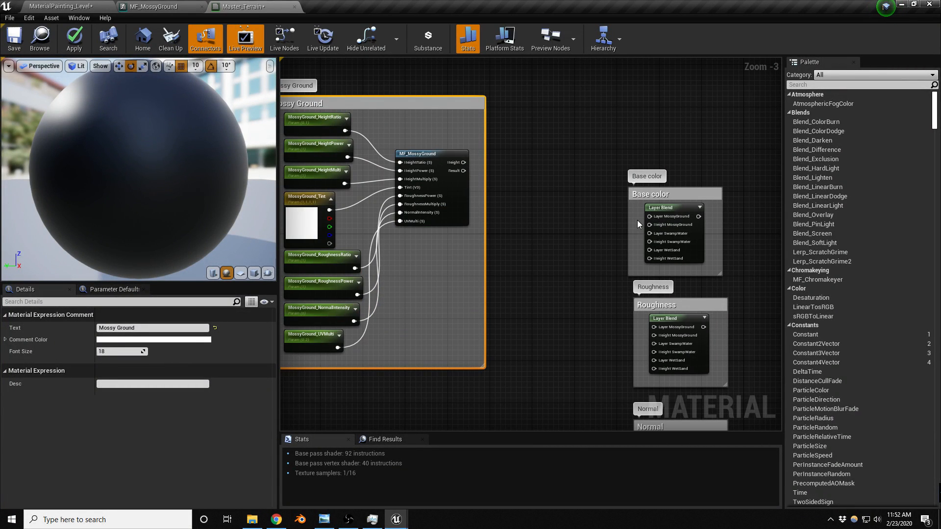
pyautogui.moveTo(509, 232); pyautogui.dragTo(585, 240, button='right')
pyautogui.moveTo(354, 115); pyautogui.dragTo(289, 126)
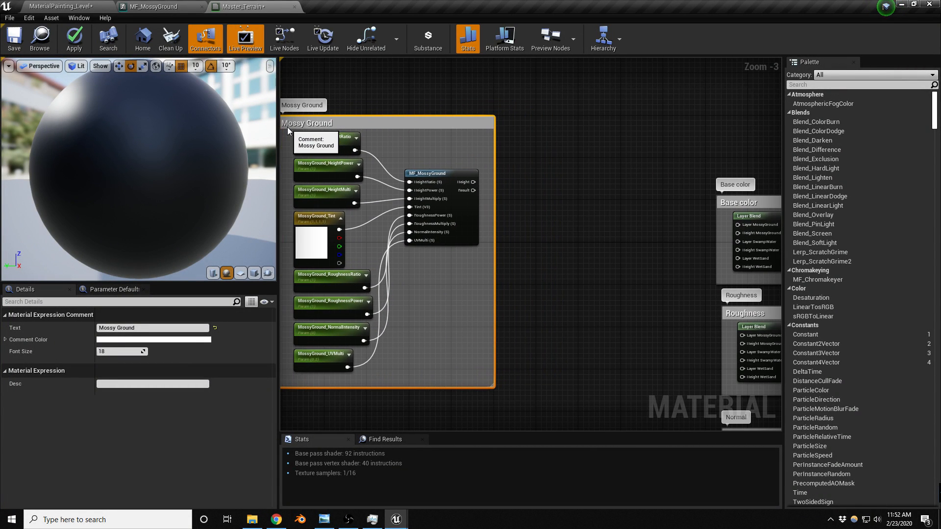
pyautogui.moveTo(495, 195); pyautogui.dragTo(628, 203)
# Add a BreakMaterialAttributes node fed by MF_MossyGround's Result output and align it with the function node
pyautogui.moveTo(473, 190); pyautogui.dragTo(509, 196)
pyautogui.write('break')
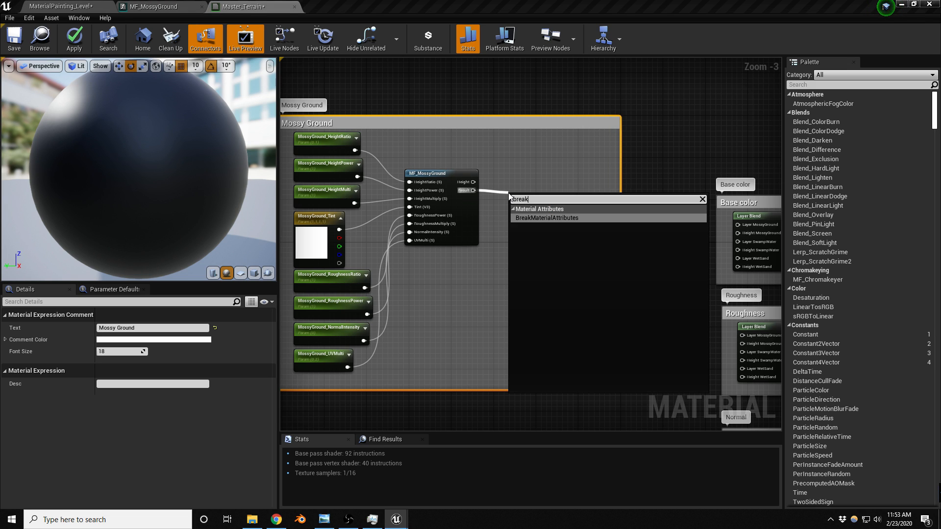
pyautogui.press('Return')
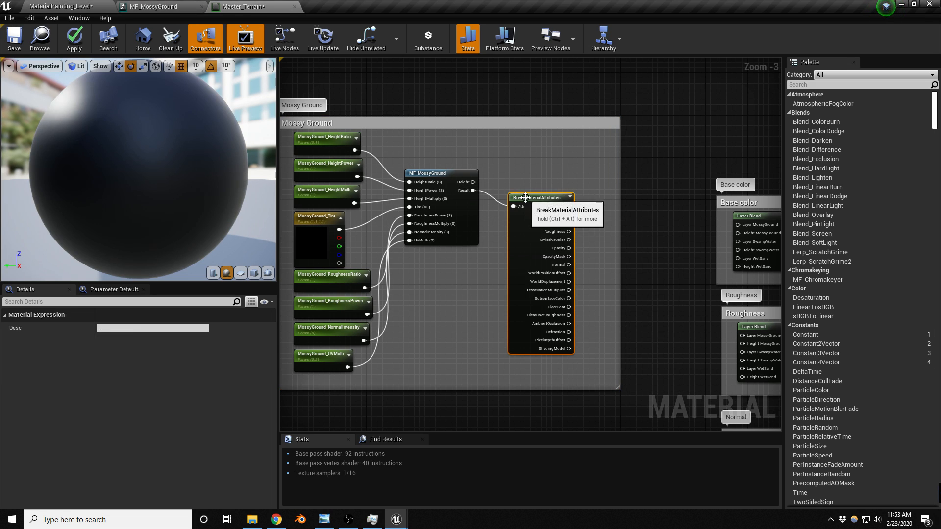
pyautogui.moveTo(528, 204); pyautogui.dragTo(528, 184)
pyautogui.moveTo(671, 216); pyautogui.dragTo(510, 134, button='right')
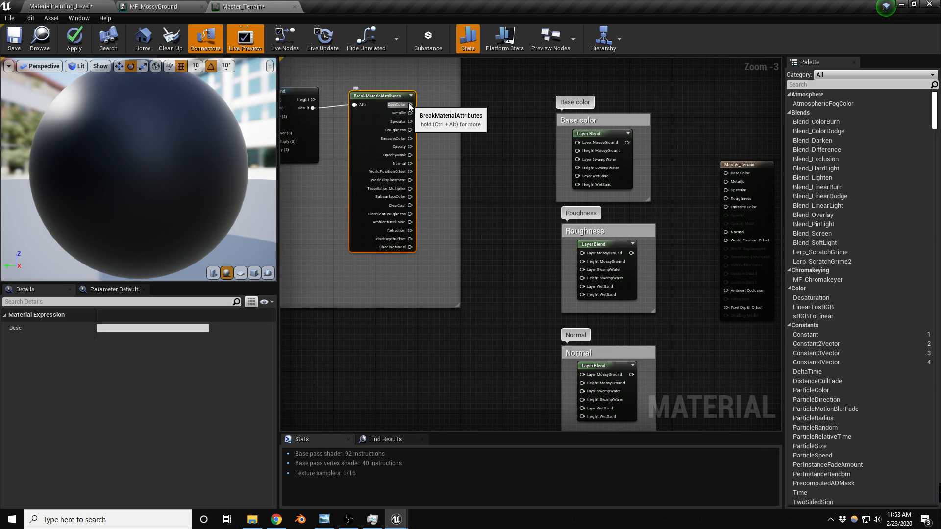
# Connect the BaseColor, Roughness and Normal outputs of BreakMaterialAttributes to the Layer MossyGround inputs of the matching Layer Blend nodes
pyautogui.moveTo(410, 105); pyautogui.dragTo(577, 142)
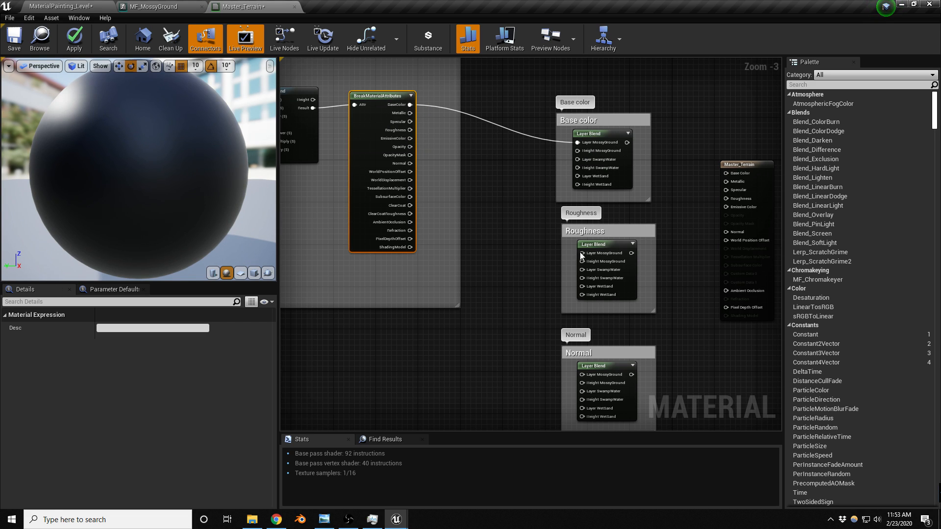
pyautogui.moveTo(410, 130); pyautogui.dragTo(582, 253)
pyautogui.moveTo(410, 163); pyautogui.dragTo(582, 375)
# Connect the three Layer Blend outputs to the Base Color, Roughness and Normal inputs of Master_Terrain
pyautogui.moveTo(624, 142); pyautogui.dragTo(726, 173)
pyautogui.moveTo(632, 253); pyautogui.dragTo(726, 198)
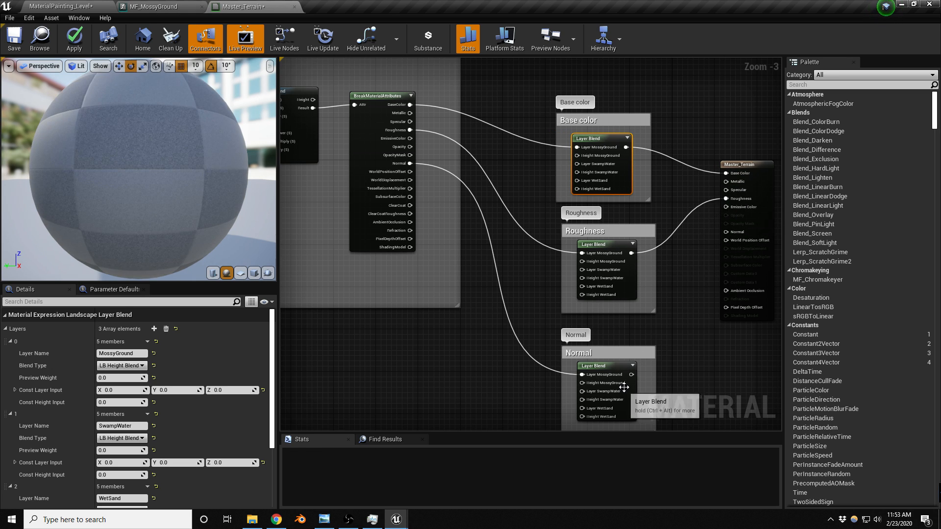
pyautogui.moveTo(632, 374); pyautogui.dragTo(726, 232)
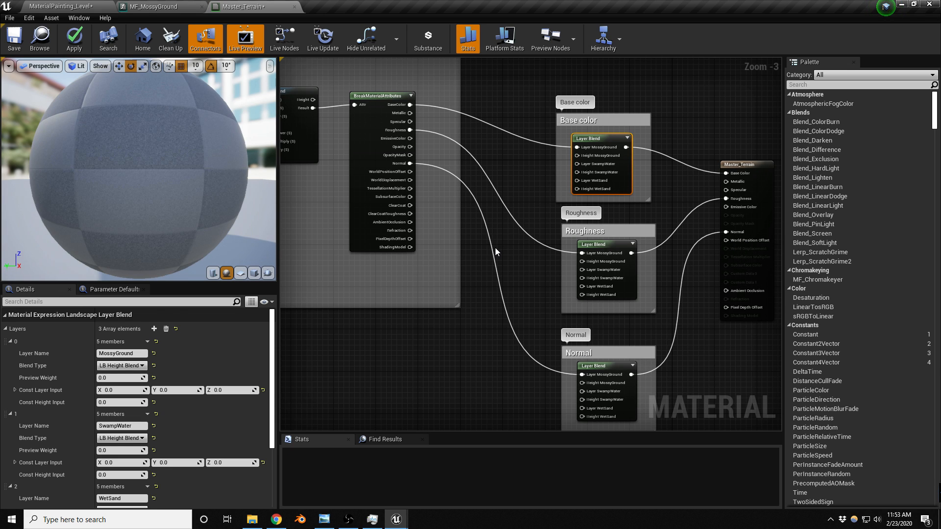
# Connect MF_MossyGround's Height output to the Height MossyGround input of all three Layer Blends, routing the wire through a reroute node above BreakMaterialAttributes
pyautogui.moveTo(617, 149); pyautogui.dragTo(696, 185, button='right')
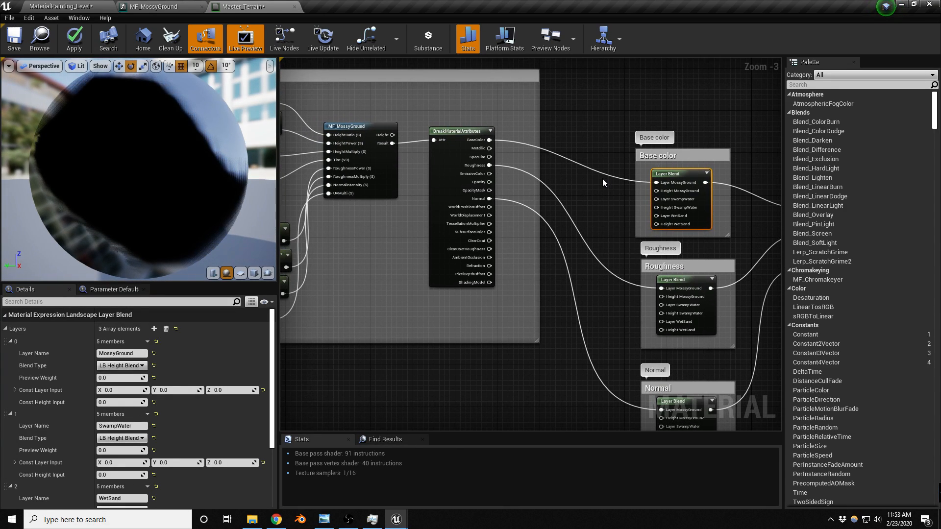
pyautogui.moveTo(392, 135); pyautogui.dragTo(655, 191)
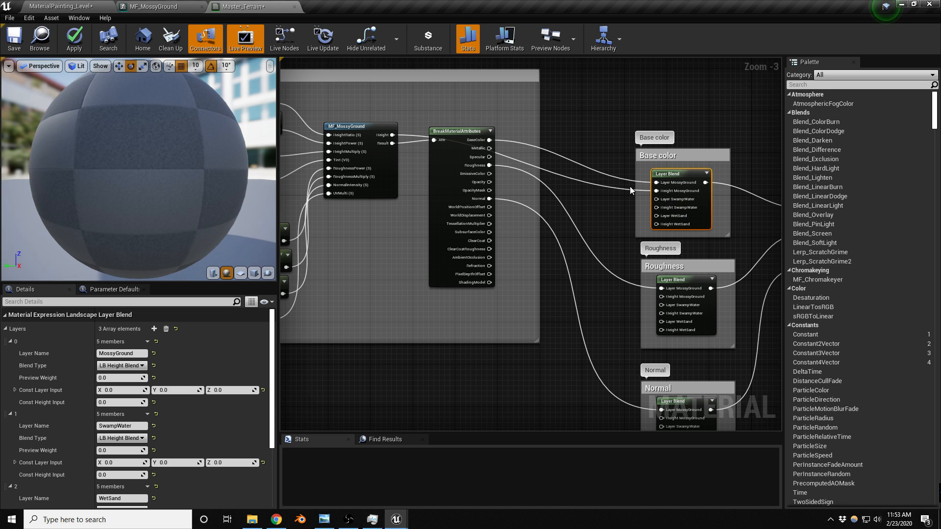
pyautogui.doubleClick(502, 153)
pyautogui.moveTo(505, 157); pyautogui.dragTo(663, 300)
pyautogui.moveTo(543, 240); pyautogui.dragTo(531, 218, button='right')
pyautogui.moveTo(476, 96); pyautogui.dragTo(650, 396)
pyautogui.moveTo(553, 365); pyautogui.dragTo(606, 291, button='right')
pyautogui.scroll(-2, 606, 291)
pyautogui.moveTo(581, 260); pyautogui.dragTo(548, 278, button='right')
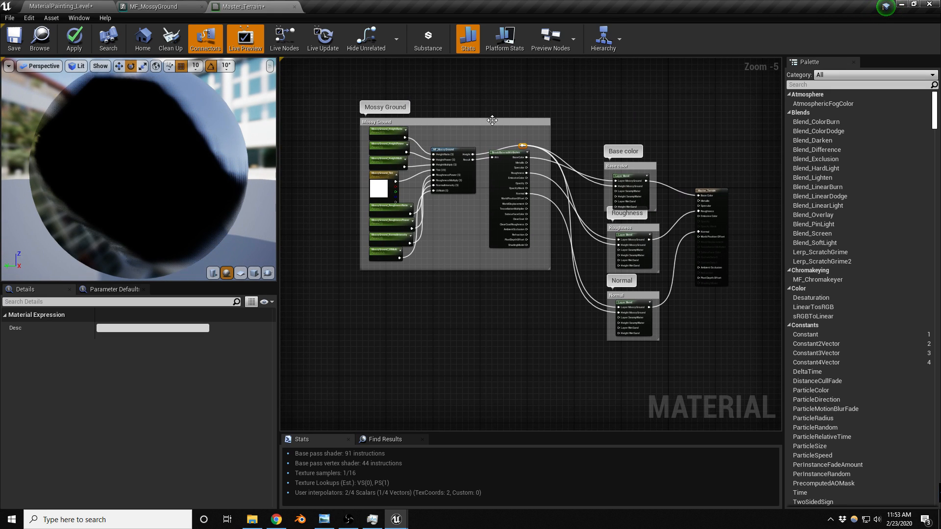
# Duplicate the MF_MossyGround material function in the Surfaces folder and name the copy MF_SwampWater
pyautogui.moveTo(940, 79); pyautogui.dragTo(513, 21)
pyautogui.click(523, 278)
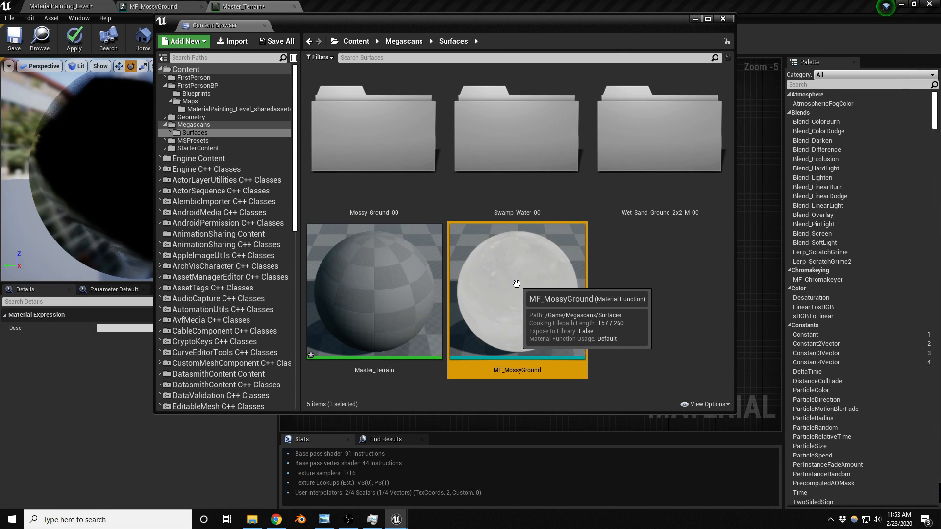
pyautogui.rightClick(516, 283)
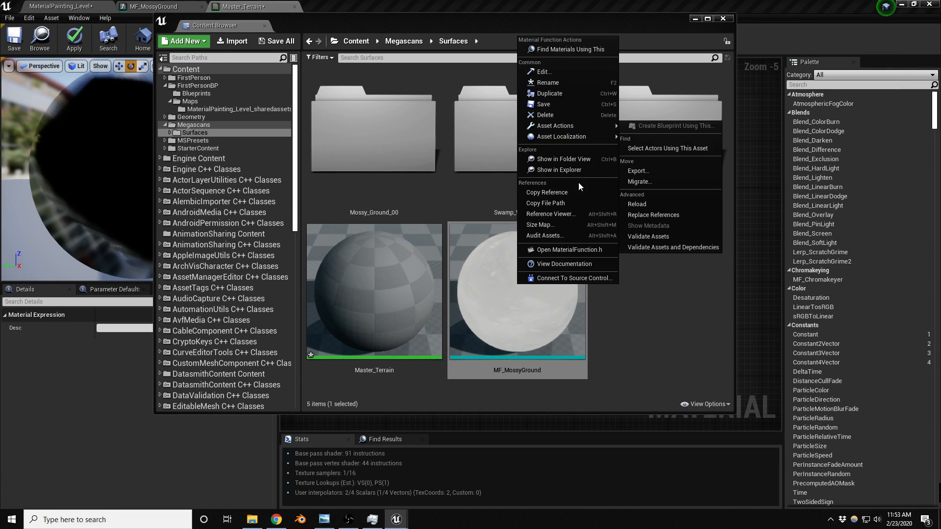
pyautogui.click(571, 94)
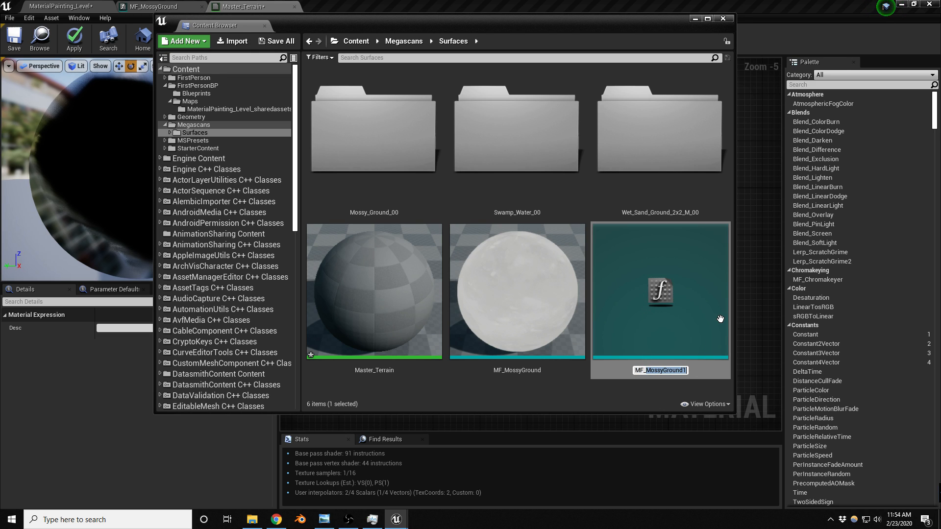
pyautogui.write('SwampWater')
pyautogui.press('Return')
# Open MF_SwampWater and assign ti4hadnr_4K_Displacement to the height Texture Sample that feeds the BumpOffset node
pyautogui.doubleClick(669, 292)
pyautogui.moveTo(394, 20); pyautogui.dragTo(940, 77)
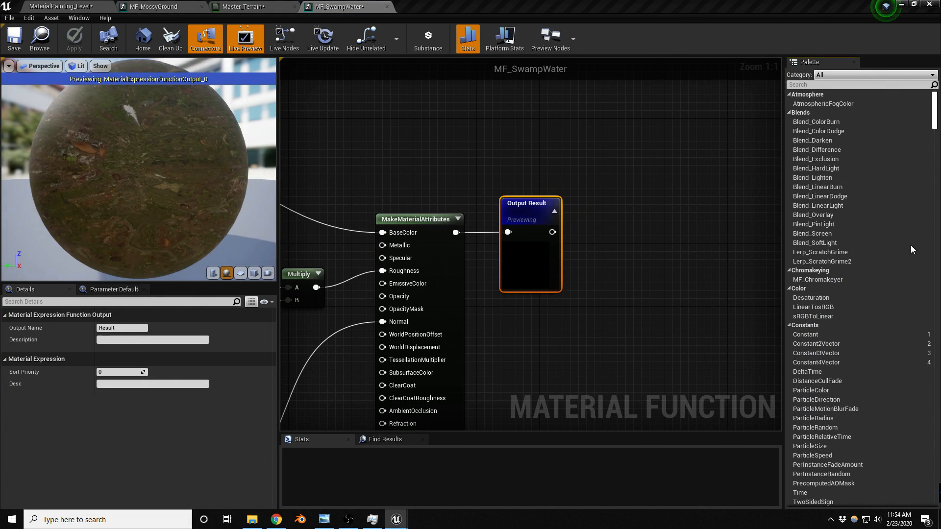
pyautogui.moveTo(519, 183); pyautogui.dragTo(744, 184, button='right')
pyautogui.scroll(-3, 744, 184)
pyautogui.moveTo(417, 231); pyautogui.dragTo(634, 193, button='right')
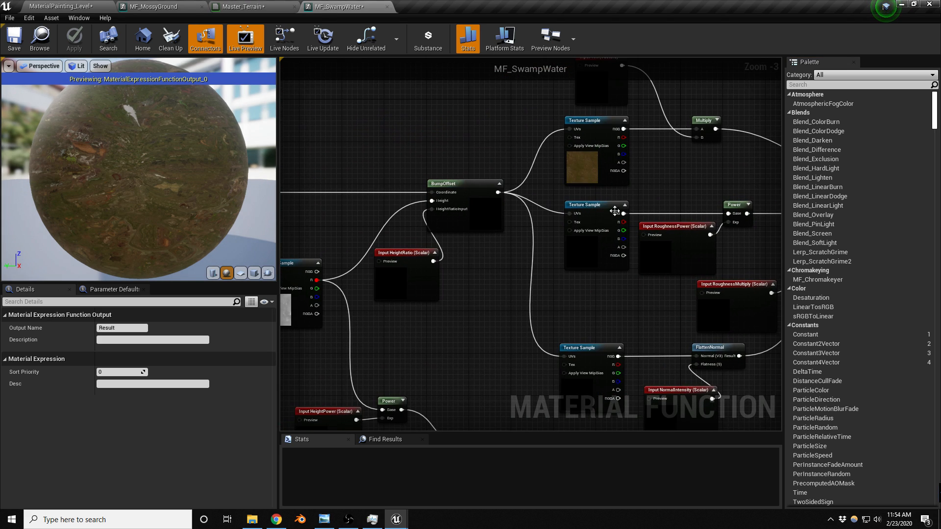
pyautogui.moveTo(346, 316); pyautogui.dragTo(384, 302, button='right')
pyautogui.click(384, 302)
pyautogui.moveTo(514, 309); pyautogui.dragTo(499, 243, button='right')
pyautogui.moveTo(940, 319); pyautogui.dragTo(157, 422)
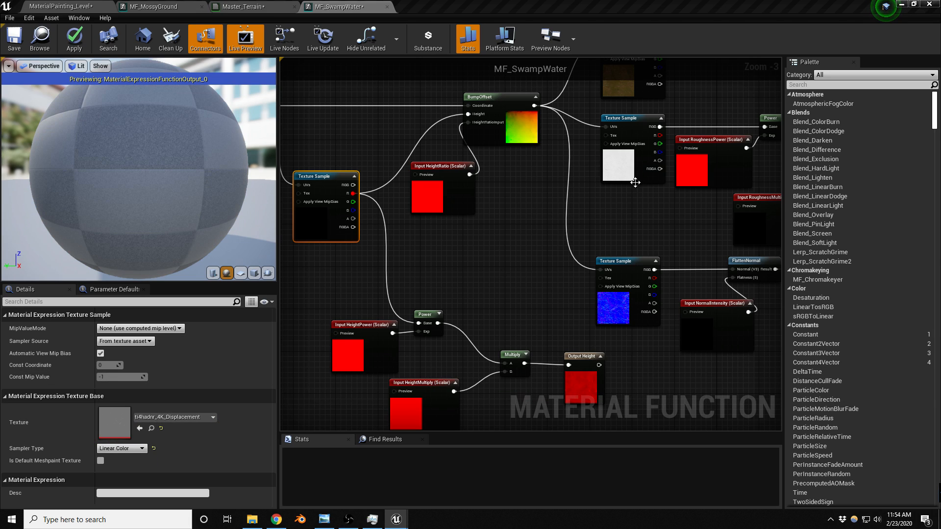
# Assign ti4hadnr_4K_Albedo to the base color Texture Sample and ti4hadnr_4K_Roughness to the roughness Texture Sample
pyautogui.click(619, 86)
pyautogui.moveTo(940, 318); pyautogui.dragTo(122, 422)
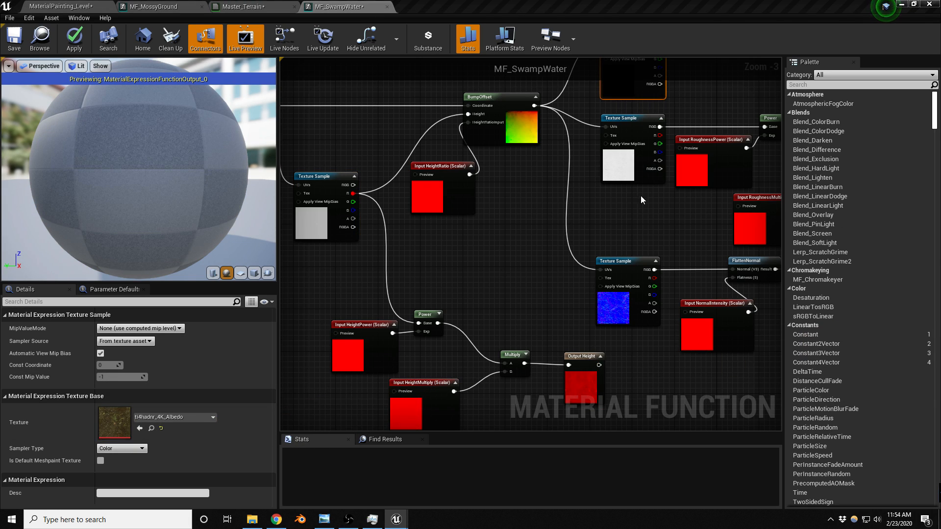
pyautogui.click(624, 167)
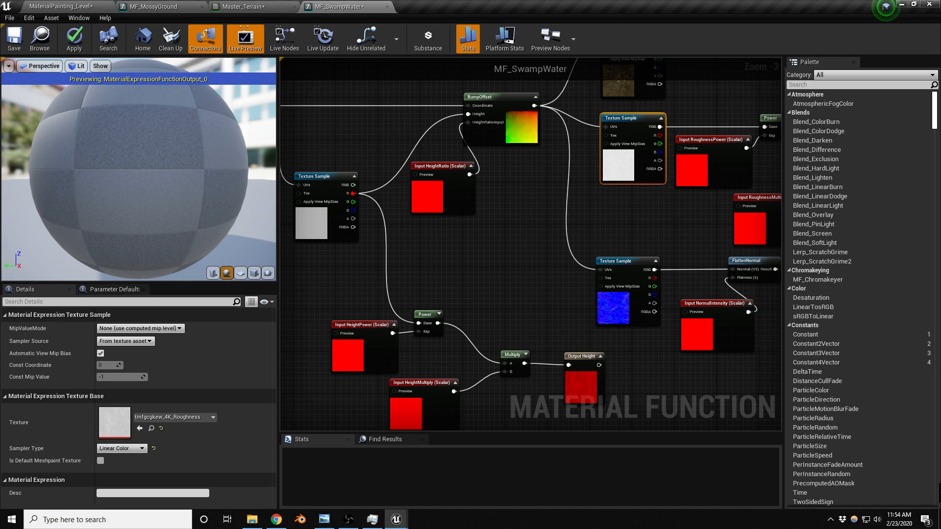
pyautogui.moveTo(940, 441); pyautogui.dragTo(122, 416)
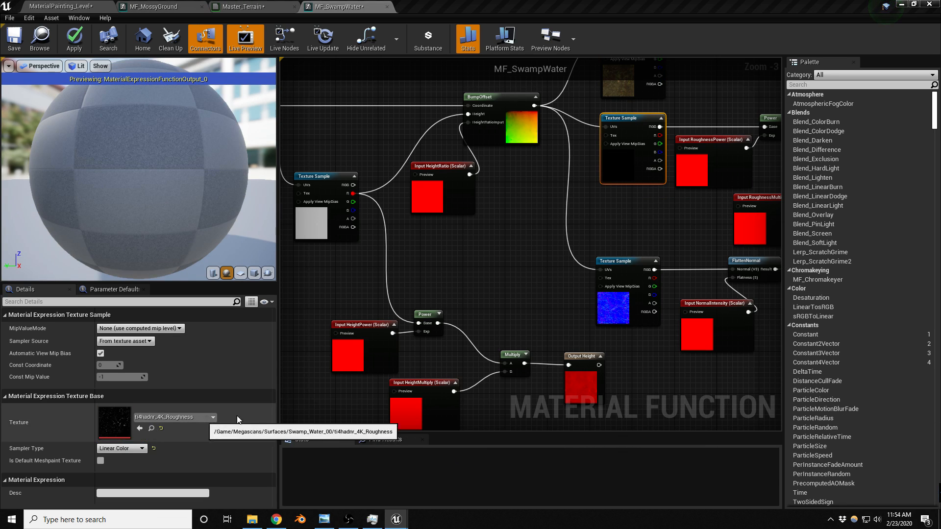
# Assign ti4hadnr_4K_Normal to the Texture Sample feeding FlattenNormal and save the MF_SwampWater function
pyautogui.click(607, 317)
pyautogui.moveTo(940, 426); pyautogui.dragTo(152, 417)
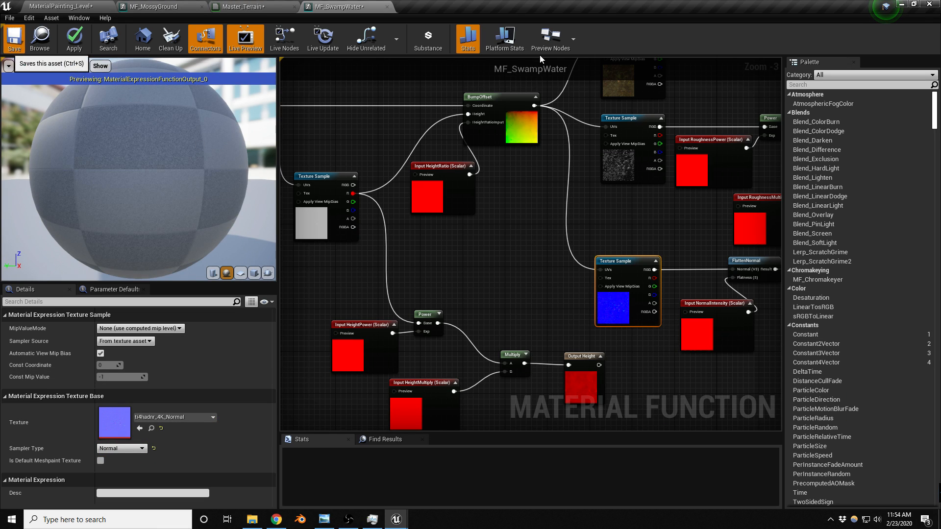
pyautogui.hotkey('ctrl', 's')
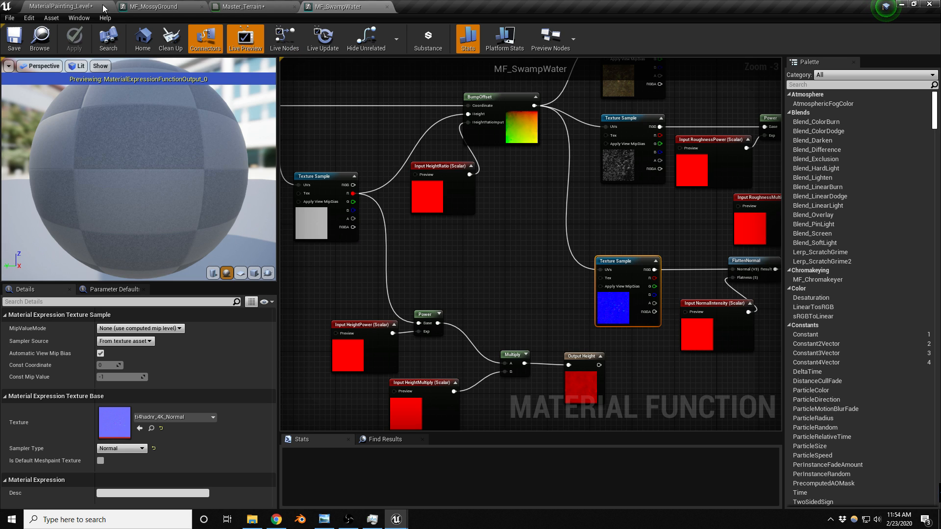
# Duplicate the MF_SwampWater material function in the Surfaces folder and name the copy MF_WetSand
pyautogui.moveTo(0, 91); pyautogui.dragTo(351, 87)
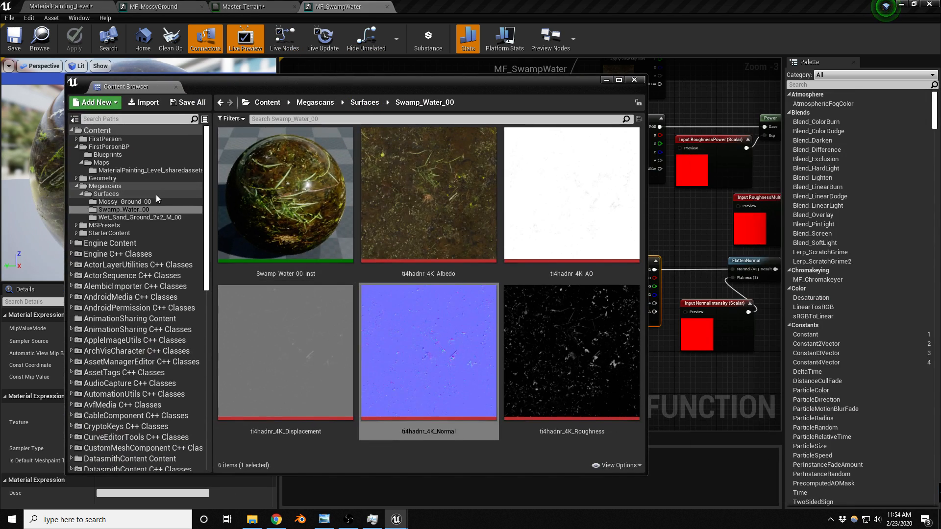
pyautogui.click(117, 195)
pyautogui.rightClick(607, 367)
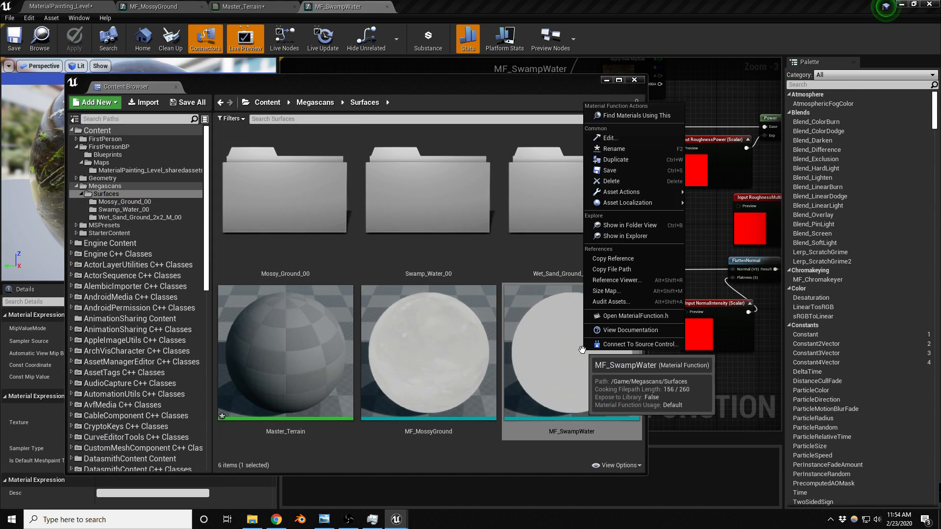
pyautogui.click(637, 160)
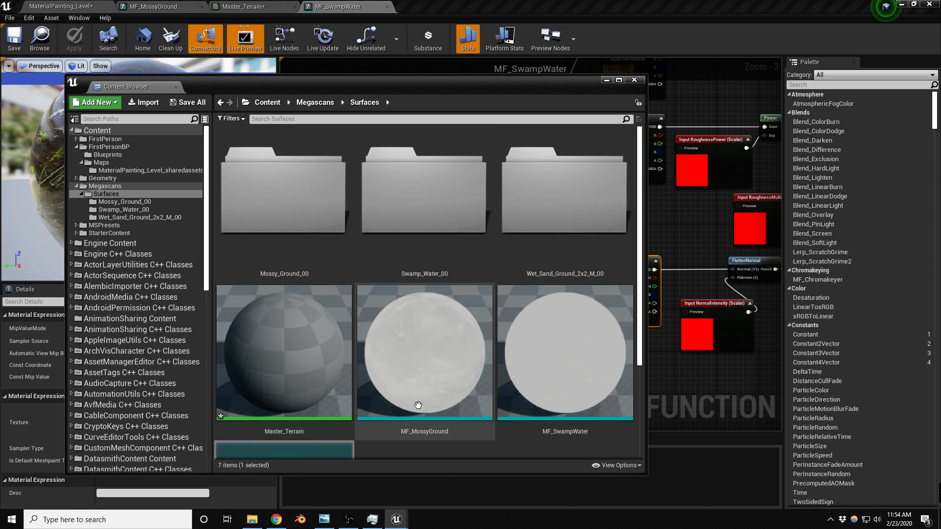
pyautogui.scroll(-2, 343, 422)
pyautogui.scroll(-1, 346, 395)
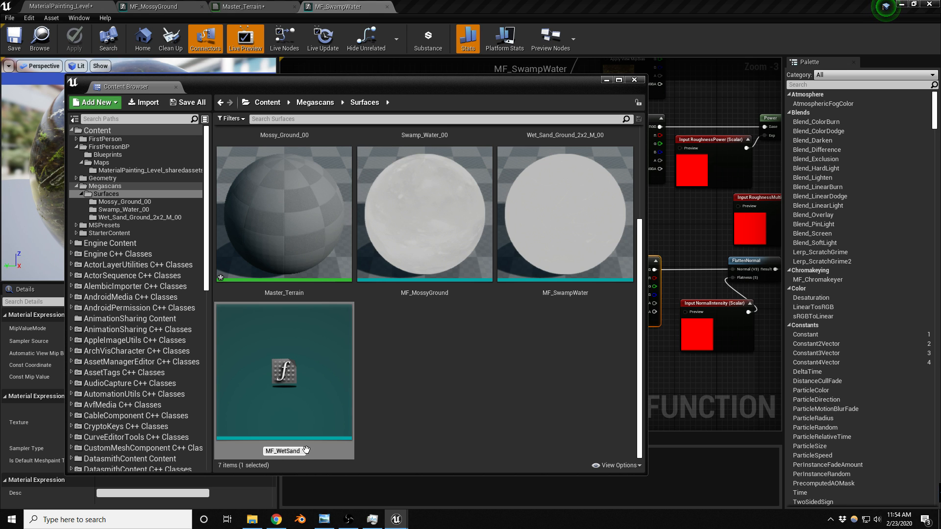
pyautogui.write('MF_WetSand')
pyautogui.press('Return')
# Open MF_WetSand and assign shqnchva_4K_Displacement to the height Texture Sample that feeds the BumpOffset node
pyautogui.doubleClick(306, 451)
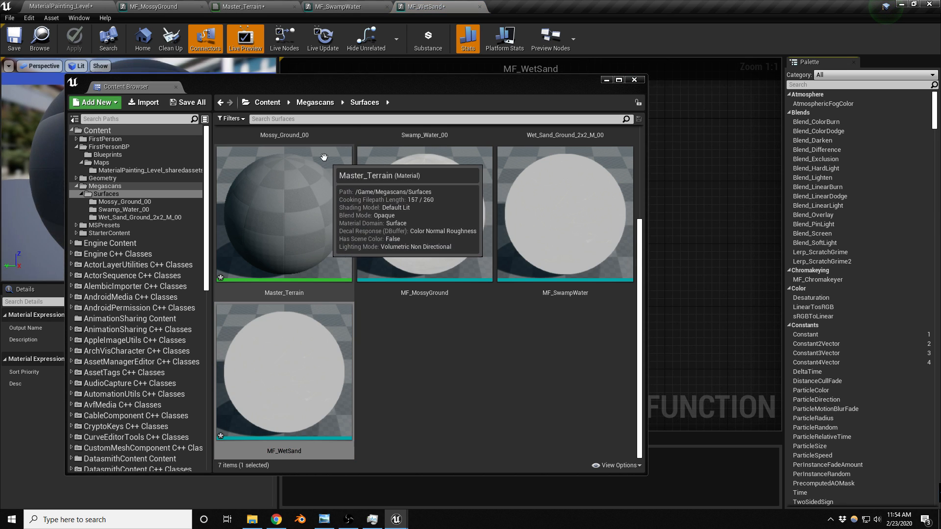
pyautogui.moveTo(284, 87); pyautogui.dragTo(940, 74)
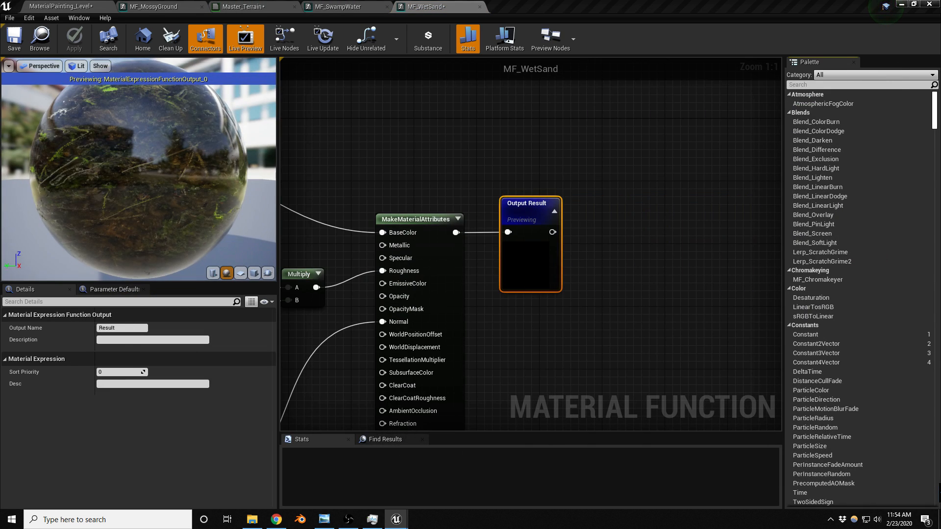
pyautogui.moveTo(456, 282); pyautogui.dragTo(687, 249, button='right')
pyautogui.scroll(-1, 687, 249)
pyautogui.moveTo(479, 204); pyautogui.dragTo(662, 216, button='right')
pyautogui.moveTo(564, 231); pyautogui.dragTo(771, 186, button='right')
pyautogui.moveTo(542, 307); pyautogui.dragTo(671, 240, button='right')
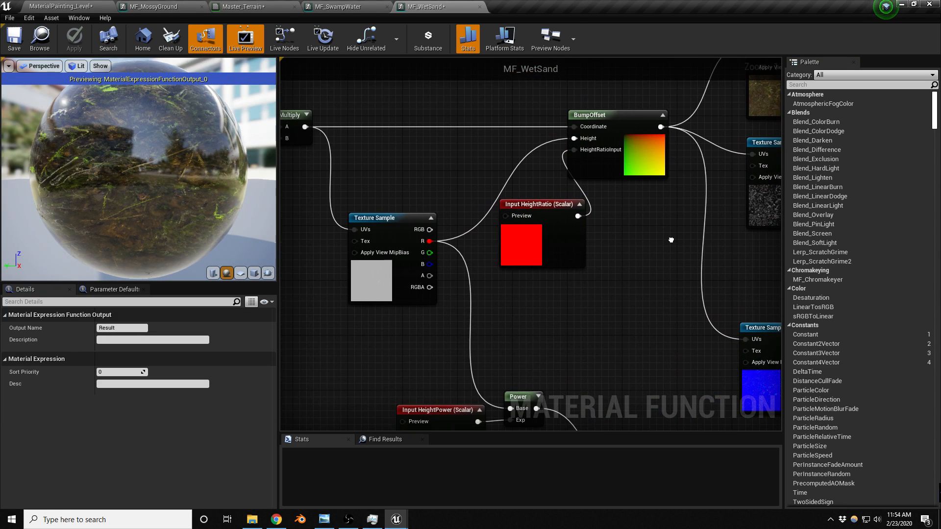
pyautogui.click(370, 272)
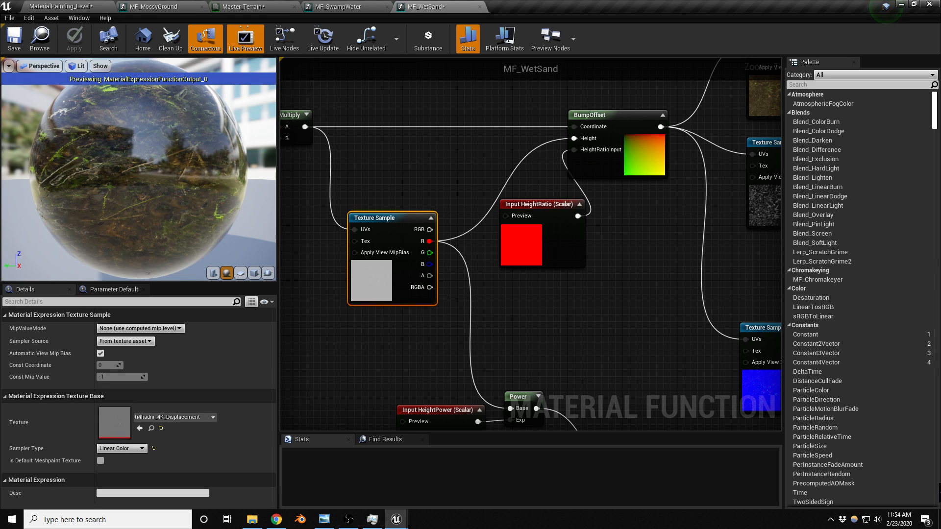
pyautogui.moveTo(939, 338); pyautogui.dragTo(124, 425)
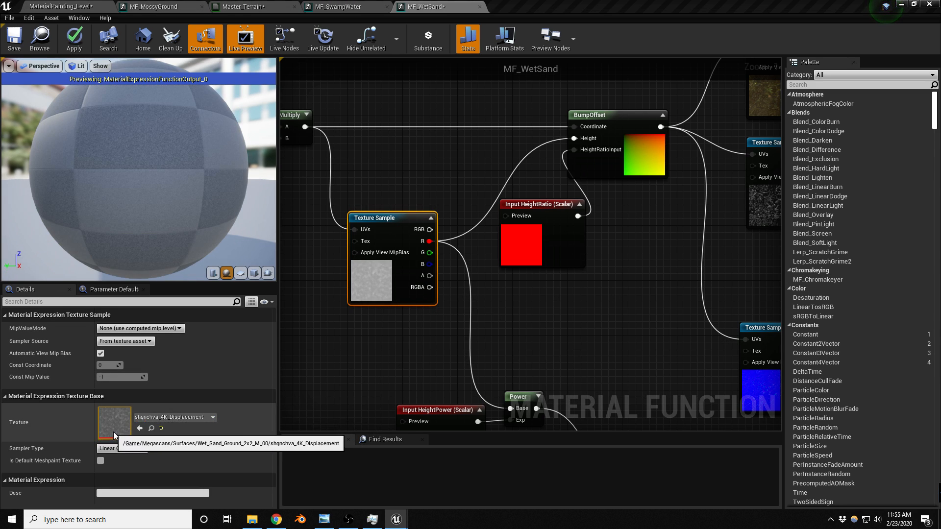
# Assign shqnchva_4K_Albedo to the base color Texture Sample and the wet sand roughness texture to the roughness Texture Sample
pyautogui.moveTo(632, 320); pyautogui.dragTo(513, 331, button='right')
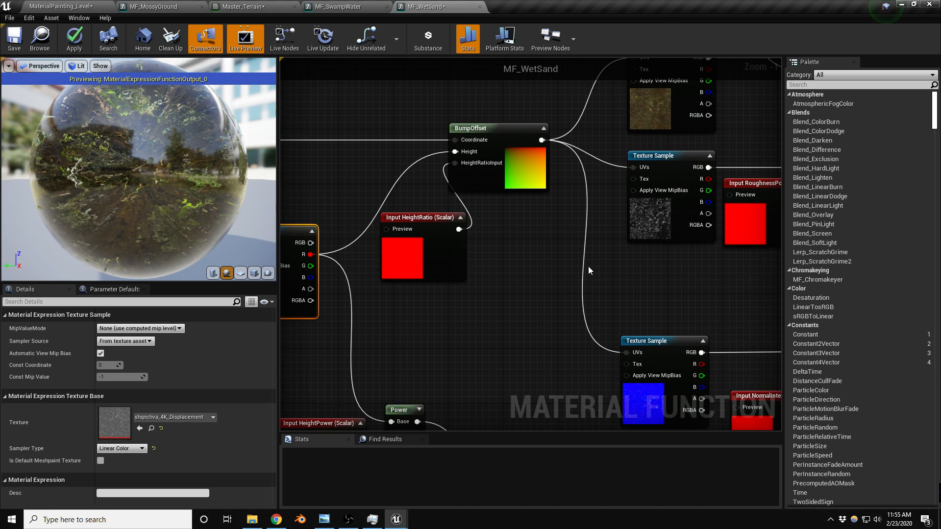
pyautogui.moveTo(648, 288); pyautogui.dragTo(582, 318, button='right')
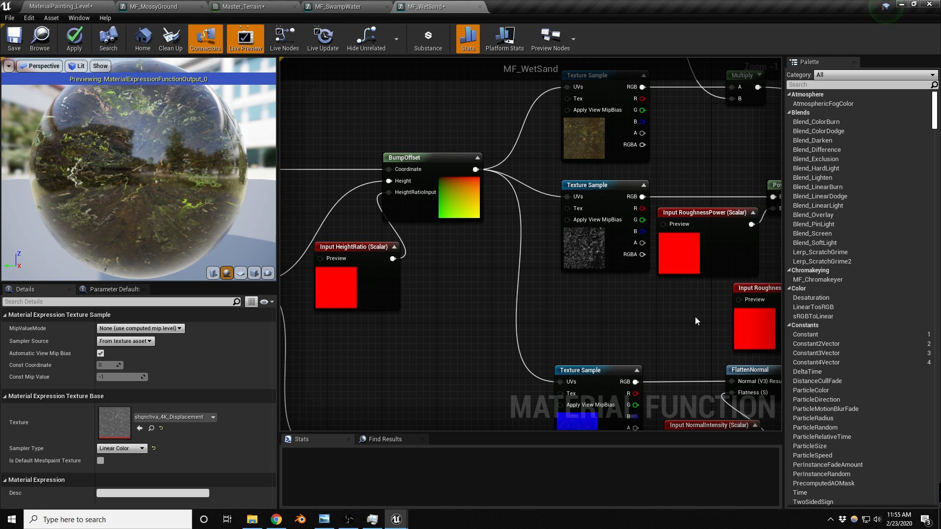
pyautogui.click(584, 139)
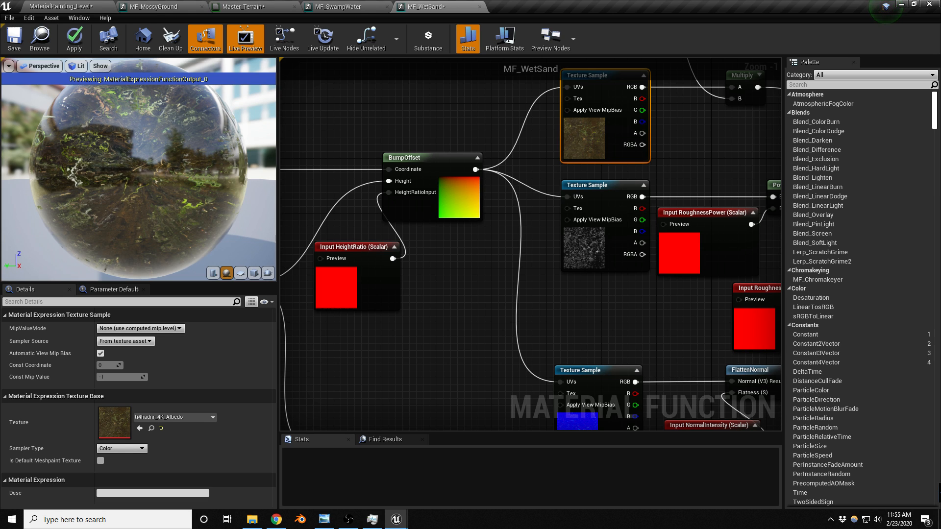
pyautogui.moveTo(940, 416); pyautogui.dragTo(110, 422)
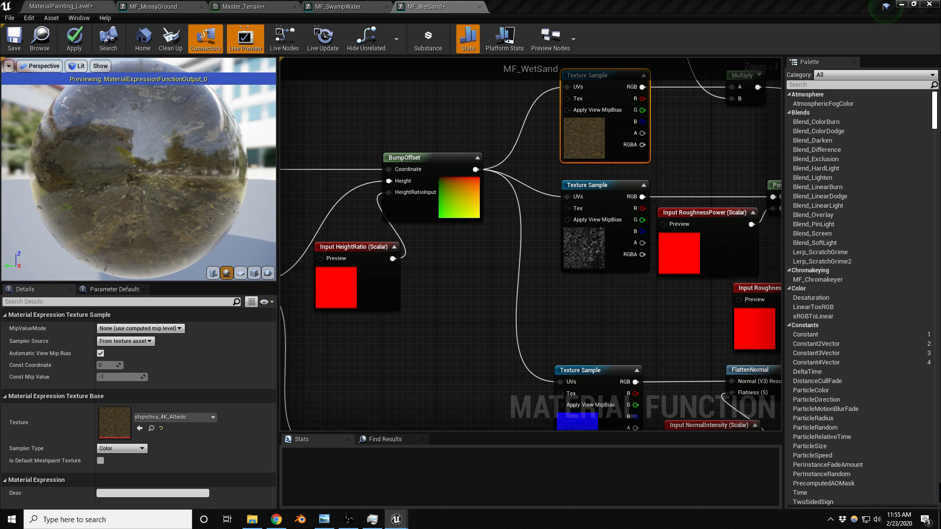
pyautogui.click(597, 244)
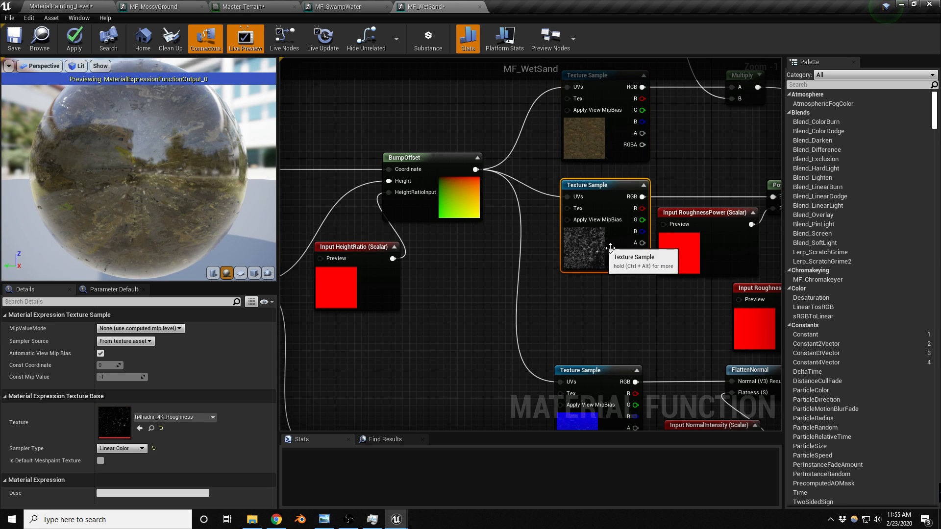
pyautogui.moveTo(158, 528); pyautogui.dragTo(117, 421)
# Assign shqnchva_4K_Normal to the Texture Sample feeding FlattenNormal and save the MF_WetSand function
pyautogui.click(595, 415)
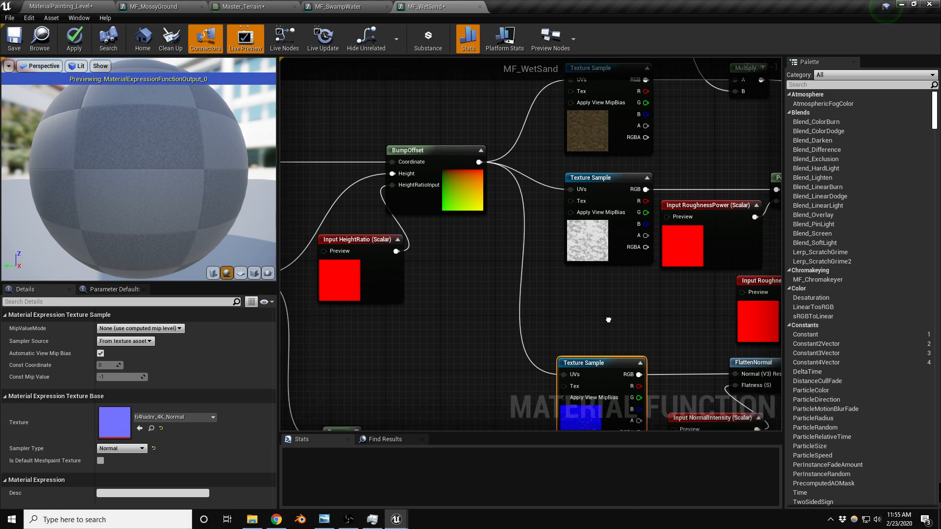
pyautogui.moveTo(602, 323); pyautogui.dragTo(619, 249, button='right')
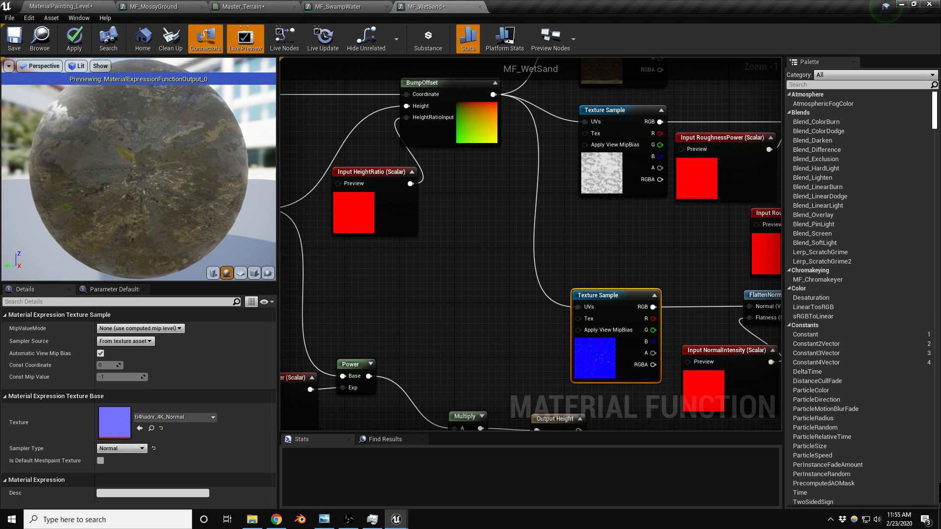
pyautogui.moveTo(940, 417); pyautogui.dragTo(114, 415)
pyautogui.moveTo(469, 257); pyautogui.dragTo(486, 358, button='right')
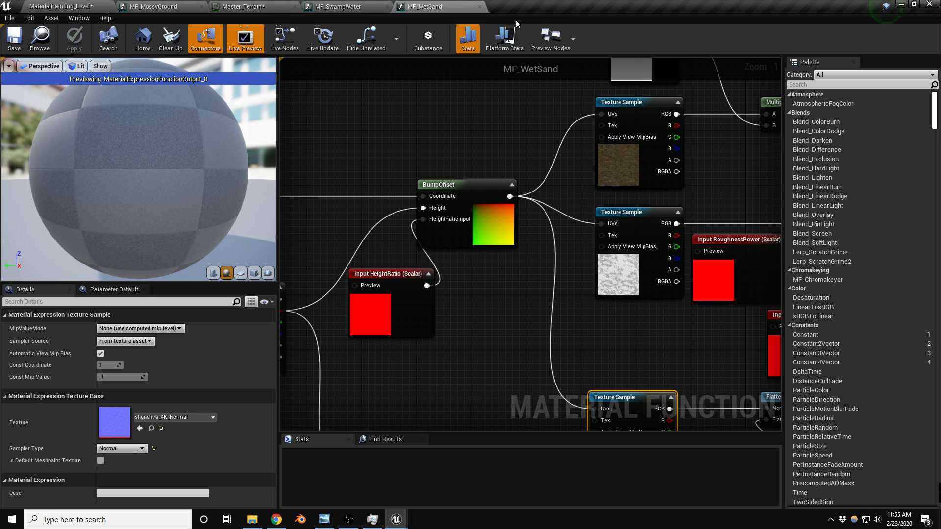
# Close the MF_WetSand and MF_SwampWater editors and place both functions as nodes below the Mossy Ground group in Master_Terrain
pyautogui.click(480, 6)
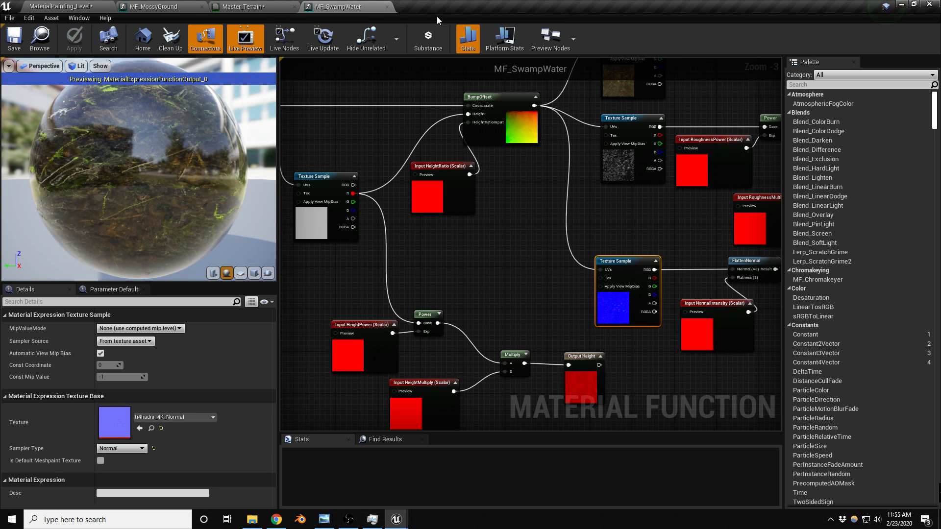
pyautogui.click(388, 7)
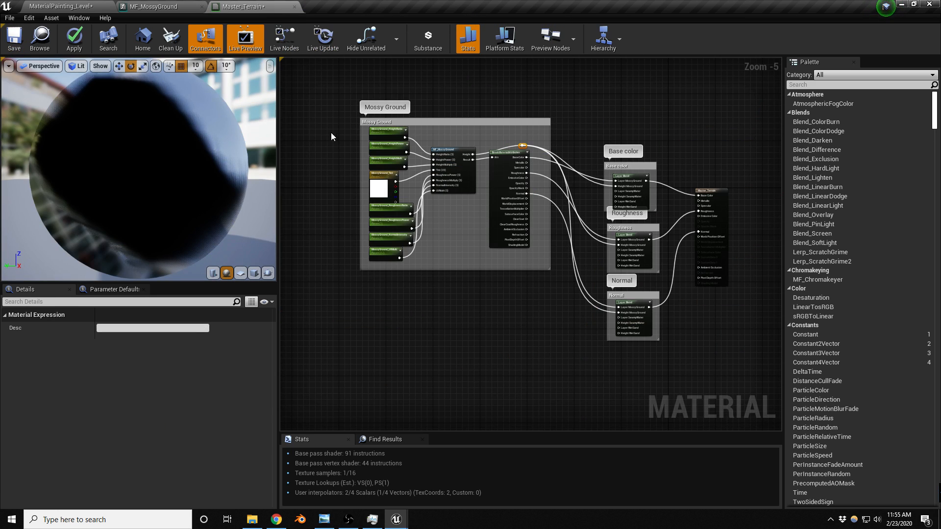
pyautogui.moveTo(333, 133); pyautogui.dragTo(366, 145, button='right')
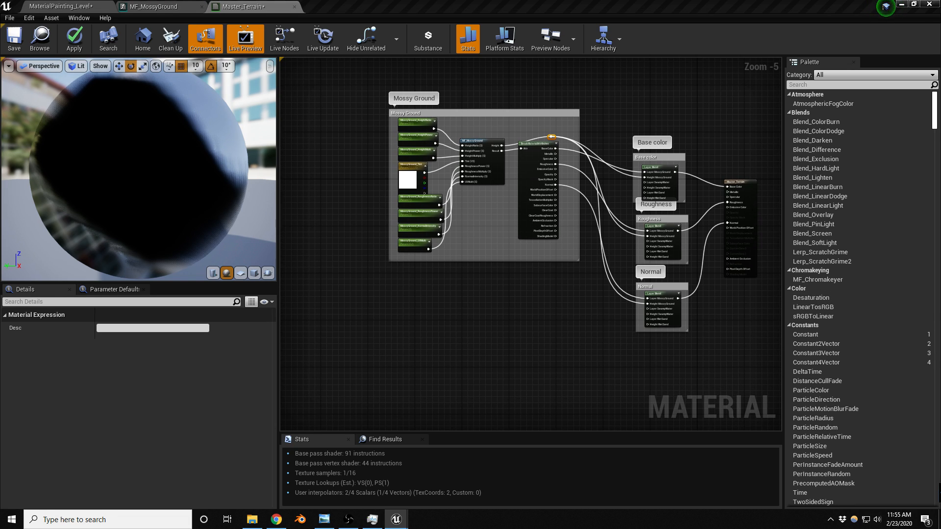
pyautogui.moveTo(633, 348); pyautogui.dragTo(469, 291)
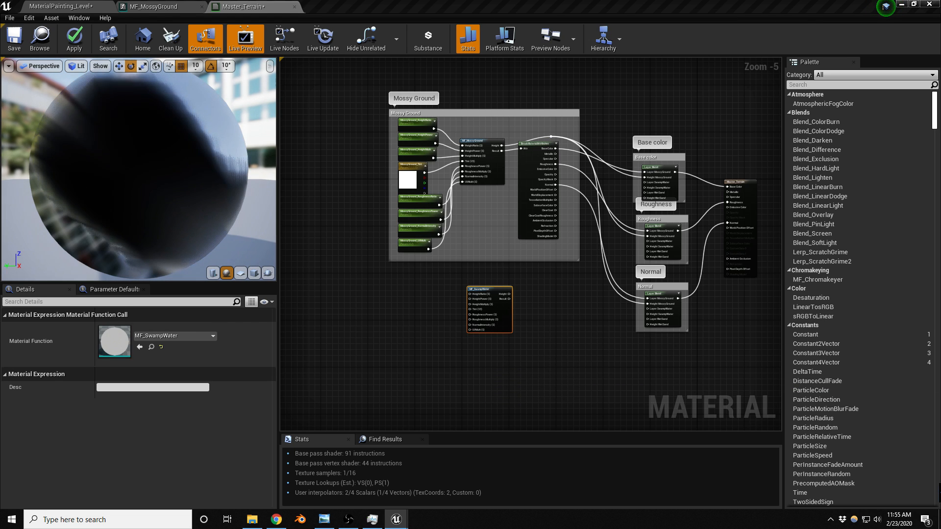
pyautogui.moveTo(514, 423); pyautogui.dragTo(482, 370)
pyautogui.moveTo(580, 336); pyautogui.dragTo(635, 244, button='right')
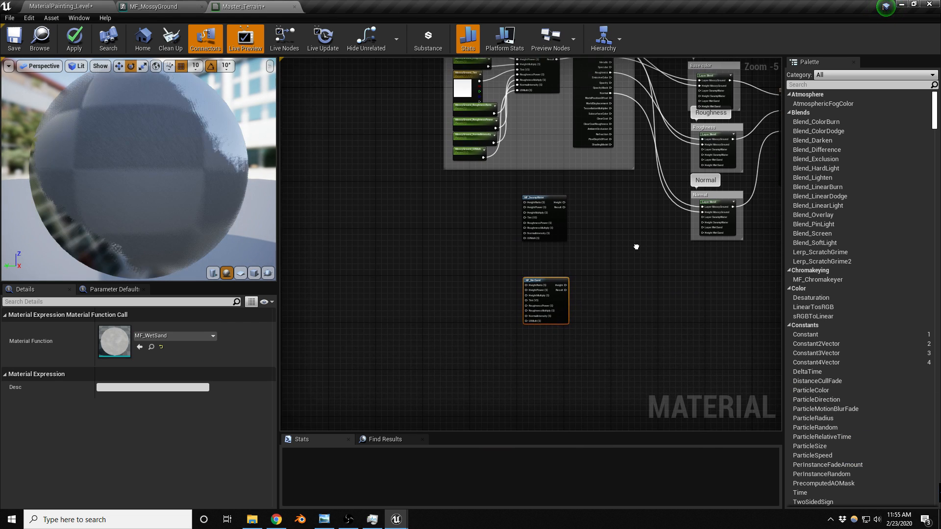
pyautogui.moveTo(556, 279); pyautogui.dragTo(545, 339)
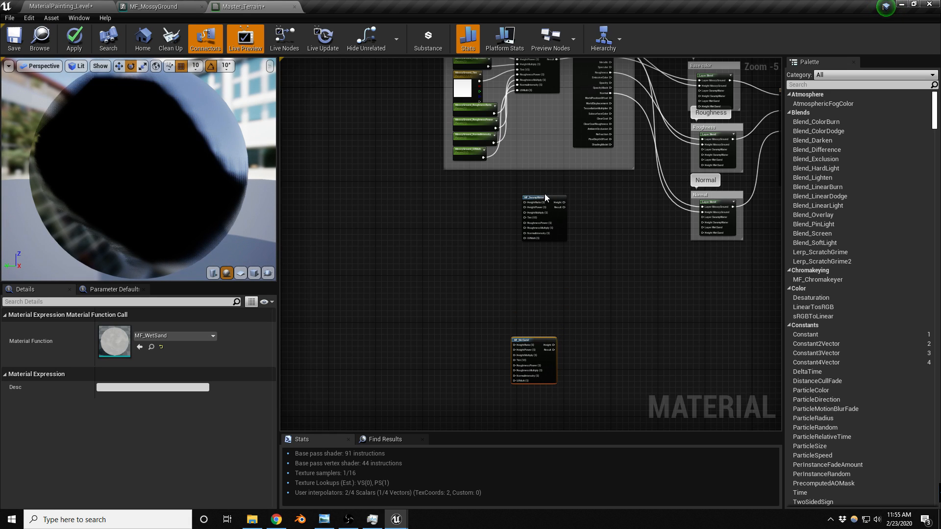
pyautogui.moveTo(542, 200); pyautogui.dragTo(537, 219)
# Copy the eight Mossy Ground parameter nodes beside the MF_SwampWater node and set the copies' group to Swamp Water
pyautogui.moveTo(625, 212); pyautogui.dragTo(606, 283, button='right')
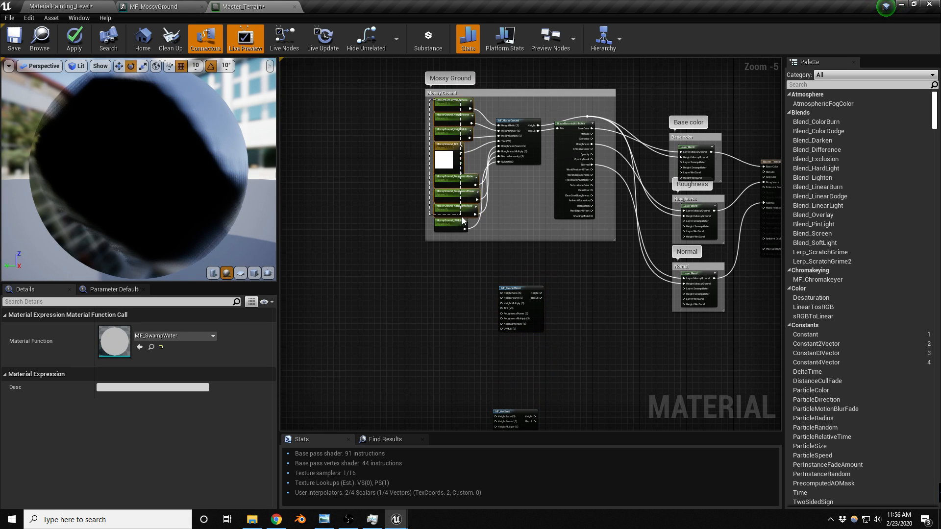
pyautogui.moveTo(469, 233); pyautogui.dragTo(469, 229)
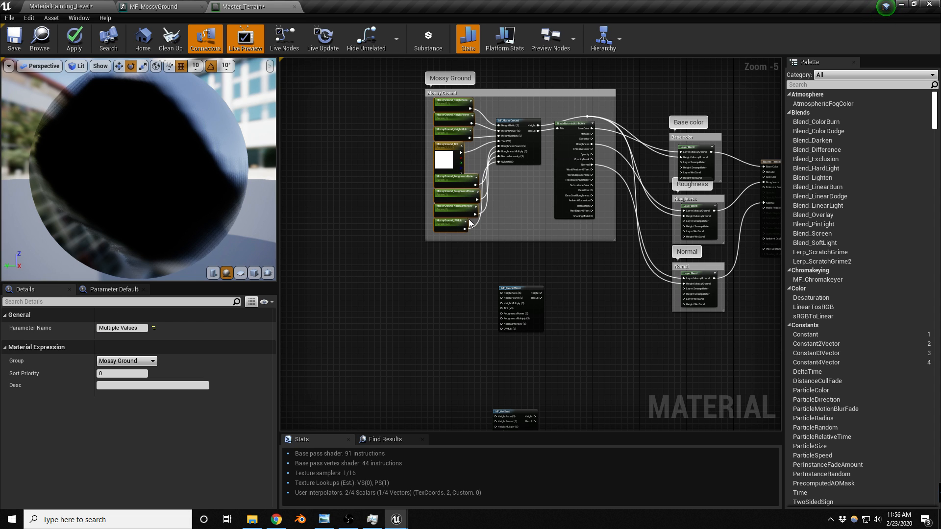
pyautogui.hotkey('ctrl', 'c')
pyautogui.hotkey('ctrl', 'v')
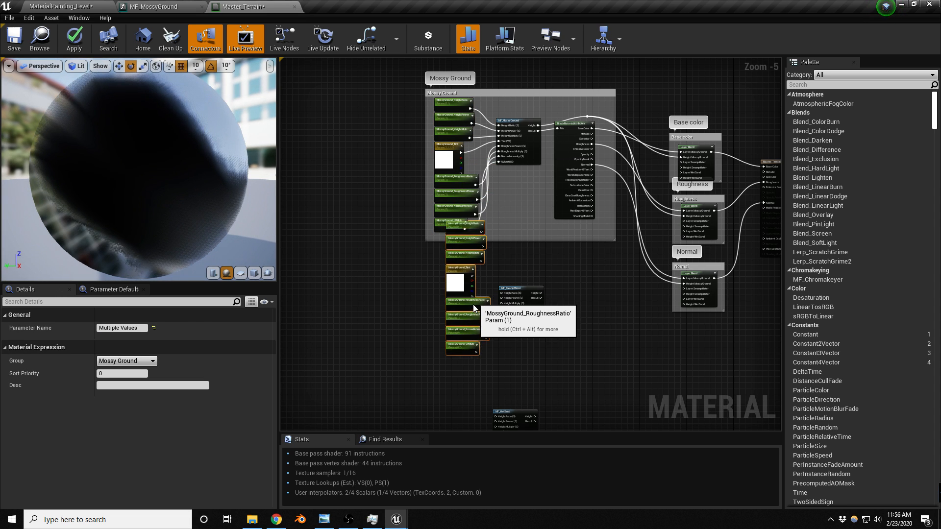
pyautogui.moveTo(475, 307); pyautogui.dragTo(468, 350)
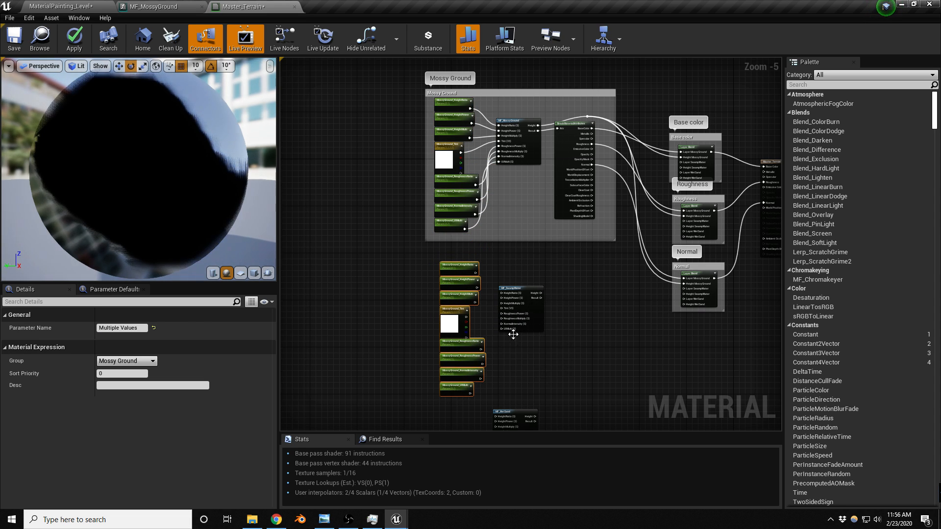
pyautogui.scroll(4, 513, 332)
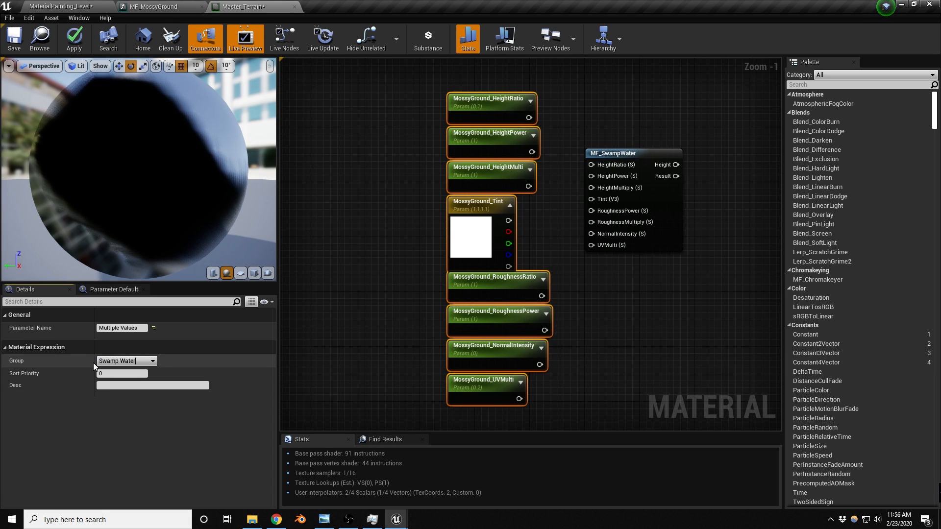
pyautogui.press('Return')
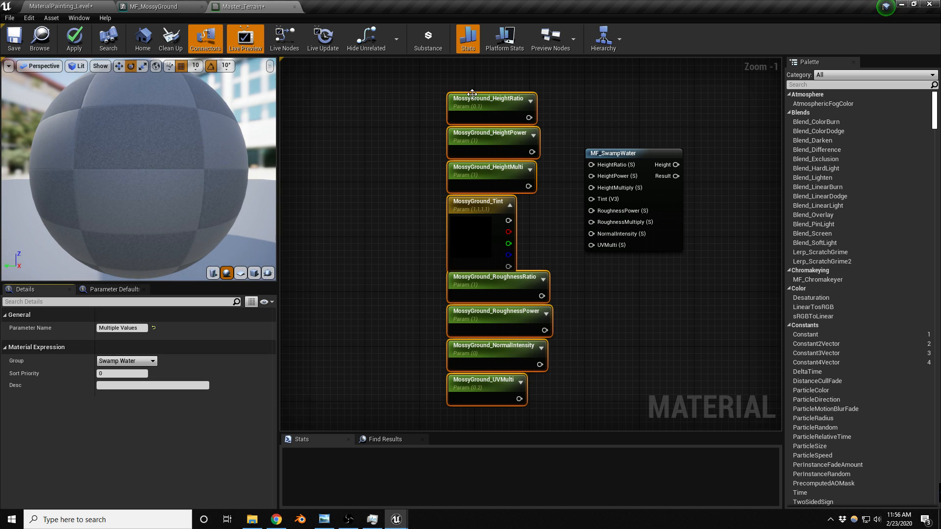
# Rename the three copied height parameters SwampWater_HeightRatio, SwampWater_HeightPower and SwampWater_HeightMulti
pyautogui.click(470, 93)
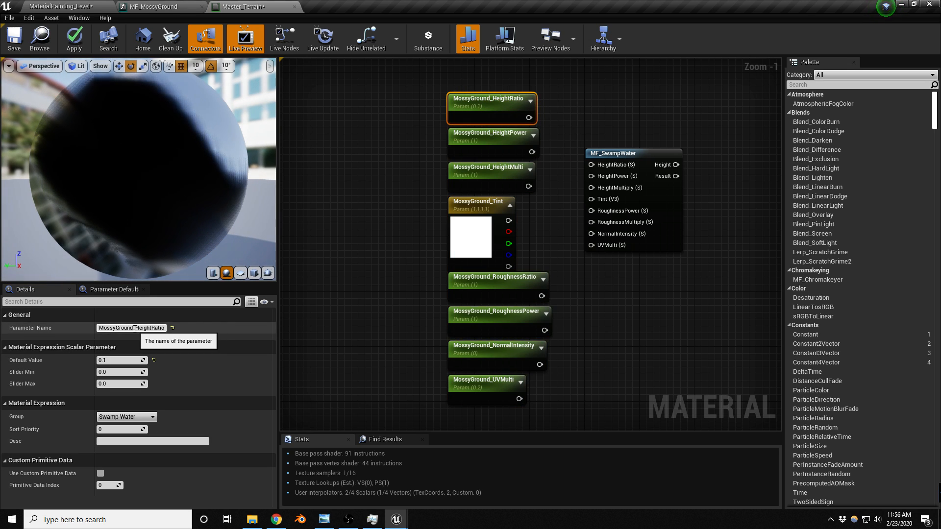
pyautogui.moveTo(134, 328); pyautogui.dragTo(82, 330)
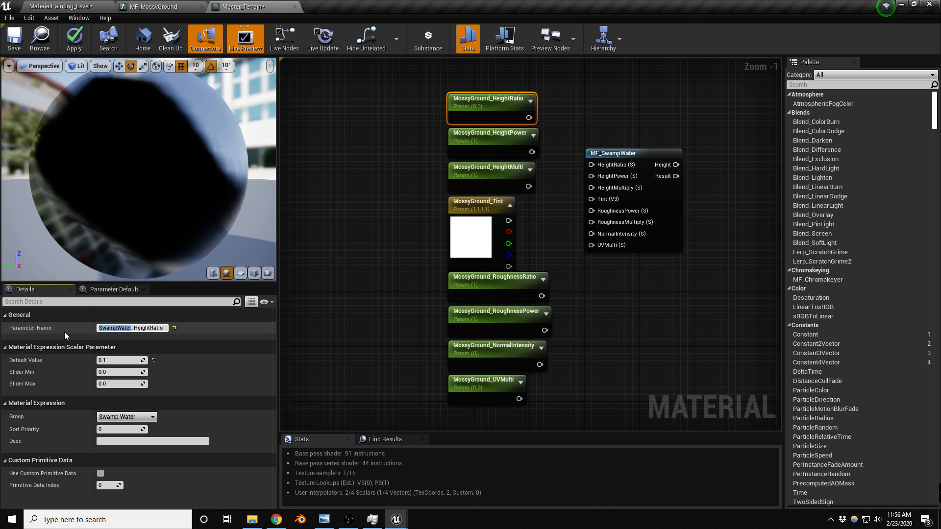
pyautogui.press('Return')
pyautogui.click(447, 152)
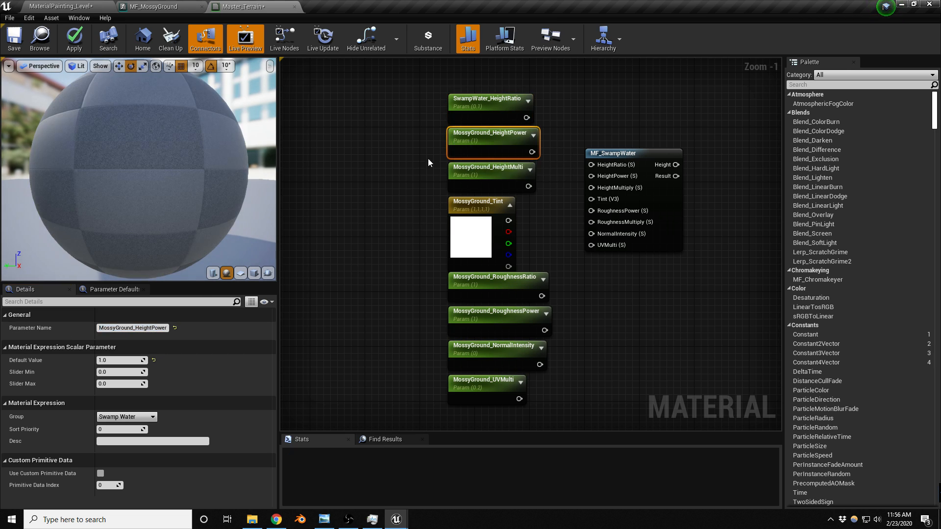
pyautogui.moveTo(133, 327); pyautogui.dragTo(64, 334)
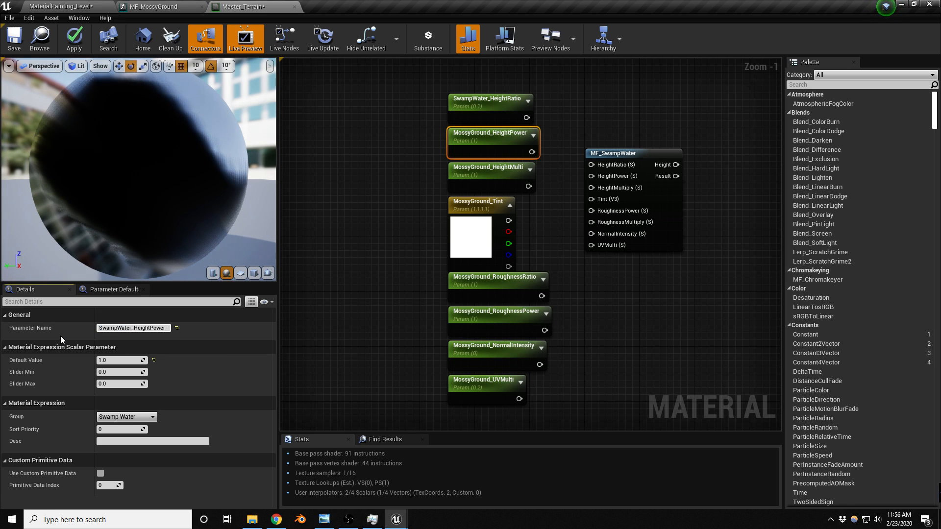
pyautogui.press('Return')
pyautogui.click(456, 170)
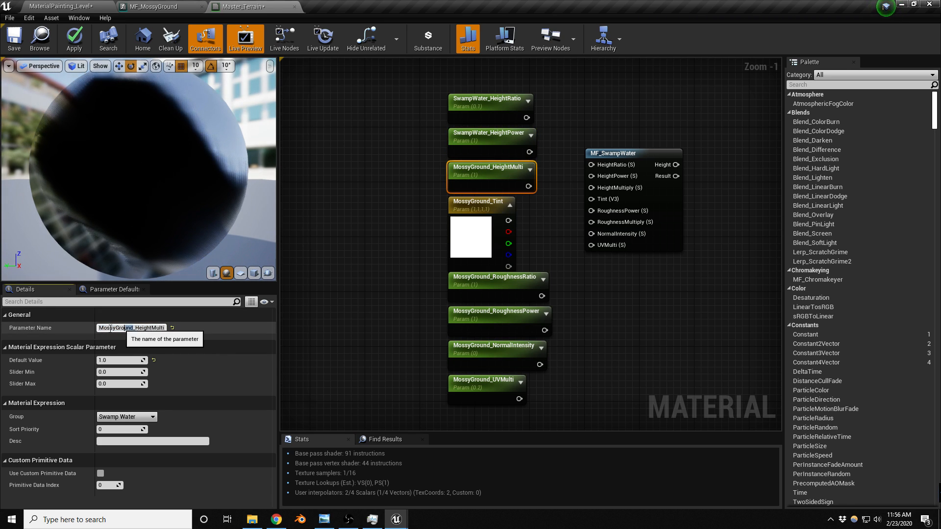
pyautogui.hotkey('ctrl', 'v')
pyautogui.press('Return')
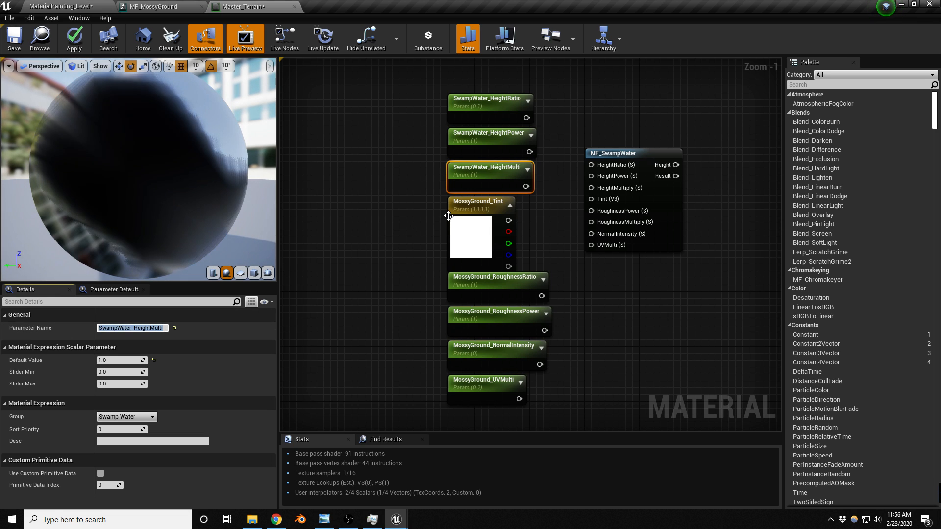
# Rename the copied tint and two roughness parameters SwampWater_Tint, SwampWater_RoughnessRatio and SwampWater_RoughnessPower
pyautogui.click(451, 211)
pyautogui.click(122, 328)
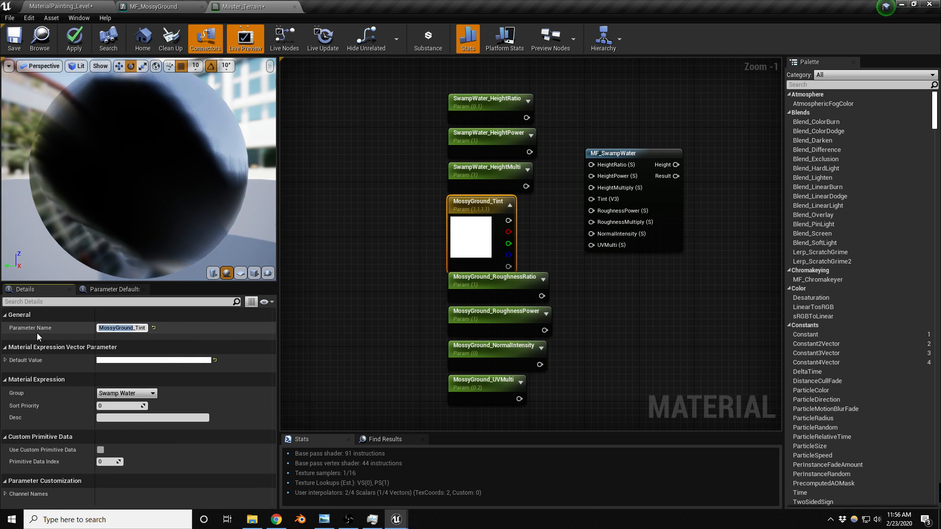
pyautogui.press('Return')
pyautogui.click(453, 290)
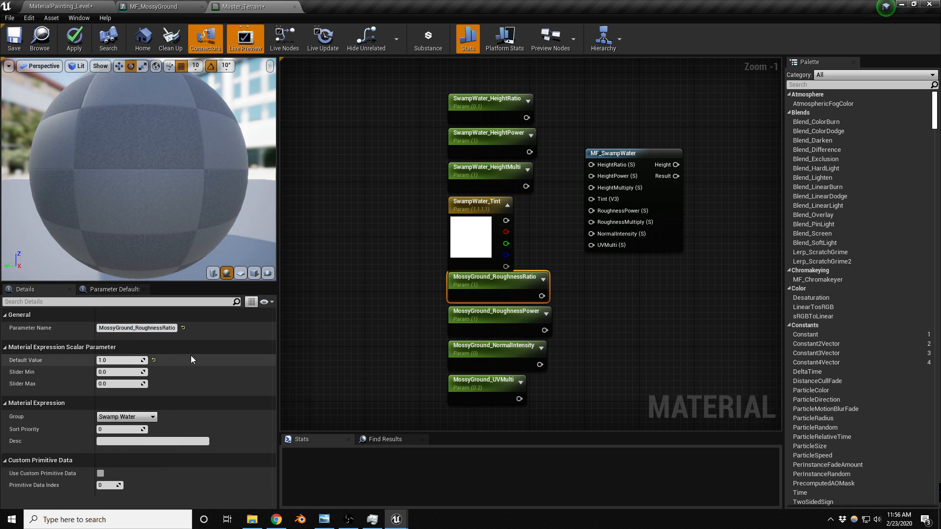
pyautogui.moveTo(133, 327); pyautogui.dragTo(55, 328)
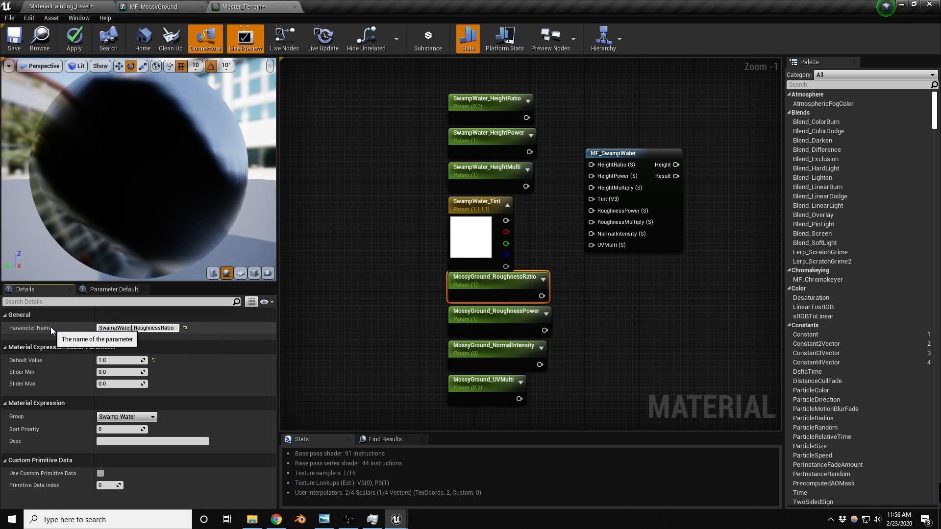
pyautogui.press('Return')
pyautogui.click(485, 315)
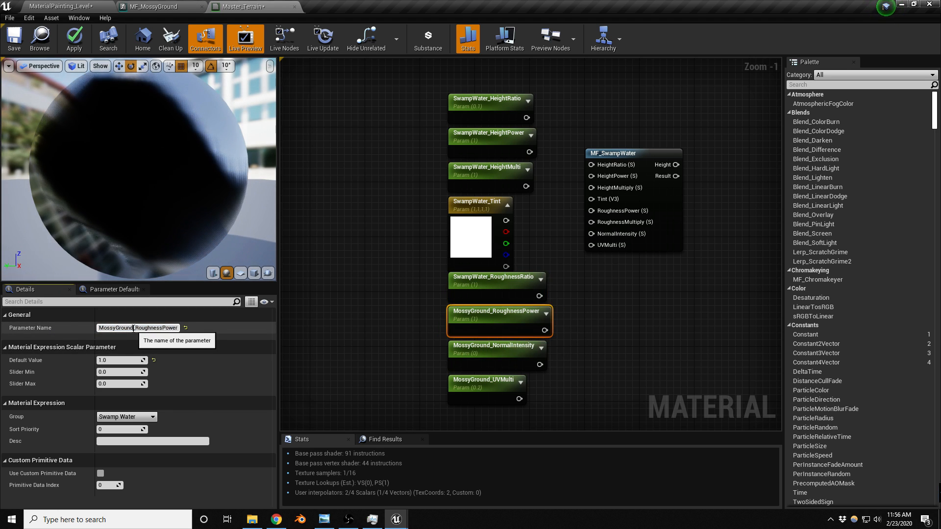
pyautogui.hotkey('ctrl', 'v')
pyautogui.press('Return')
# Rename the last two copied parameters SwampWater_NormalIntensity and SwampWater_UVMulti
pyautogui.click(493, 349)
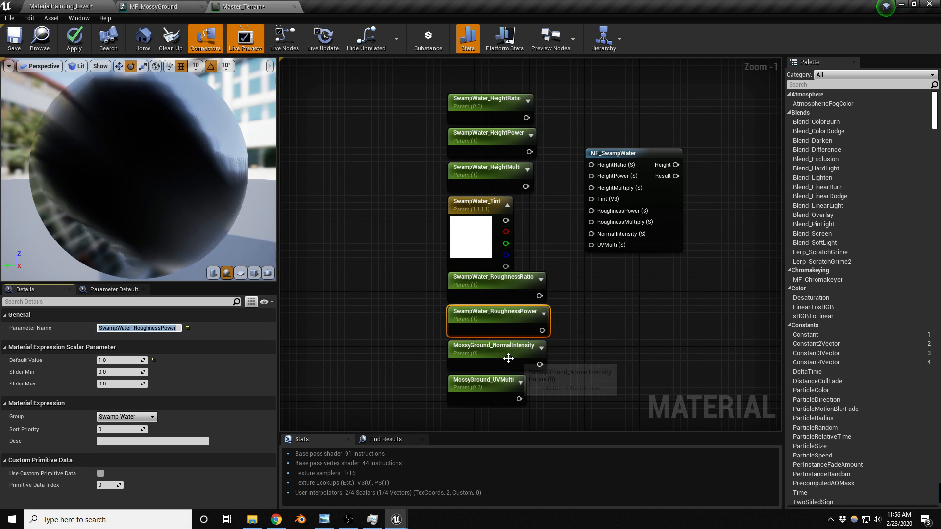
pyautogui.moveTo(133, 328); pyautogui.dragTo(97, 328)
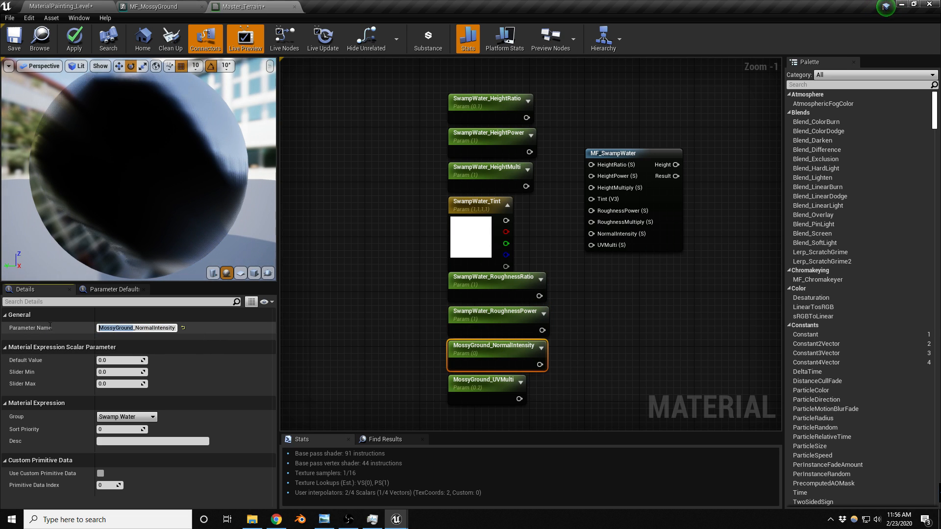
pyautogui.write('SwampWater')
pyautogui.press('Return')
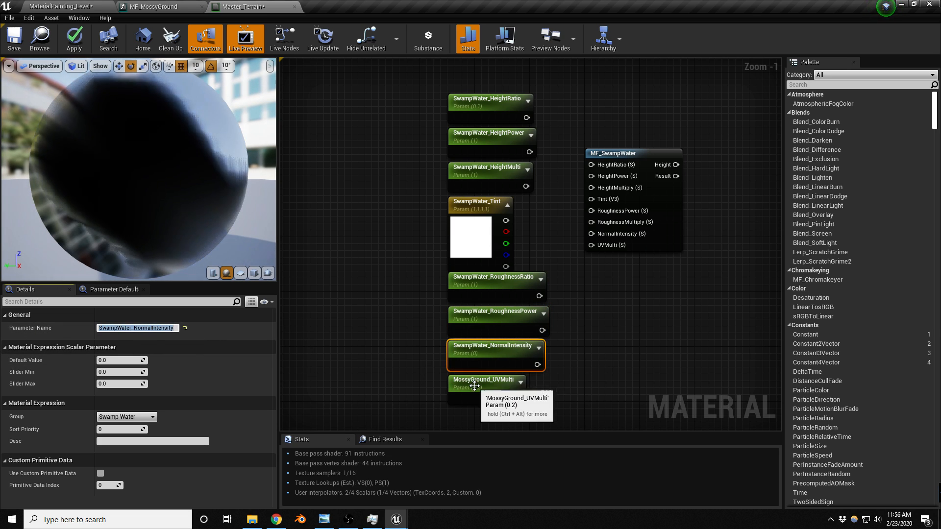
pyautogui.click(483, 383)
pyautogui.moveTo(133, 327); pyautogui.dragTo(97, 328)
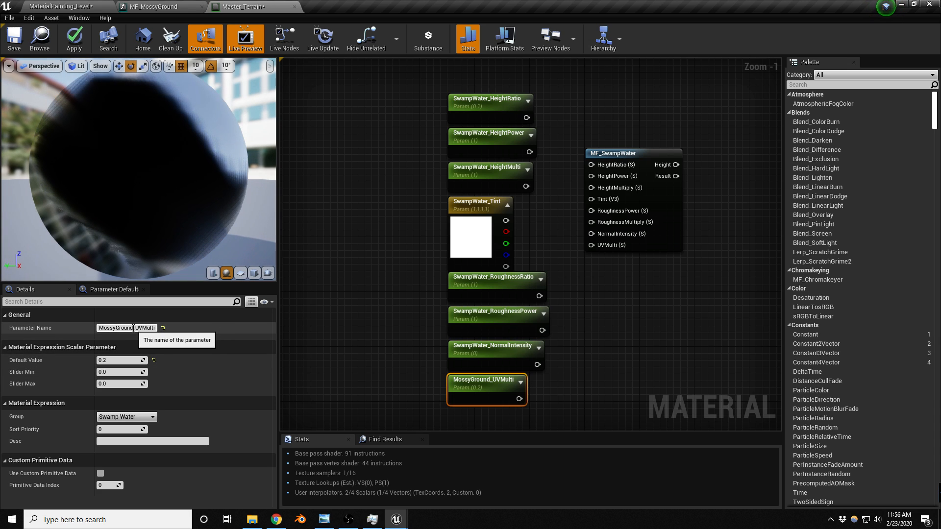
pyautogui.write('SwampWater')
pyautogui.press('Return')
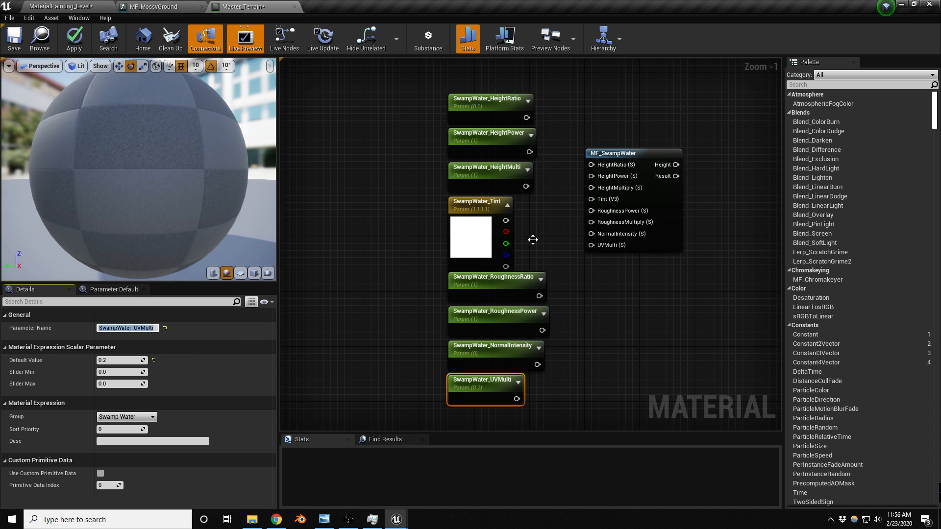
# Connect the three SwampWater height parameters and SwampWater_Tint to the matching HeightRatio, HeightPower, HeightMultiply and Tint inputs of MF_SwampWater
pyautogui.moveTo(489, 246); pyautogui.dragTo(421, 273, button='right')
pyautogui.moveTo(457, 143); pyautogui.dragTo(523, 191)
pyautogui.moveTo(461, 179); pyautogui.dragTo(522, 203)
pyautogui.moveTo(462, 216); pyautogui.dragTo(522, 214)
pyautogui.moveTo(437, 247); pyautogui.dragTo(522, 225)
# Connect the SwampWater roughness, NormalIntensity and UVMulti parameters in order to the RoughnessPower, RoughnessMultiply, NormalIntensity and UVMulti inputs of MF_SwampWater
pyautogui.moveTo(471, 322); pyautogui.dragTo(523, 237)
pyautogui.moveTo(473, 356); pyautogui.dragTo(526, 256)
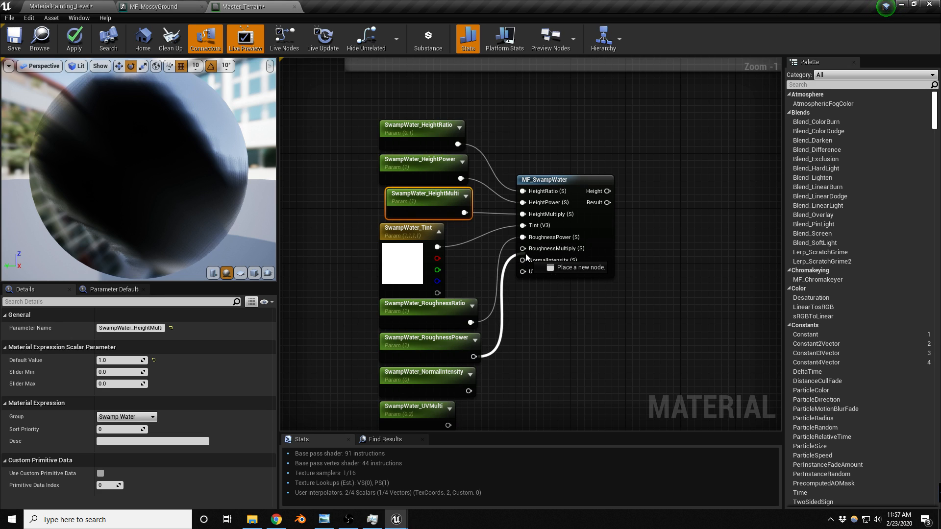
pyautogui.moveTo(526, 256)
pyautogui.mouseDown()
pyautogui.moveTo(519, 294)
pyautogui.moveTo(524, 250)
pyautogui.mouseUp()
pyautogui.moveTo(562, 335); pyautogui.dragTo(553, 273, button='right')
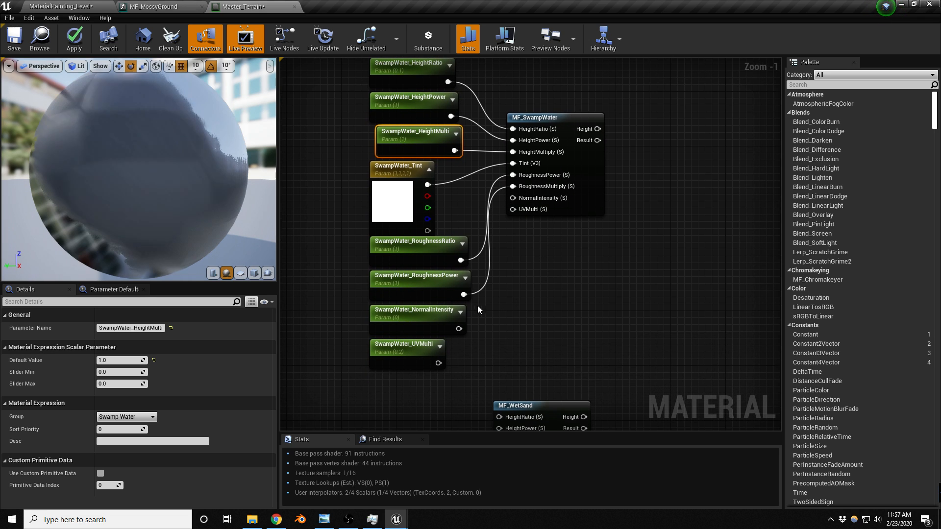
pyautogui.moveTo(459, 328); pyautogui.dragTo(513, 198)
pyautogui.moveTo(438, 363); pyautogui.dragTo(514, 210)
# In the Mossy Ground group, rename the RoughnessRatio parameter MossyGround_RoughnessPower and the one below it MossyGround_RoughnessMulti
pyautogui.moveTo(521, 222); pyautogui.dragTo(543, 342, button='right')
pyautogui.click(458, 205)
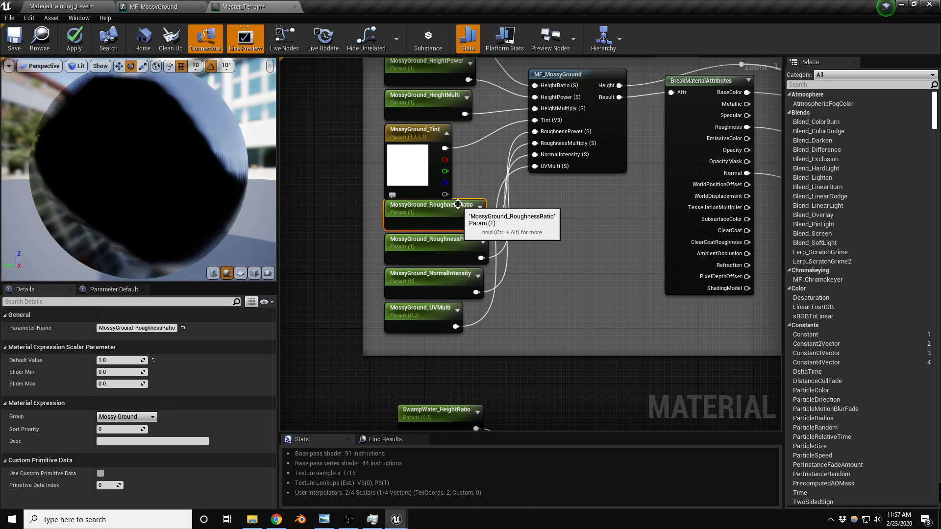
pyautogui.moveTo(458, 204)
pyautogui.mouseDown()
pyautogui.moveTo(398, 232)
pyautogui.moveTo(471, 198)
pyautogui.moveTo(464, 212)
pyautogui.mouseUp()
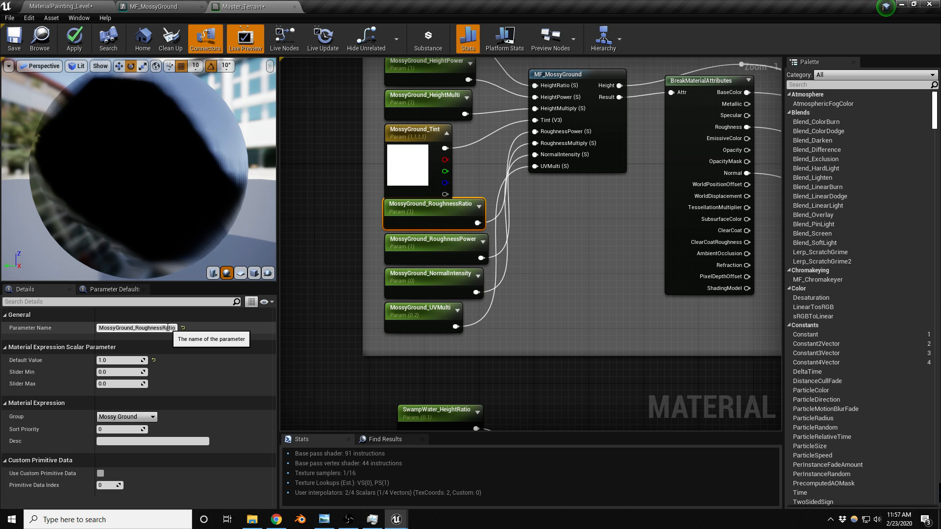
pyautogui.moveTo(163, 328); pyautogui.dragTo(183, 330)
pyautogui.write('Power')
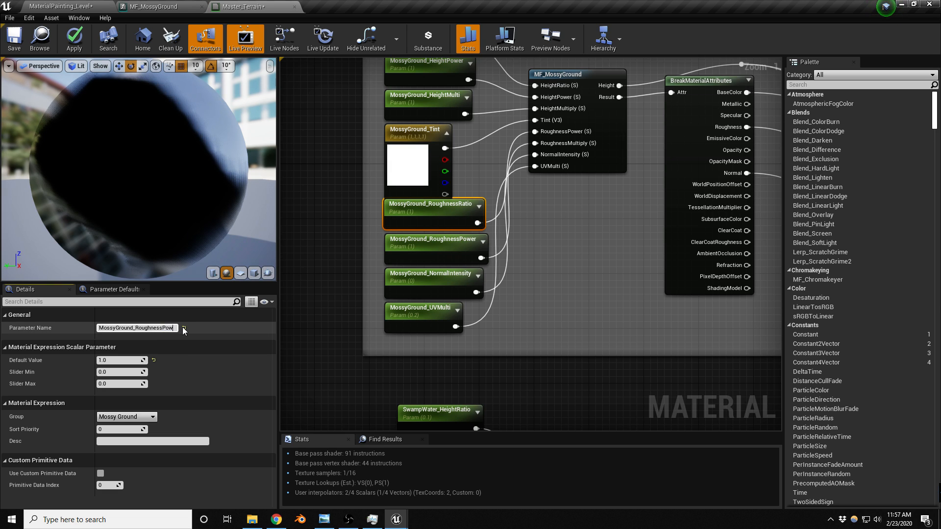
pyautogui.press('Return')
pyautogui.click(426, 251)
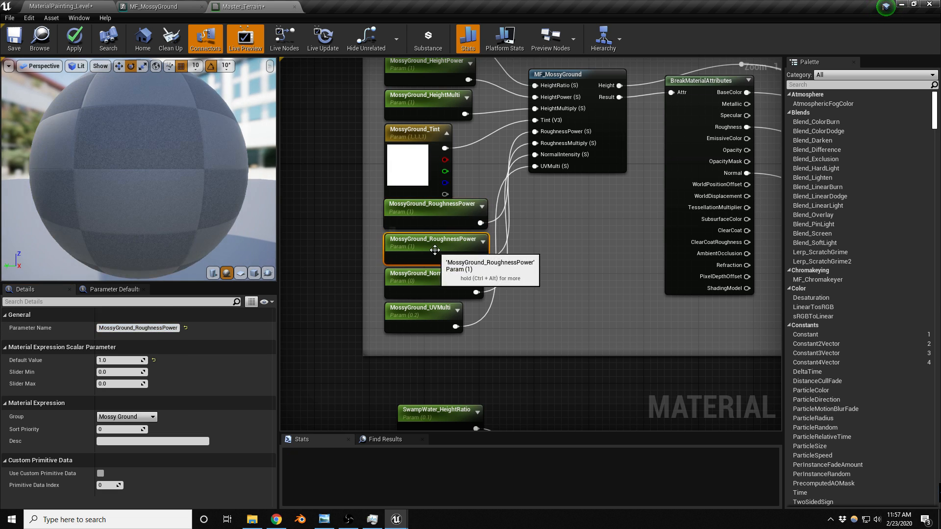
pyautogui.moveTo(163, 328); pyautogui.dragTo(189, 329)
pyautogui.write('Multi')
pyautogui.press('Return')
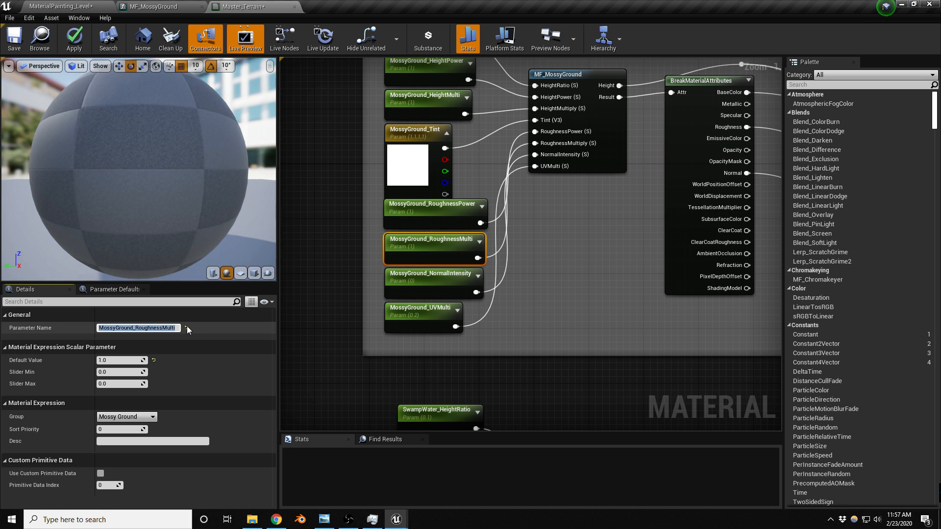
# Rename the two Swamp Water roughness parameters SwampWater_RoughnessPower and SwampWater_RoughnessMulti, matching the inputs they feed
pyautogui.moveTo(349, 331); pyautogui.dragTo(348, 211, button='right')
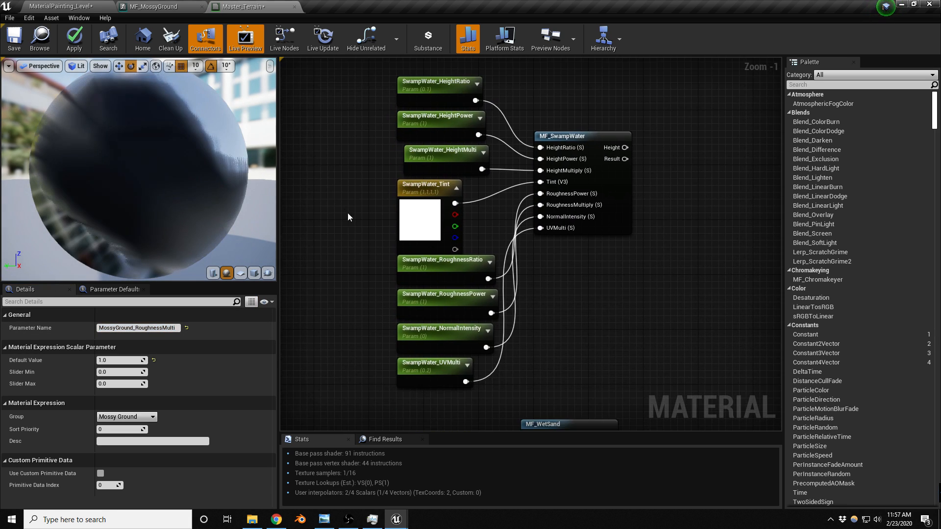
pyautogui.click(456, 272)
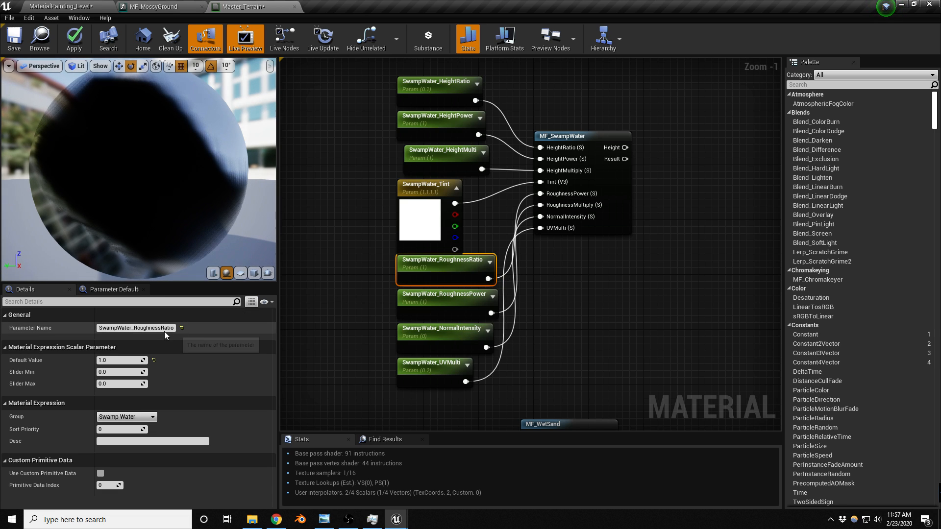
pyautogui.write('P')
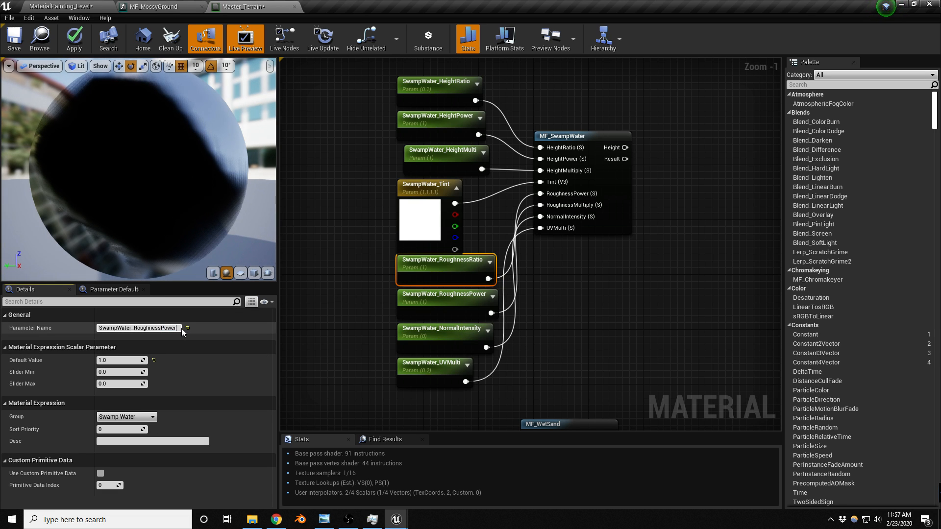
pyautogui.write('ower')
pyautogui.press('Return')
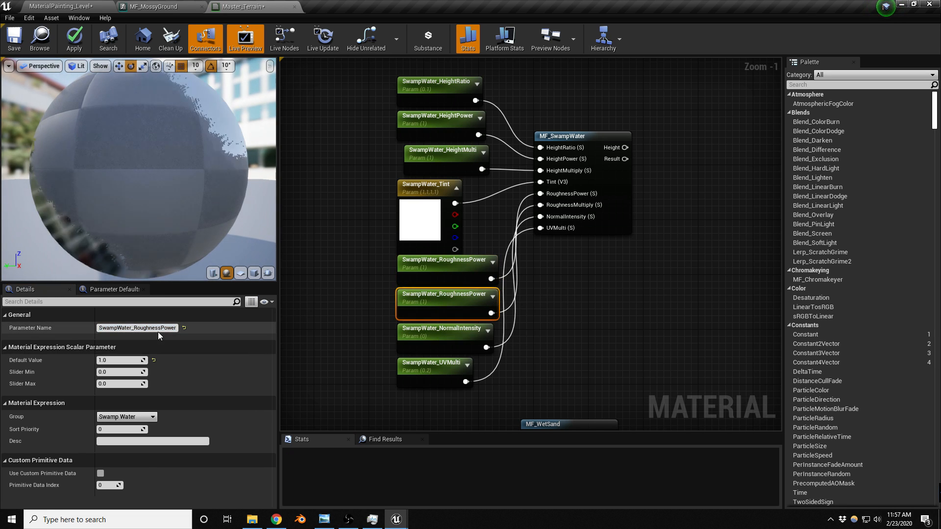
pyautogui.moveTo(160, 328); pyautogui.dragTo(191, 329)
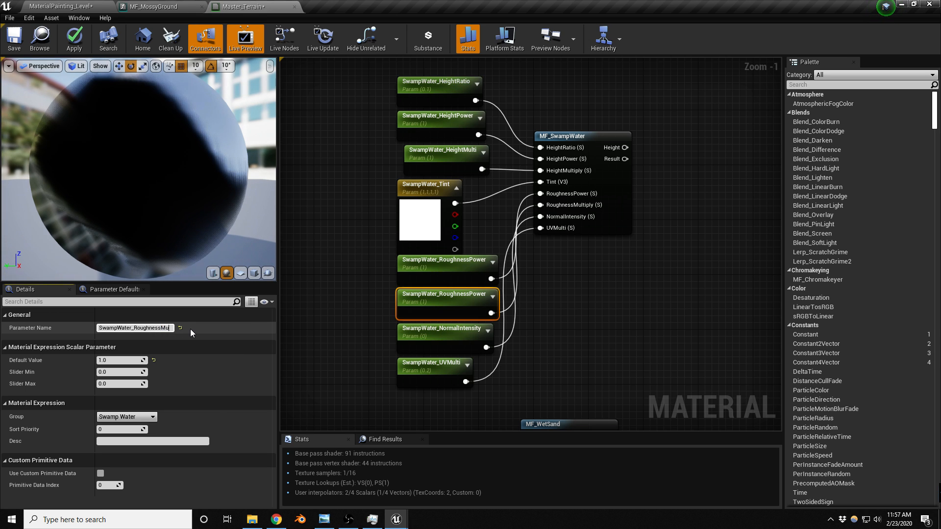
pyautogui.press('Return')
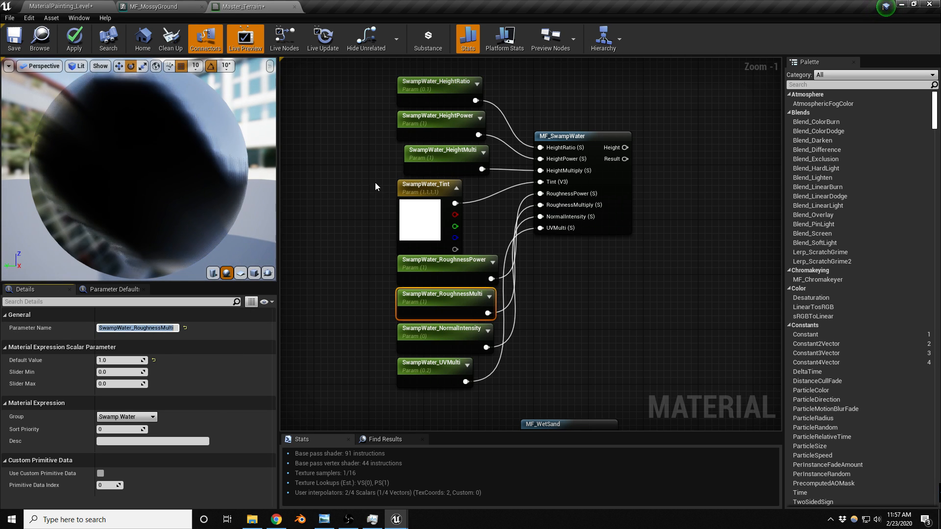
# Copy the BreakMaterialAttributes node from the Mossy Ground group and place the copy beside MF_SwampWater
pyautogui.moveTo(374, 183); pyautogui.dragTo(355, 203, button='right')
pyautogui.scroll(-3, 422, 280)
pyautogui.moveTo(557, 167); pyautogui.dragTo(494, 311, button='right')
pyautogui.click(516, 132)
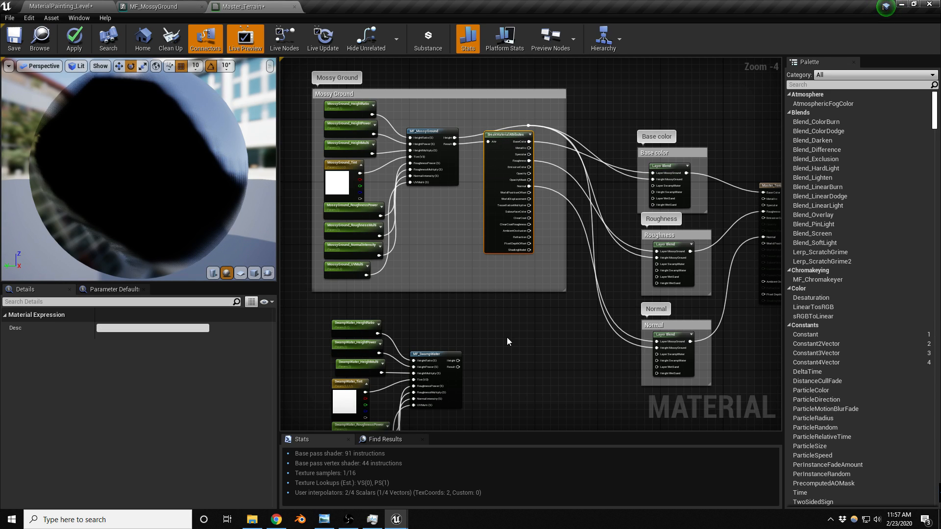
pyautogui.hotkey('ctrl', 'v')
pyautogui.moveTo(522, 390); pyautogui.dragTo(532, 302, button='right')
pyautogui.moveTo(537, 251); pyautogui.dragTo(526, 273)
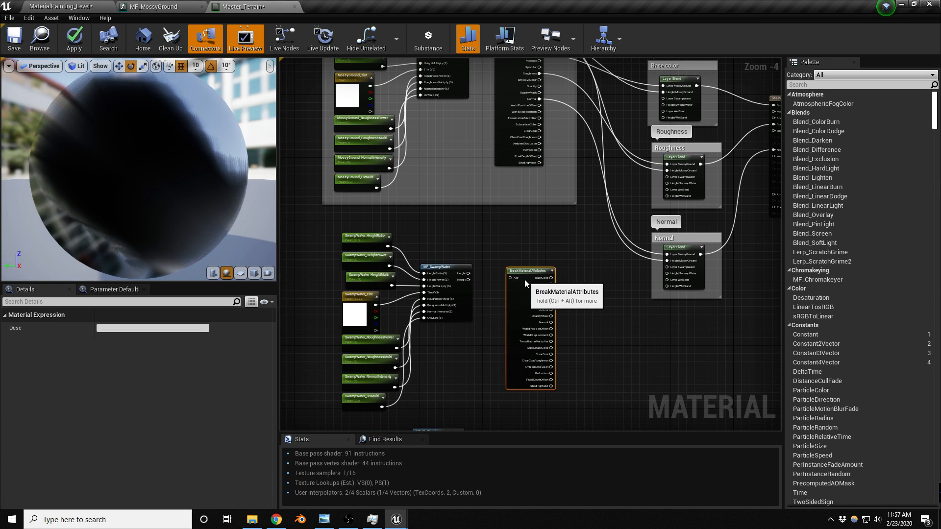
# Connect the MF_SwampWater Result output to the copied BreakMaterialAttributes node and move that node slightly farther away
pyautogui.scroll(5, 499, 291)
pyautogui.click(447, 273)
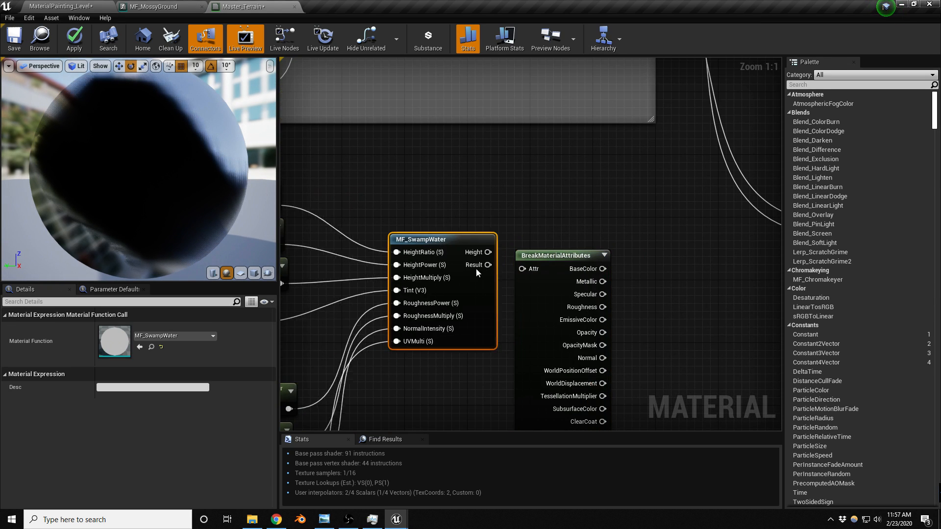
pyautogui.moveTo(447, 273); pyautogui.dragTo(508, 278)
pyautogui.moveTo(521, 272); pyautogui.dragTo(558, 282)
# Connect the copied node's BaseColor, Roughness and Normal outputs to the Layer SwampWater inputs of the corresponding Layer Blend nodes
pyautogui.scroll(-3, 537, 208)
pyautogui.moveTo(582, 192); pyautogui.dragTo(500, 259, button='right')
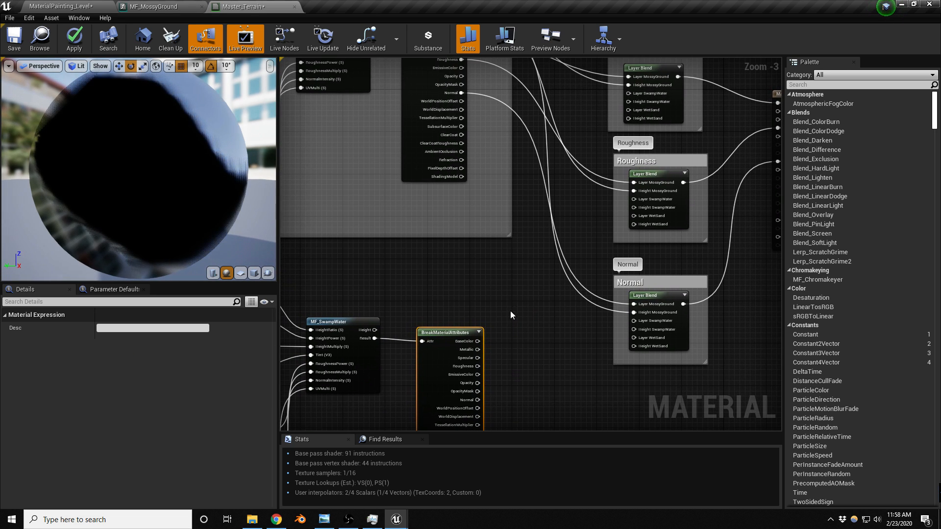
pyautogui.moveTo(478, 341); pyautogui.dragTo(629, 93)
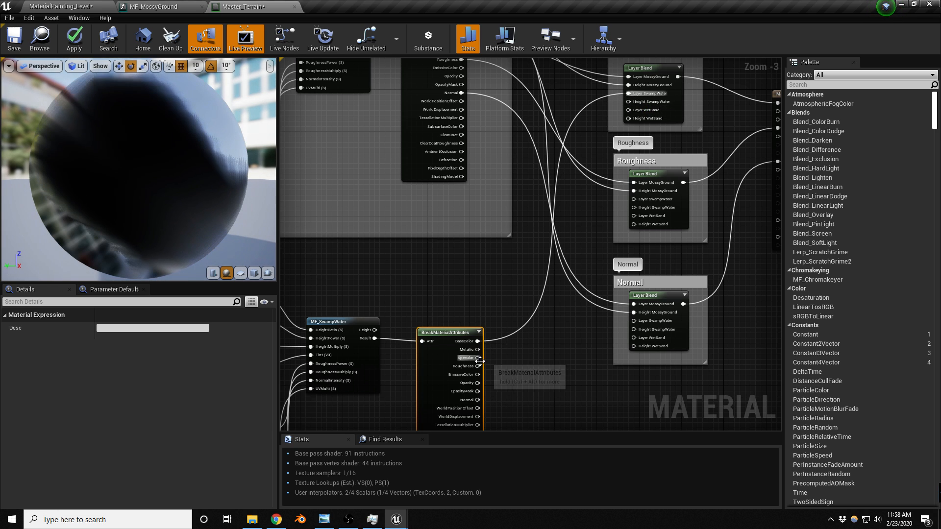
pyautogui.moveTo(477, 367); pyautogui.dragTo(634, 199)
pyautogui.moveTo(495, 392); pyautogui.dragTo(490, 338, button='right')
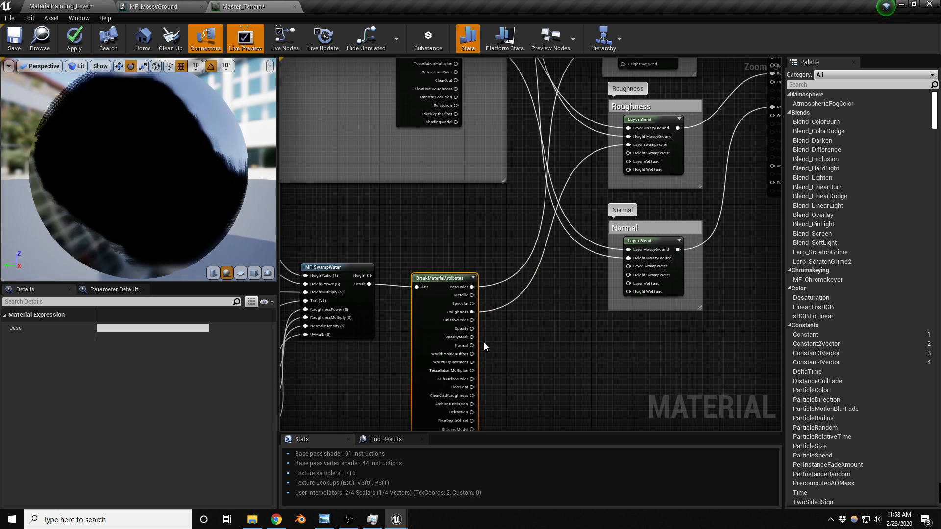
pyautogui.moveTo(474, 345); pyautogui.dragTo(630, 267)
# Route the MF_SwampWater Height output through a reroute node to the Height SwampWater inputs of the Layer Blend nodes
pyautogui.moveTo(472, 286); pyautogui.dragTo(624, 209)
pyautogui.moveTo(591, 300); pyautogui.dragTo(595, 189, button='right')
pyautogui.doubleClick(454, 297)
pyautogui.moveTo(452, 300); pyautogui.dragTo(633, 204)
pyautogui.moveTo(453, 296); pyautogui.dragTo(623, 328)
# Enclose the swamp water parameters, function, reroute and BreakMaterialAttributes nodes in a comment box titled Swamp Water
pyautogui.moveTo(493, 269); pyautogui.dragTo(630, 153, button='right')
pyautogui.scroll(-1, 629, 153)
pyautogui.moveTo(386, 160); pyautogui.dragTo(452, 327)
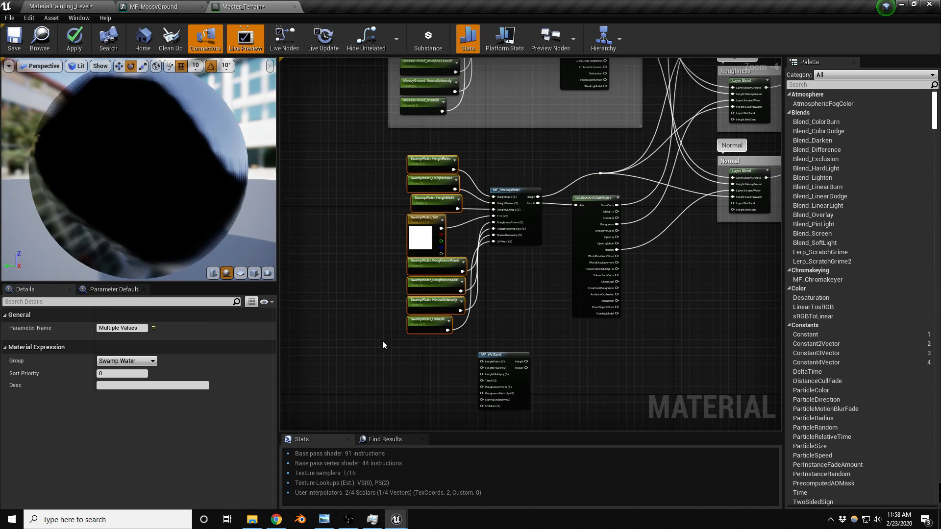
pyautogui.moveTo(372, 158); pyautogui.dragTo(646, 339)
pyautogui.press('c')
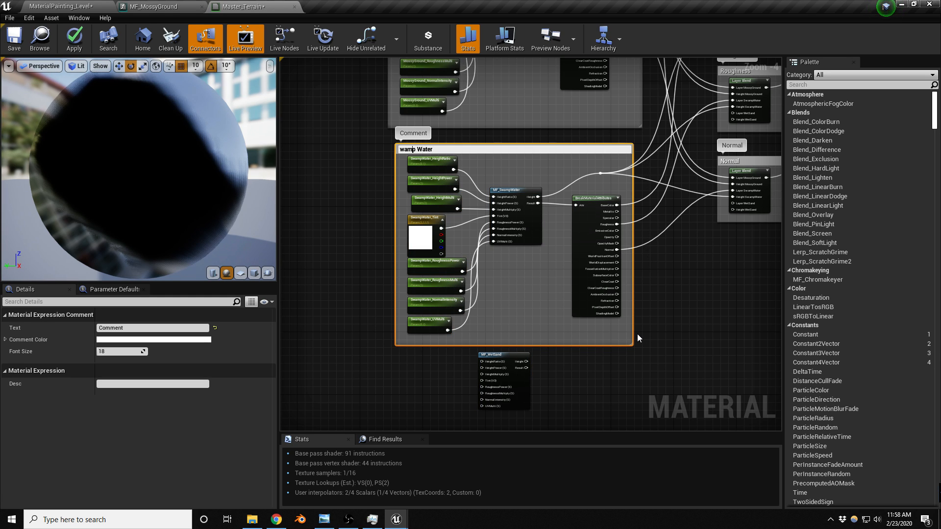
pyautogui.press('Return')
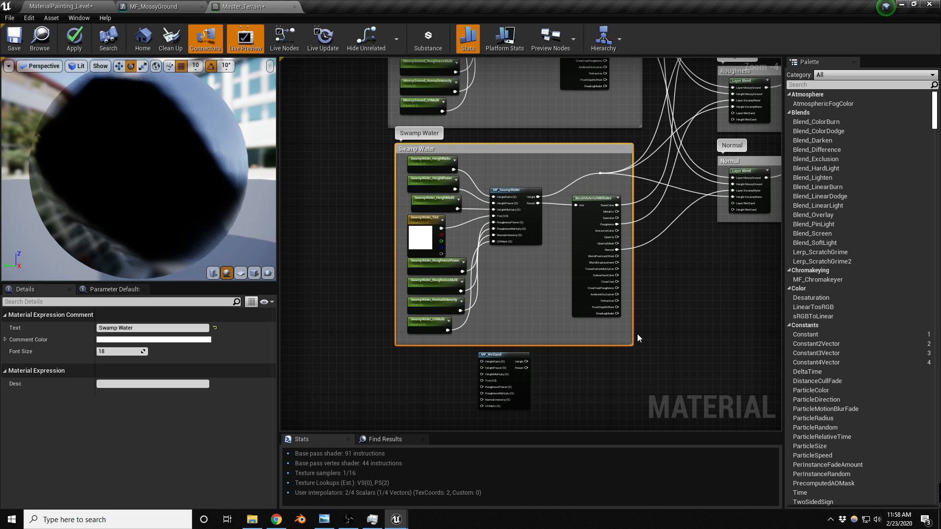
# Move MF_WetSand farther below the Swamp Water group and place copies of the eight SwampWater parameter nodes beside it
pyautogui.scroll(-2, 365, 172)
pyautogui.moveTo(424, 259); pyautogui.dragTo(435, 289)
pyautogui.moveTo(403, 265); pyautogui.dragTo(442, 267, button='right')
pyautogui.scroll(2, 429, 186)
pyautogui.moveTo(408, 138); pyautogui.dragTo(462, 272)
pyautogui.moveTo(464, 310); pyautogui.dragTo(464, 310)
pyautogui.hotkey('ctrl', 'c')
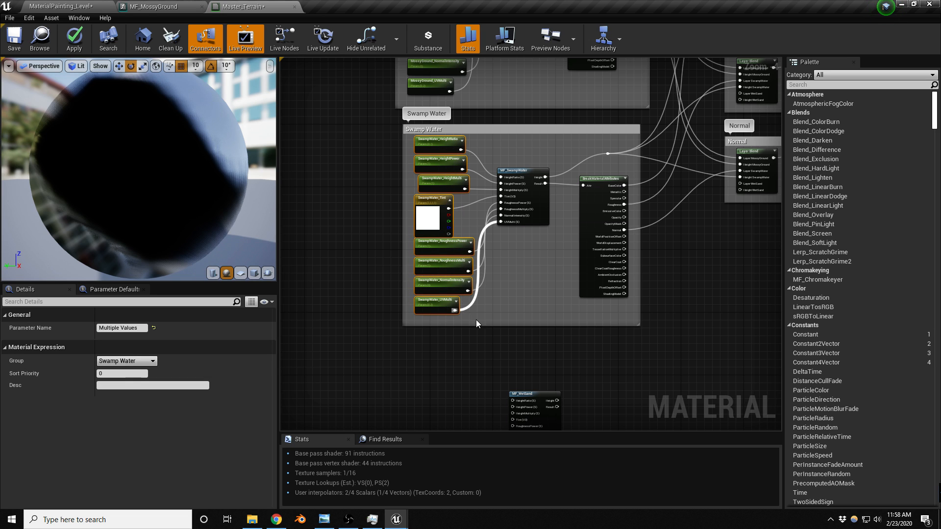
pyautogui.hotkey('ctrl', 'v')
pyautogui.moveTo(513, 321); pyautogui.dragTo(539, 210, button='right')
pyautogui.moveTo(520, 230); pyautogui.dragTo(473, 339)
pyautogui.scroll(2, 413, 277)
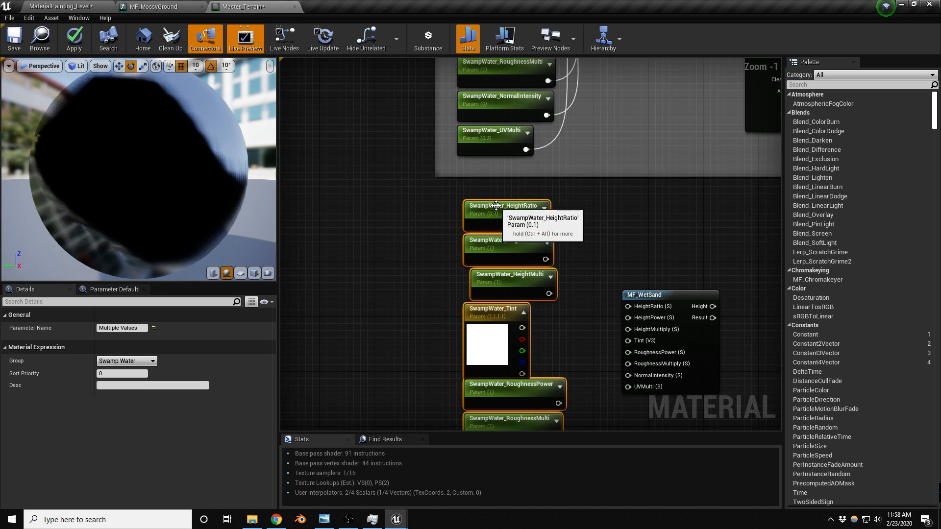
# Rename the copied SwampWater_HeightRatio parameter below the Swamp Water group to WetSand_HeightRatio
pyautogui.click(519, 208)
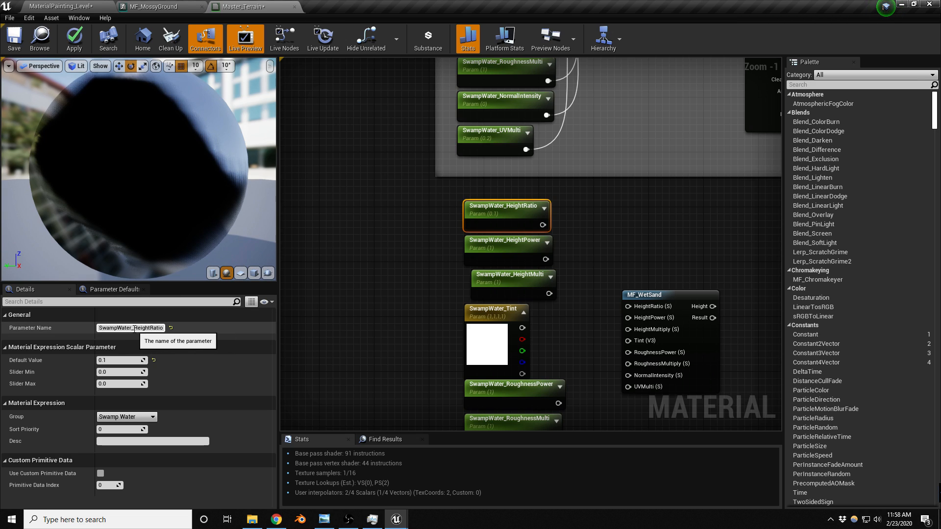
pyautogui.moveTo(130, 330); pyautogui.dragTo(68, 324)
pyautogui.write('WetSan')
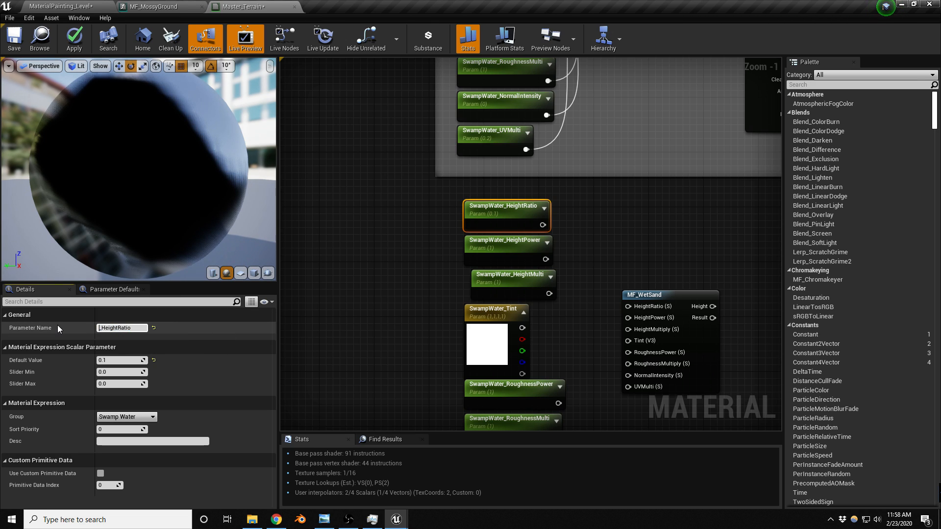
pyautogui.write('d')
pyautogui.hotkey('shift', 'Left')
pyautogui.hotkey('shift', 'Left')
pyautogui.hotkey('shift', 'Left')
pyautogui.hotkey('shift', 'Left')
pyautogui.hotkey('shift', 'Left')
pyautogui.hotkey('shift', 'Left')
pyautogui.hotkey('shift', 'Left')
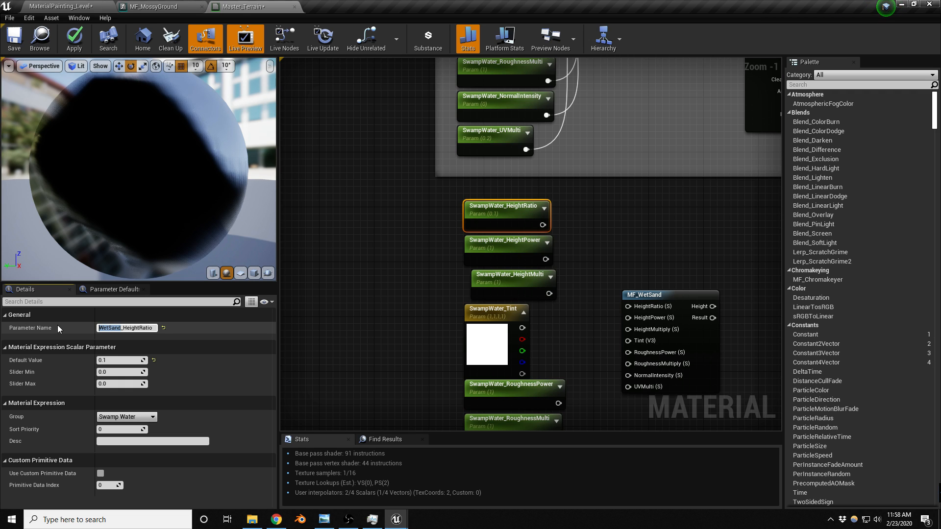
# Rename the copied HeightPower and HeightMulti parameters to WetSand_HeightPower and WetSand_HeightMulti
pyautogui.click(457, 253)
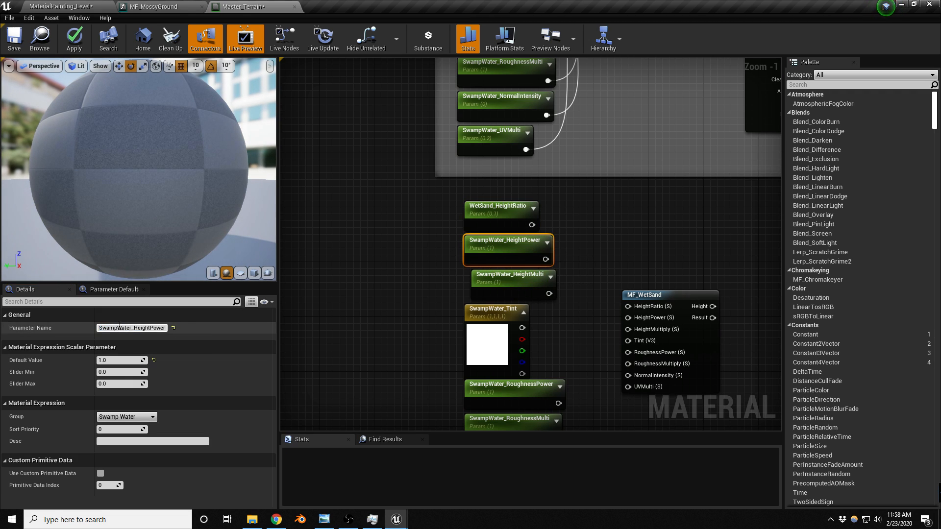
pyautogui.moveTo(131, 329); pyautogui.dragTo(62, 342)
pyautogui.write('WetSand')
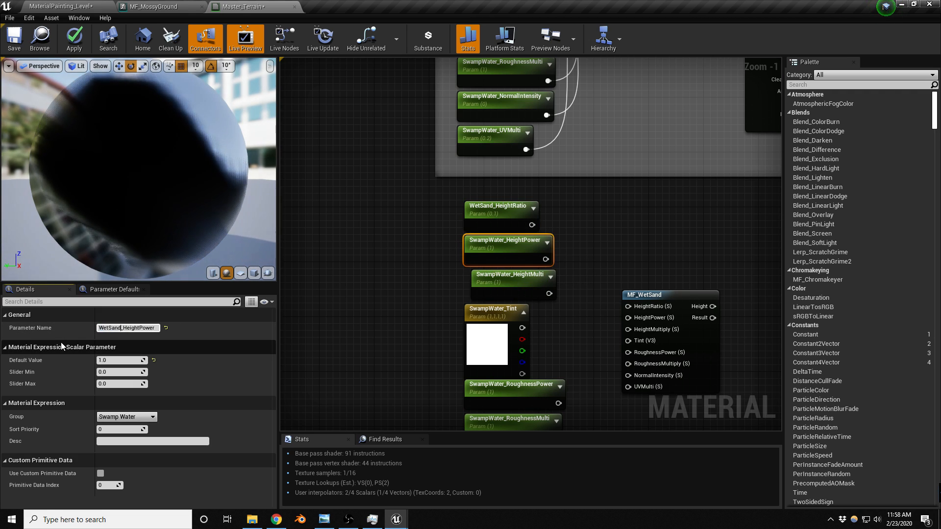
pyautogui.press('Return')
pyautogui.click(531, 289)
pyautogui.moveTo(131, 328); pyautogui.dragTo(72, 346)
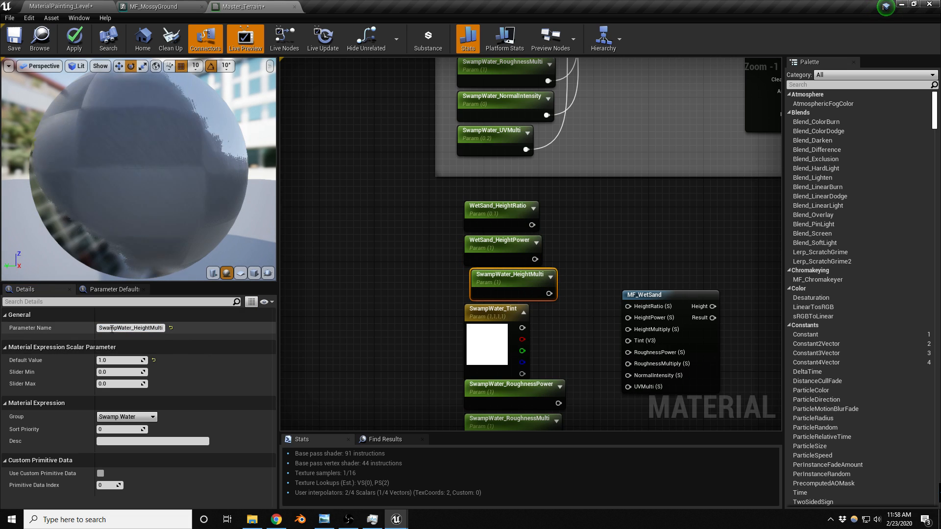
pyautogui.write('WetSand')
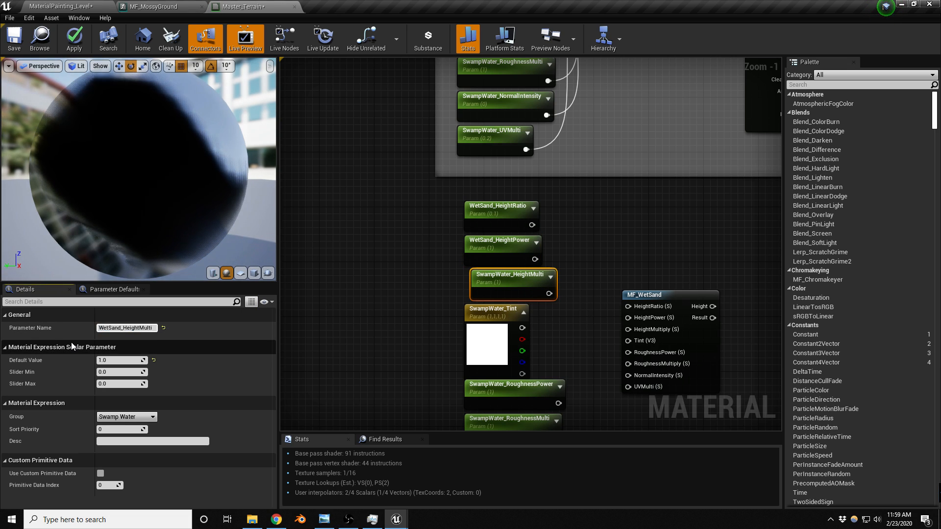
pyautogui.press('Return')
# Rename the copied Tint and RoughnessPower parameters to WetSand_Tint and WetSand_RoughnessPower
pyautogui.moveTo(482, 325); pyautogui.dragTo(491, 226, button='right')
pyautogui.click(492, 226)
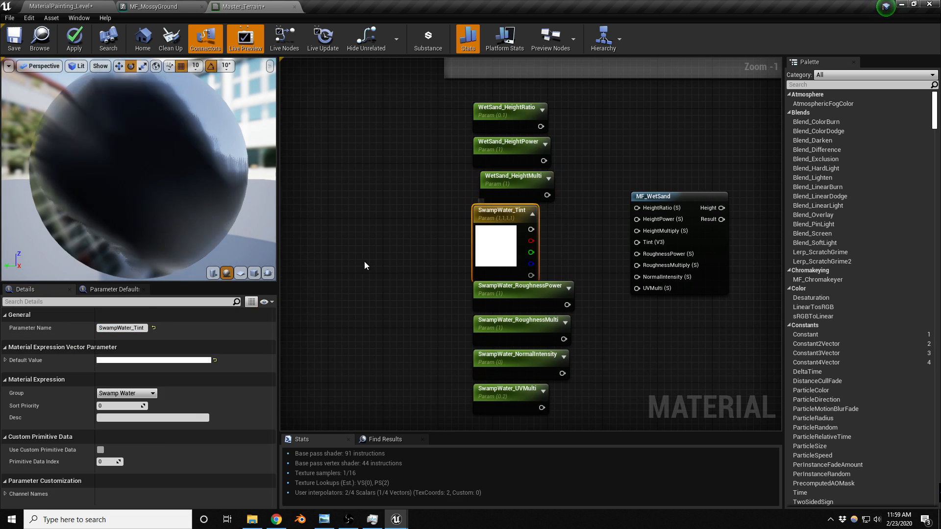
pyautogui.moveTo(129, 328); pyautogui.dragTo(31, 338)
pyautogui.write('WetSand')
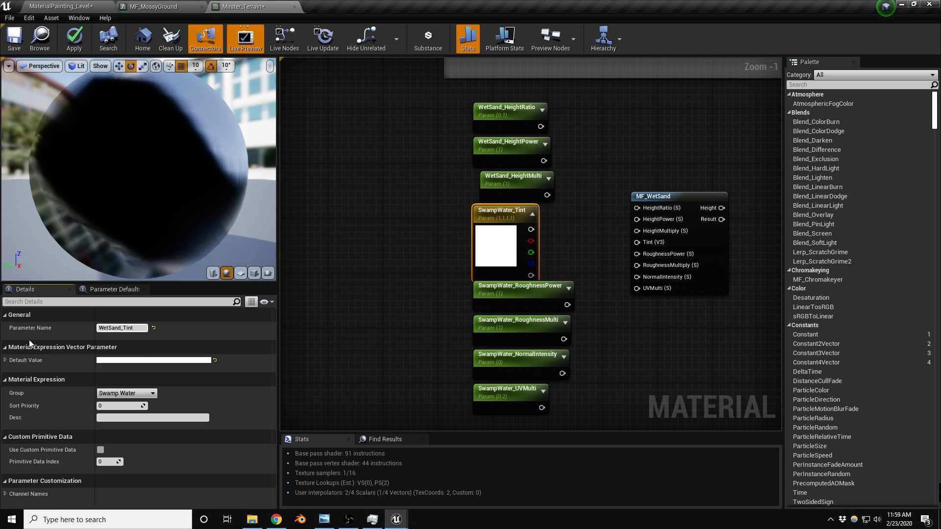
pyautogui.press('Return')
pyautogui.click(508, 299)
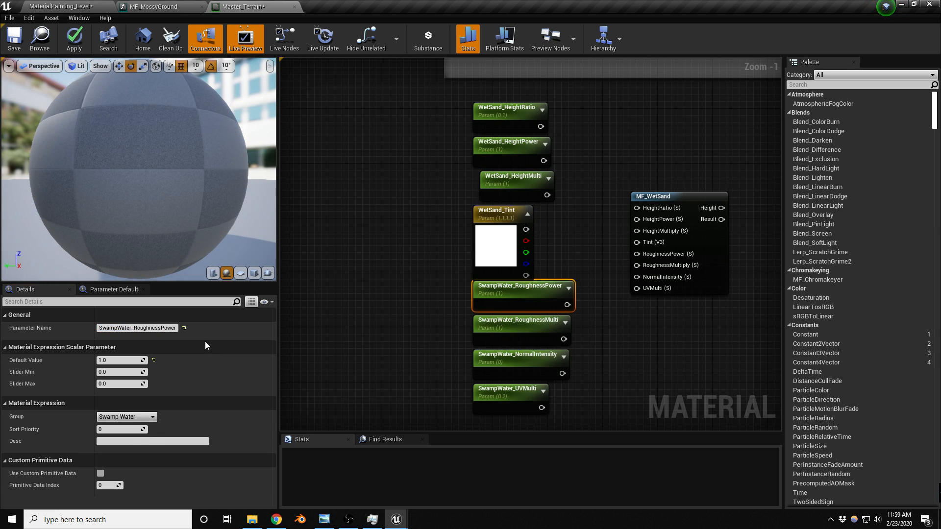
pyautogui.moveTo(131, 328); pyautogui.dragTo(62, 328)
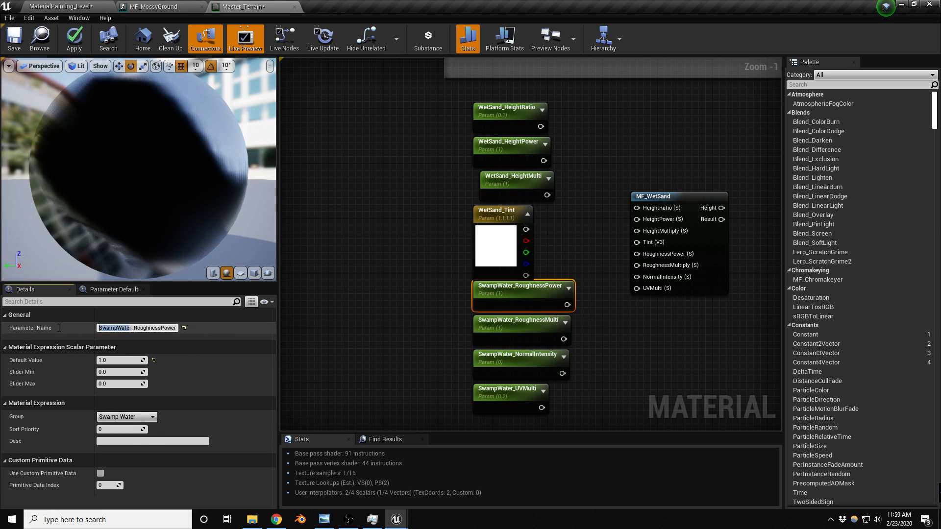
pyautogui.write('WetSand')
pyautogui.press('Return')
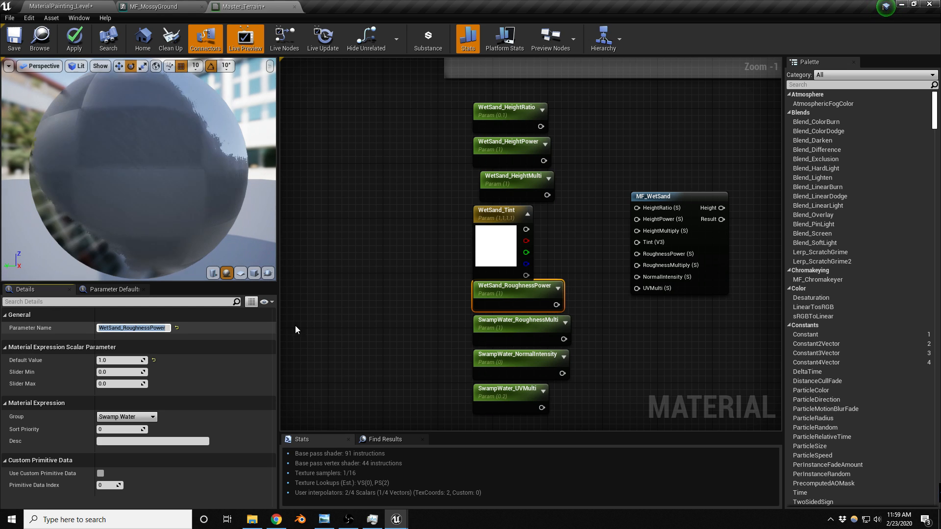
# Rename the copied RoughnessMulti and NormalIntensity parameters to WetSand_RoughnessMulti and WetSand_NormalIntensity
pyautogui.click(492, 326)
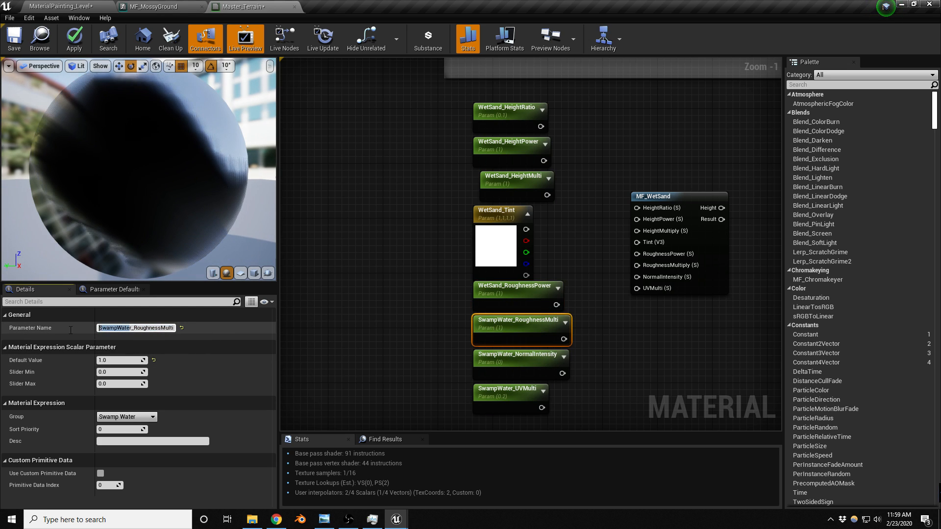
pyautogui.moveTo(130, 328); pyautogui.dragTo(14, 333)
pyautogui.write('WetSand')
pyautogui.press('Return')
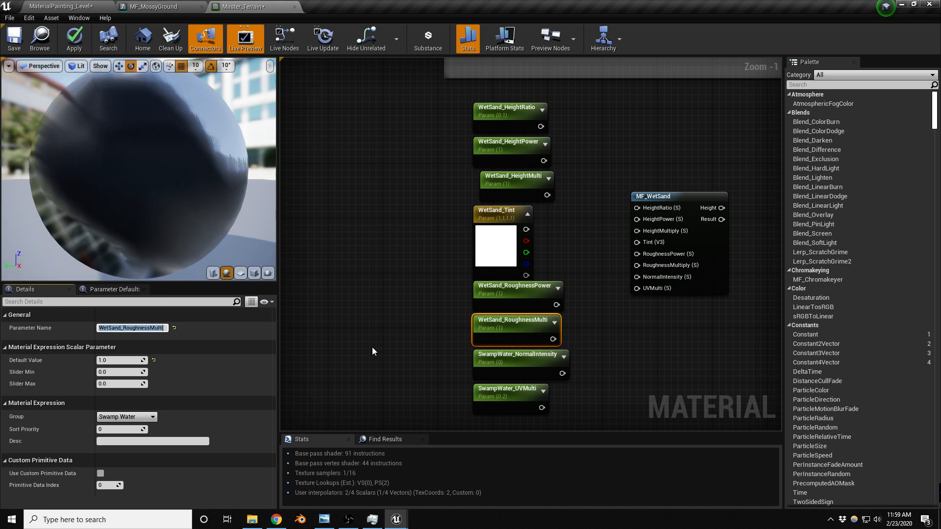
pyautogui.click(492, 360)
pyautogui.moveTo(125, 328); pyautogui.dragTo(11, 340)
pyautogui.write('WetSand')
pyautogui.press('Return')
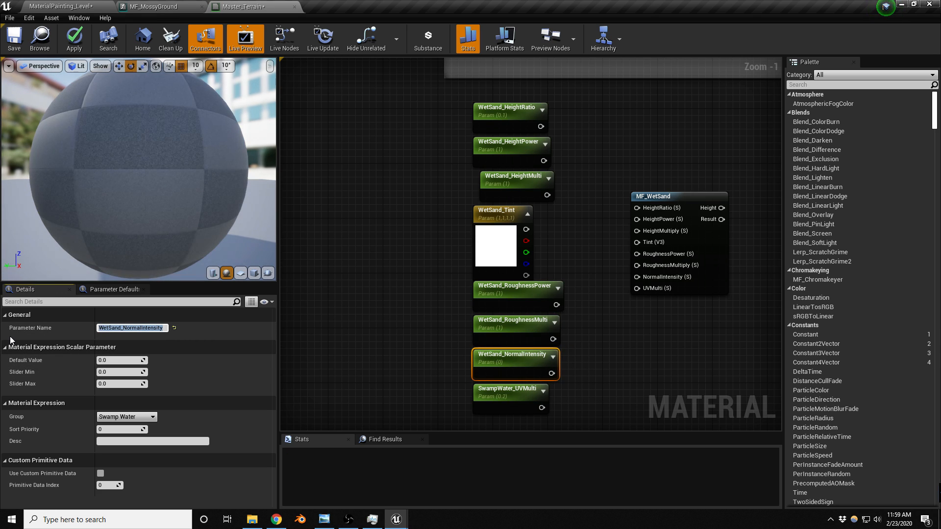
# Rename the copied SwampWater_UVMulti parameter to WetSand_UVMulti
pyautogui.click(520, 395)
pyautogui.moveTo(126, 328); pyautogui.dragTo(31, 331)
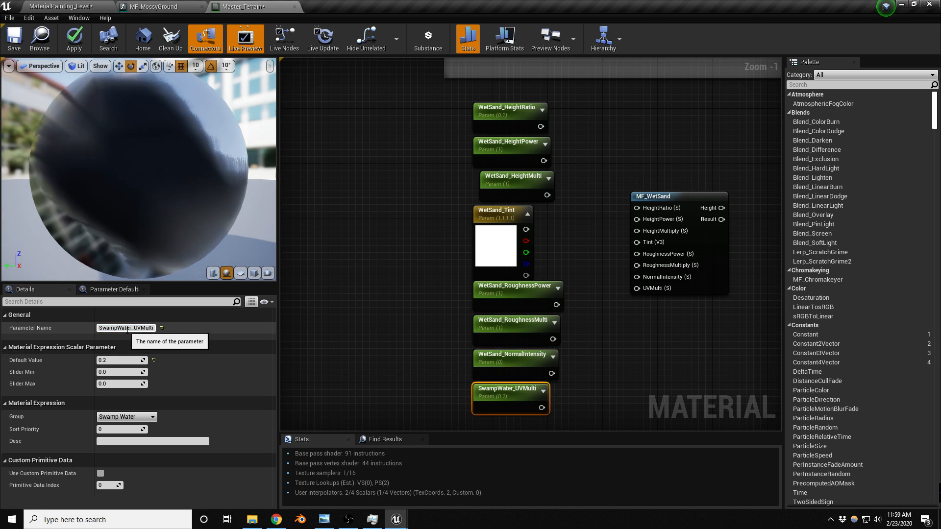
pyautogui.write('WetSand')
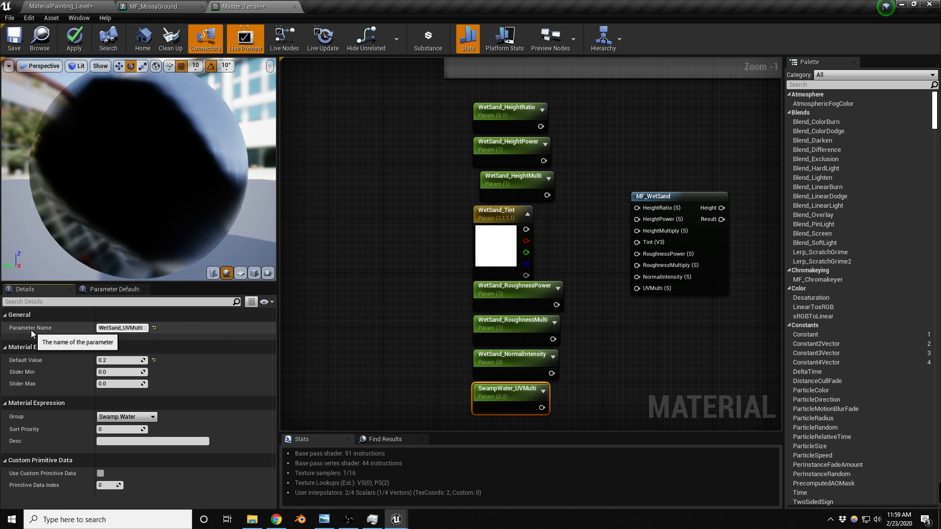
pyautogui.press('Return')
# Assign all eight WetSand parameters to a parameter group named Wet Sand
pyautogui.moveTo(430, 115); pyautogui.dragTo(564, 407)
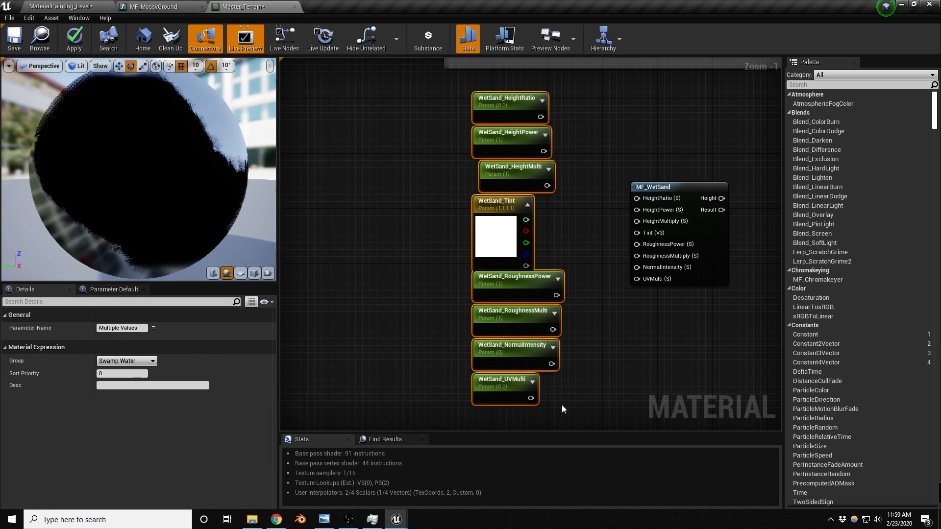
pyautogui.write('Wet s')
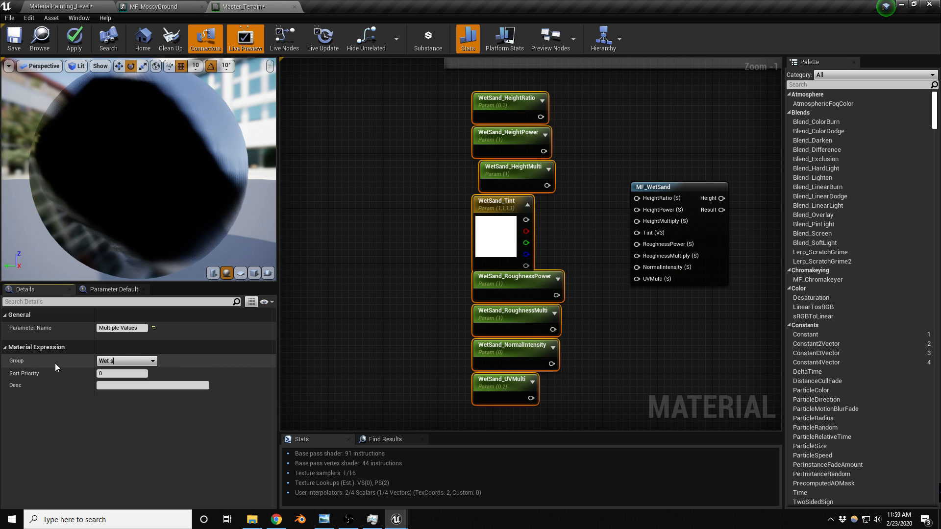
pyautogui.press('BackSpace')
pyautogui.write('Sand')
pyautogui.press('Return')
# Connect WetSand_HeightRatio, HeightPower, HeightMulti and Tint to the matching inputs of the MF_WetSand node
pyautogui.moveTo(538, 118); pyautogui.dragTo(441, 161, button='right')
pyautogui.moveTo(441, 161); pyautogui.dragTo(539, 241)
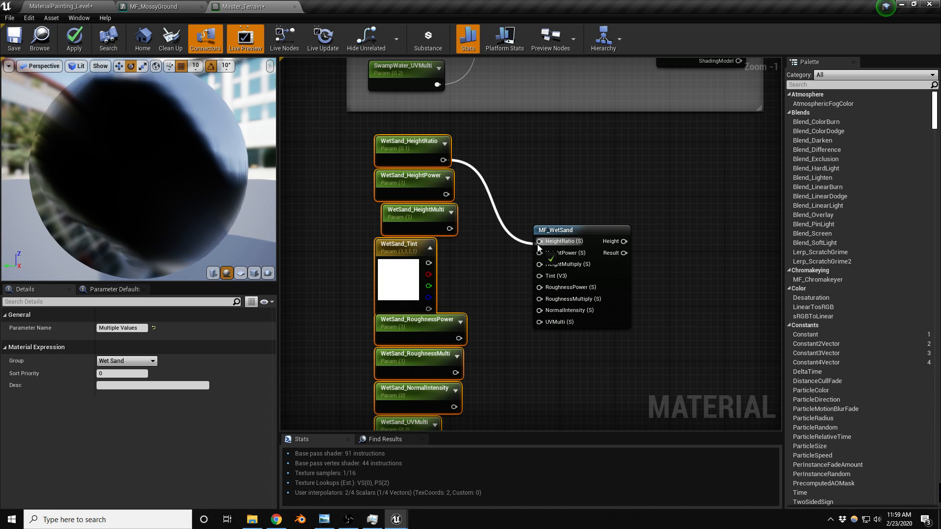
pyautogui.moveTo(446, 194); pyautogui.dragTo(547, 252)
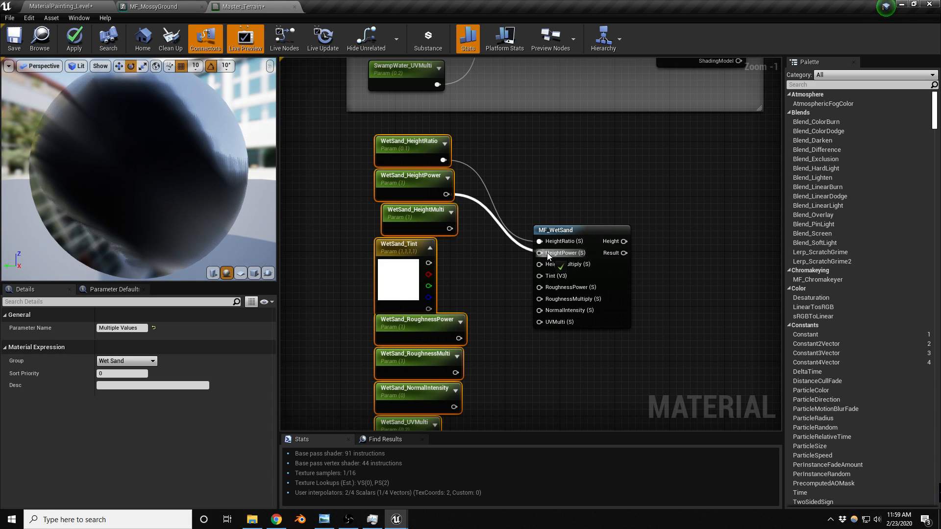
pyautogui.moveTo(449, 229); pyautogui.dragTo(539, 265)
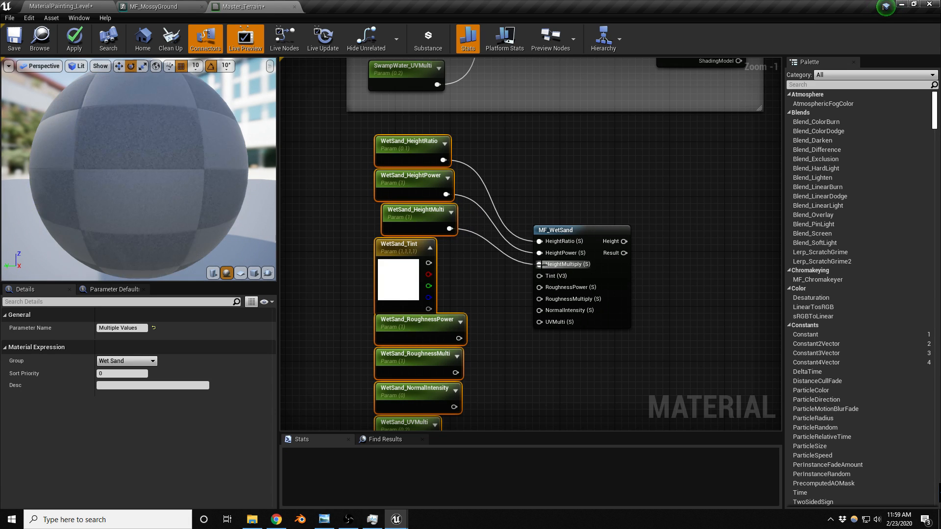
pyautogui.moveTo(429, 263); pyautogui.dragTo(471, 270)
pyautogui.moveTo(539, 277); pyautogui.dragTo(540, 276)
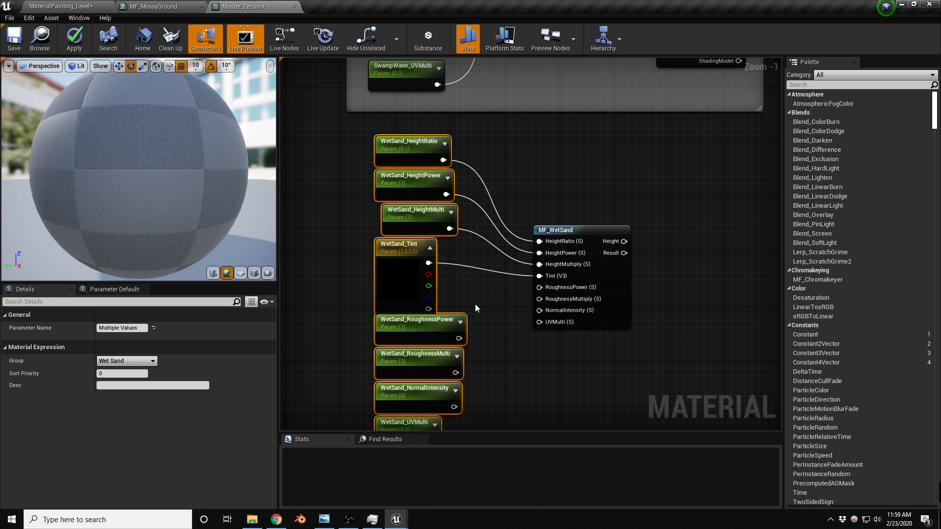
# Connect WetSand_RoughnessPower, RoughnessMulti, NormalIntensity and UVMulti to the matching inputs of the MF_WetSand node
pyautogui.moveTo(459, 338); pyautogui.dragTo(543, 288)
pyautogui.moveTo(456, 372); pyautogui.dragTo(463, 371)
pyautogui.moveTo(540, 310)
pyautogui.mouseDown()
pyautogui.moveTo(539, 299)
pyautogui.moveTo(544, 313)
pyautogui.mouseUp()
pyautogui.moveTo(539, 398); pyautogui.dragTo(519, 345, button='right')
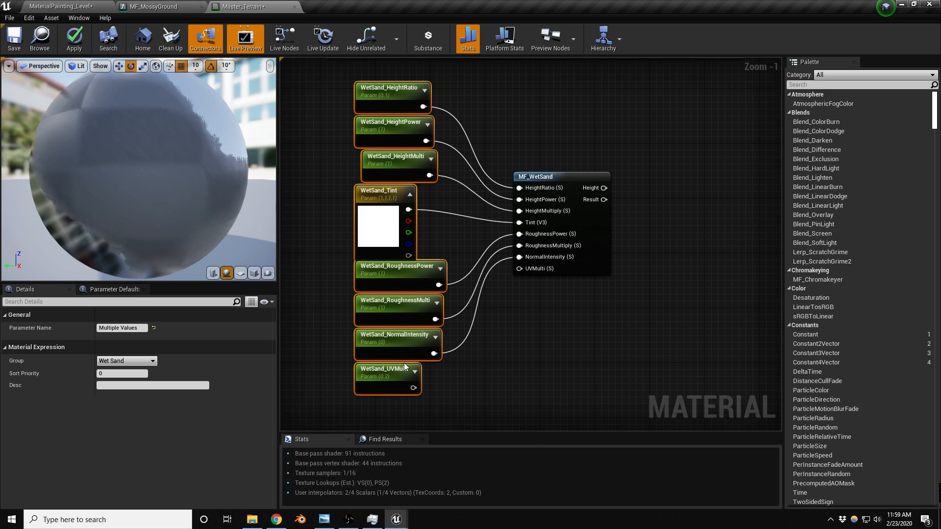
pyautogui.moveTo(413, 387); pyautogui.dragTo(520, 269)
# Place a copy of the BreakMaterialAttributes node beside MF_WetSand and connect the function's Result output to its Attr input
pyautogui.moveTo(692, 278); pyautogui.dragTo(548, 426, button='right')
pyautogui.scroll(-3, 527, 375)
pyautogui.click(537, 143)
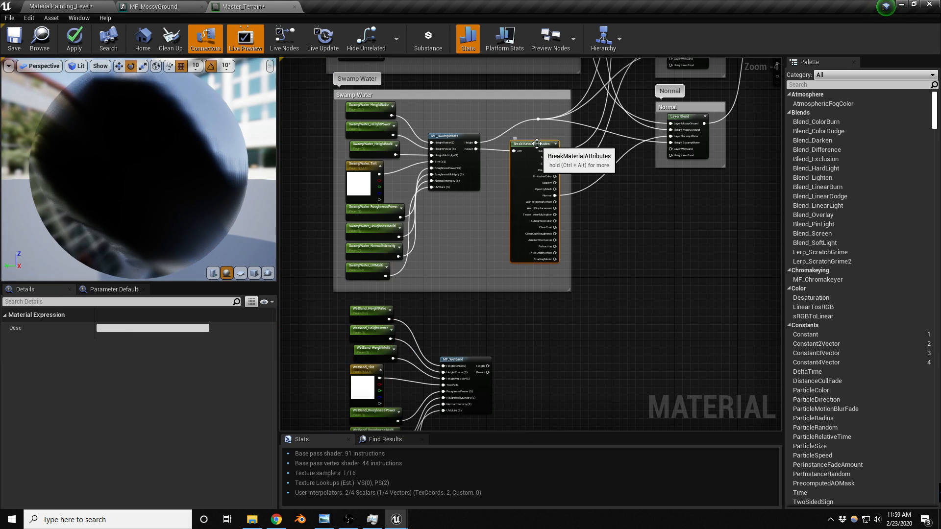
pyautogui.hotkey('ctrl', 'c')
pyautogui.hotkey('ctrl', 'v')
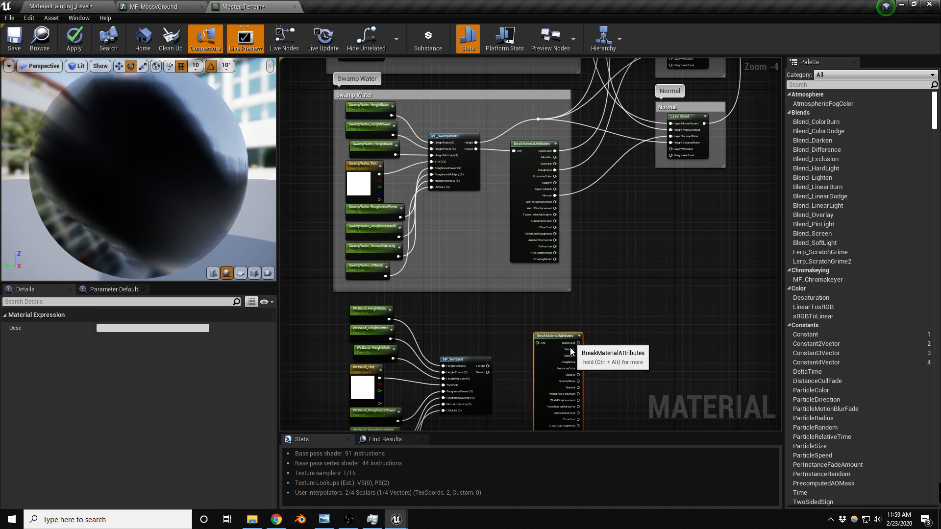
pyautogui.moveTo(487, 372); pyautogui.dragTo(534, 379)
# Connect the copied BreakMaterialAttributes node's BaseColor output to the Layer WetSand input of the Base color Layer Blend node
pyautogui.moveTo(618, 321); pyautogui.dragTo(546, 344, button='right')
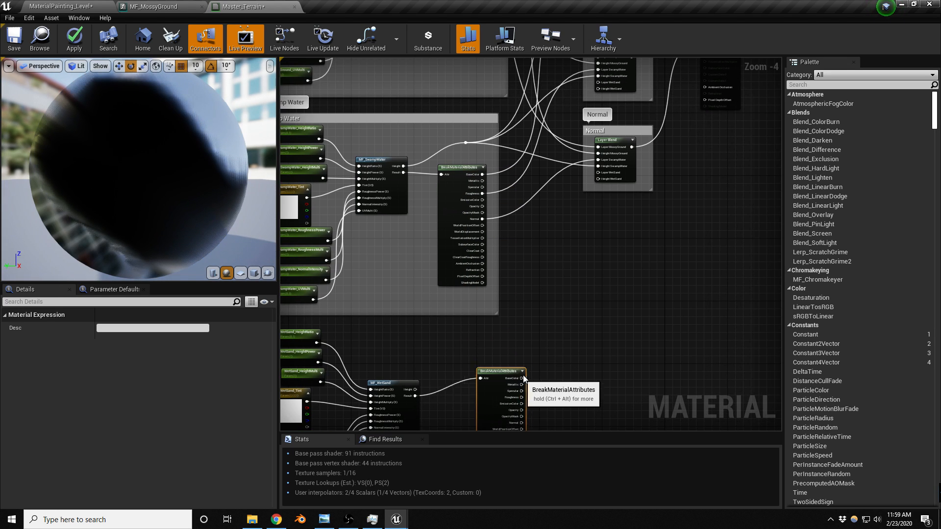
pyautogui.scroll(2, 493, 399)
pyautogui.moveTo(495, 391); pyautogui.dragTo(638, 302)
pyautogui.moveTo(613, 300); pyautogui.dragTo(569, 58, button='right')
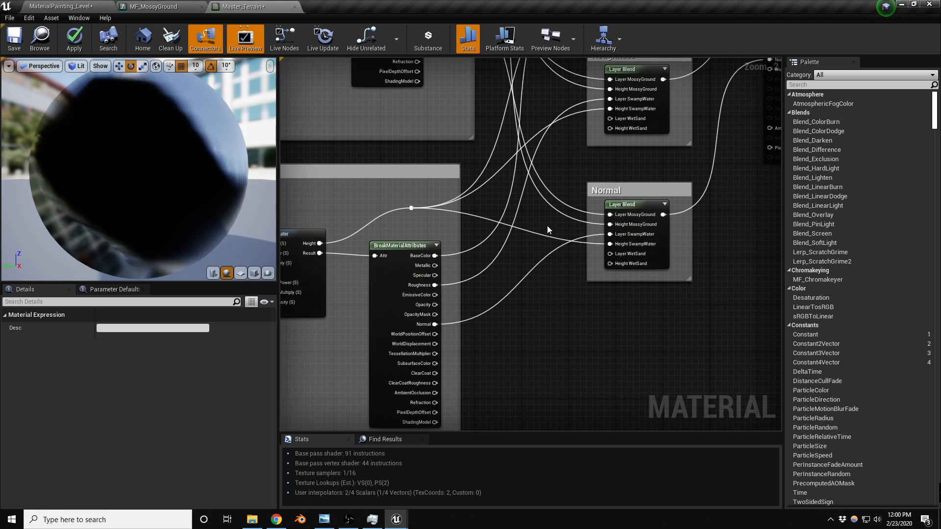
pyautogui.scroll(-2, 547, 226)
pyautogui.moveTo(494, 334); pyautogui.dragTo(494, 326, button='right')
pyautogui.moveTo(491, 326); pyautogui.dragTo(593, 151)
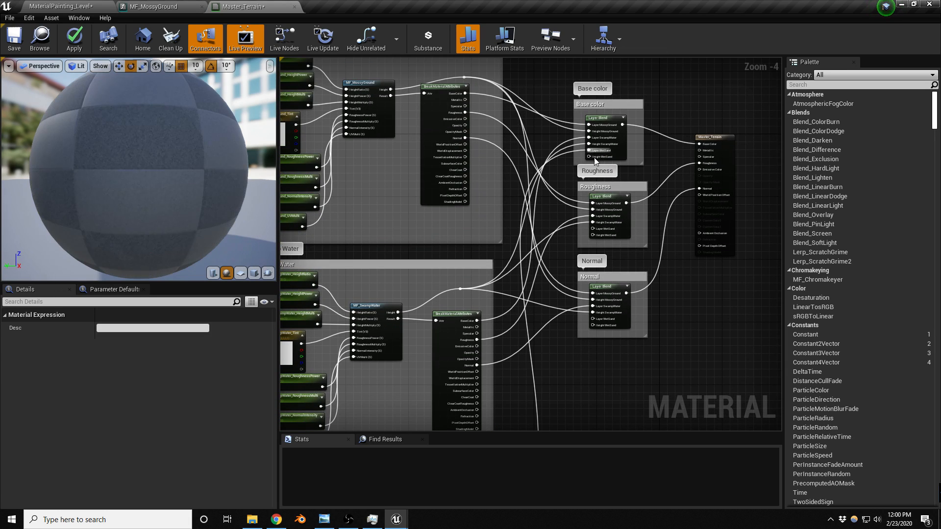
# Connect the copied node's Roughness and Normal outputs to the Layer WetSand inputs of the Roughness and Normal Layer Blend nodes
pyautogui.moveTo(586, 394); pyautogui.dragTo(593, 215, button='right')
pyautogui.scroll(2, 515, 392)
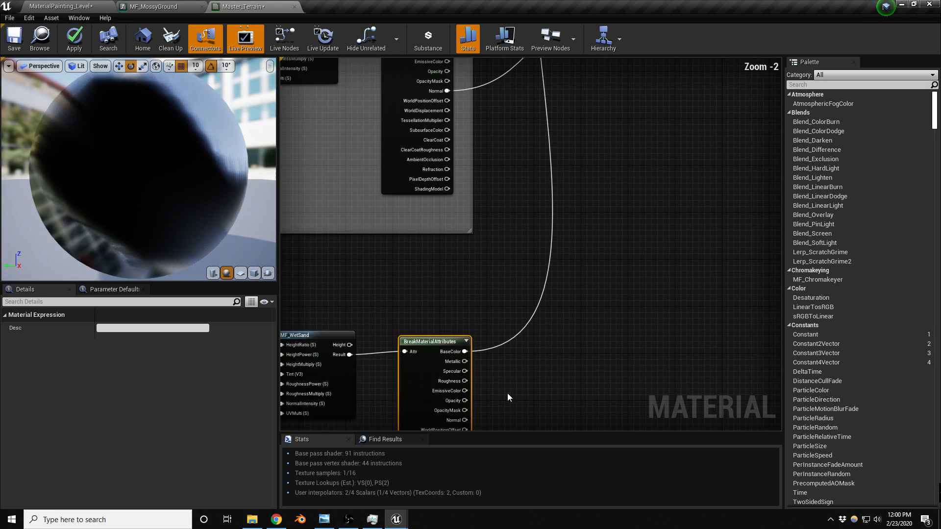
pyautogui.moveTo(465, 380); pyautogui.dragTo(626, 229)
pyautogui.moveTo(590, 344); pyautogui.dragTo(573, 92, button='right')
pyautogui.moveTo(458, 323); pyautogui.dragTo(616, 272)
# Route the MF_WetSand Height output through a reroute node to the Height WetSand inputs of the Layer Blend nodes
pyautogui.scroll(-3, 643, 287)
pyautogui.moveTo(614, 372); pyautogui.dragTo(637, 257, button='right')
pyautogui.scroll(2, 561, 319)
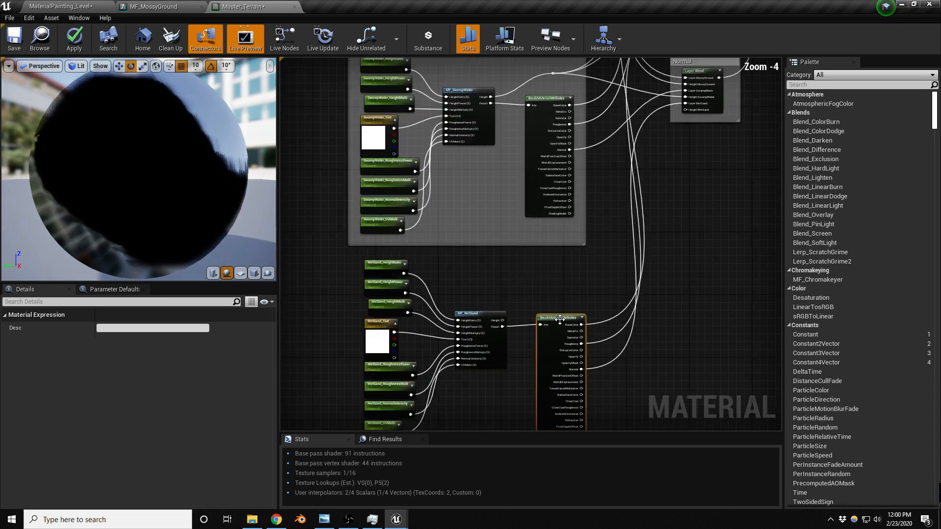
pyautogui.moveTo(486, 320); pyautogui.dragTo(725, 125)
pyautogui.moveTo(682, 319); pyautogui.dragTo(663, 126, button='right')
pyautogui.click(541, 416)
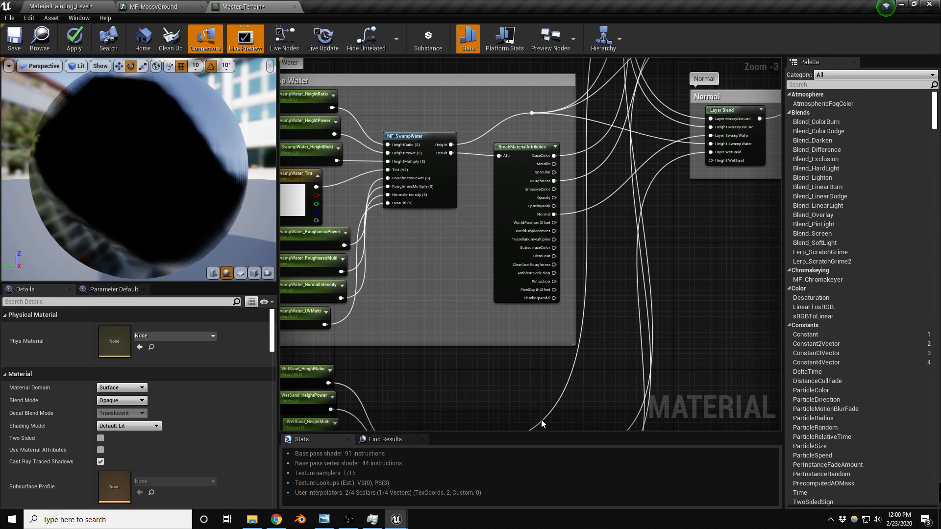
pyautogui.doubleClick(542, 419)
pyautogui.moveTo(542, 418); pyautogui.dragTo(425, 246)
pyautogui.moveTo(567, 380); pyautogui.dragTo(691, 86, button='right')
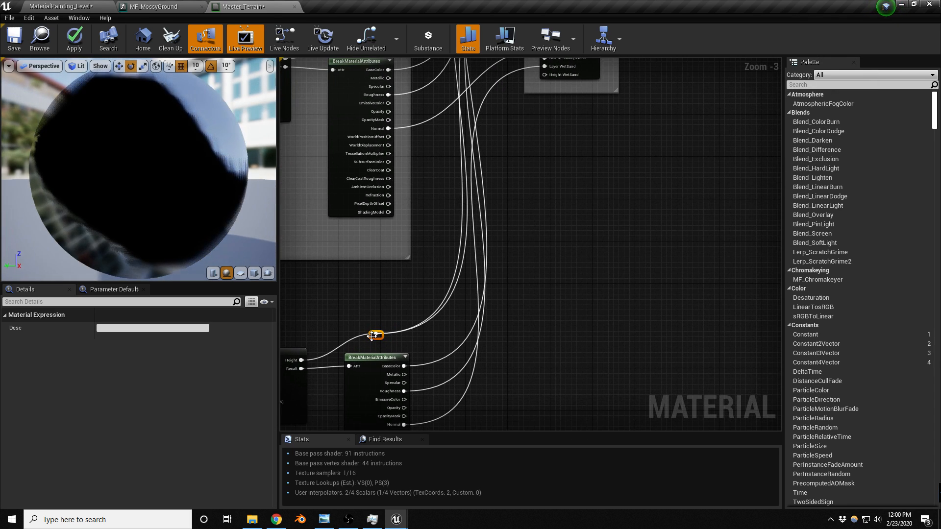
pyautogui.moveTo(379, 337); pyautogui.dragTo(544, 187)
# Enclose the wet sand parameters, function, reroute and BreakMaterialAttributes nodes in a comment box titled Wet Sand
pyautogui.scroll(-3, 637, 211)
pyautogui.moveTo(462, 206); pyautogui.dragTo(542, 268)
pyautogui.moveTo(495, 213); pyautogui.dragTo(491, 225)
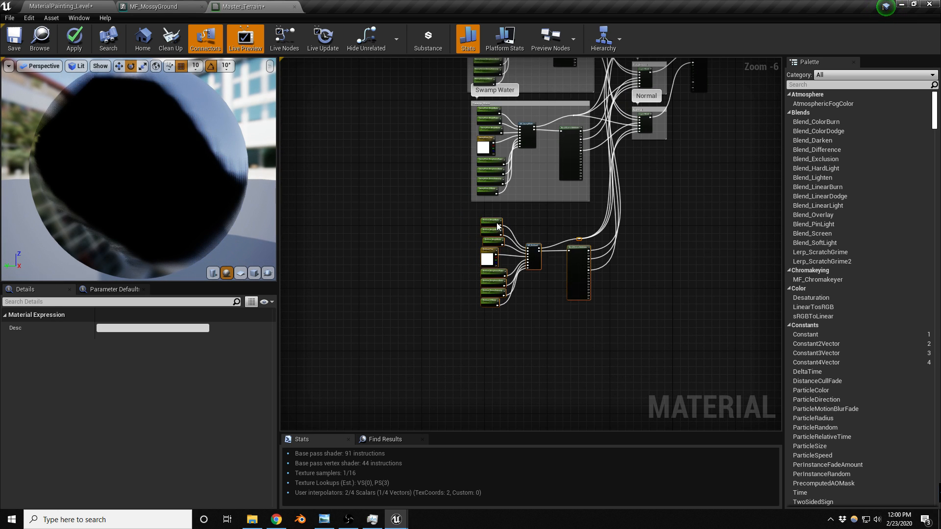
pyautogui.press('c')
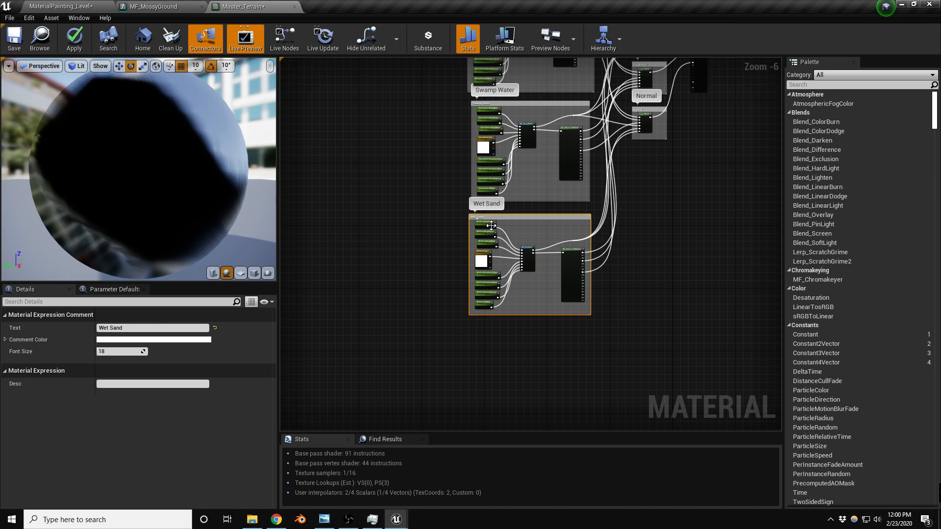
# Save the Master_Terrain material and create a material instance from it in the Megascans Surfaces folder
pyautogui.click(14, 38)
pyautogui.click(60, 7)
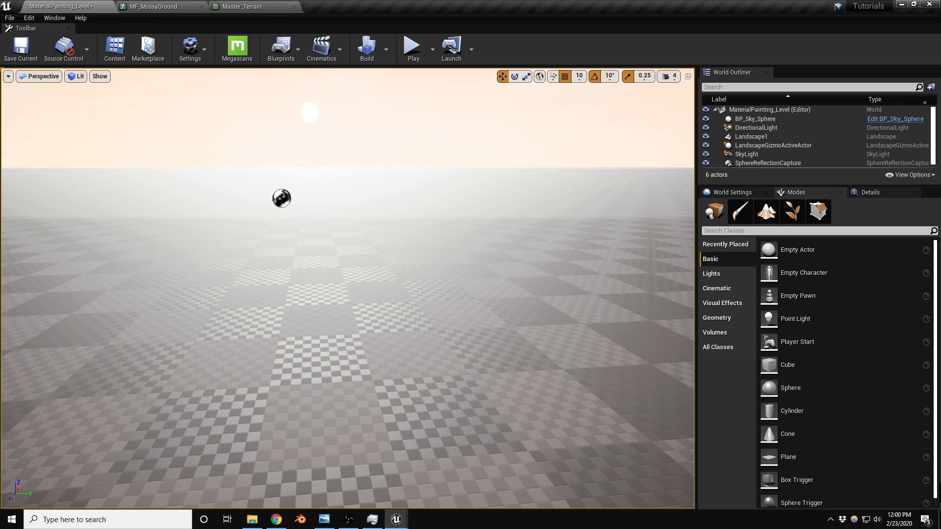
pyautogui.moveTo(940, 104); pyautogui.dragTo(566, 87)
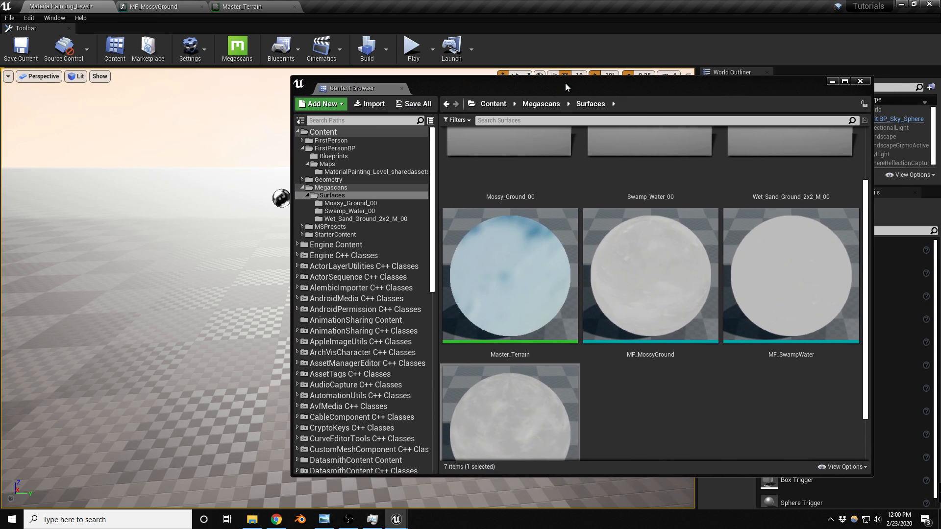
pyautogui.rightClick(524, 260)
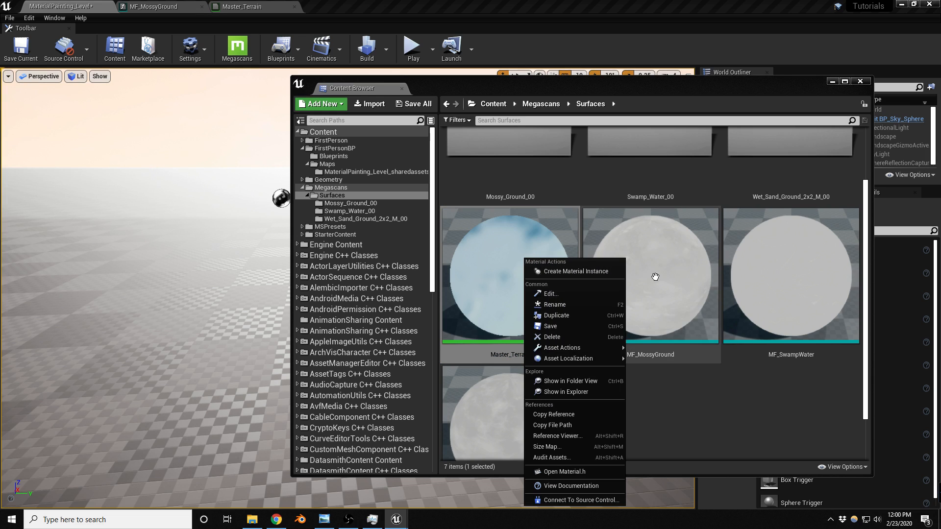
pyautogui.click(581, 272)
pyautogui.press('Return')
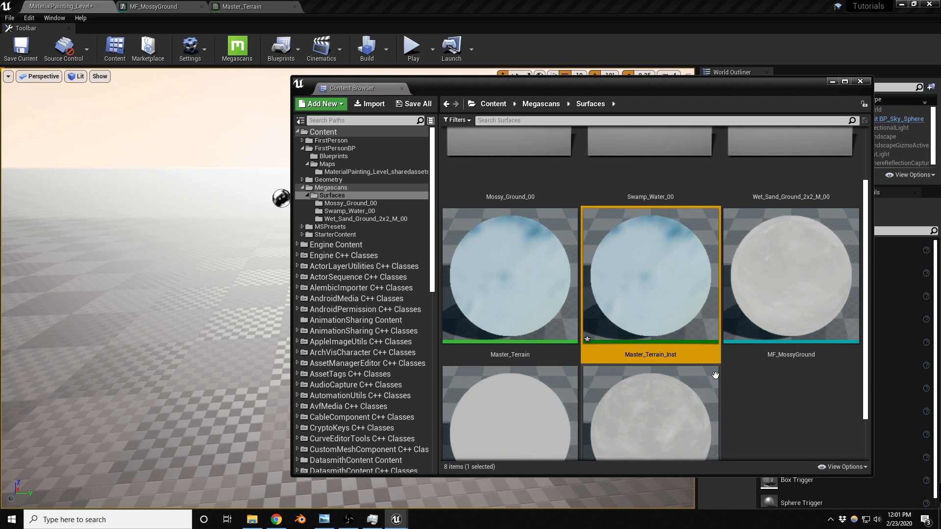
pyautogui.moveTo(583, 84); pyautogui.dragTo(940, 110)
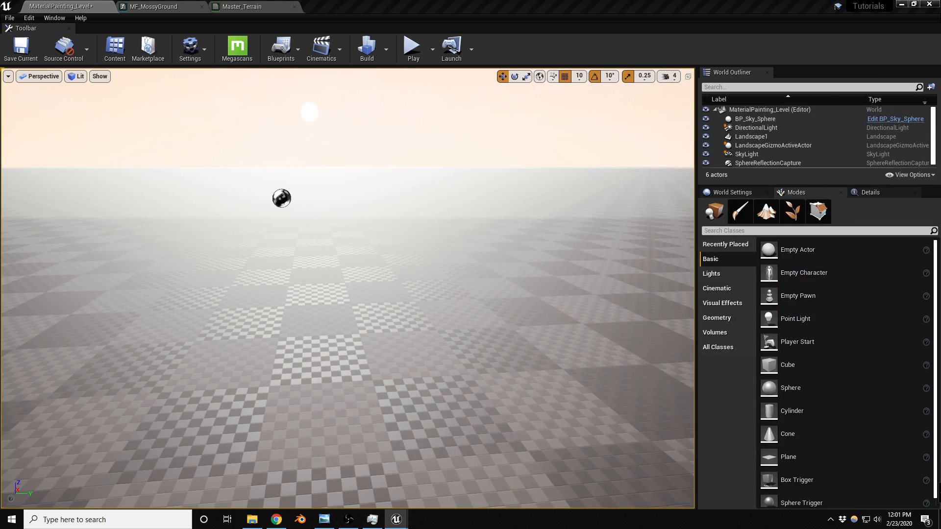
# Assign the Master_Terrain_Inst material instance as the Landscape Material of Landscape1
pyautogui.click(540, 291)
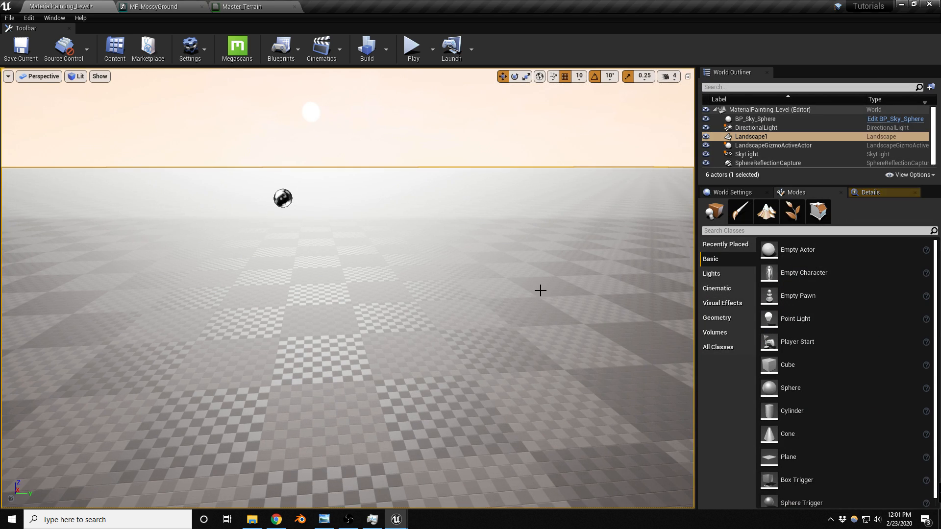
pyautogui.click(865, 192)
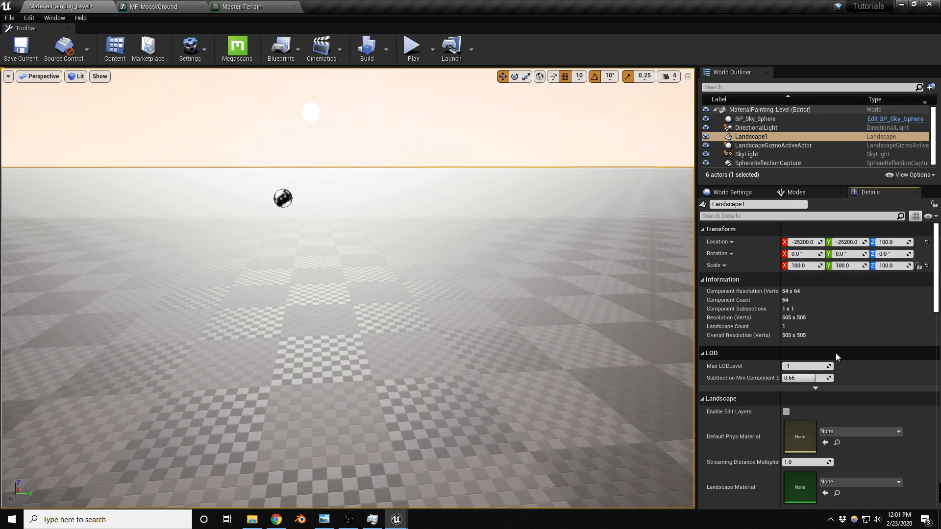
pyautogui.scroll(-3, 836, 352)
pyautogui.moveTo(940, 412); pyautogui.dragTo(788, 404)
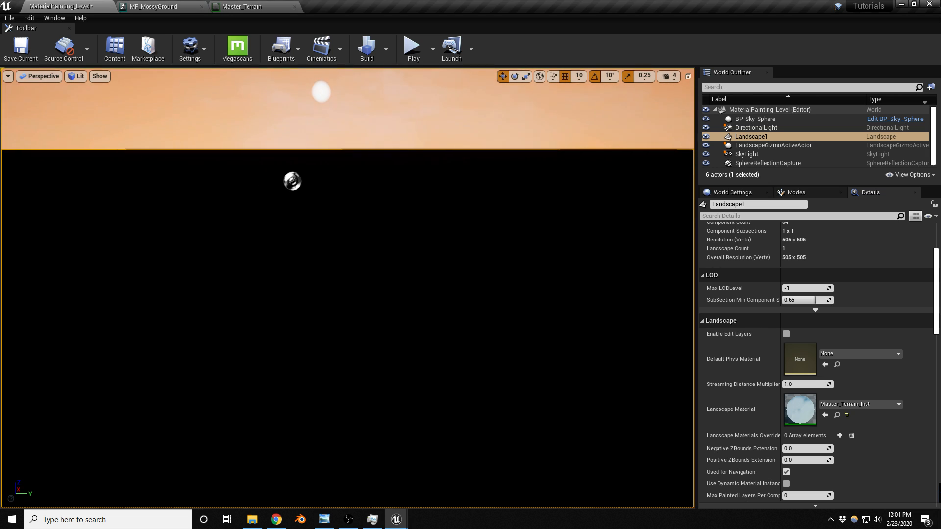
# Enter landscape Paint mode and create a weight-blended layer info for MossyGround in the FirstPersonBP Maps folder
pyautogui.click(794, 192)
pyautogui.click(771, 220)
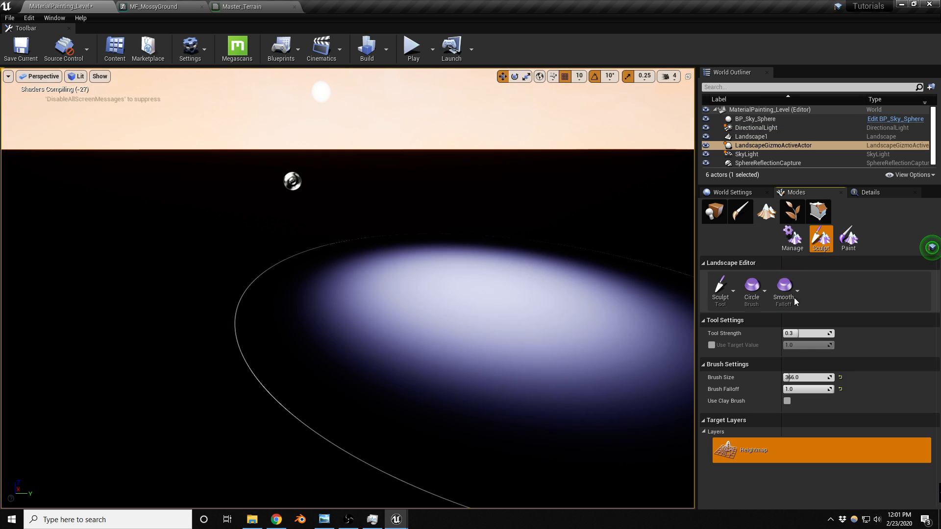
pyautogui.click(849, 240)
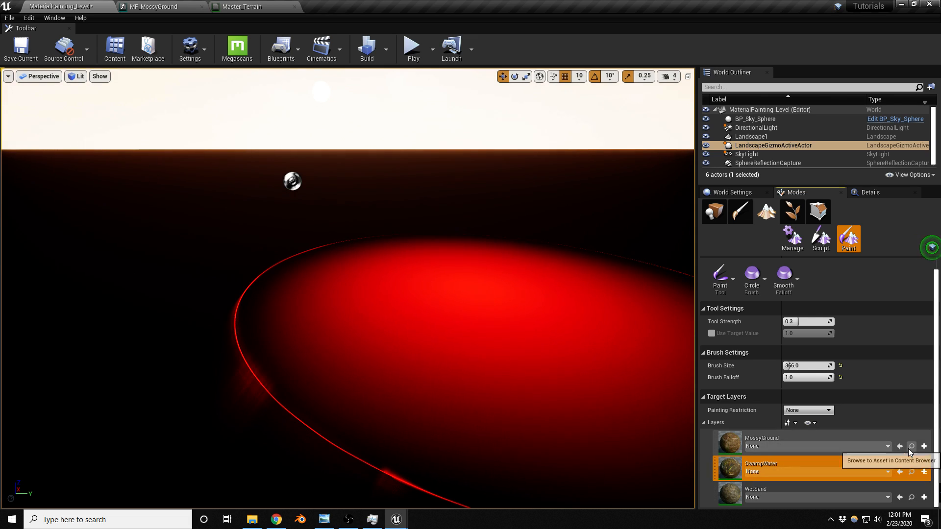
pyautogui.click(923, 446)
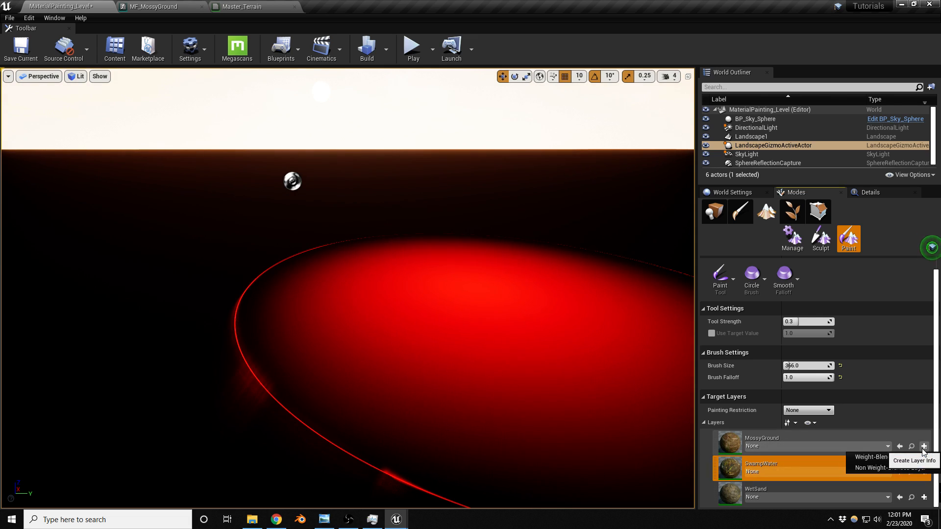
pyautogui.click(882, 459)
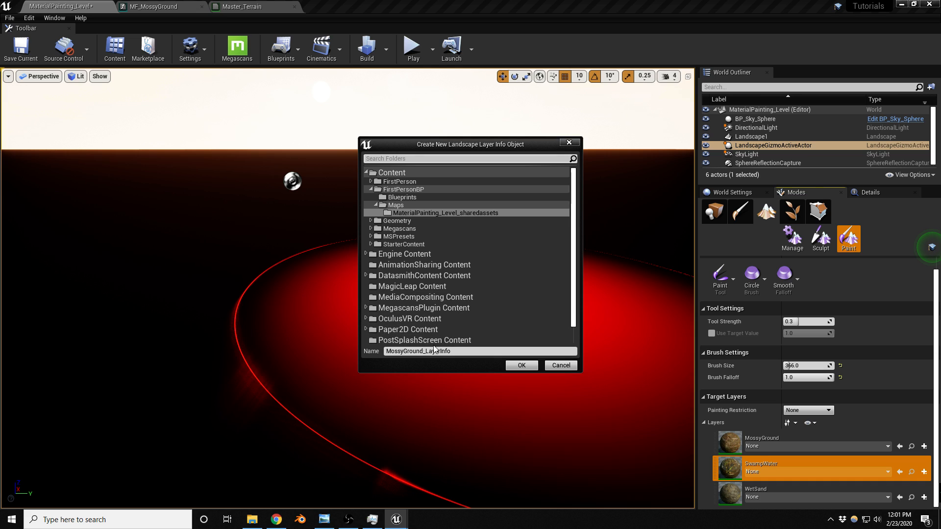
pyautogui.click(526, 364)
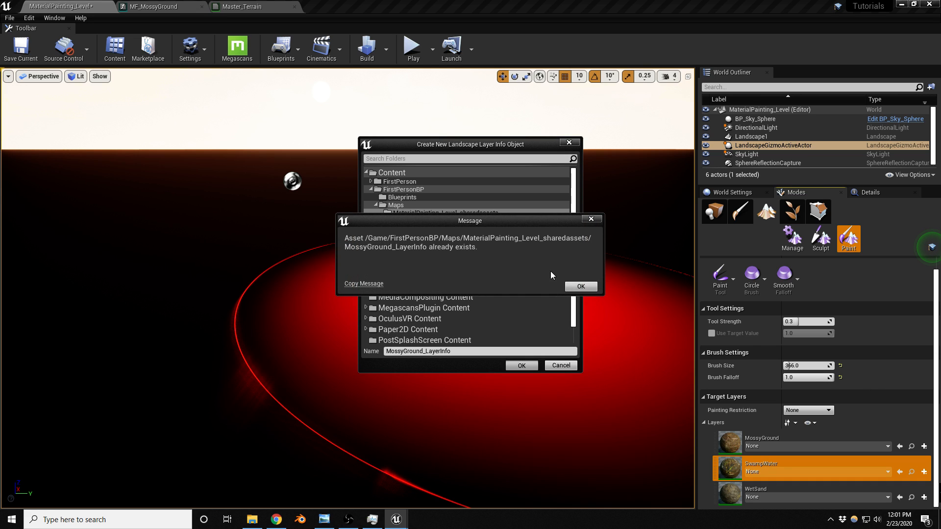
pyautogui.click(581, 287)
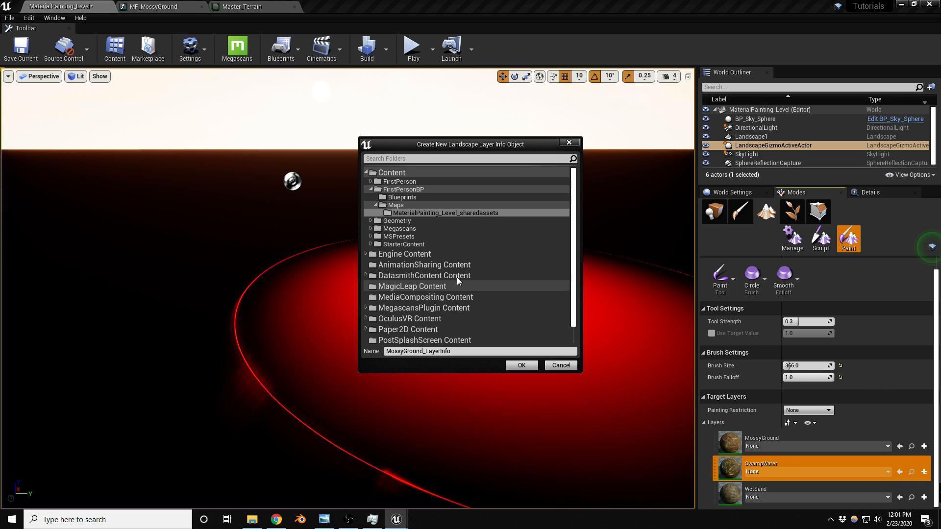
pyautogui.click(410, 190)
pyautogui.click(398, 205)
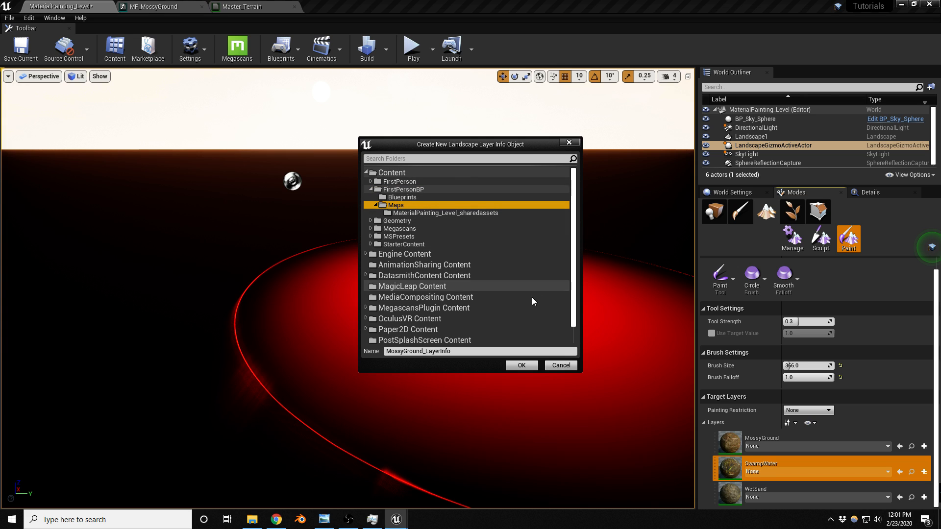
pyautogui.click(522, 365)
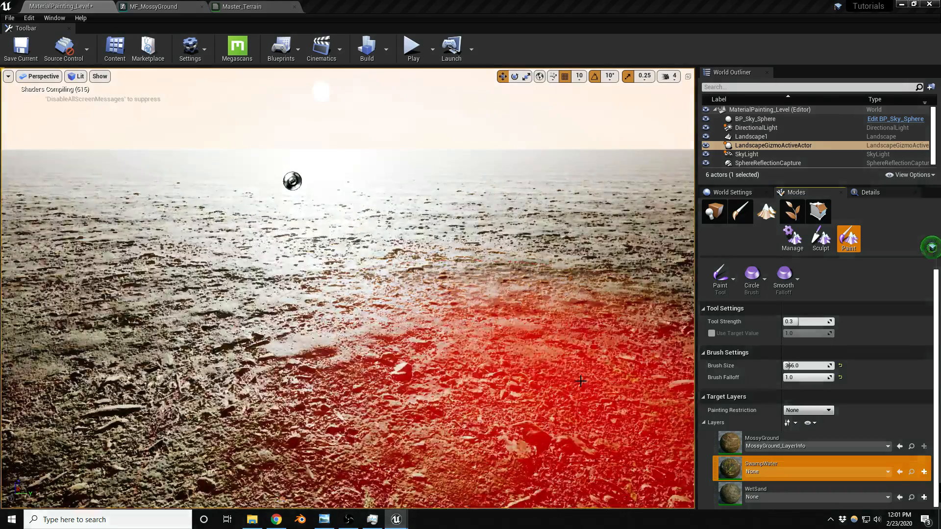
# Create a weight-blended layer info for the SwampWater layer in the FirstPersonBP Maps folder
pyautogui.moveTo(581, 382); pyautogui.dragTo(594, 413, button='right')
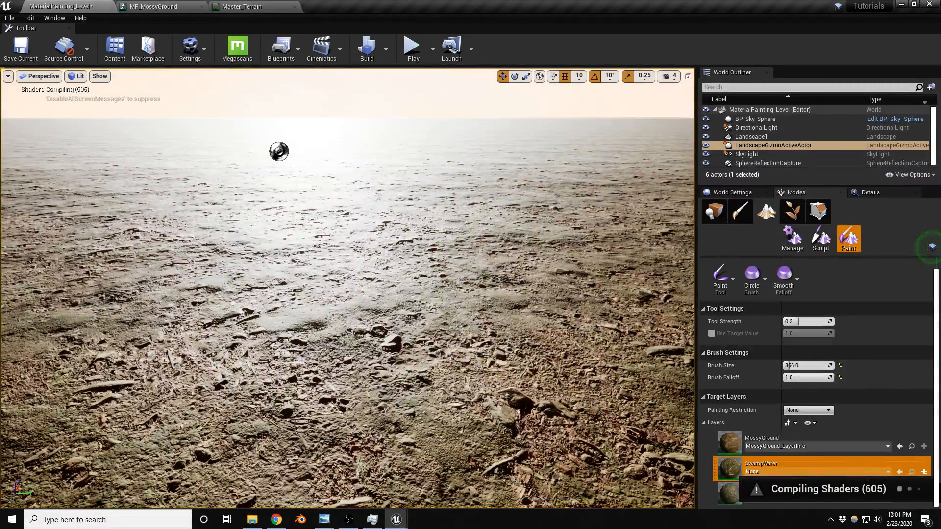
pyautogui.click(717, 441)
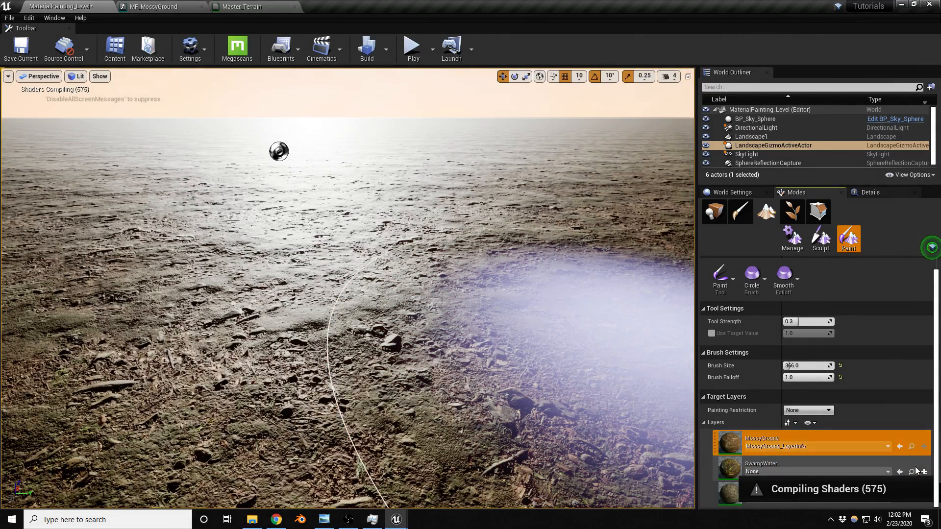
pyautogui.click(738, 468)
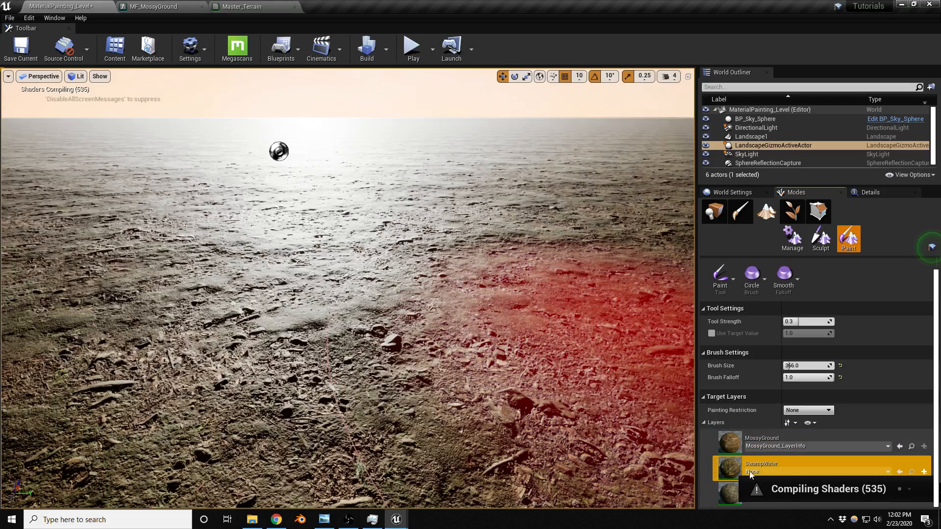
pyautogui.click(924, 472)
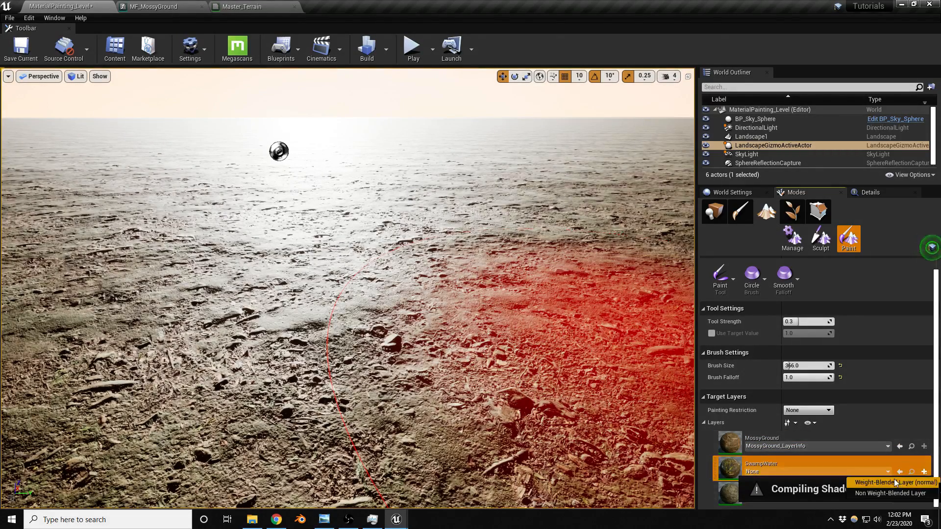
pyautogui.click(890, 481)
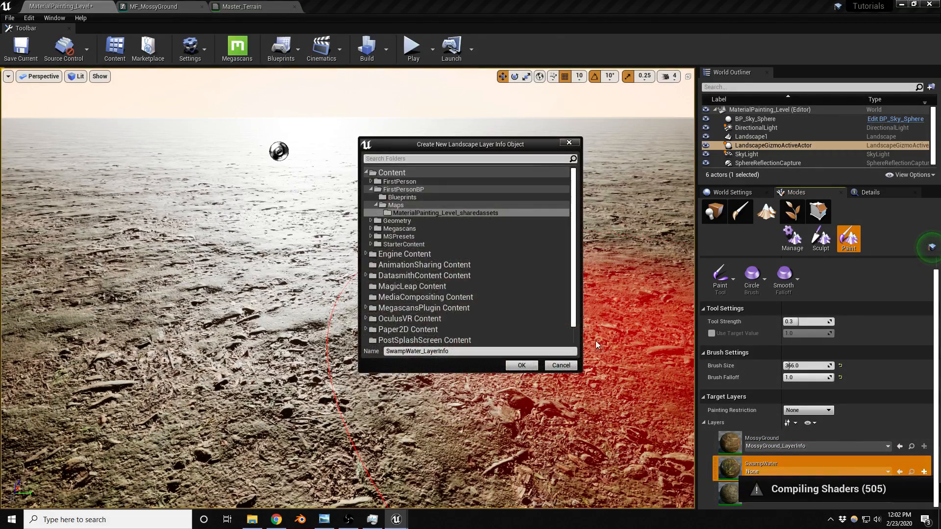
pyautogui.click(397, 205)
pyautogui.click(522, 365)
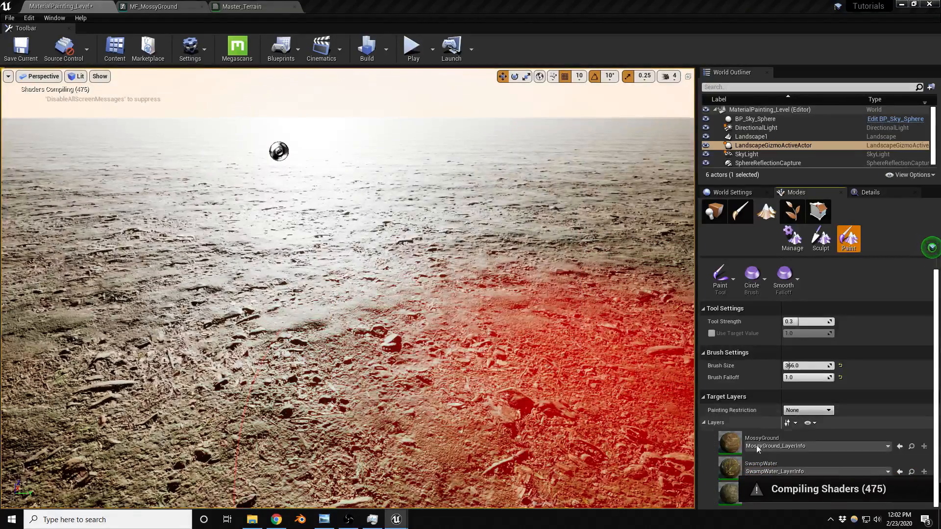
# Create a weight-blended layer info for the WetSand layer in the FirstPersonBP Maps folder
pyautogui.click(721, 492)
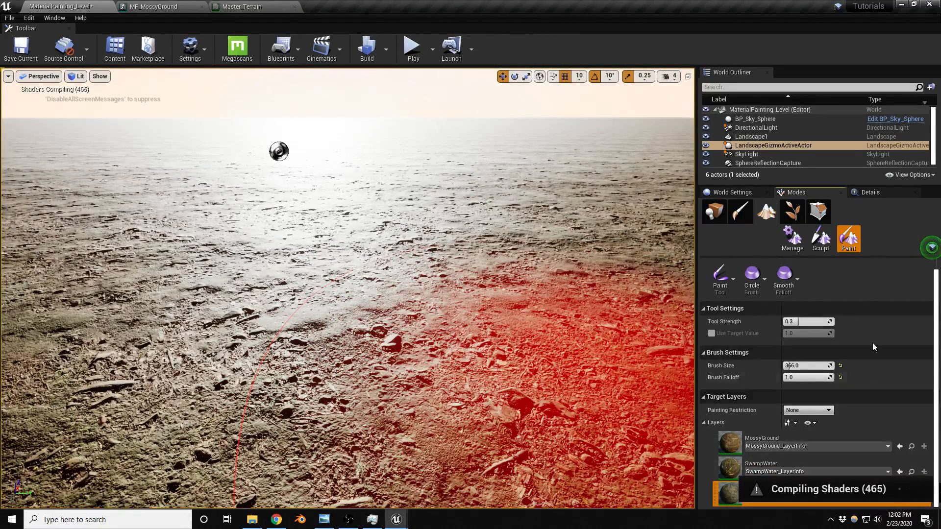
pyautogui.moveTo(731, 11); pyautogui.dragTo(549, 27)
pyautogui.scroll(-5, 738, 317)
pyautogui.scroll(-2, 738, 316)
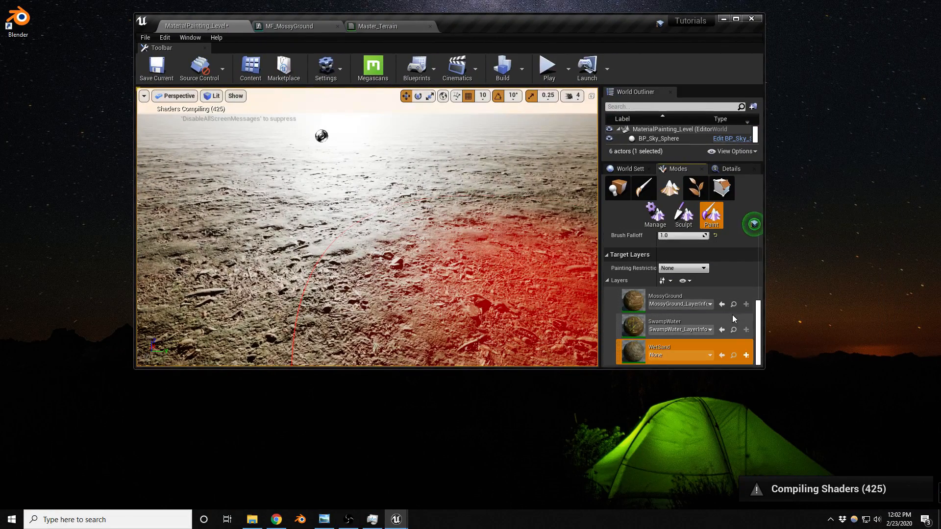
pyautogui.click(746, 355)
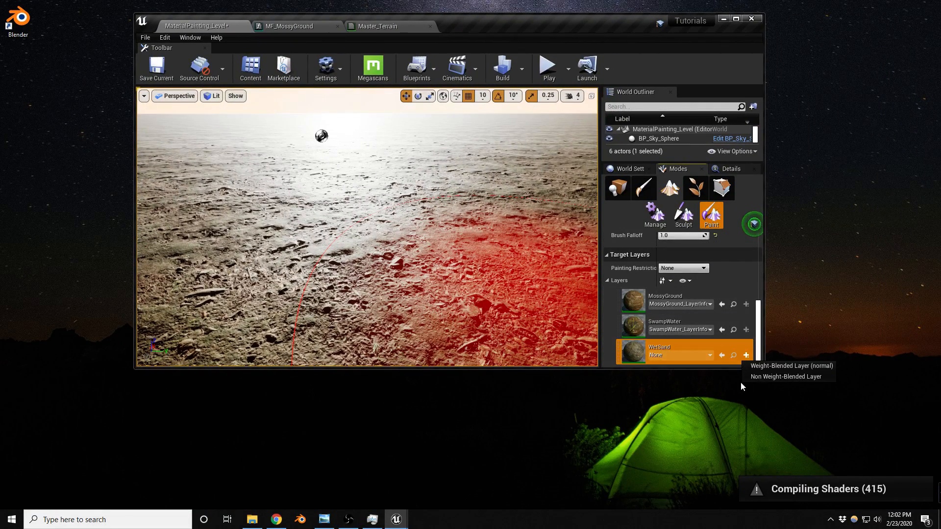
pyautogui.click(759, 369)
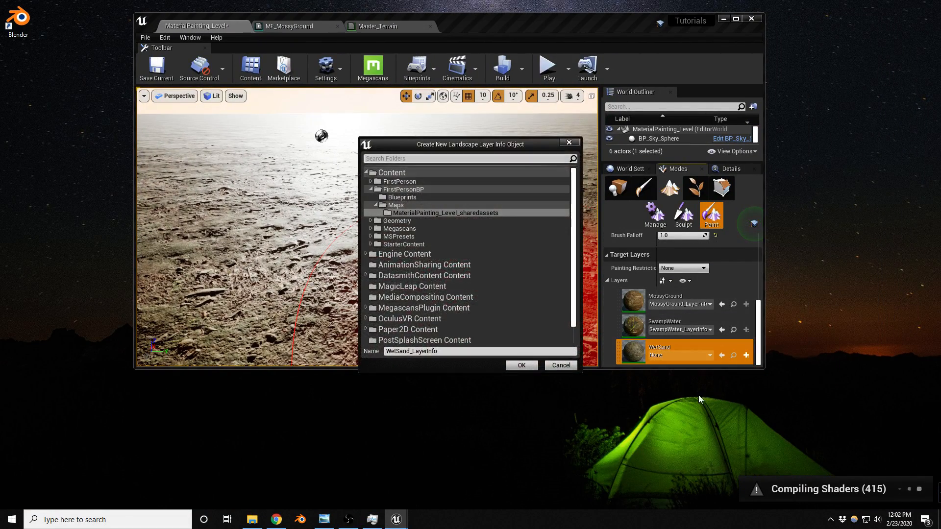
pyautogui.click(522, 367)
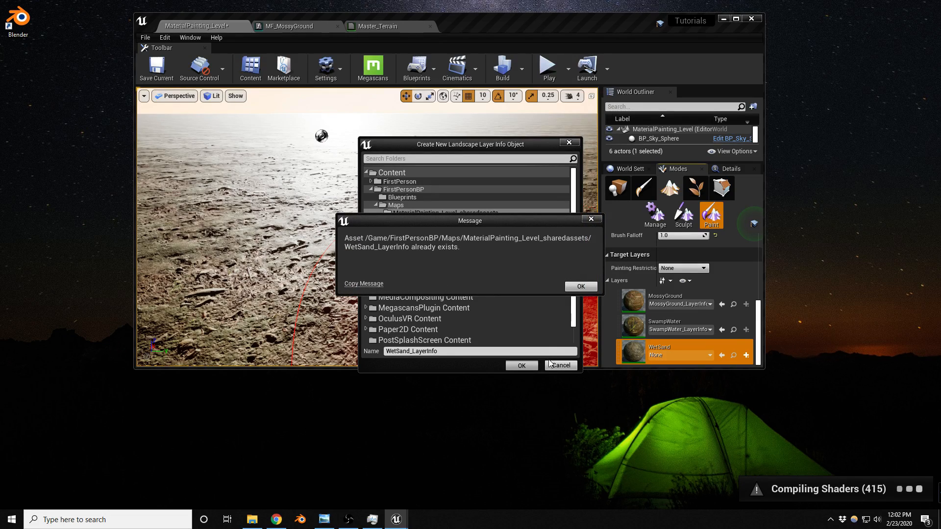
pyautogui.click(577, 288)
pyautogui.click(397, 205)
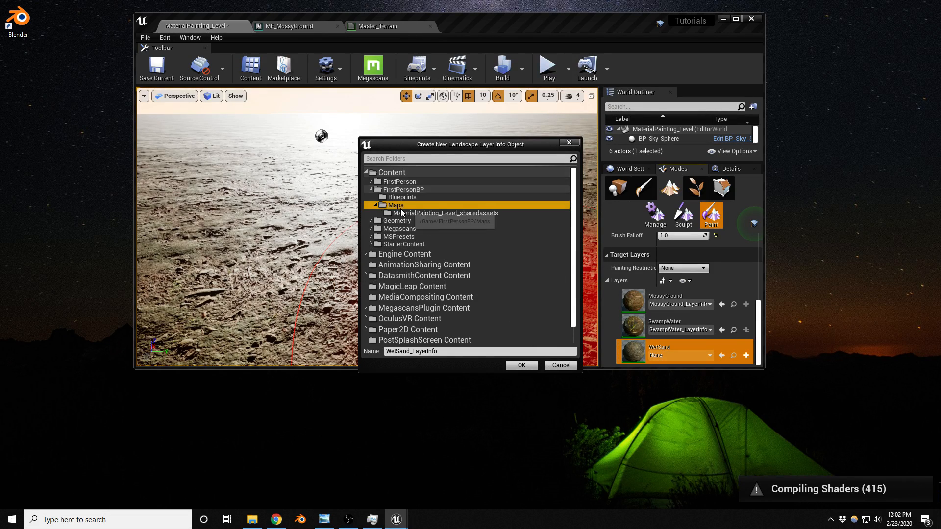
pyautogui.click(518, 365)
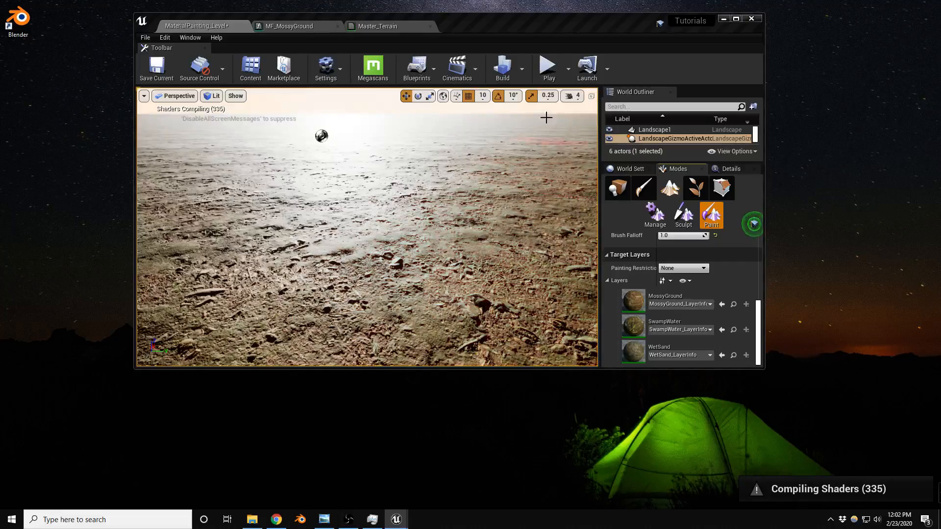
pyautogui.doubleClick(500, 27)
# Paint a patch of the SwampWater layer onto the mossy ground with the 366 brush at 0.3 strength
pyautogui.moveTo(483, 260)
pyautogui.mouseDown(button='right')
pyautogui.moveTo(569, 343)
pyautogui.moveTo(629, 327)
pyautogui.moveTo(632, 274)
pyautogui.moveTo(519, 310)
pyautogui.mouseUp(button='right')
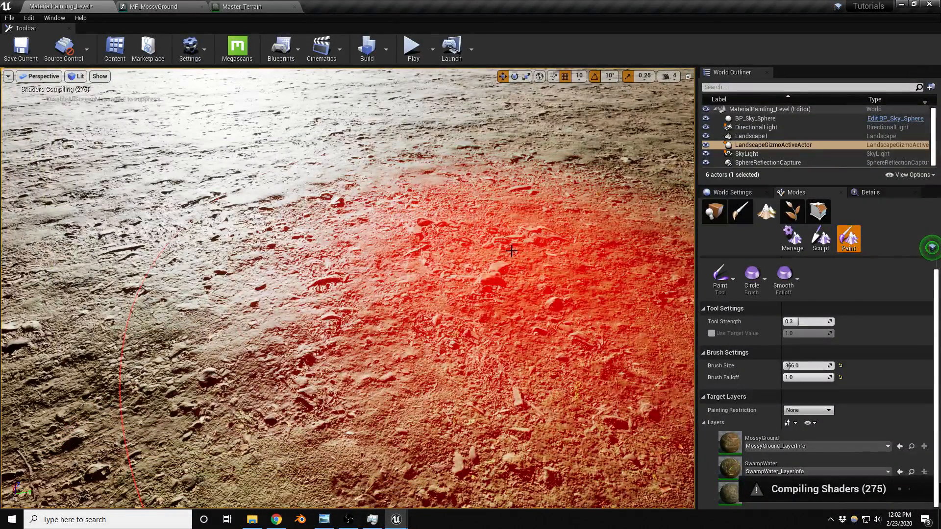
pyautogui.click(784, 466)
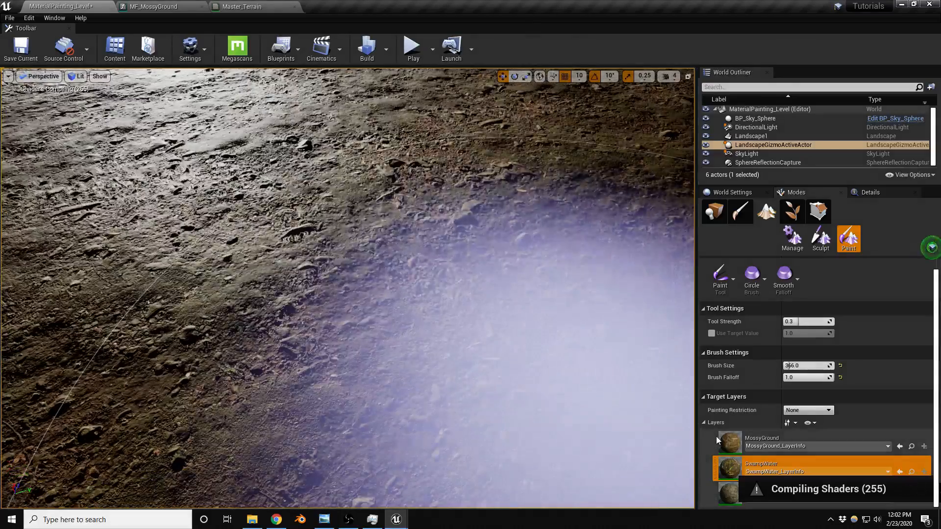
pyautogui.moveTo(628, 315); pyautogui.dragTo(578, 294, button='right')
pyautogui.moveTo(492, 195)
pyautogui.mouseDown()
pyautogui.moveTo(338, 196)
pyautogui.moveTo(352, 204)
pyautogui.moveTo(430, 166)
pyautogui.mouseUp()
pyautogui.moveTo(430, 166); pyautogui.dragTo(483, 164, button='right')
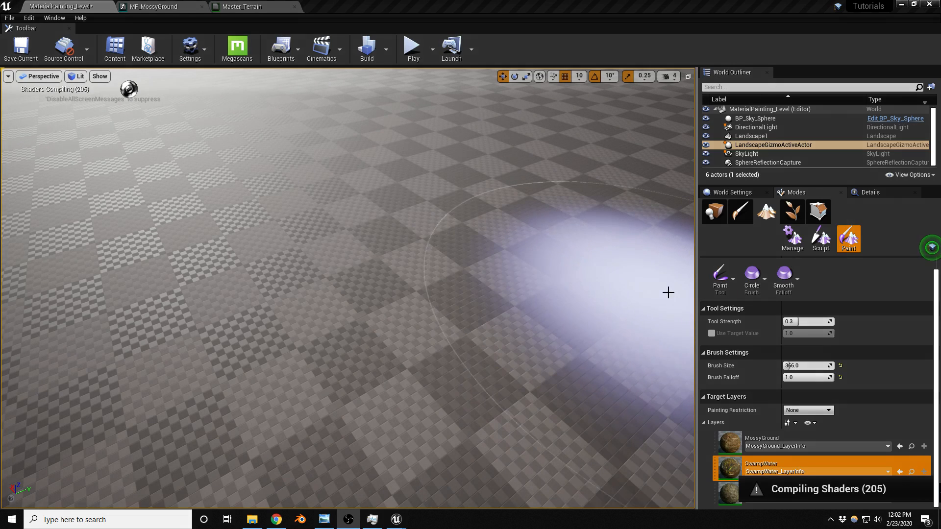
pyautogui.moveTo(521, 304)
pyautogui.mouseDown(button='right')
pyautogui.moveTo(523, 316)
pyautogui.moveTo(543, 307)
pyautogui.mouseUp(button='right')
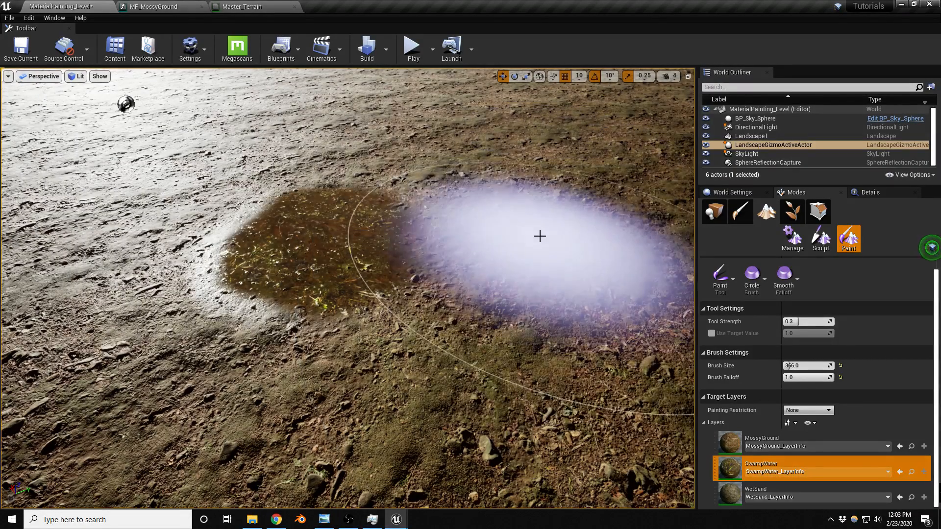
# Paint the WetSand layer across the ground and over the swamp water patch
pyautogui.click(784, 493)
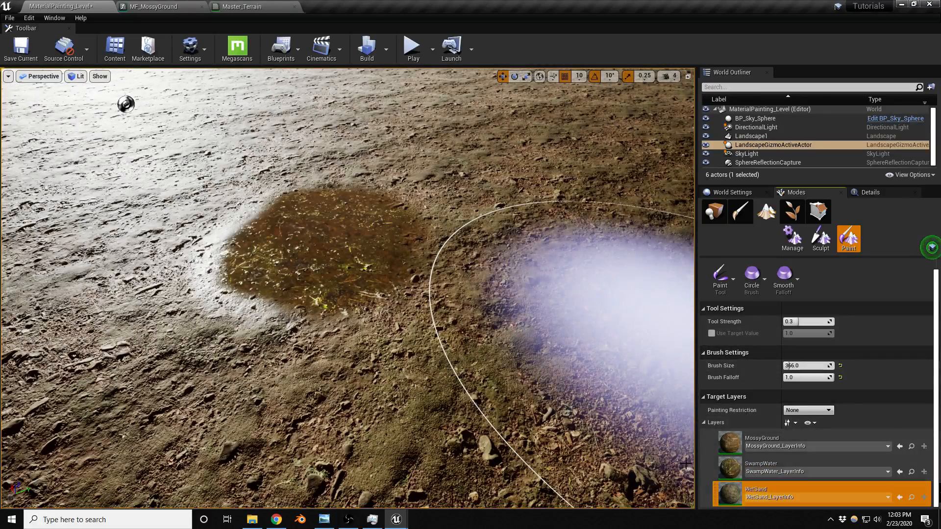
pyautogui.moveTo(593, 303)
pyautogui.mouseDown()
pyautogui.moveTo(422, 230)
pyautogui.moveTo(288, 222)
pyautogui.mouseUp()
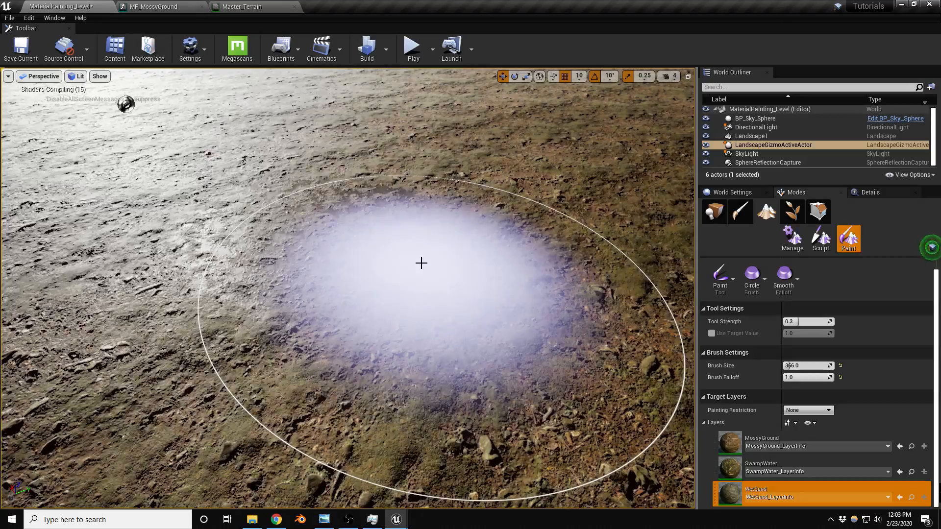
# Paint a patch of the SwampWater layer on the ground beside the wet sand with the 366 brush at 0.3 strength
pyautogui.moveTo(490, 179)
pyautogui.mouseDown(button='right')
pyautogui.moveTo(475, 142)
pyautogui.moveTo(453, 121)
pyautogui.moveTo(441, 122)
pyautogui.moveTo(402, 216)
pyautogui.mouseUp(button='right')
pyautogui.press('w')
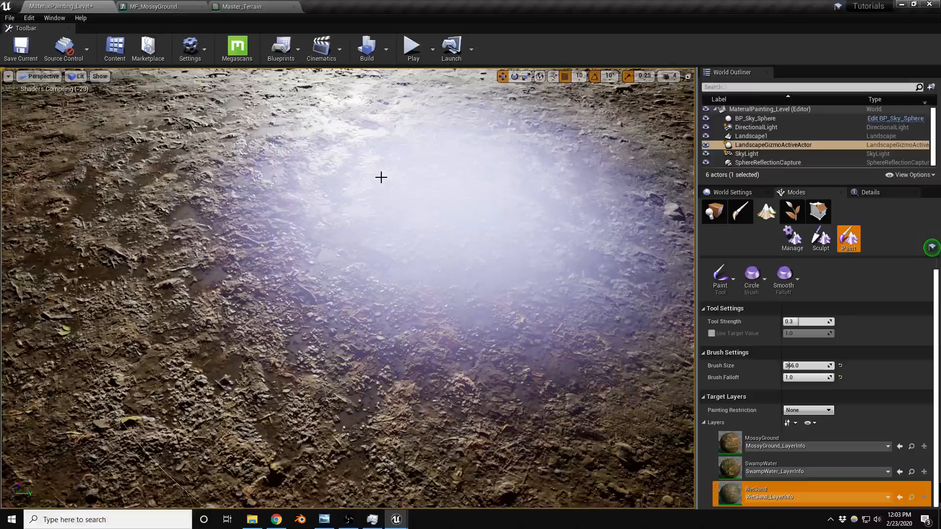
pyautogui.moveTo(380, 177)
pyautogui.mouseDown(button='right')
pyautogui.moveTo(377, 186)
pyautogui.moveTo(441, 196)
pyautogui.mouseUp(button='right')
pyautogui.press('a')
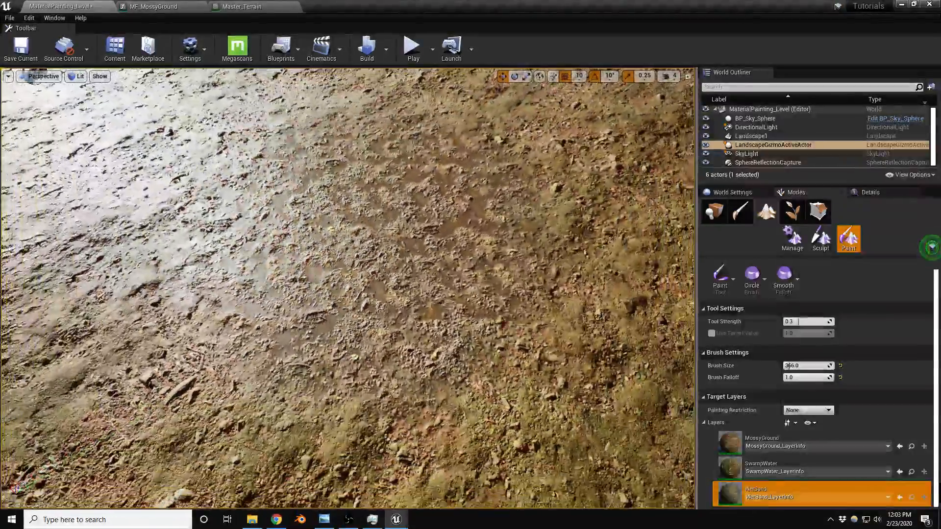
pyautogui.press('d')
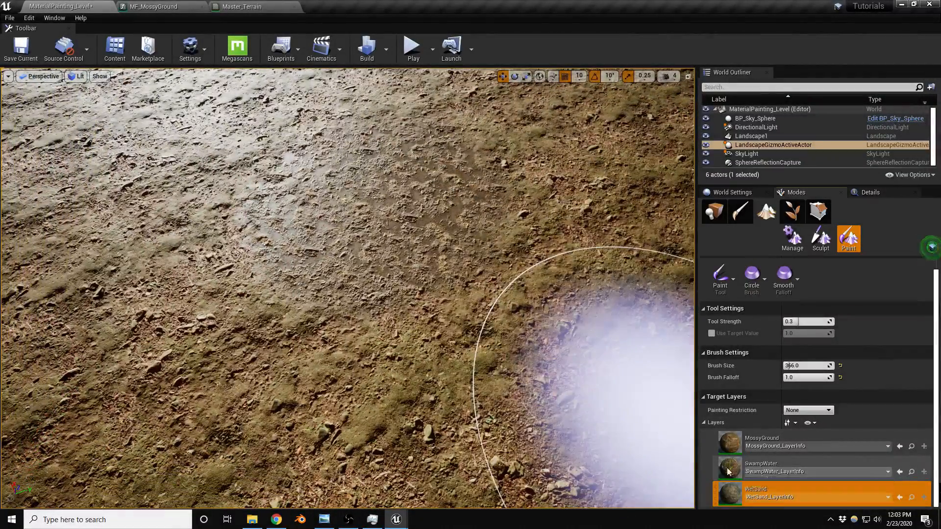
pyautogui.click(766, 467)
pyautogui.moveTo(538, 212)
pyautogui.mouseDown()
pyautogui.moveTo(544, 189)
pyautogui.moveTo(554, 231)
pyautogui.moveTo(599, 124)
pyautogui.mouseUp()
# Examine the newly painted swamp water patch and its edges against the wet sand and mossy ground
pyautogui.moveTo(599, 124)
pyautogui.mouseDown(button='right')
pyautogui.moveTo(580, 86)
pyautogui.moveTo(637, 105)
pyautogui.moveTo(627, 88)
pyautogui.moveTo(626, 116)
pyautogui.moveTo(623, 99)
pyautogui.mouseUp(button='right')
pyautogui.press('w')
pyautogui.press('s')
pyautogui.moveTo(621, 171)
pyautogui.mouseDown(button='right')
pyautogui.moveTo(621, 159)
pyautogui.moveTo(621, 179)
pyautogui.moveTo(620, 159)
pyautogui.moveTo(652, 159)
pyautogui.moveTo(647, 199)
pyautogui.moveTo(654, 169)
pyautogui.mouseUp(button='right')
pyautogui.press('s')
pyautogui.press('w')
pyautogui.press('s')
pyautogui.press('w')
pyautogui.press('s')
pyautogui.press('d')
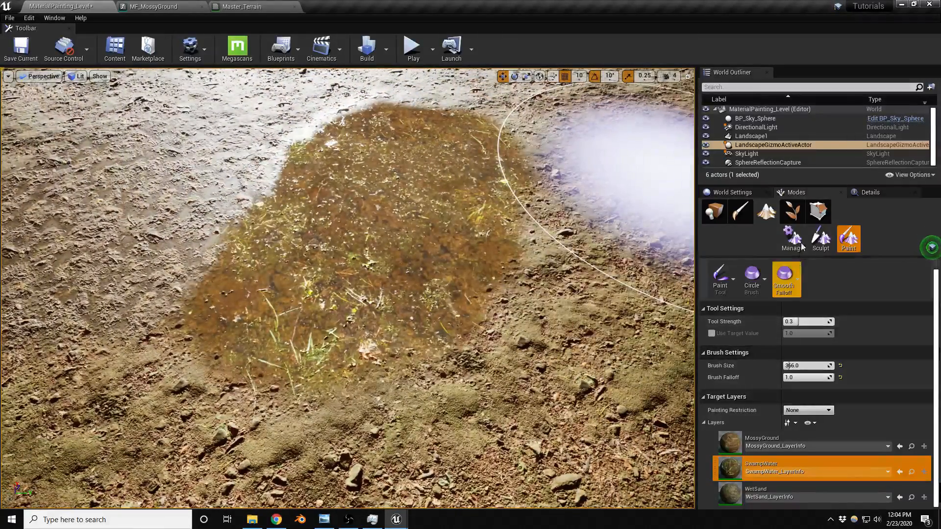
# Open the landscape's Master_Terrain_Inst material instance in its own floating window and move it out of the way
pyautogui.click(881, 195)
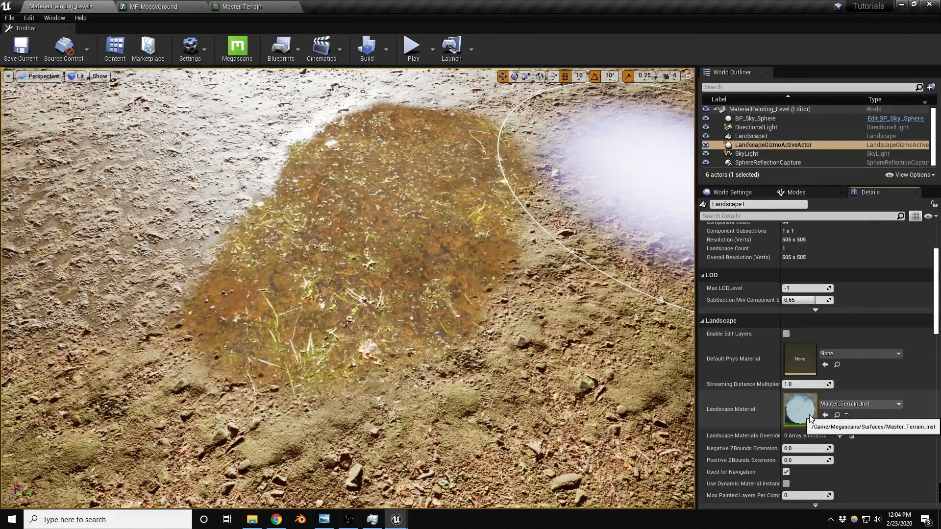
pyautogui.doubleClick(809, 413)
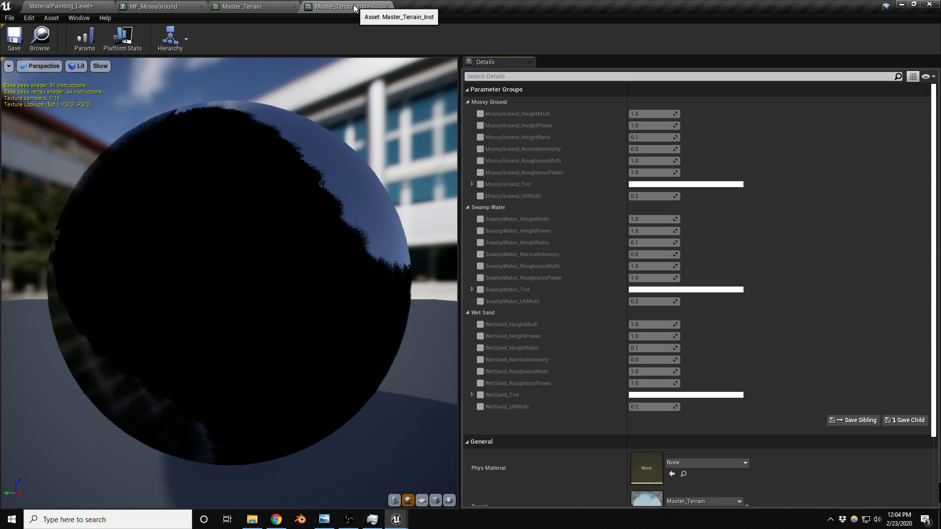
pyautogui.moveTo(354, 9); pyautogui.dragTo(338, 125)
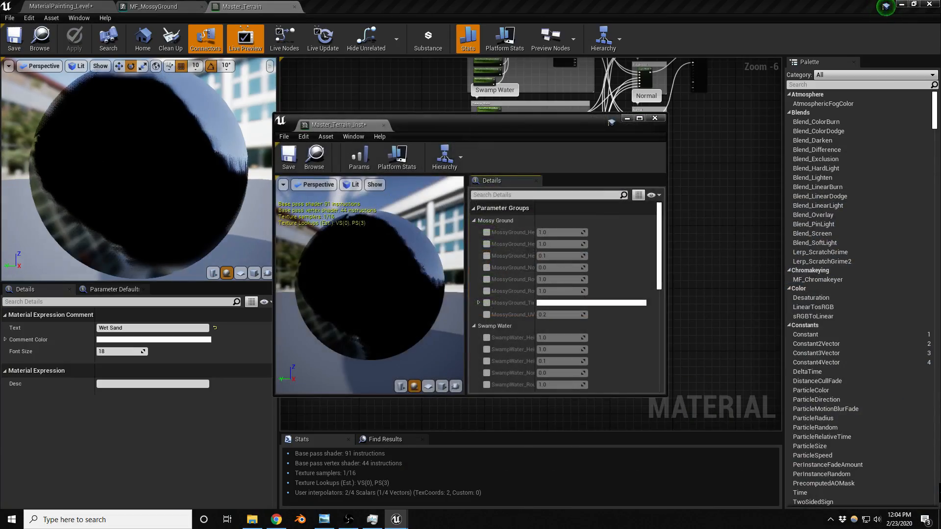
pyautogui.moveTo(479, 128); pyautogui.dragTo(940, 62)
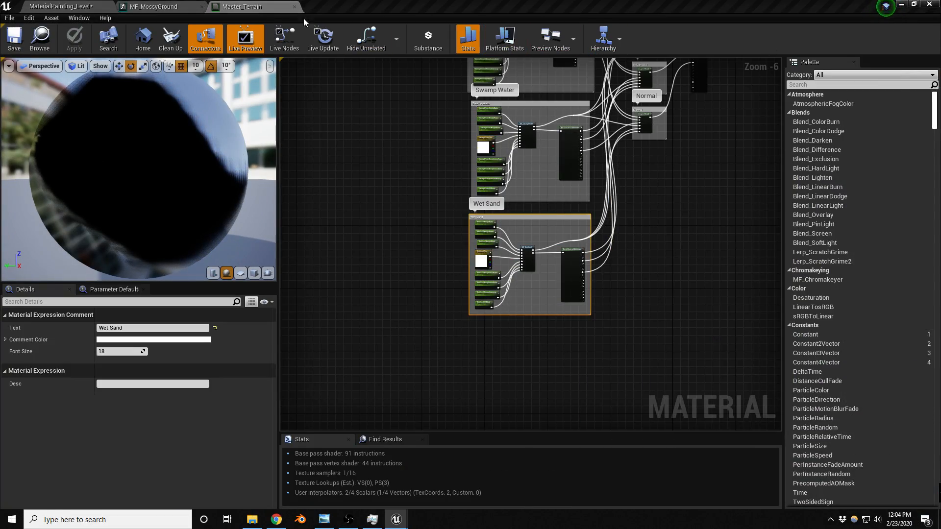
# Return to MaterialPainting_Level and switch from landscape painting to placement mode at the swamp water patch
pyautogui.click(84, 4)
pyautogui.moveTo(298, 177); pyautogui.dragTo(294, 129, button='right')
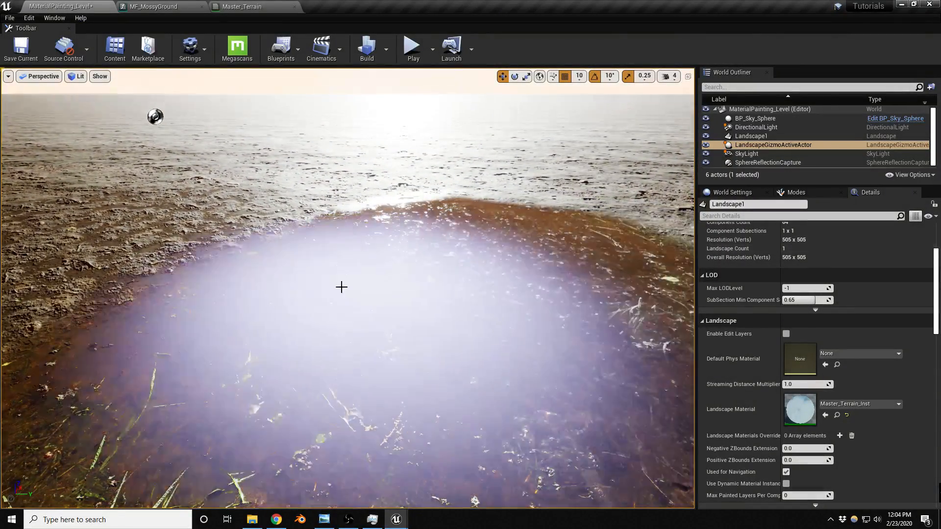
pyautogui.moveTo(370, 286)
pyautogui.mouseDown(button='right')
pyautogui.moveTo(393, 287)
pyautogui.moveTo(389, 297)
pyautogui.mouseUp(button='right')
pyautogui.hotkey('shift', '1')
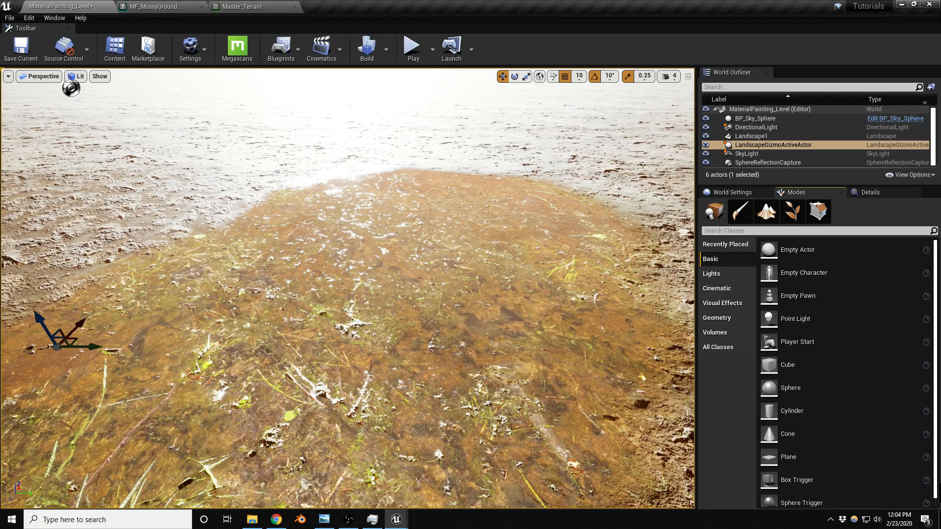
# Widen the parameter name column in the Master_Terrain_Inst window, and move the window clear of the level view
pyautogui.moveTo(940, 142); pyautogui.dragTo(0, 247)
pyautogui.moveTo(20, 240); pyautogui.dragTo(200, 131)
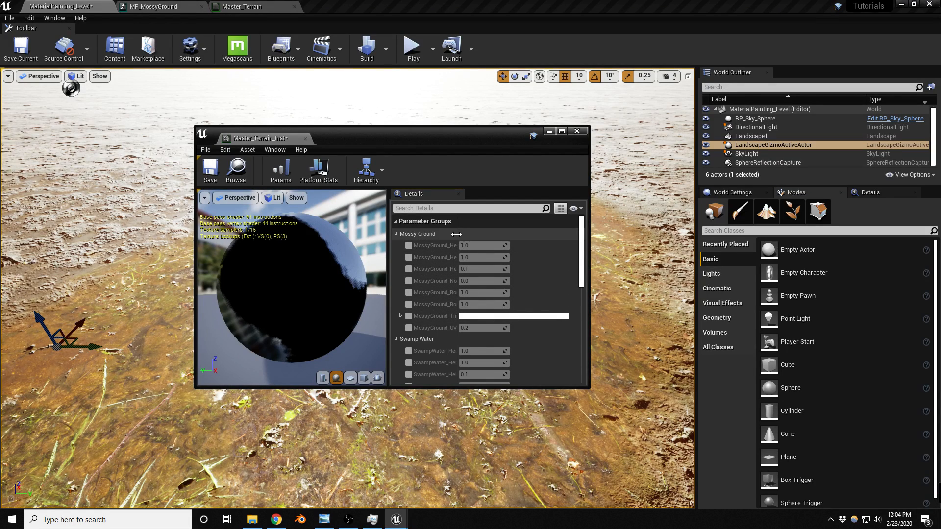
pyautogui.moveTo(456, 234); pyautogui.dragTo(506, 234)
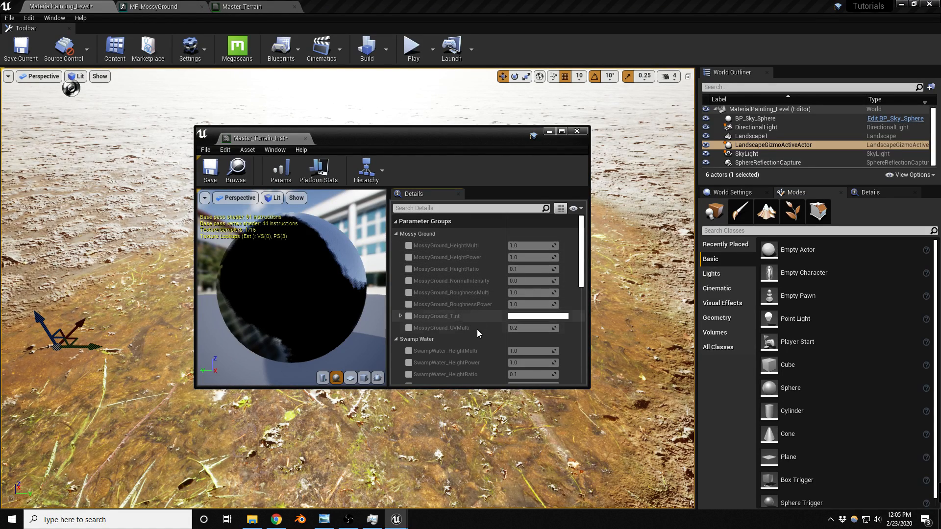
pyautogui.moveTo(384, 136); pyautogui.dragTo(940, 201)
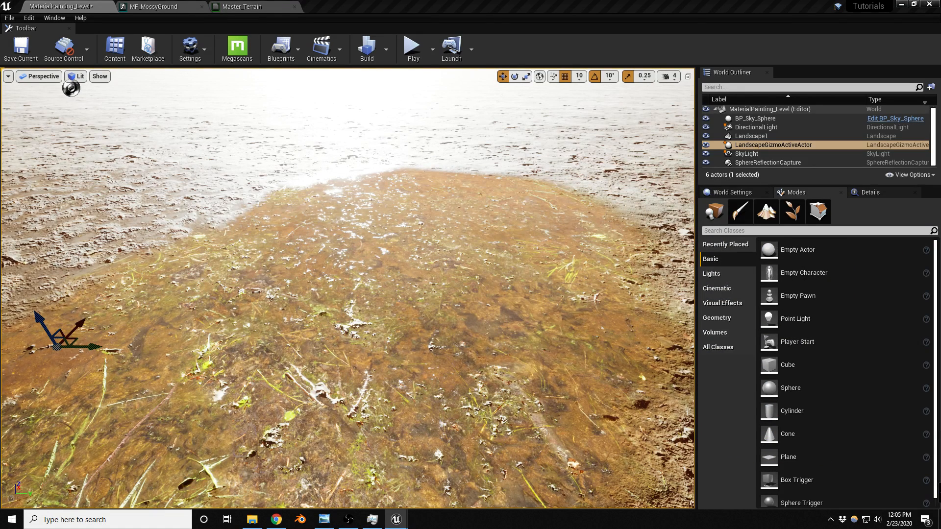
# Examine how the swamp water, wet sand and mossy ground blend and reflect light from several angles
pyautogui.moveTo(581, 248); pyautogui.dragTo(580, 248, button='right')
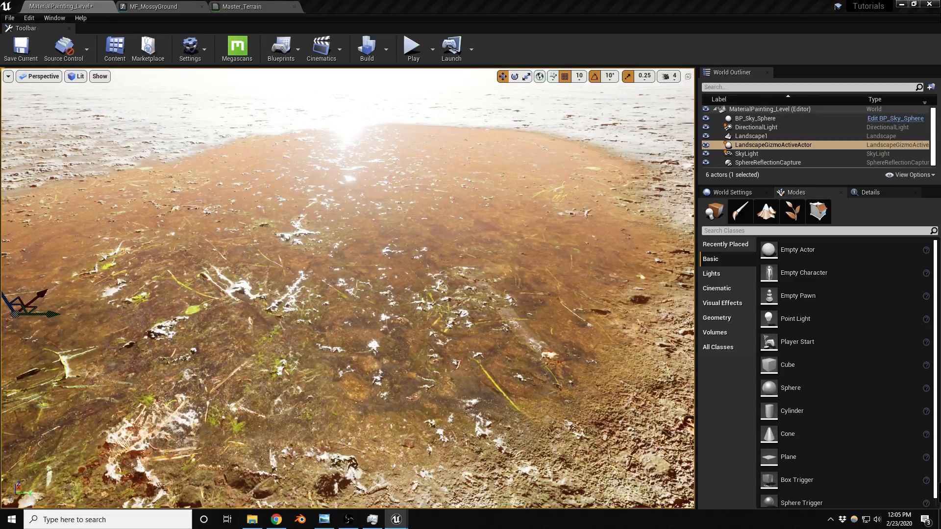
pyautogui.moveTo(437, 290); pyautogui.dragTo(311, 249, button='right')
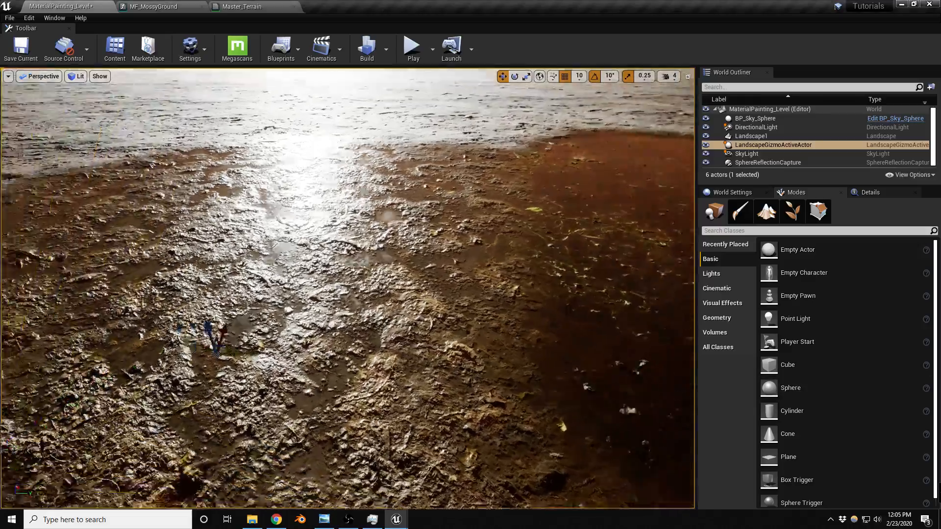
pyautogui.moveTo(348, 289); pyautogui.dragTo(86, 160, button='right')
pyautogui.moveTo(251, 201); pyautogui.dragTo(382, 196, button='right')
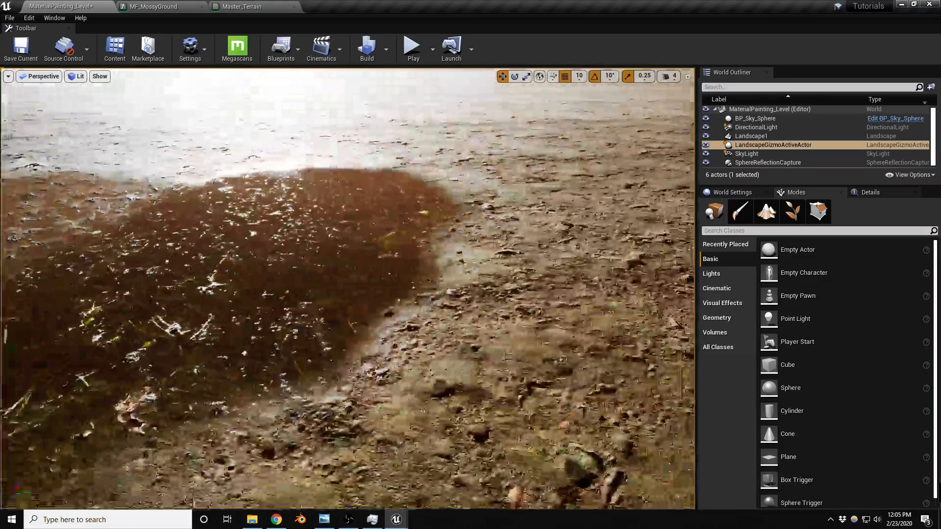
pyautogui.moveTo(343, 427); pyautogui.dragTo(412, 433, button='right')
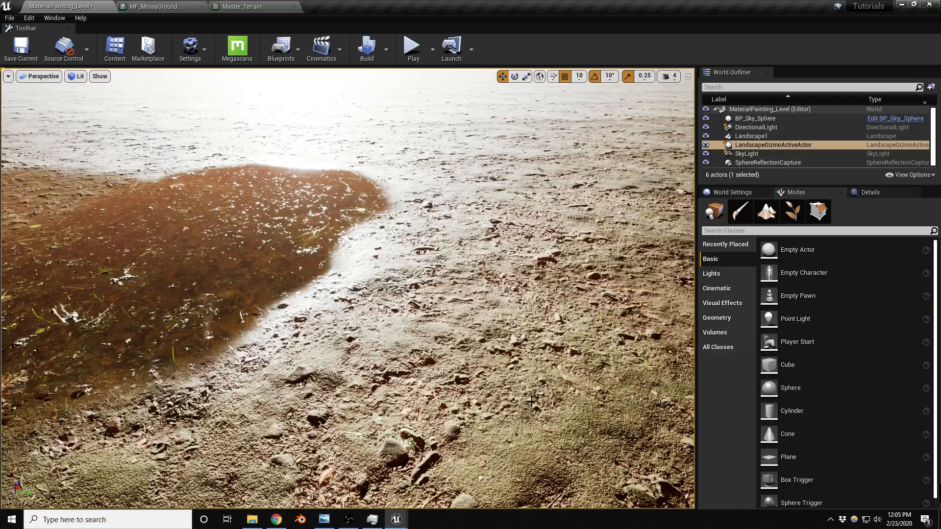
pyautogui.moveTo(588, 371)
pyautogui.mouseDown(button='right')
pyautogui.moveTo(586, 422)
pyautogui.moveTo(587, 371)
pyautogui.mouseUp(button='right')
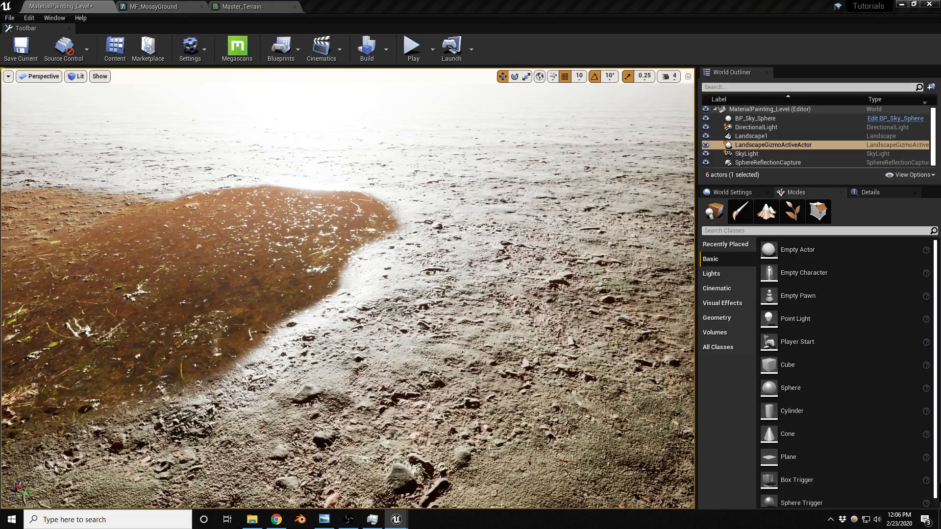
pyautogui.moveTo(524, 328); pyautogui.dragTo(363, 343, button='right')
pyautogui.press('s')
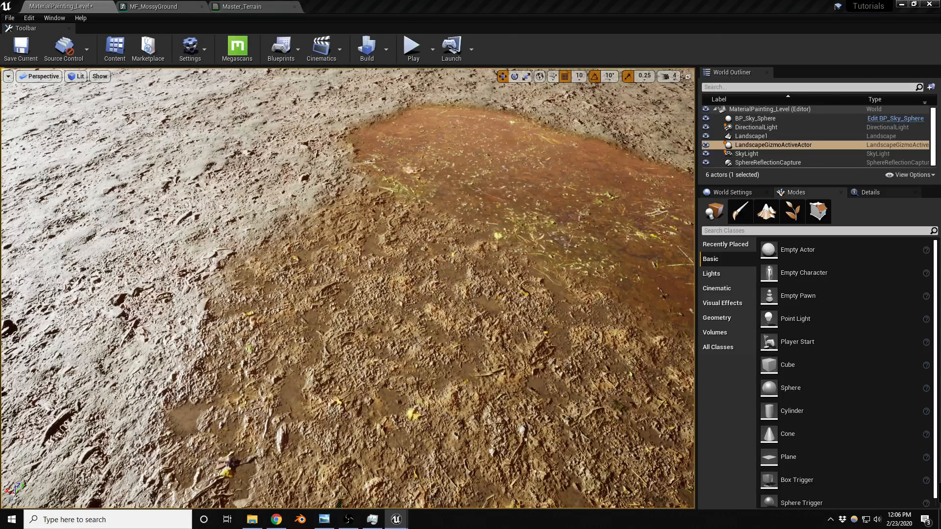
pyautogui.moveTo(449, 246); pyautogui.dragTo(302, 247, button='right')
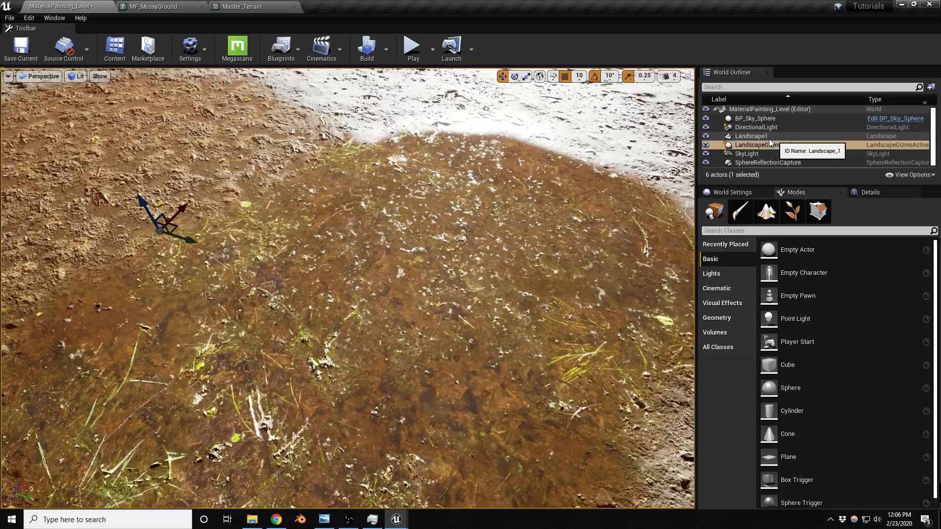
# Set the DirectionalLight's intensity to 5.0 lux, and check the SkyLight's settings
pyautogui.click(751, 126)
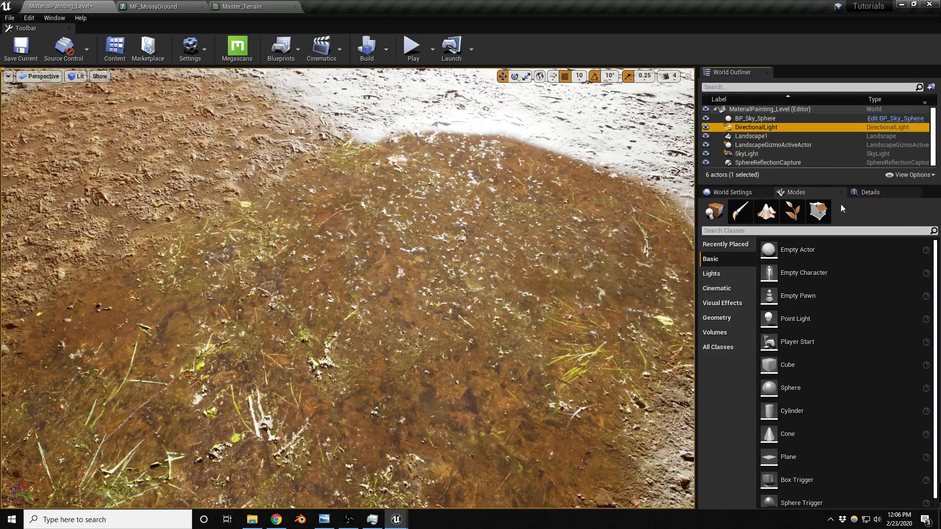
pyautogui.click(885, 191)
pyautogui.click(809, 361)
pyautogui.write('5.0 lux')
pyautogui.press('Return')
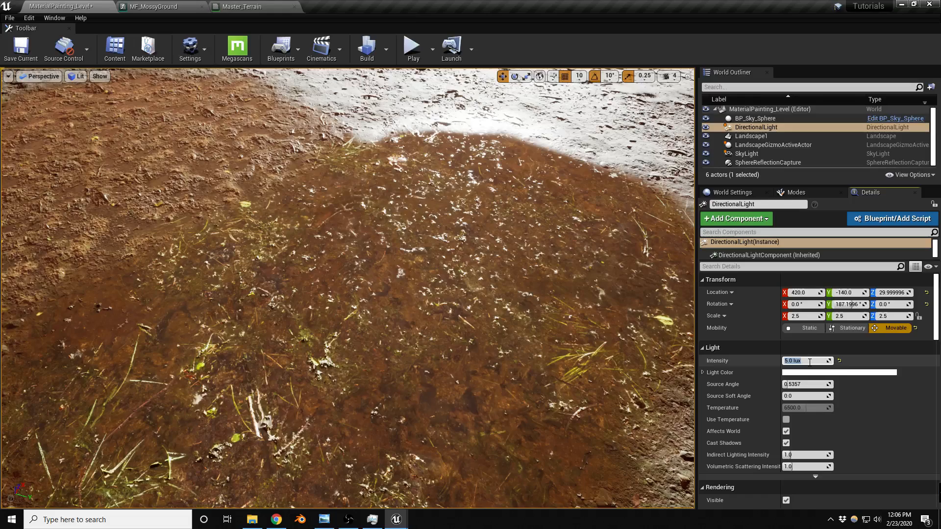
pyautogui.click(765, 153)
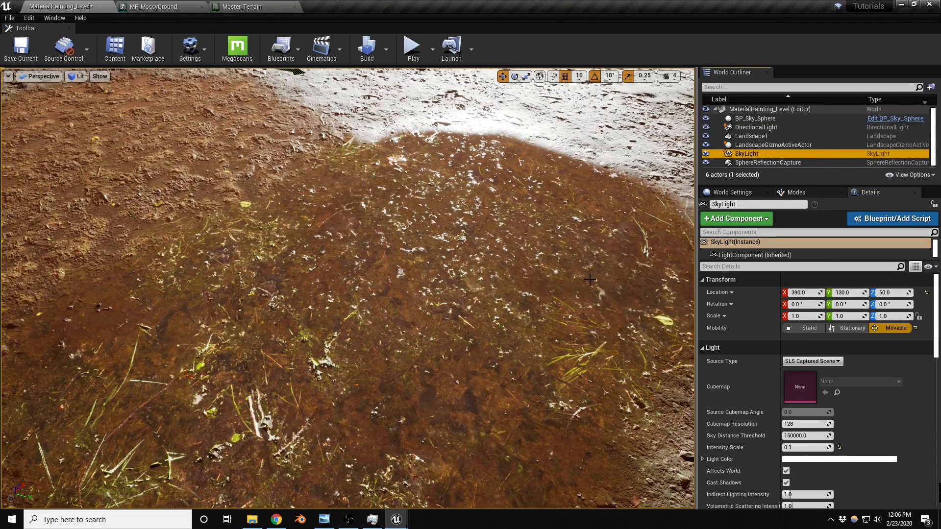
pyautogui.moveTo(550, 295); pyautogui.dragTo(620, 289, button='right')
pyautogui.press('a')
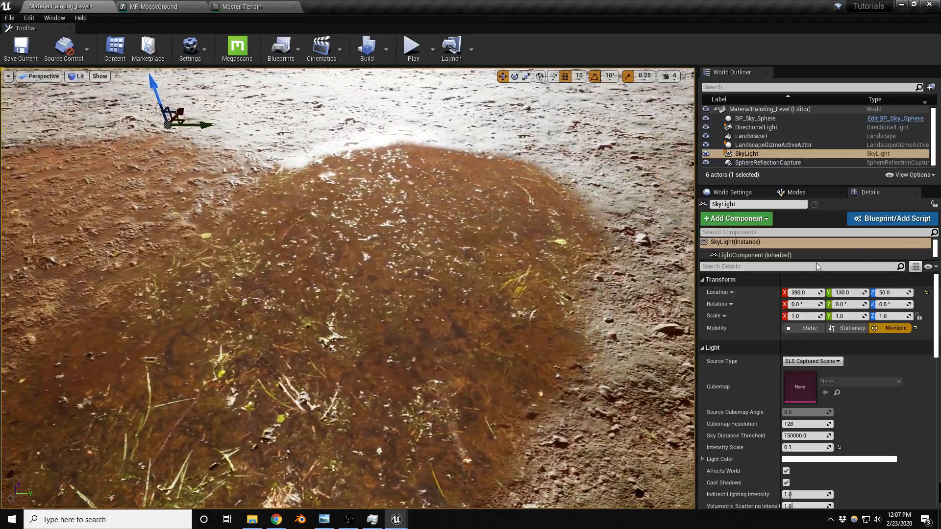
# Return to landscape painting and reduce the brush size to 90
pyautogui.click(795, 193)
pyautogui.click(774, 217)
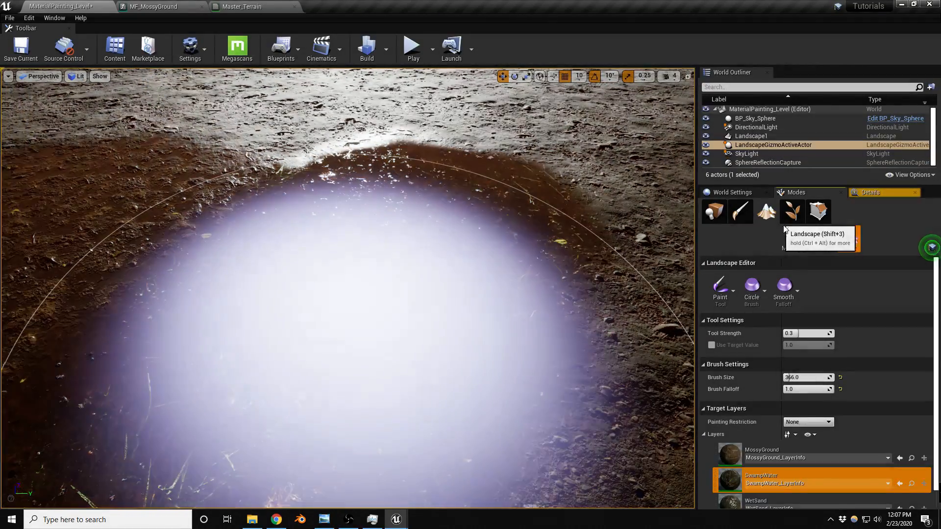
pyautogui.moveTo(613, 333)
pyautogui.mouseDown(button='right')
pyautogui.moveTo(615, 294)
pyautogui.moveTo(621, 343)
pyautogui.mouseUp(button='right')
pyautogui.press('[')
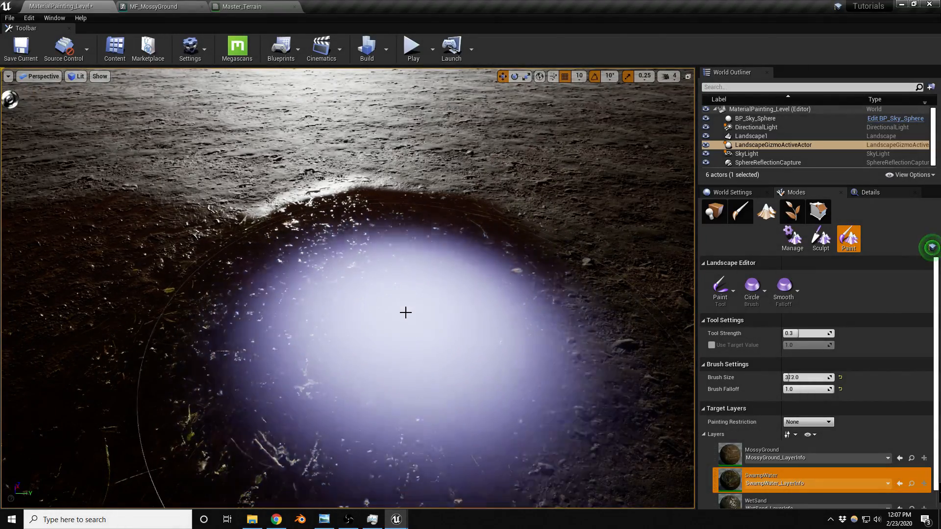
pyautogui.moveTo(390, 318); pyautogui.dragTo(377, 305, button='right')
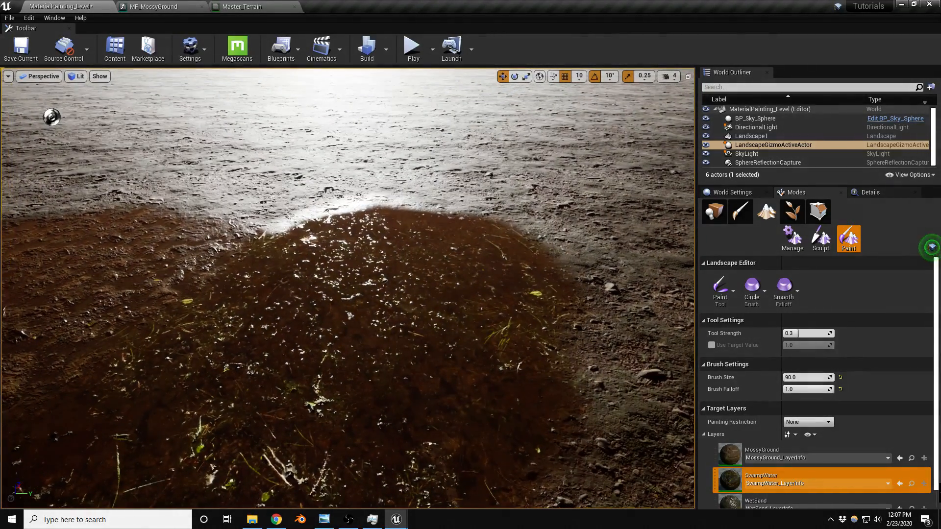
# Paint the MossyGround layer inside the swamp water patch with the 90 brush at 0.3 strength
pyautogui.moveTo(636, 418)
pyautogui.mouseDown(button='right')
pyautogui.moveTo(633, 338)
pyautogui.moveTo(633, 374)
pyautogui.mouseUp(button='right')
pyautogui.press('s')
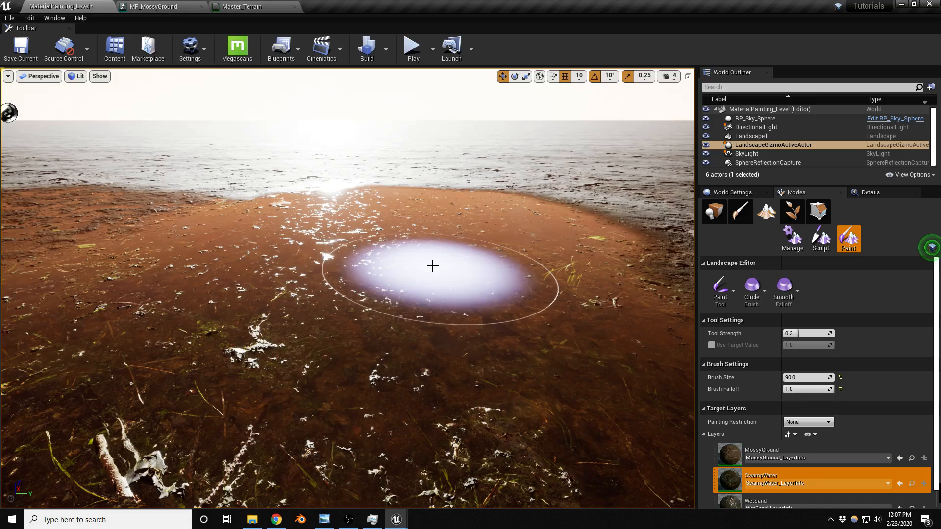
pyautogui.click(728, 454)
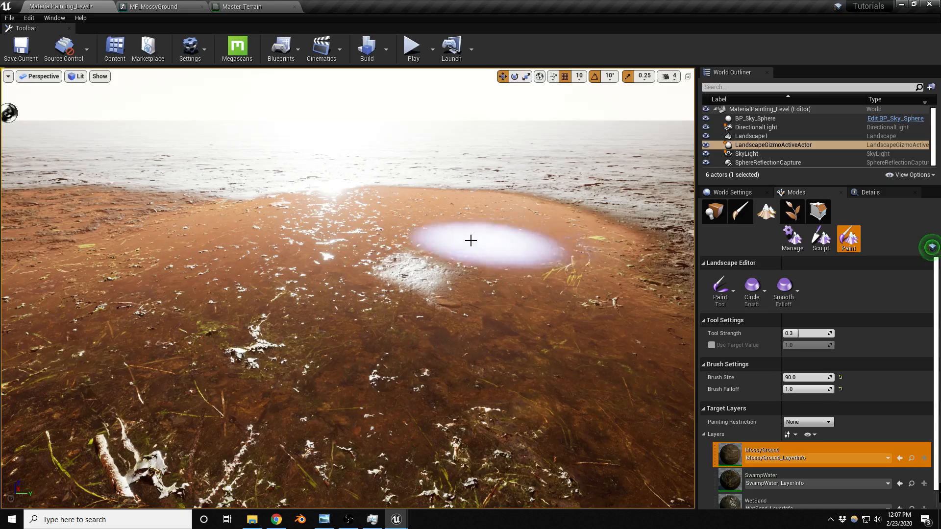
pyautogui.moveTo(257, 299)
pyautogui.mouseDown()
pyautogui.moveTo(218, 316)
pyautogui.moveTo(294, 373)
pyautogui.moveTo(401, 334)
pyautogui.moveTo(523, 308)
pyautogui.mouseUp()
pyautogui.moveTo(523, 307)
pyautogui.mouseDown(button='right')
pyautogui.moveTo(492, 267)
pyautogui.moveTo(499, 384)
pyautogui.moveTo(512, 367)
pyautogui.moveTo(469, 364)
pyautogui.mouseUp(button='right')
pyautogui.press('d')
pyautogui.moveTo(462, 264); pyautogui.dragTo(413, 234, button='right')
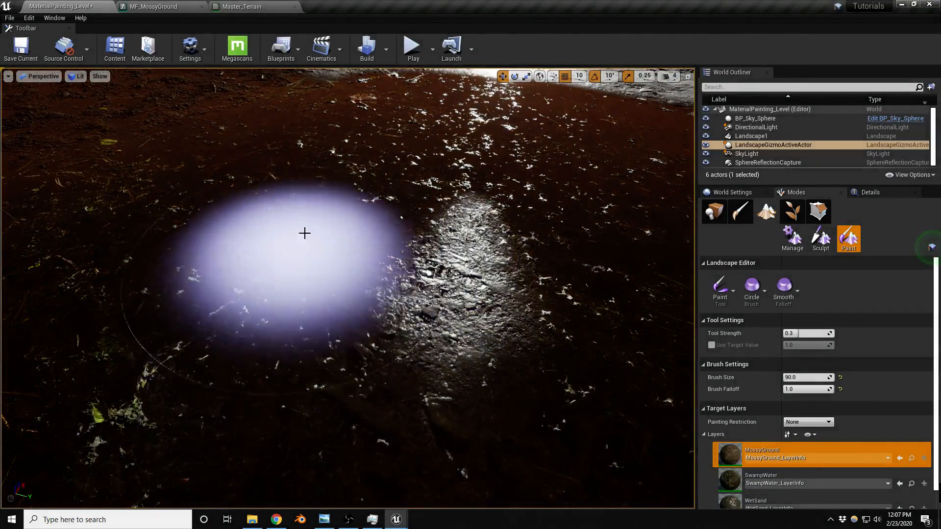
pyautogui.moveTo(289, 243); pyautogui.dragTo(249, 235, button='right')
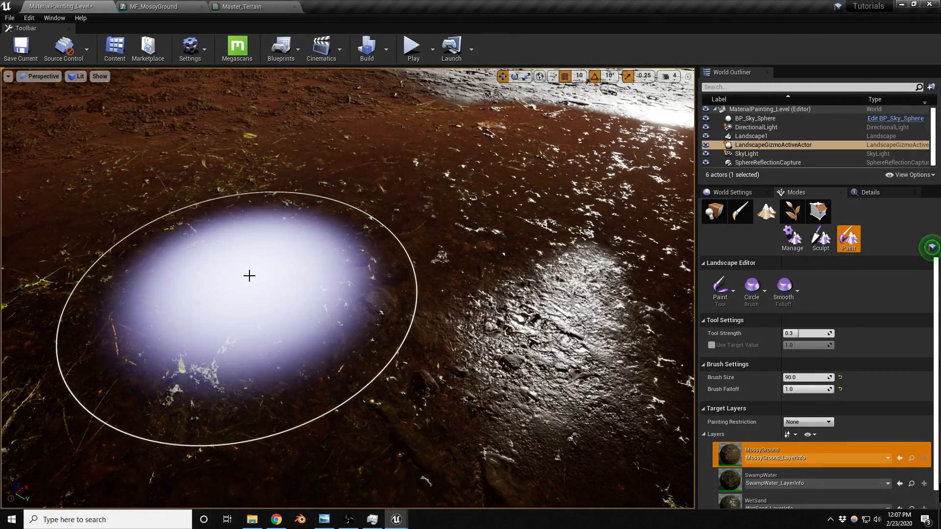
pyautogui.moveTo(420, 202); pyautogui.dragTo(422, 242, button='right')
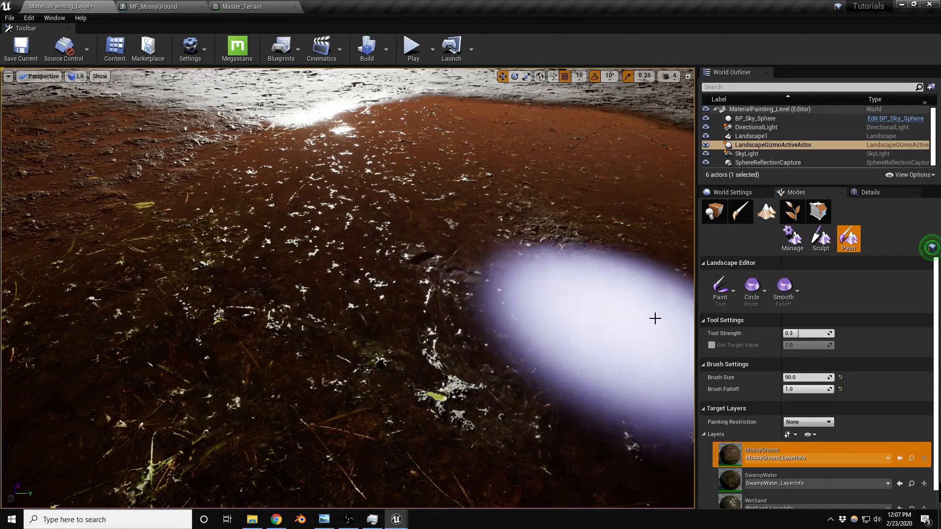
# Lower the tool strength to about 0.119 and paint a MossyGround island inside the swamp water patch
pyautogui.moveTo(794, 333); pyautogui.dragTo(784, 334)
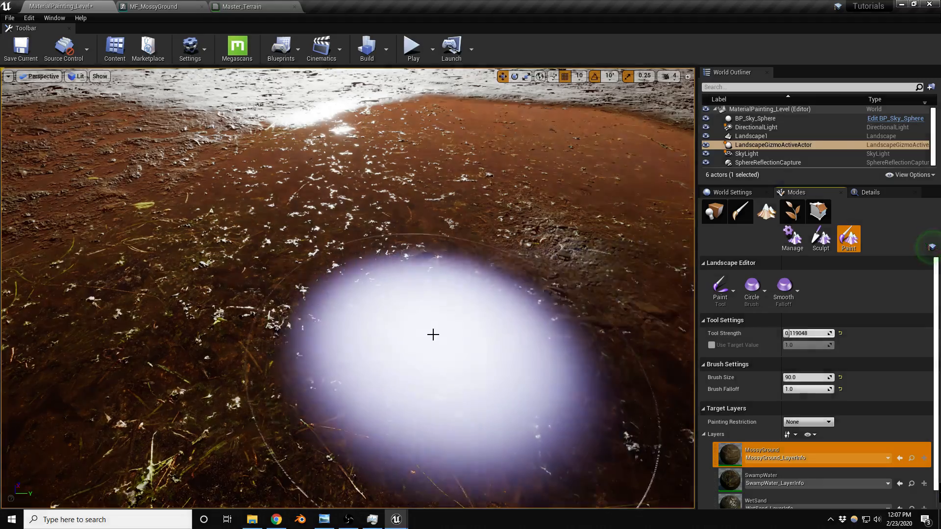
pyautogui.moveTo(433, 333)
pyautogui.mouseDown()
pyautogui.moveTo(431, 248)
pyautogui.moveTo(281, 378)
pyautogui.moveTo(281, 332)
pyautogui.moveTo(384, 209)
pyautogui.mouseUp()
pyautogui.moveTo(384, 210)
pyautogui.mouseDown(button='right')
pyautogui.moveTo(392, 215)
pyautogui.moveTo(343, 182)
pyautogui.moveTo(304, 177)
pyautogui.moveTo(333, 186)
pyautogui.moveTo(372, 254)
pyautogui.mouseUp(button='right')
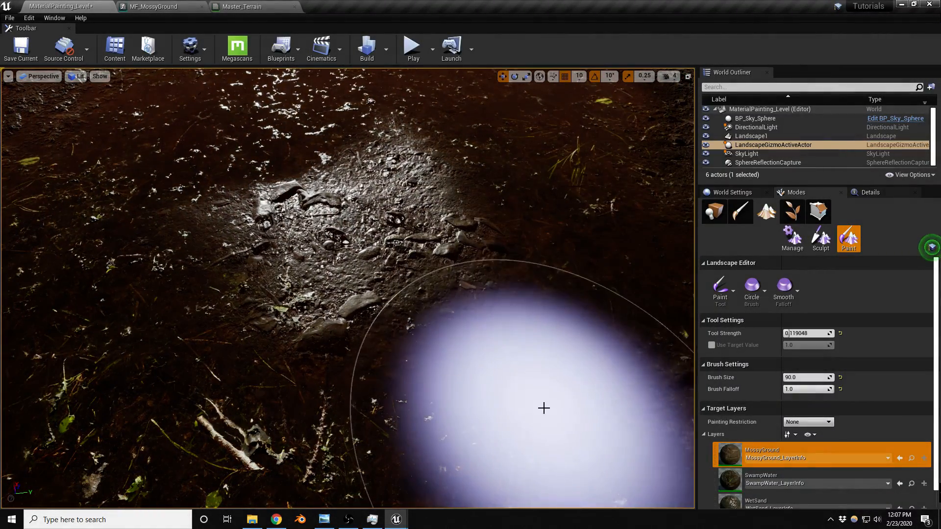
pyautogui.press('s')
pyautogui.moveTo(651, 263)
pyautogui.mouseDown(button='right')
pyautogui.moveTo(677, 255)
pyautogui.moveTo(642, 226)
pyautogui.moveTo(637, 196)
pyautogui.moveTo(603, 191)
pyautogui.moveTo(657, 299)
pyautogui.moveTo(642, 255)
pyautogui.moveTo(674, 257)
pyautogui.moveTo(642, 257)
pyautogui.mouseUp(button='right')
pyautogui.press('s')
pyautogui.press('w')
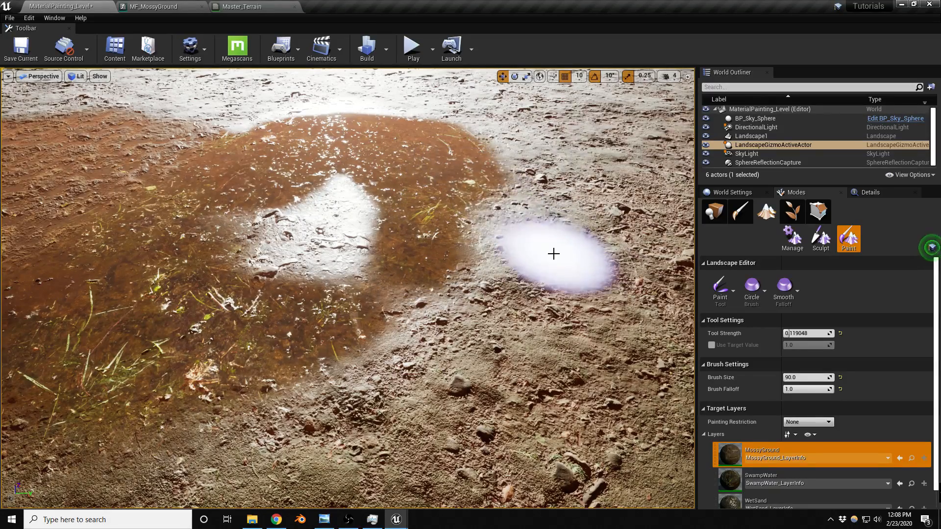
# Paint three small SwampWater puddles on the mossy ground beside the large swamp water patch
pyautogui.moveTo(421, 358); pyautogui.dragTo(451, 358, button='right')
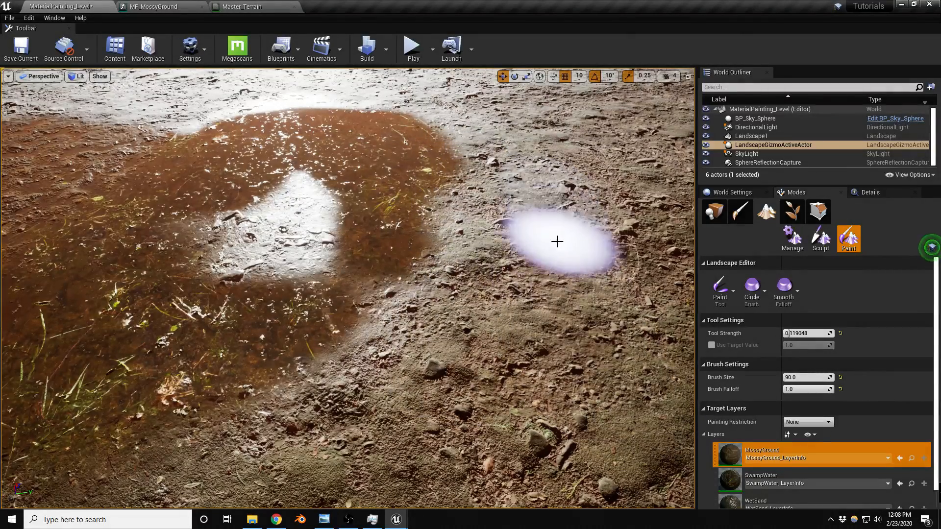
pyautogui.click(733, 483)
pyautogui.moveTo(596, 234)
pyautogui.mouseDown()
pyautogui.moveTo(563, 331)
pyautogui.moveTo(651, 269)
pyautogui.moveTo(612, 221)
pyautogui.mouseUp()
pyautogui.moveTo(613, 221); pyautogui.dragTo(695, 230, button='right')
pyautogui.press('w')
pyautogui.press('s')
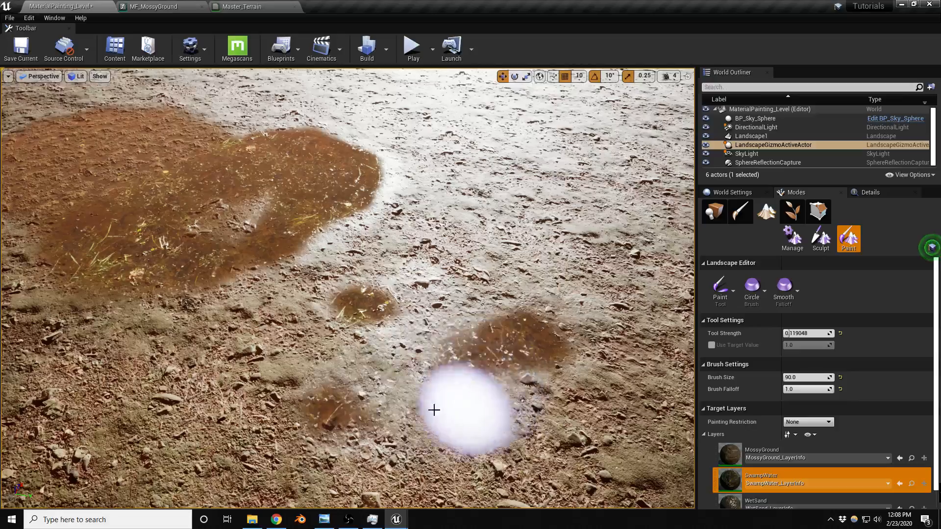
# Examine the small puddles up close, and inspect where the swamp water meets the wet sand
pyautogui.moveTo(546, 383)
pyautogui.mouseDown(button='right')
pyautogui.moveTo(548, 427)
pyautogui.moveTo(566, 416)
pyautogui.mouseUp(button='right')
pyautogui.press('w')
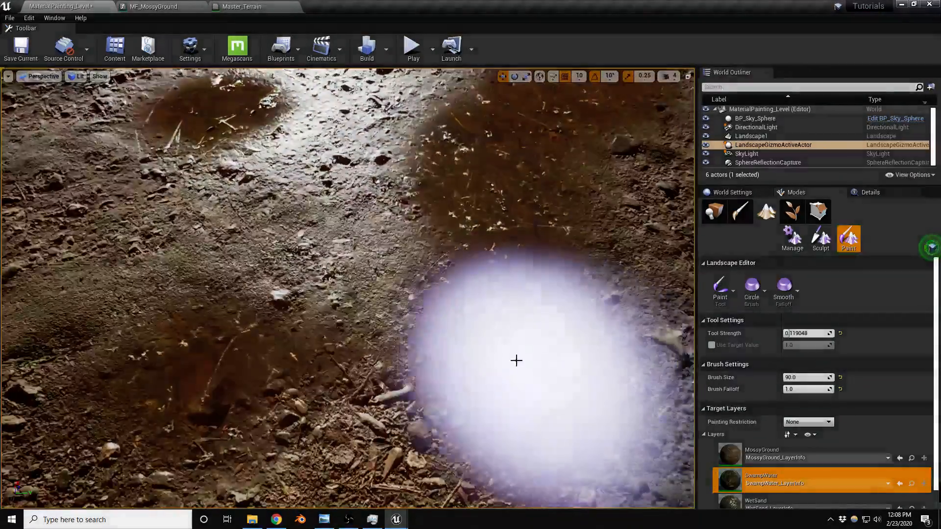
pyautogui.moveTo(449, 272)
pyautogui.mouseDown(button='right')
pyautogui.moveTo(445, 214)
pyautogui.moveTo(475, 235)
pyautogui.moveTo(493, 232)
pyautogui.moveTo(471, 228)
pyautogui.moveTo(472, 255)
pyautogui.moveTo(472, 238)
pyautogui.mouseUp(button='right')
pyautogui.press('s')
pyautogui.press('w')
pyautogui.press('a')
pyautogui.press('w')
pyautogui.press('d')
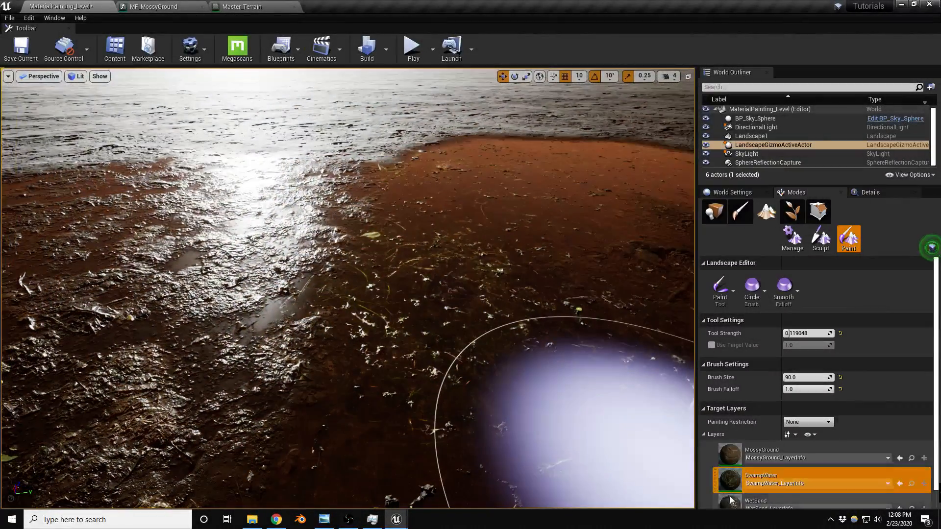
# Paint the WetSand layer into the far part of the swamp water patch, near its border with the wet sand
pyautogui.click(732, 501)
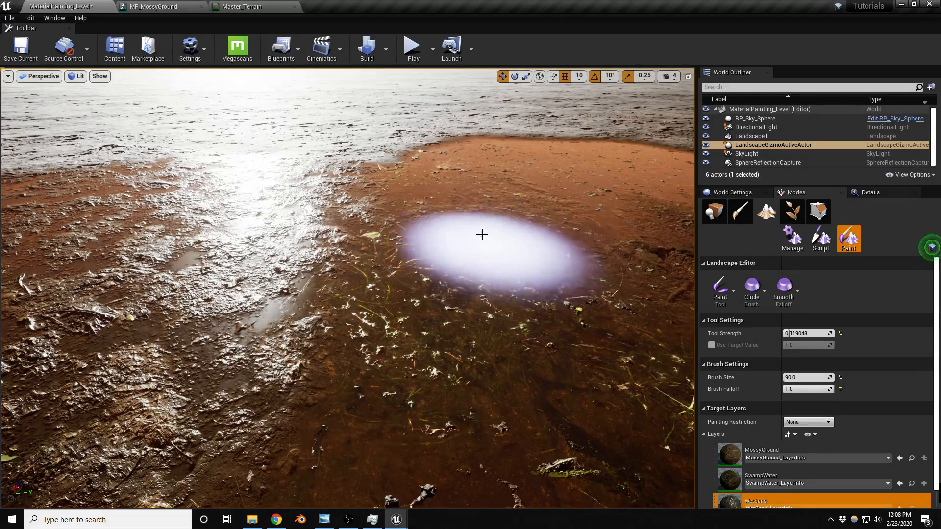
pyautogui.moveTo(534, 166); pyautogui.dragTo(519, 142, button='right')
pyautogui.press('w')
pyautogui.press('s')
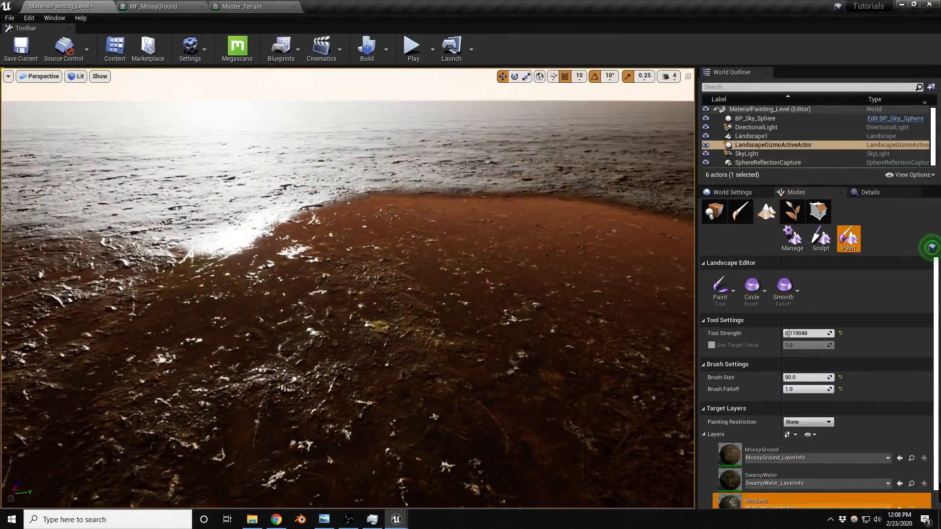
# Examine the blending between the wet sand, swamp water and mossy ground from several angles and distances
pyautogui.press('d')
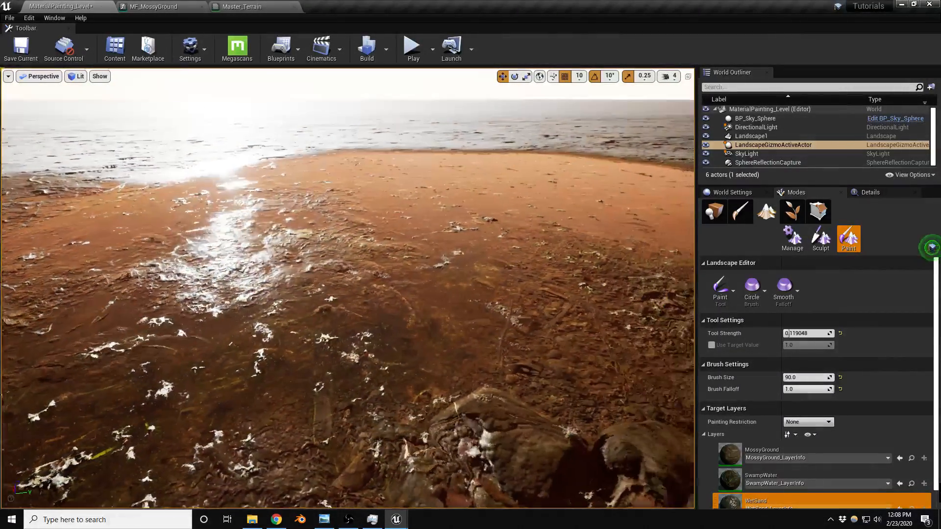
pyautogui.press('a')
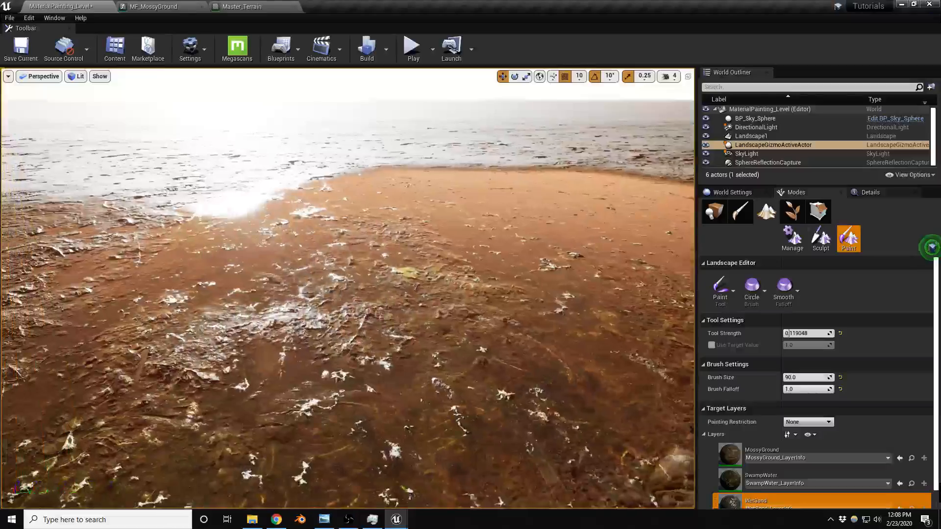
pyautogui.moveTo(538, 201)
pyautogui.mouseDown(button='right')
pyautogui.moveTo(539, 225)
pyautogui.moveTo(549, 214)
pyautogui.moveTo(602, 238)
pyautogui.moveTo(637, 228)
pyautogui.moveTo(667, 196)
pyautogui.moveTo(541, 205)
pyautogui.mouseUp(button='right')
pyautogui.press('a')
pyautogui.press('s')
pyautogui.press('s')
pyautogui.press('a')
pyautogui.press('a')
pyautogui.press('d')
pyautogui.press('w')
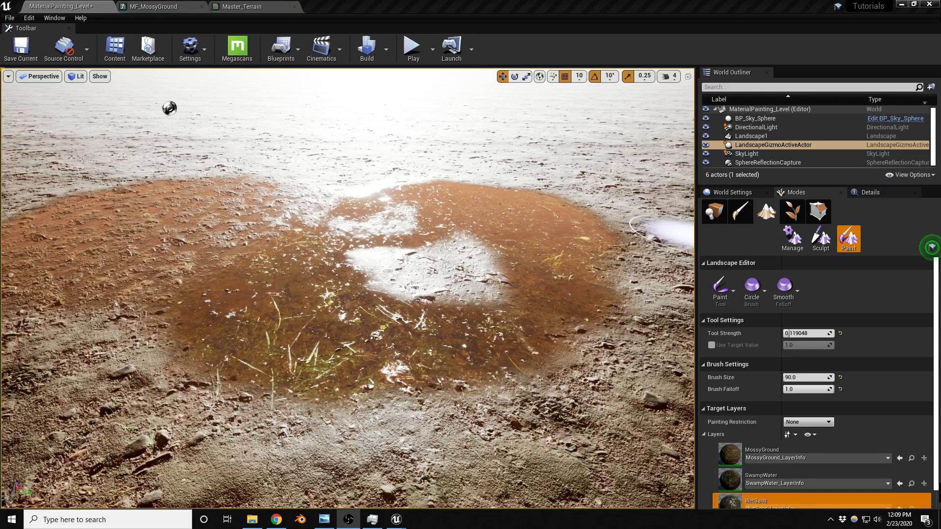
# Review the Master_Terrain material graph, focusing on the Mossy Ground group's parameters and its MF_MossyGround function
pyautogui.click(248, 10)
pyautogui.scroll(-3, 659, 227)
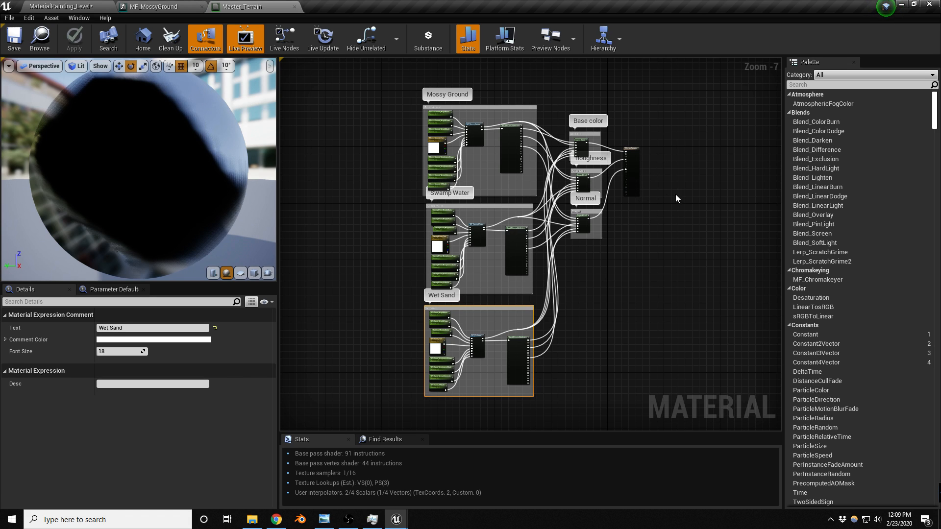
pyautogui.scroll(3, 432, 178)
pyautogui.scroll(2, 431, 178)
pyautogui.moveTo(389, 159); pyautogui.dragTo(371, 325, button='right')
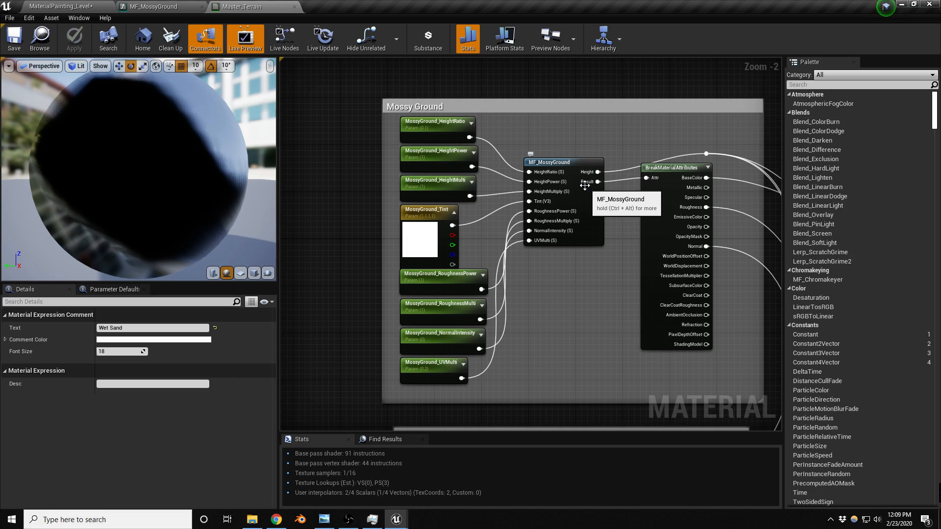
# Return to the MaterialPainting_Level viewport and look over the painted terrain patches
pyautogui.click(61, 6)
pyautogui.press('a')
pyautogui.moveTo(552, 303)
pyautogui.mouseDown(button='right')
pyautogui.moveTo(539, 303)
pyautogui.moveTo(541, 287)
pyautogui.moveTo(546, 301)
pyautogui.mouseUp(button='right')
pyautogui.press('d')
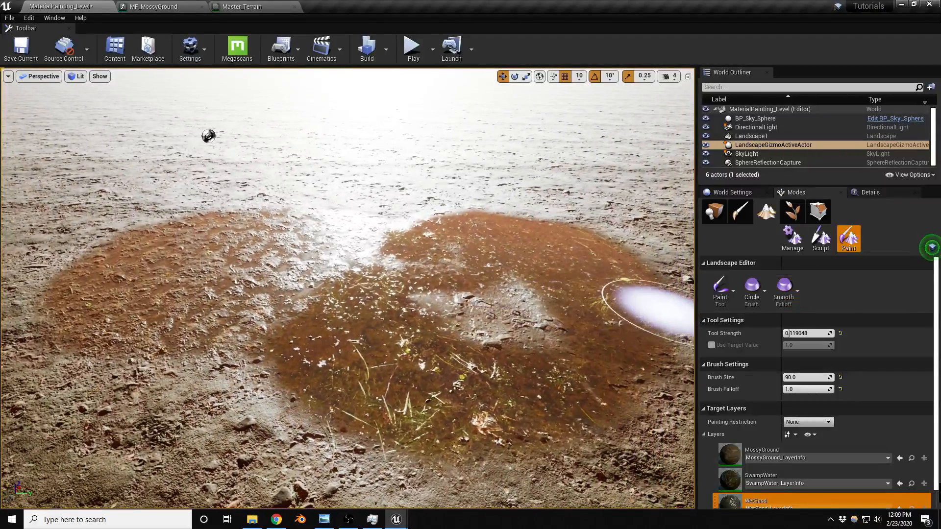